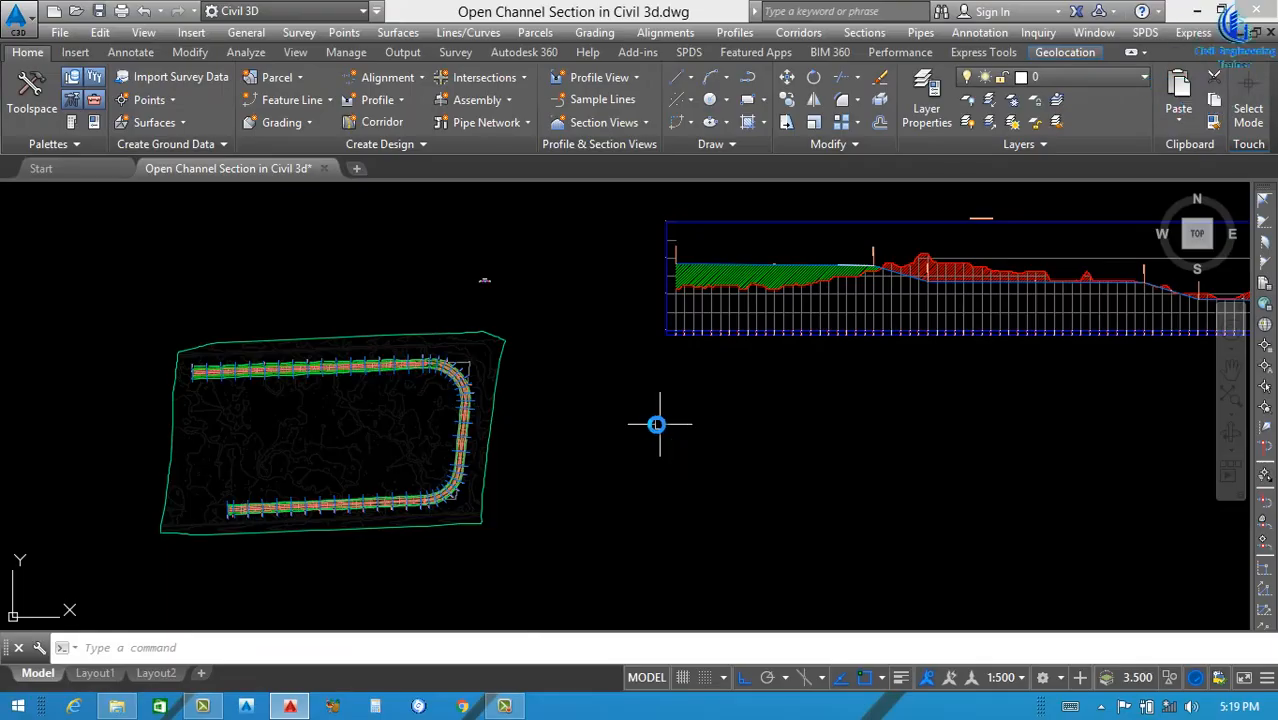
Examine the open channel corridor with its sample lines in plan and the profile view beside it.
scroll(620, 421, down, 4)
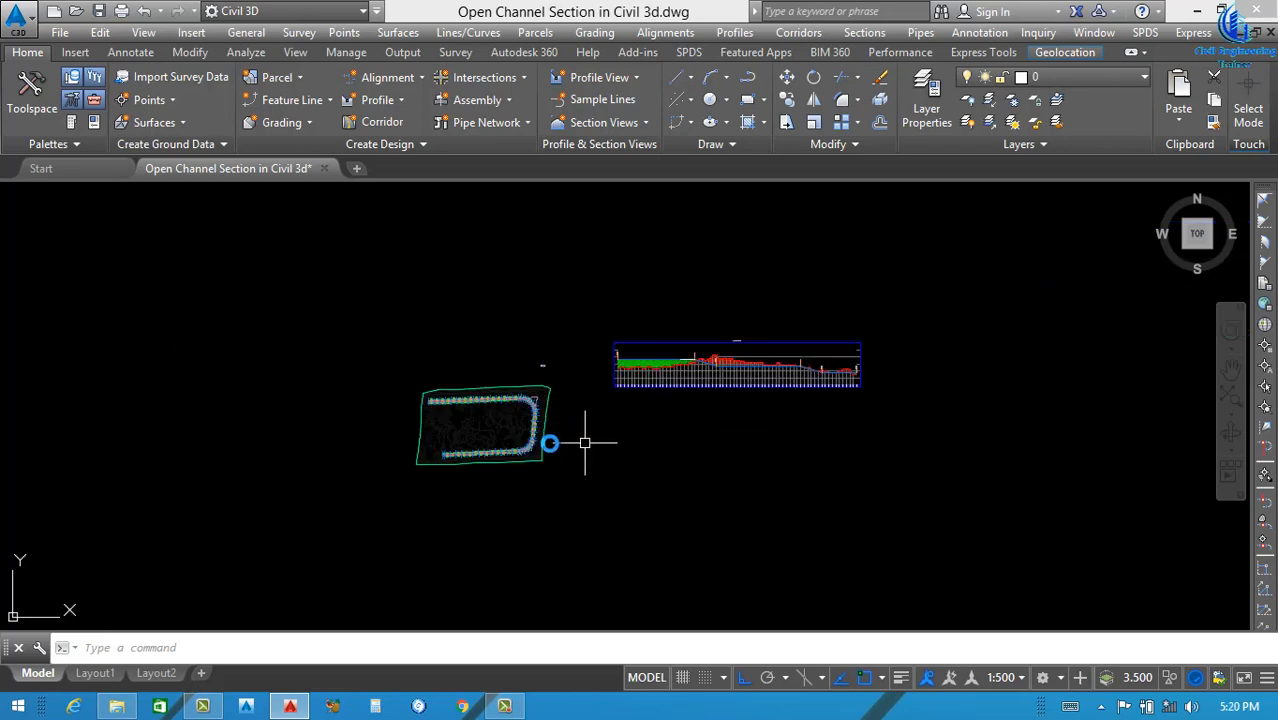
scroll(471, 437, up, 4)
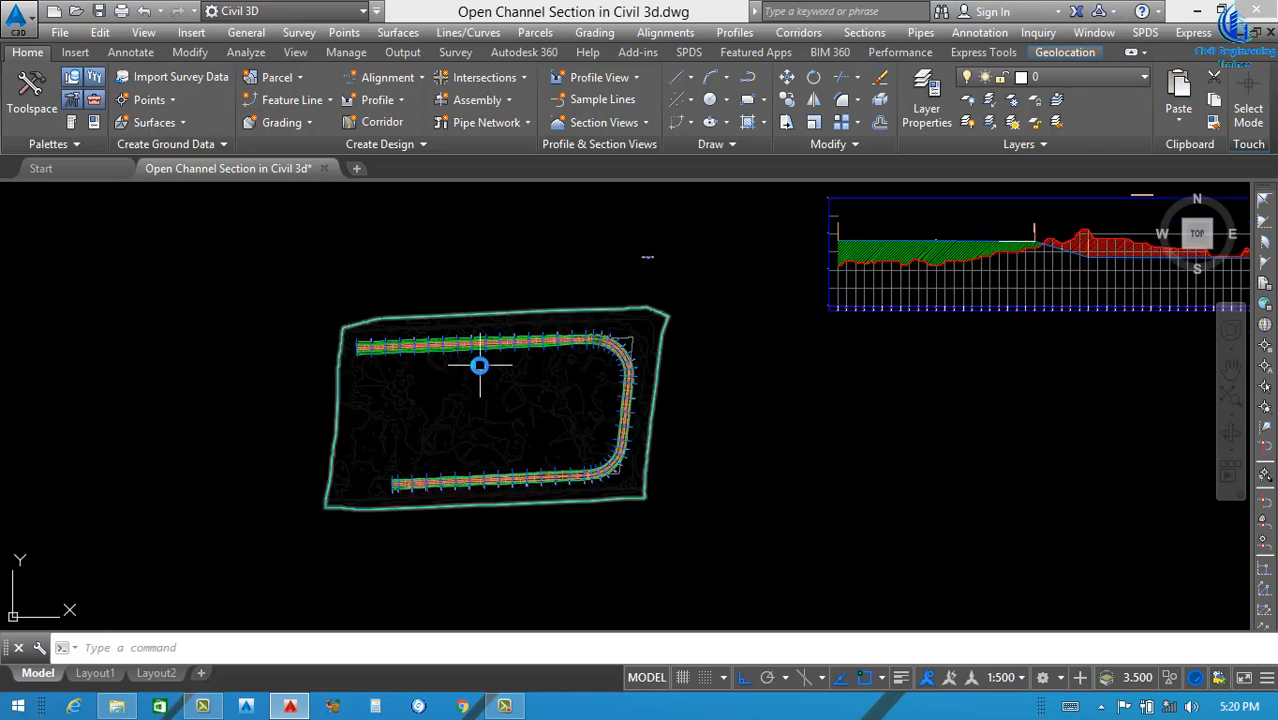
scroll(452, 384, down, 2)
scroll(590, 325, up, 4)
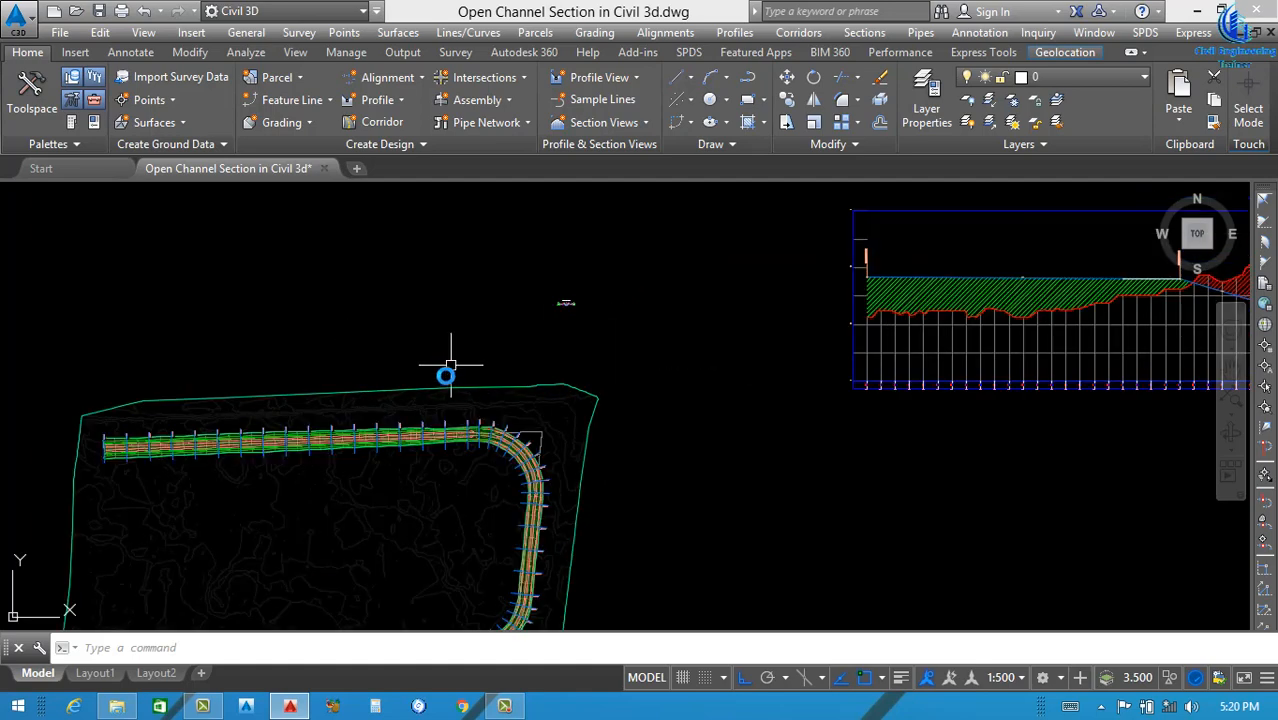
scroll(450, 370, down, 2)
scroll(258, 434, up, 4)
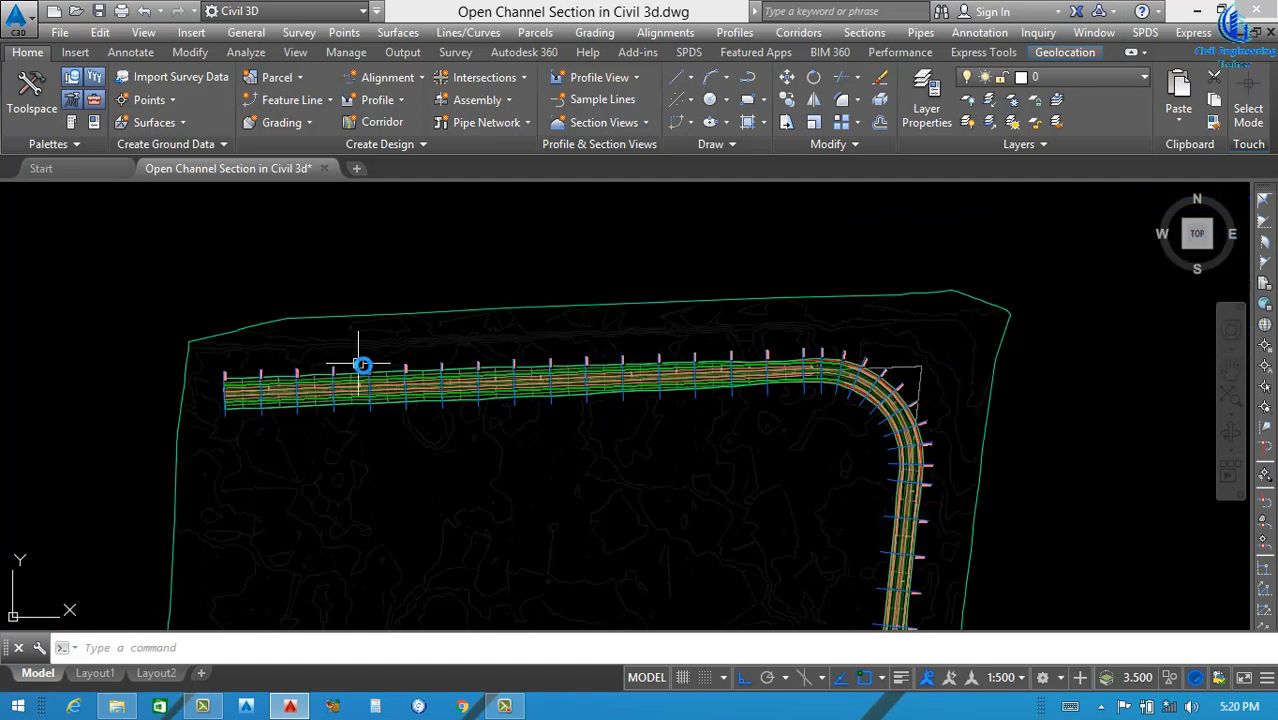
scroll(410, 360, down, 5)
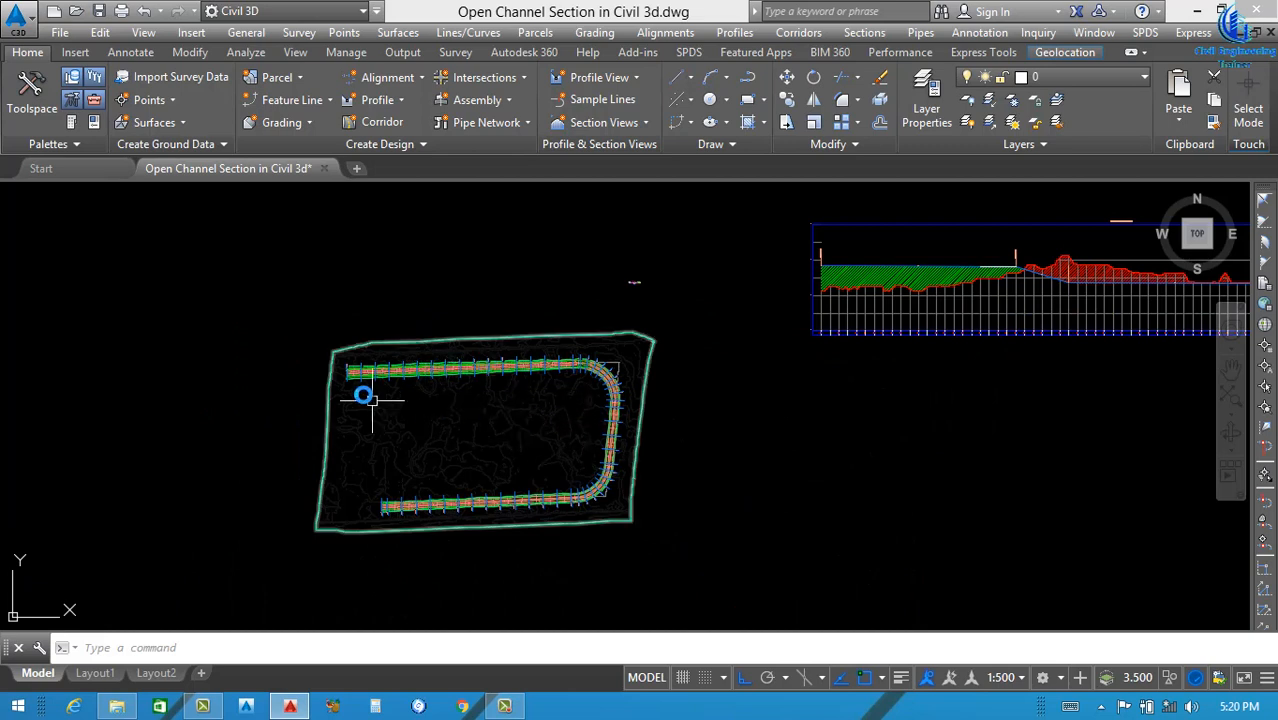
scroll(381, 381, down, 2)
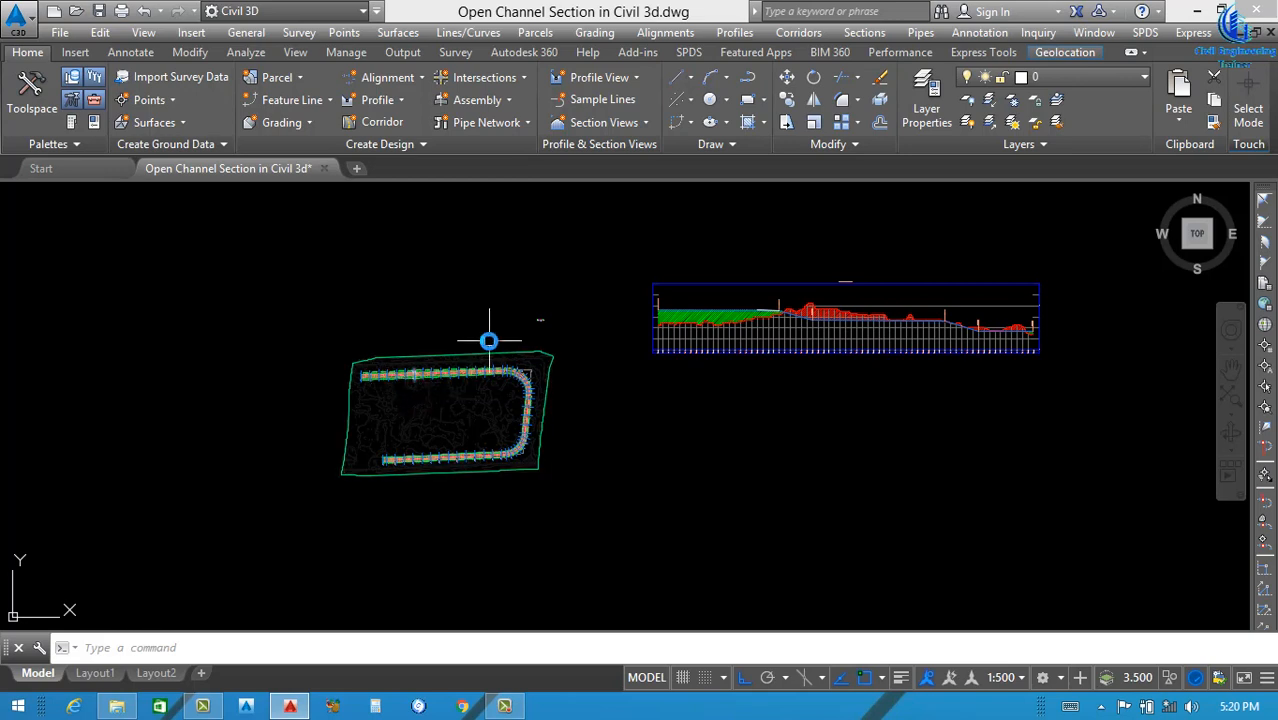
Start creating multiple section views for the Open channel Line alignment and the Open Channel SL - 1 sample line group.
click(647, 124)
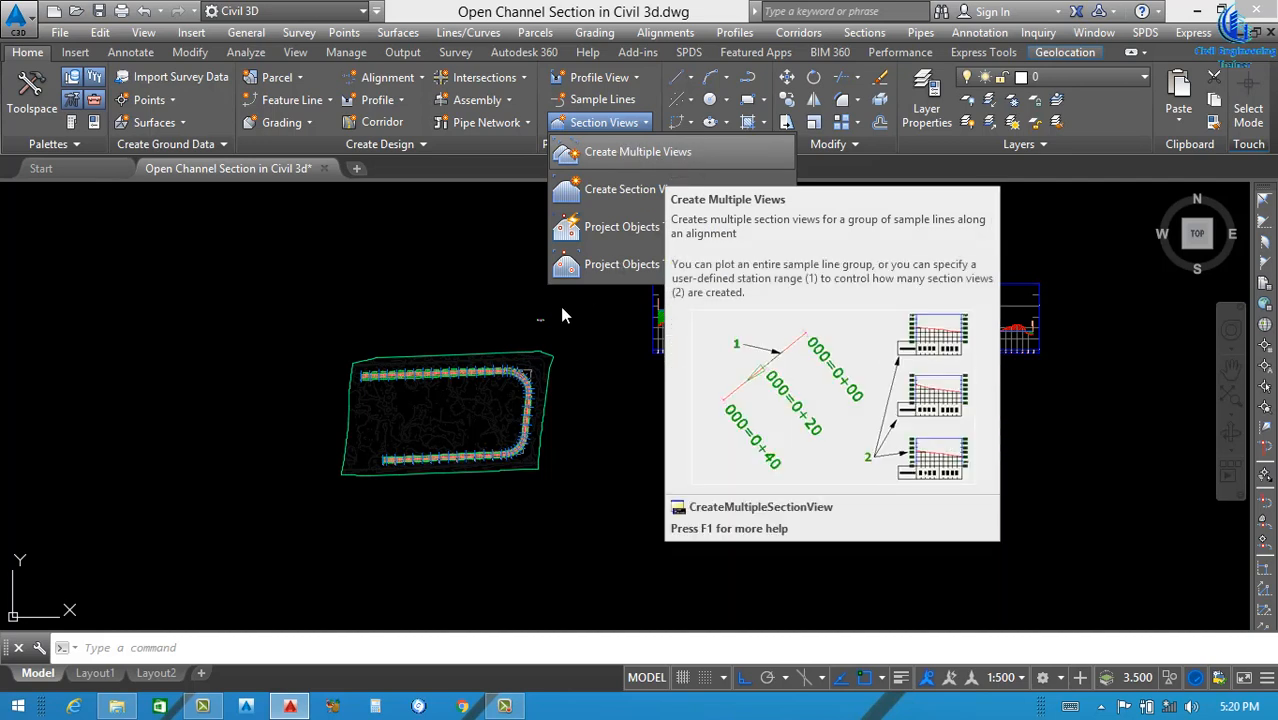
click(644, 156)
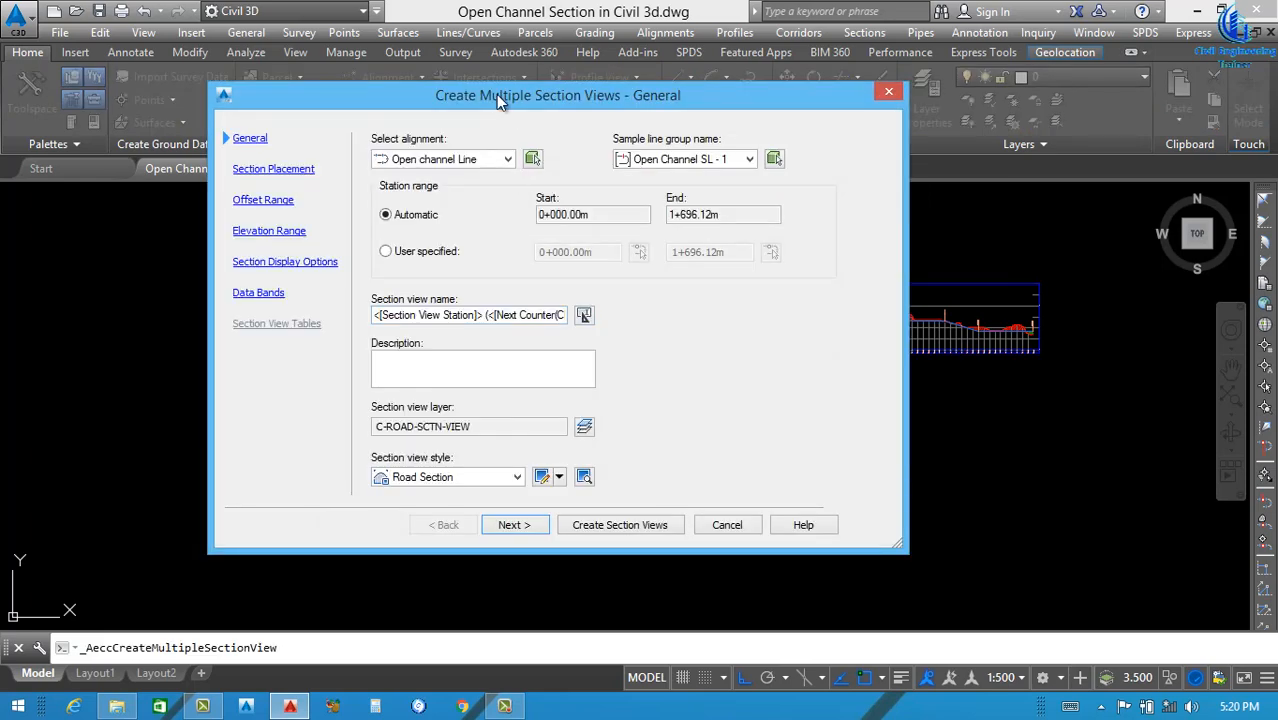
drag(624, 100, 676, 86)
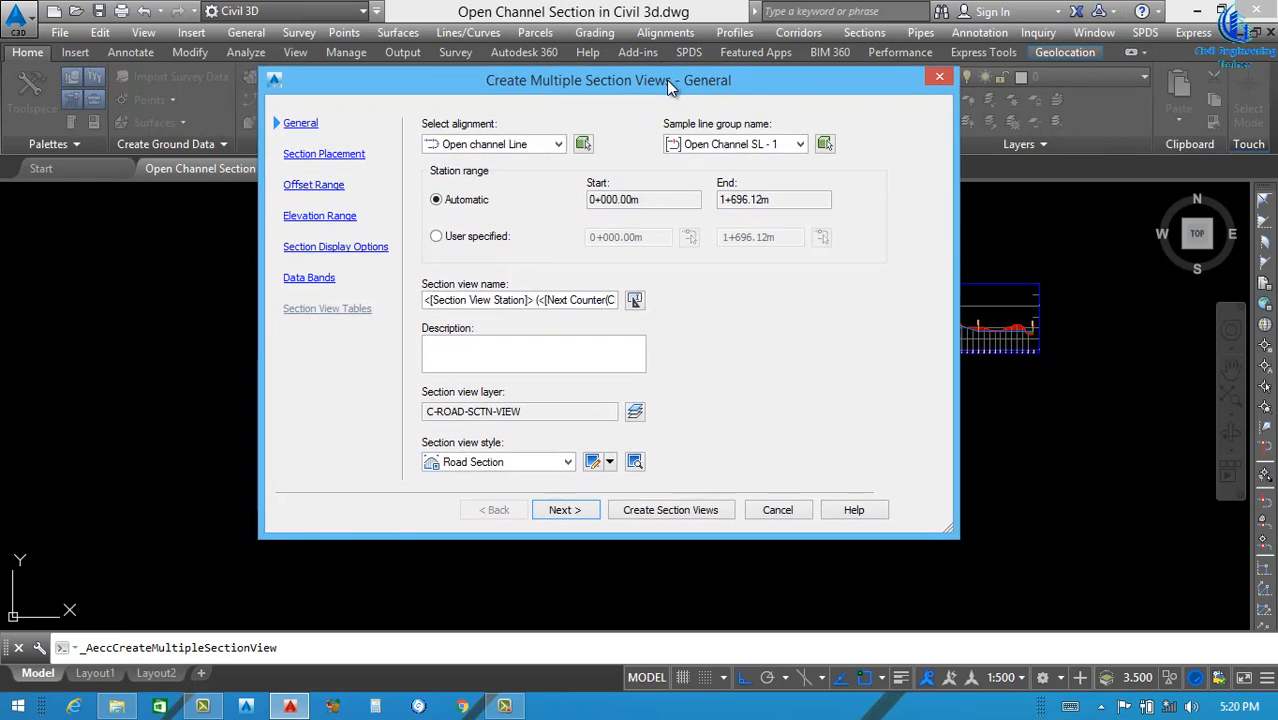
click(560, 144)
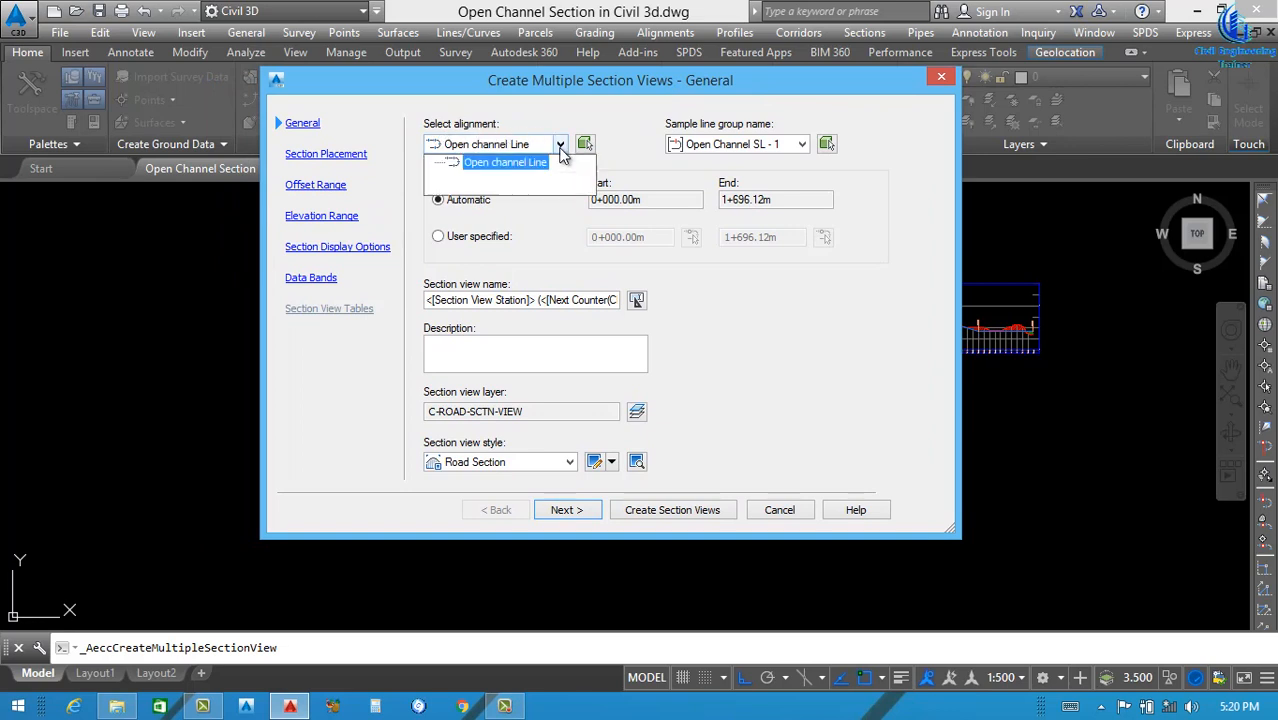
click(502, 166)
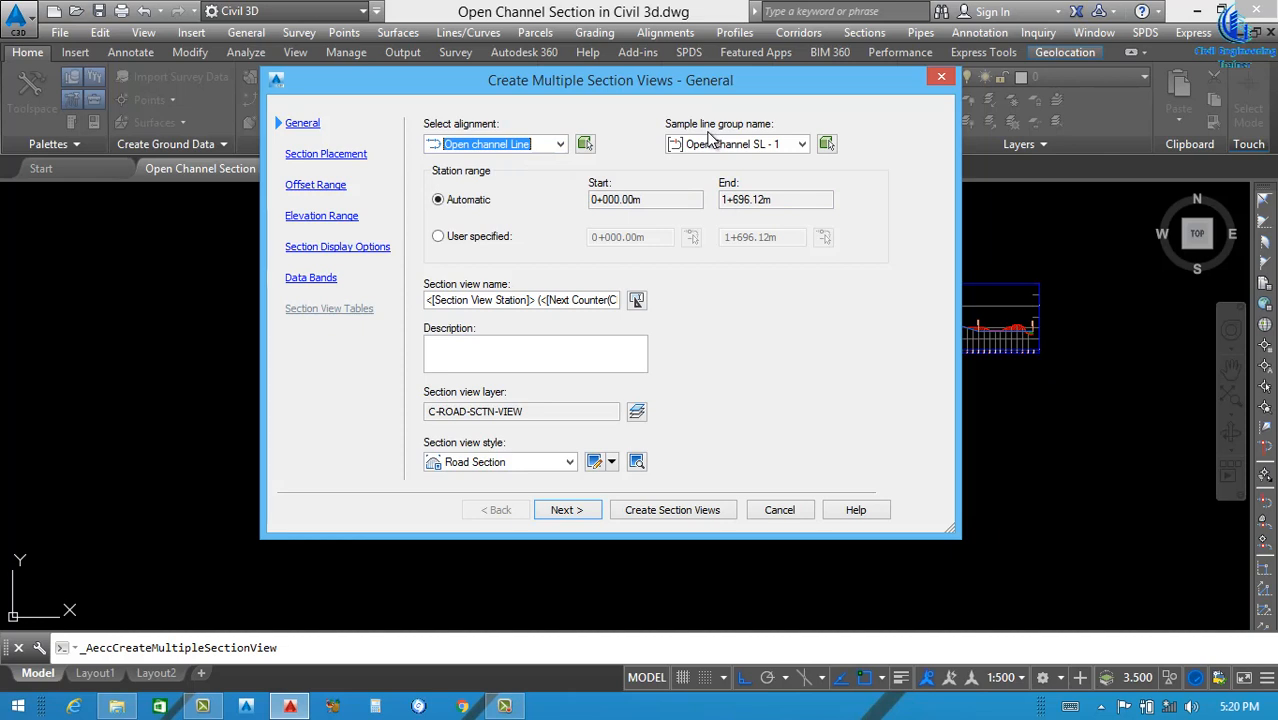
click(801, 147)
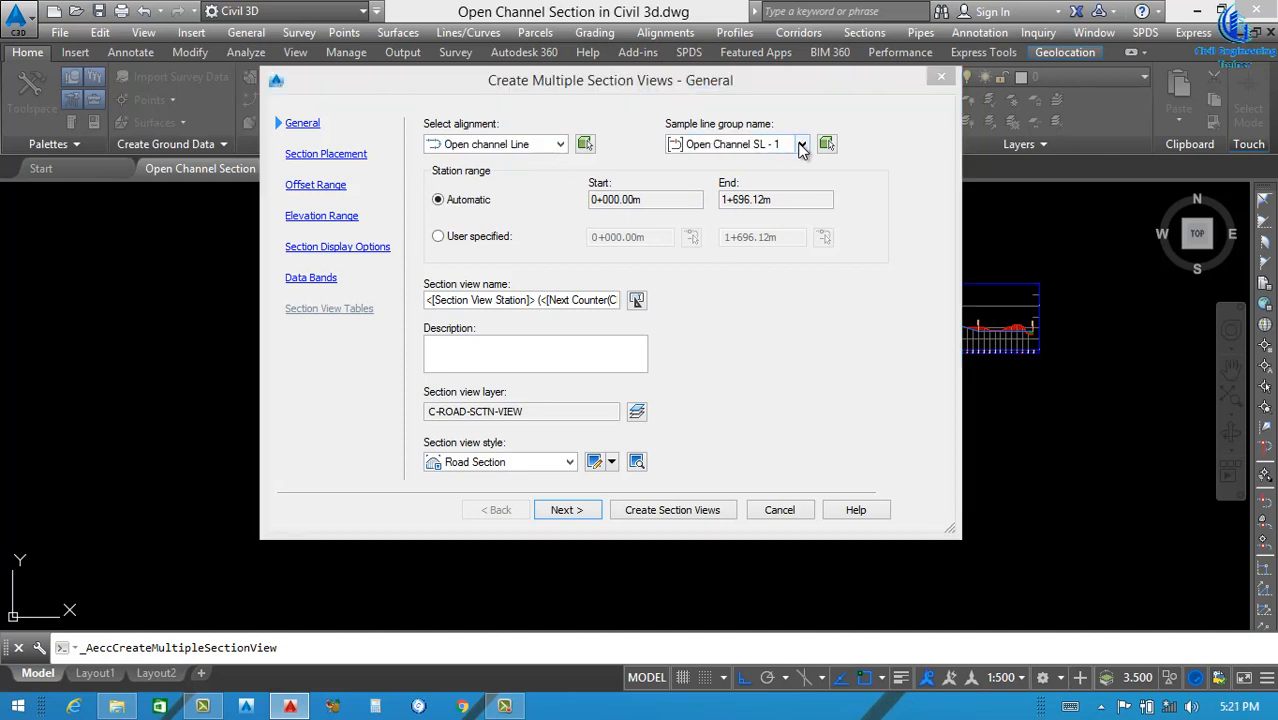
click(758, 162)
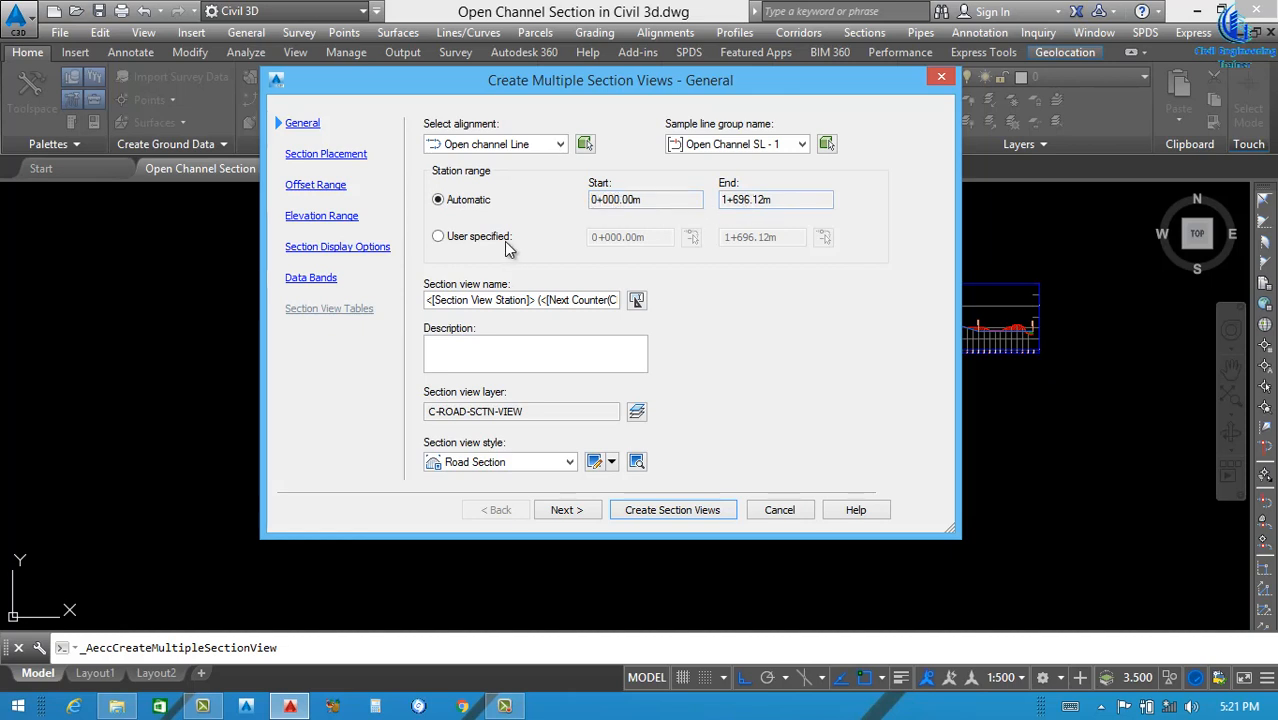
click(476, 238)
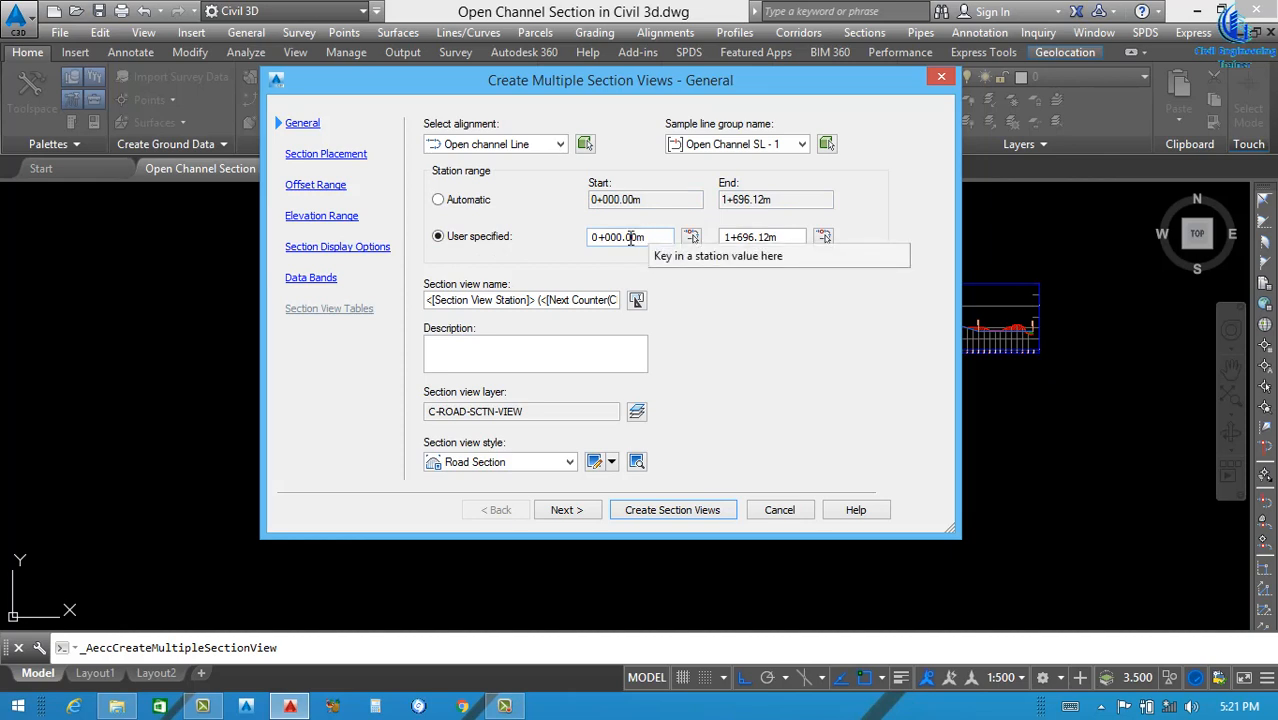
drag(650, 237, 573, 253)
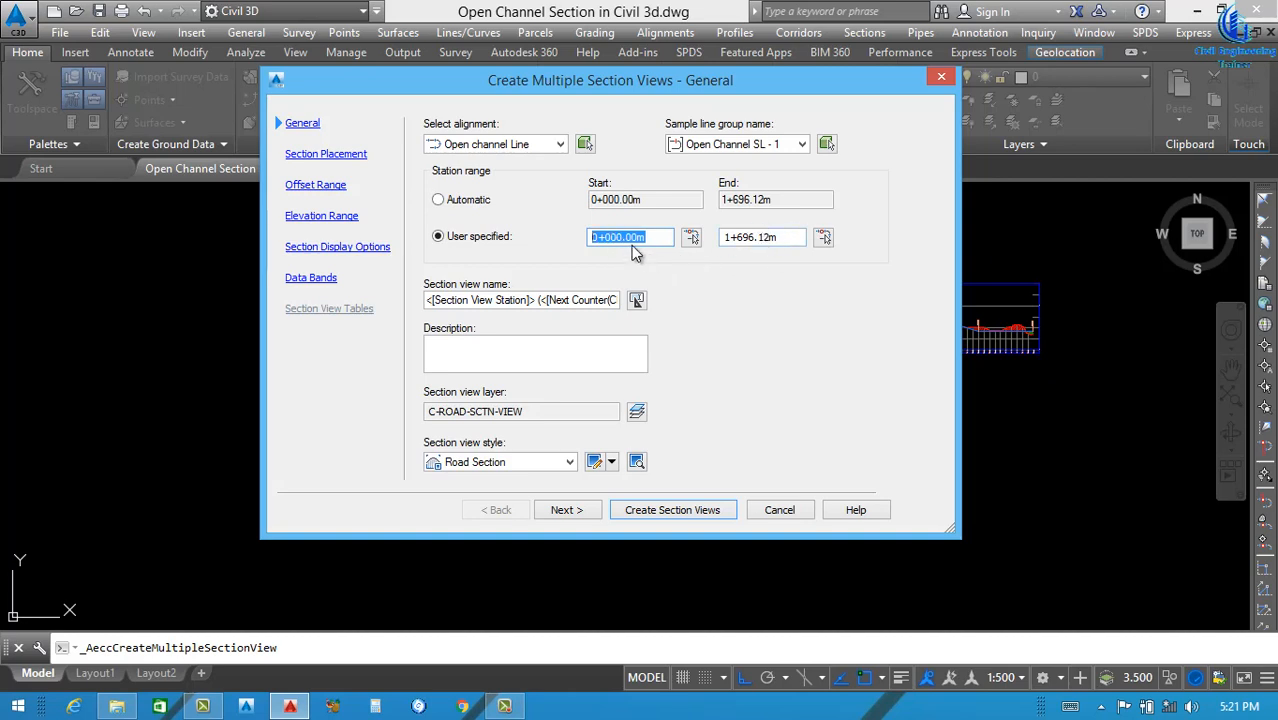
click(465, 199)
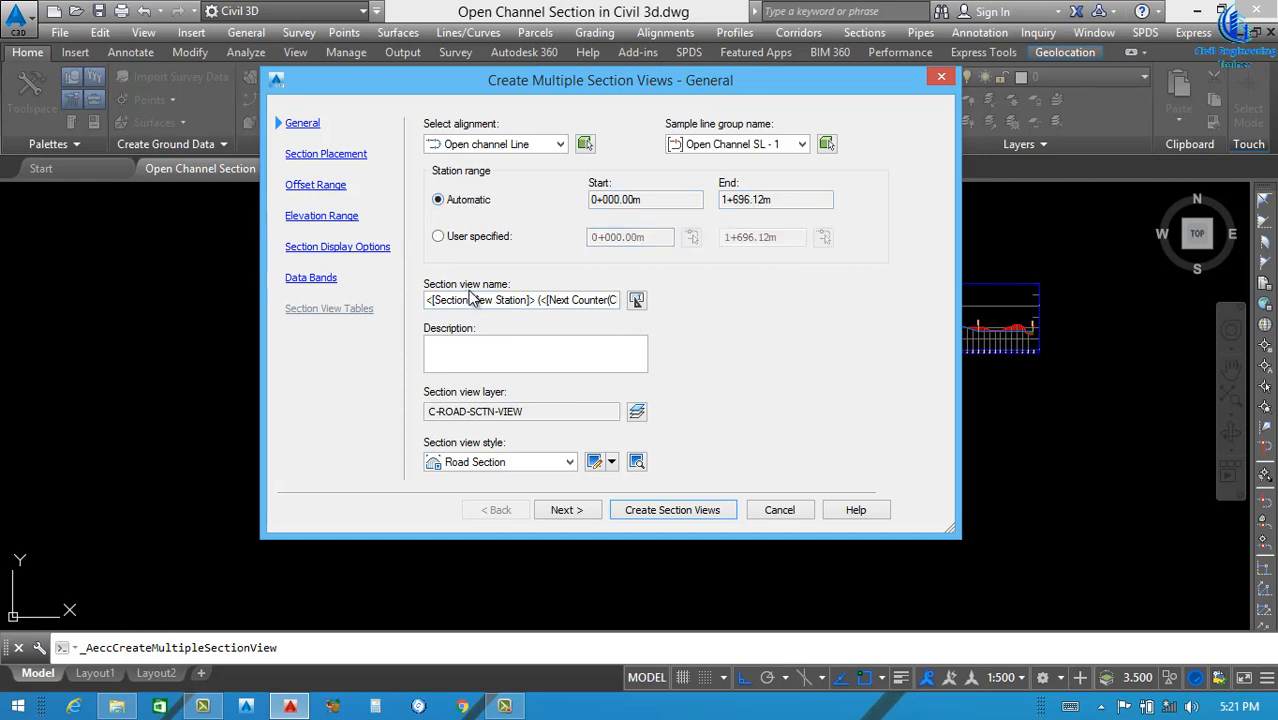
Review the numbering settings in the section view name template and accept them.
click(638, 299)
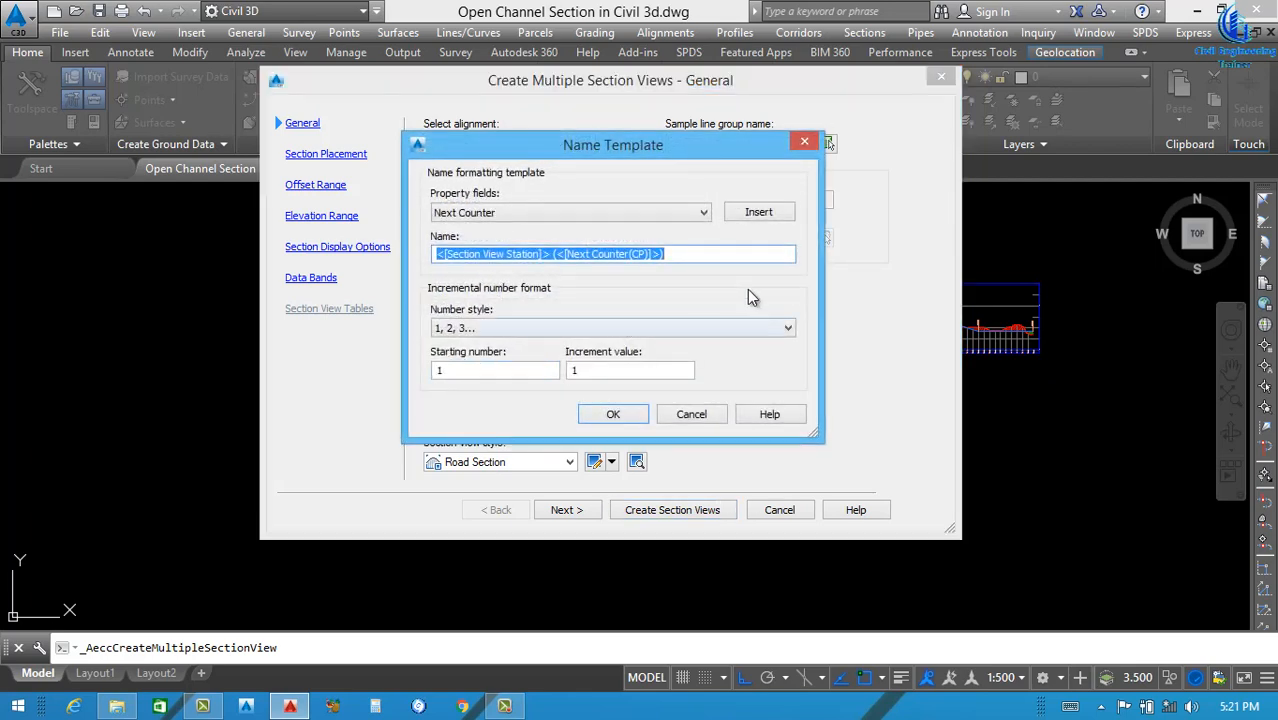
click(499, 369)
drag(499, 369, 448, 369)
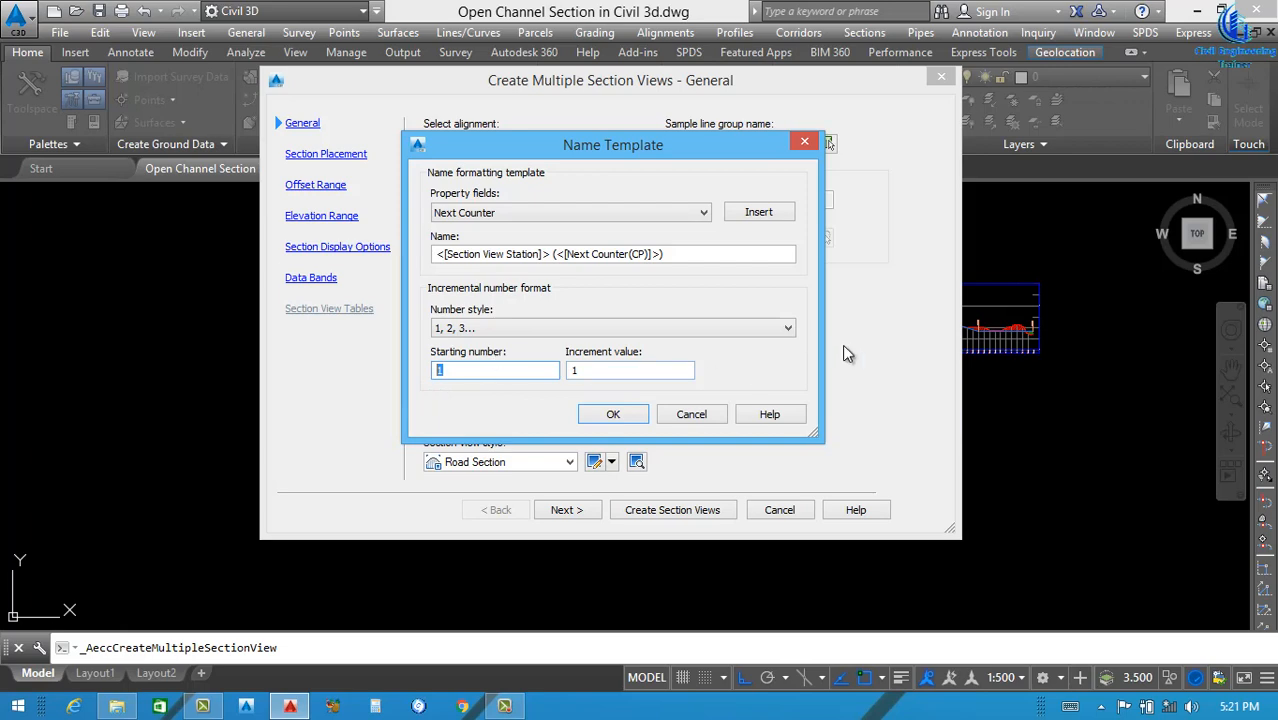
click(613, 415)
Enter "open Channel Section" as the section view description and choose the Road Section view style.
click(478, 349)
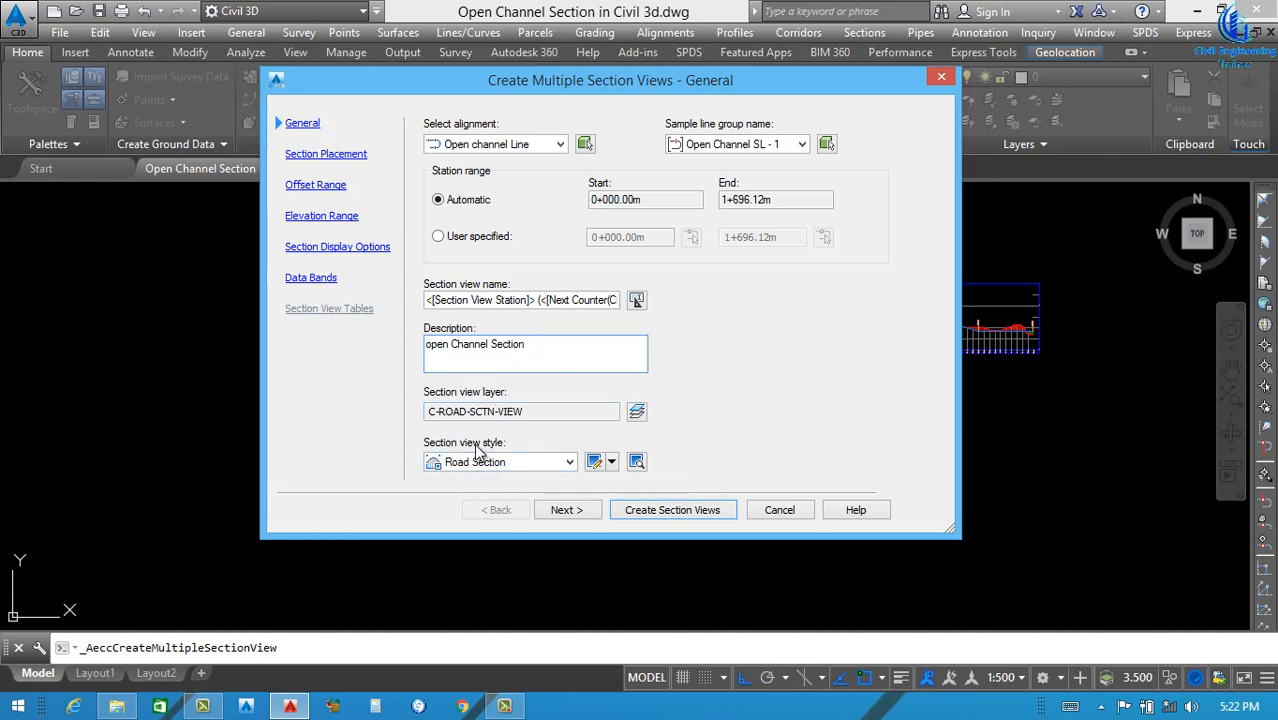
click(519, 462)
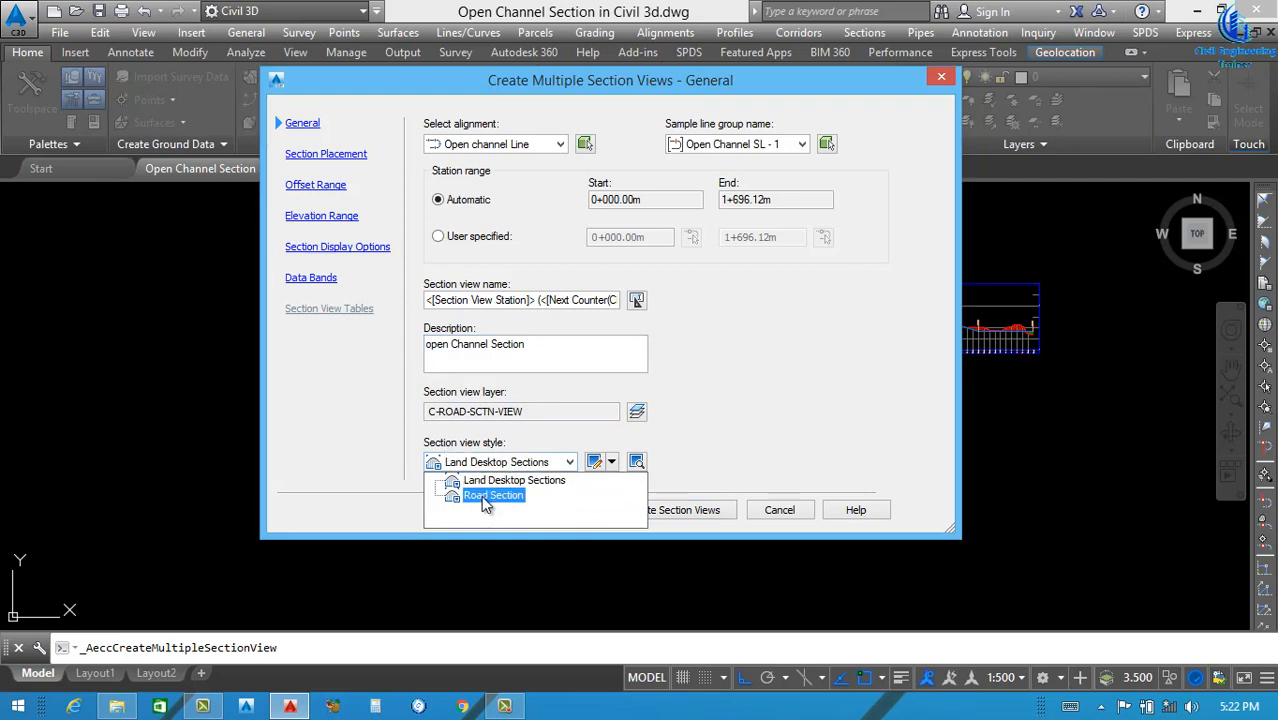
click(483, 495)
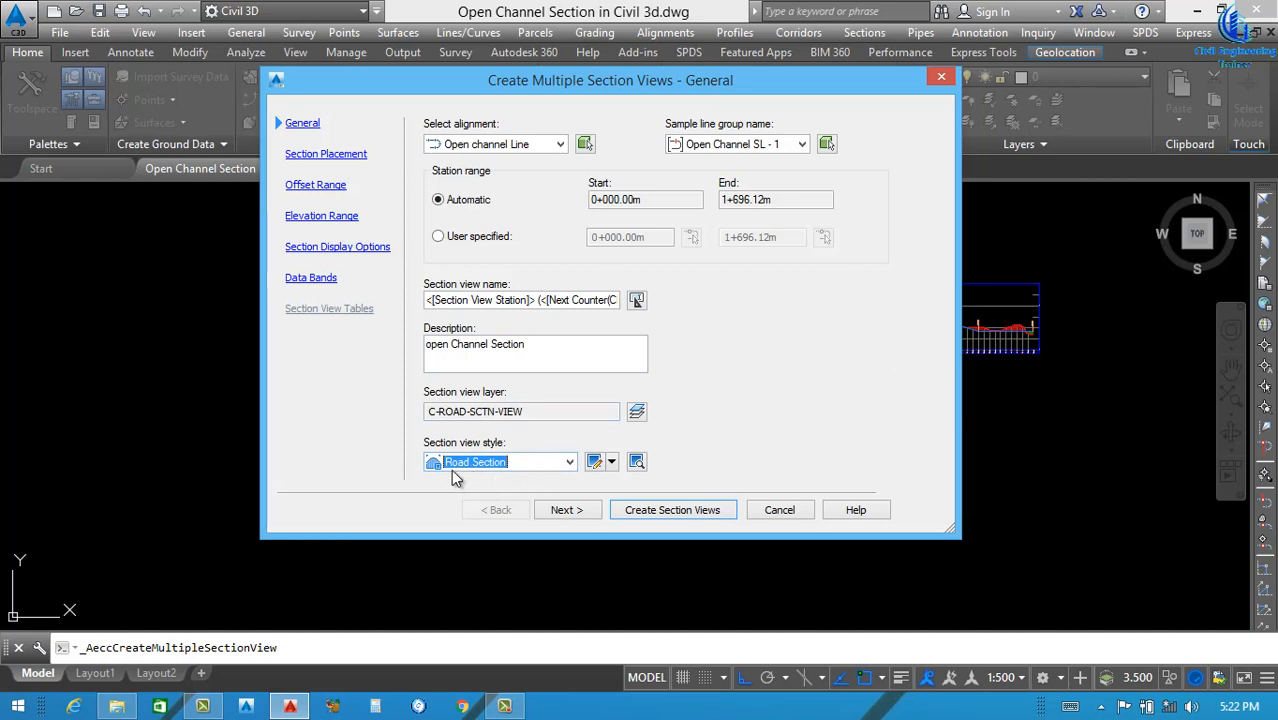
click(568, 511)
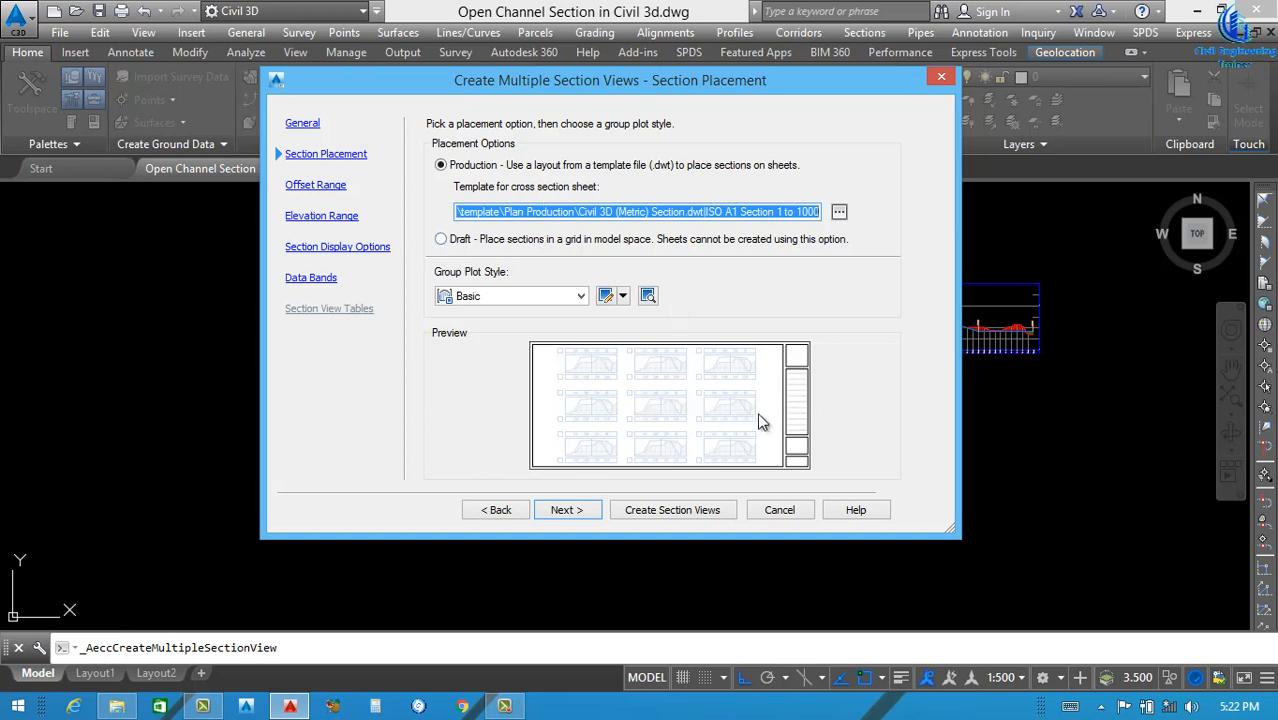
Set the section placement to Draft, so the sections are placed in a grid in model space.
click(441, 240)
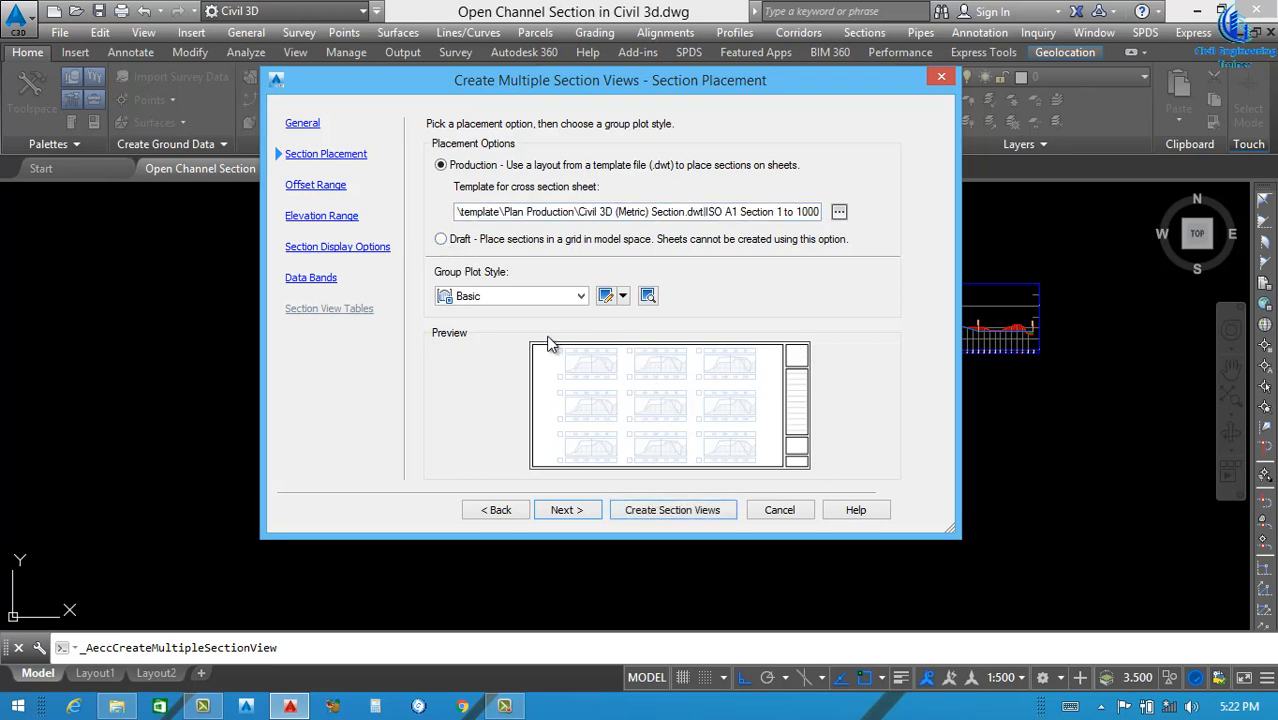
click(441, 241)
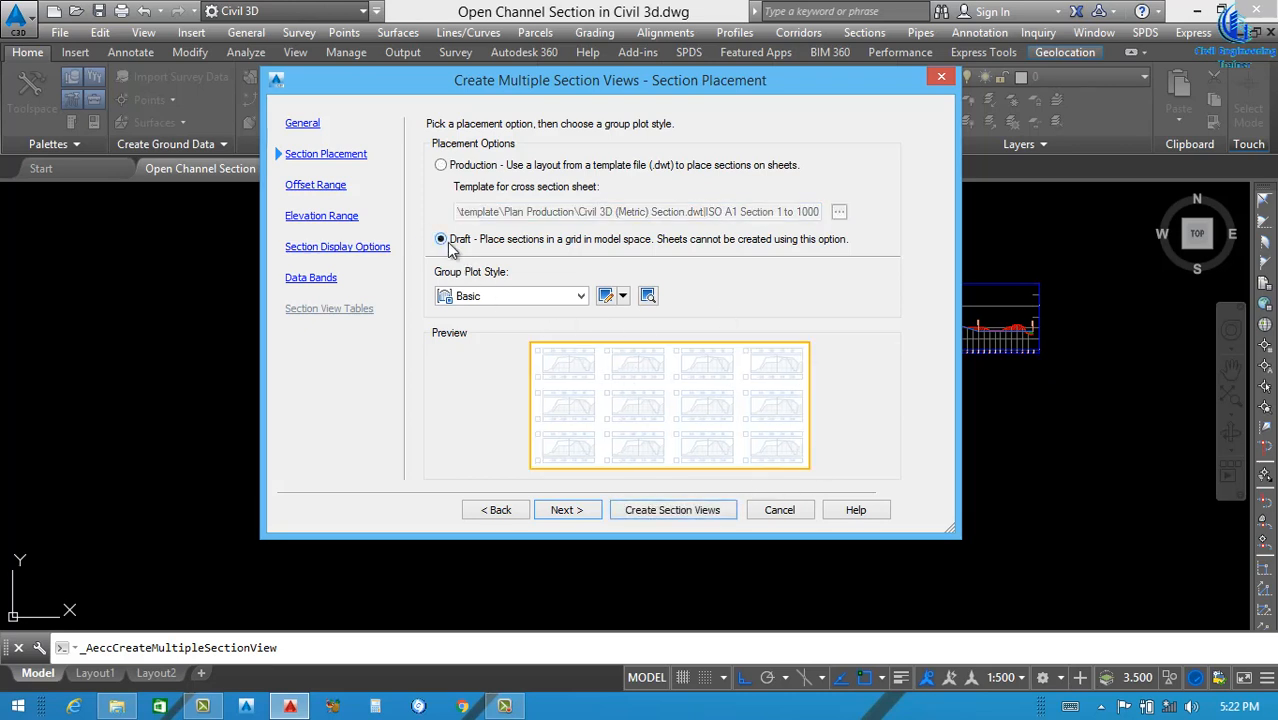
click(565, 511)
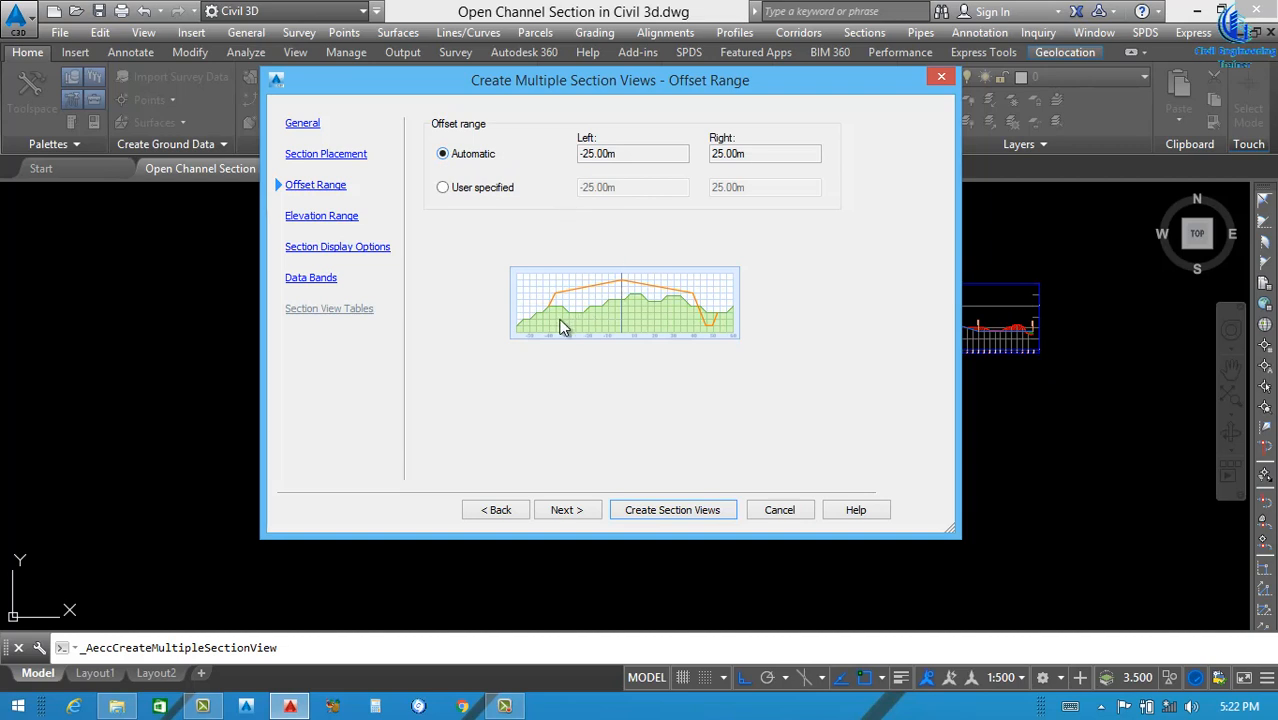
Set the offset range to automatic and accept the automatic elevation range.
click(443, 189)
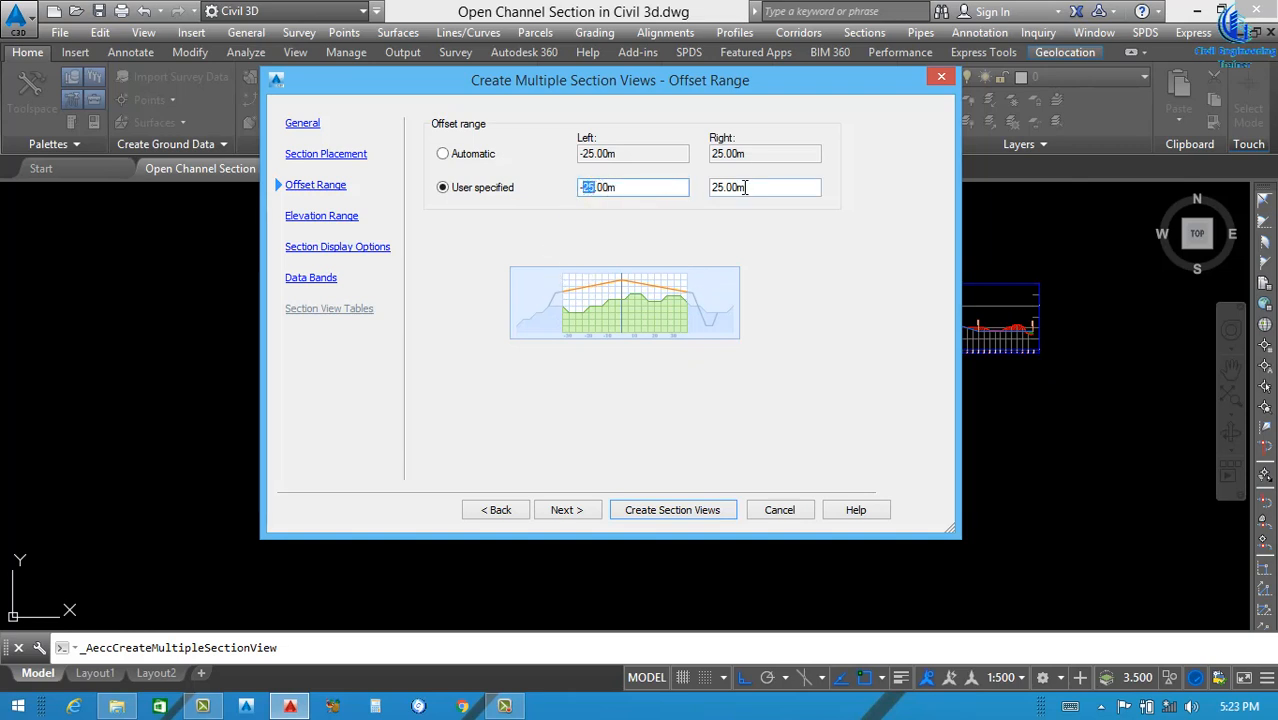
click(468, 158)
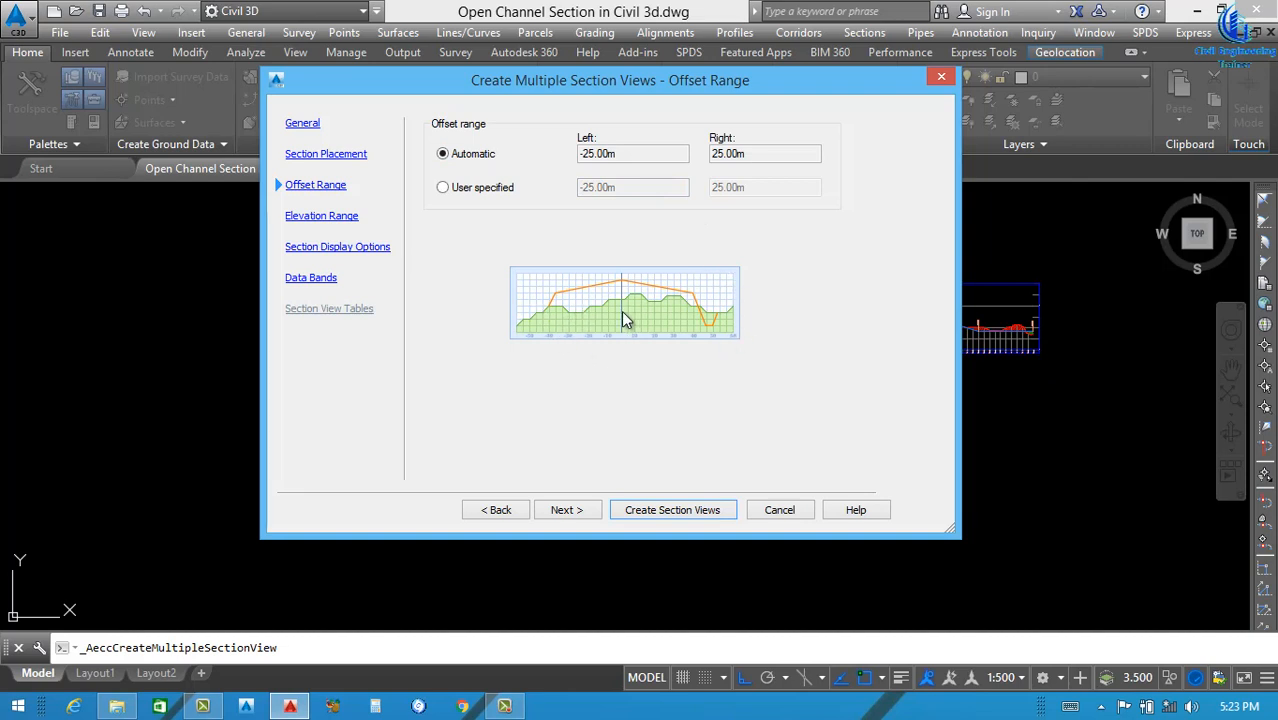
click(568, 508)
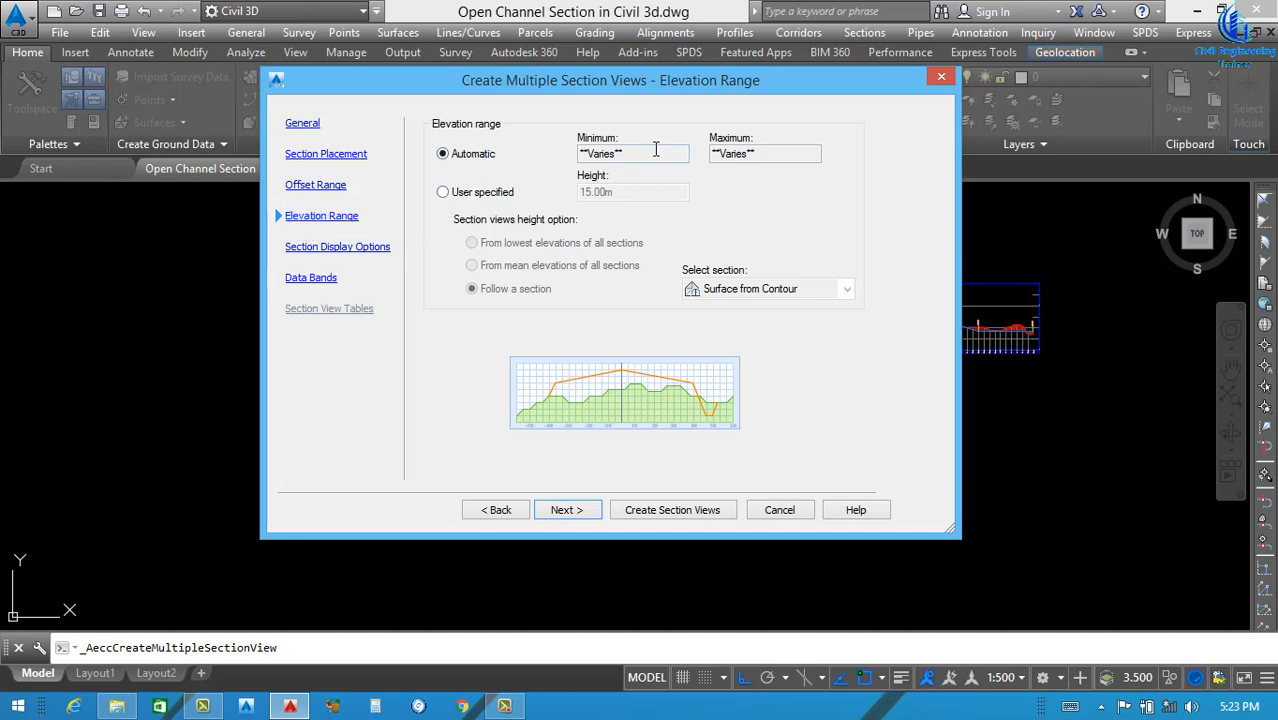
click(580, 511)
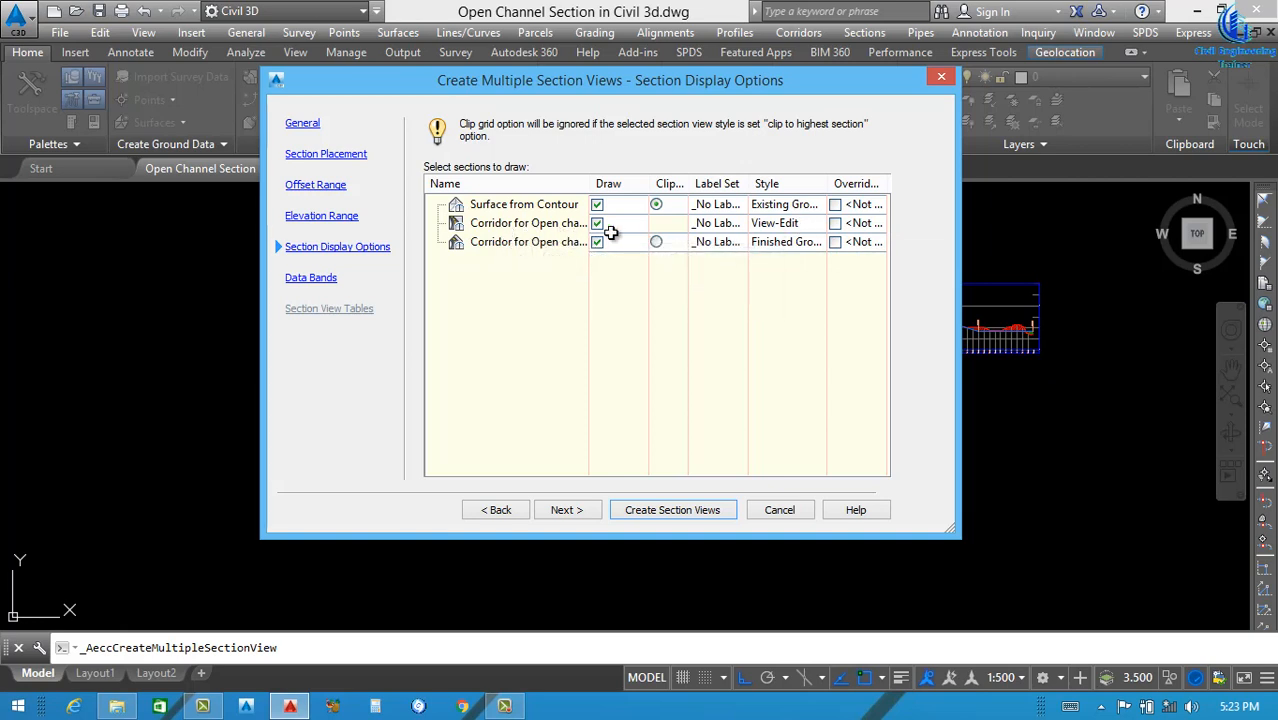
Assign the View-Edit code set style to the corridor section in the section display options.
click(810, 229)
click(655, 238)
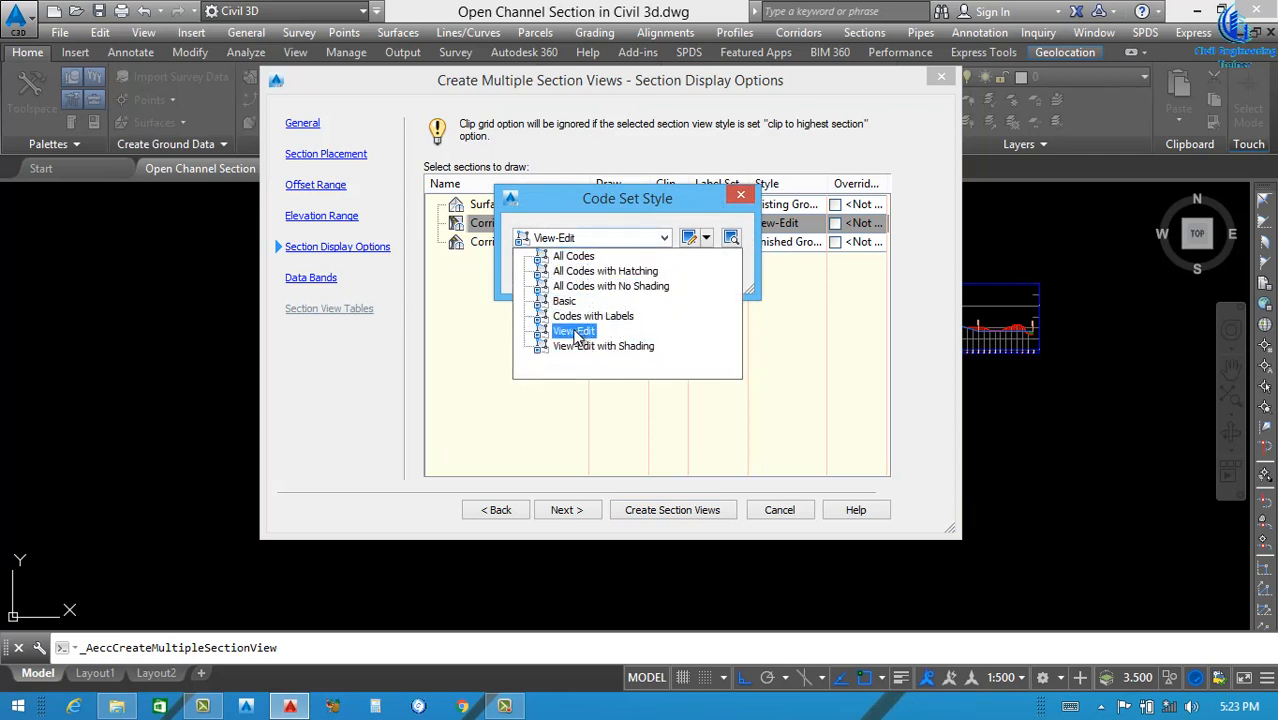
click(575, 331)
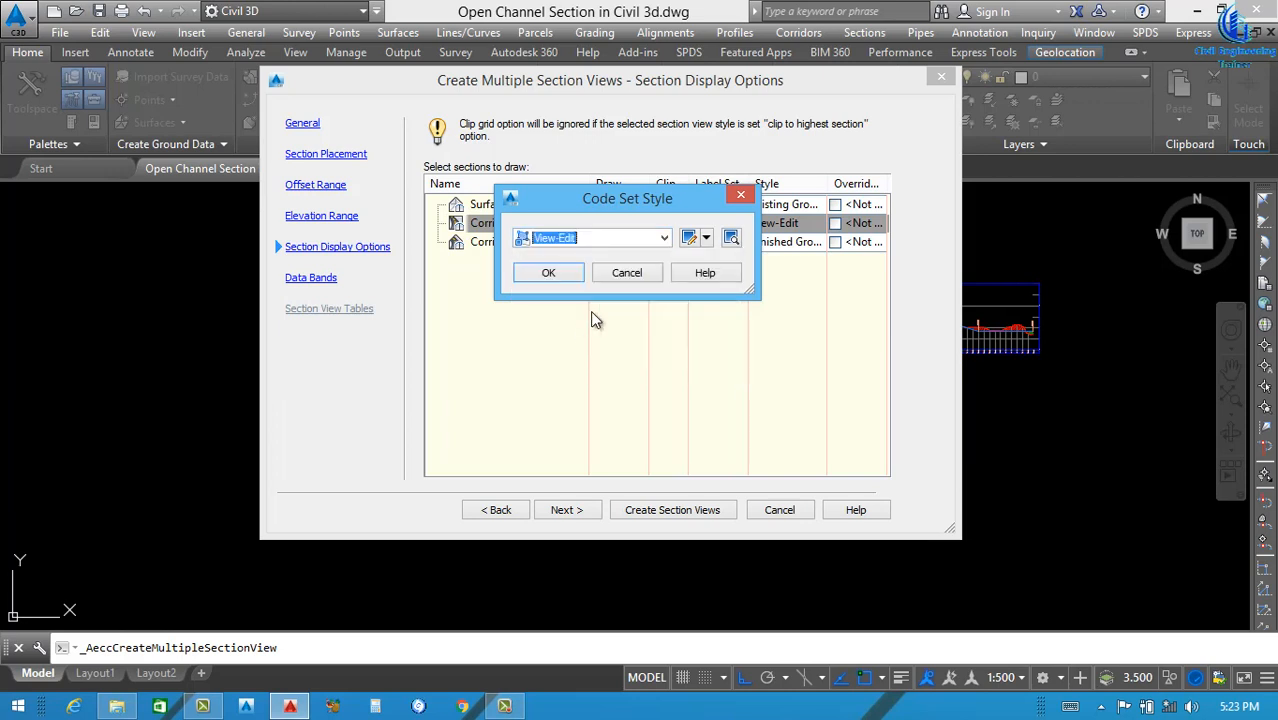
click(548, 273)
Assign the Finished Ground section style to the corridor surface section and proceed to the data bands settings.
click(799, 242)
click(664, 238)
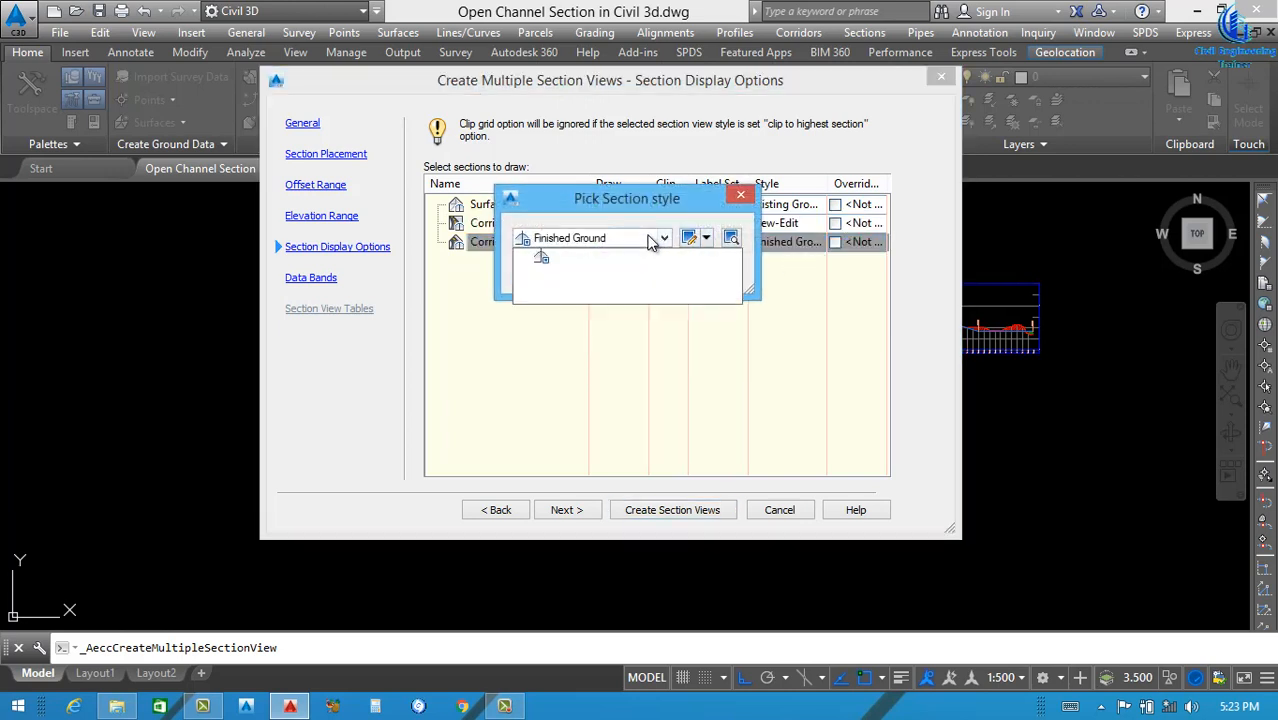
click(593, 267)
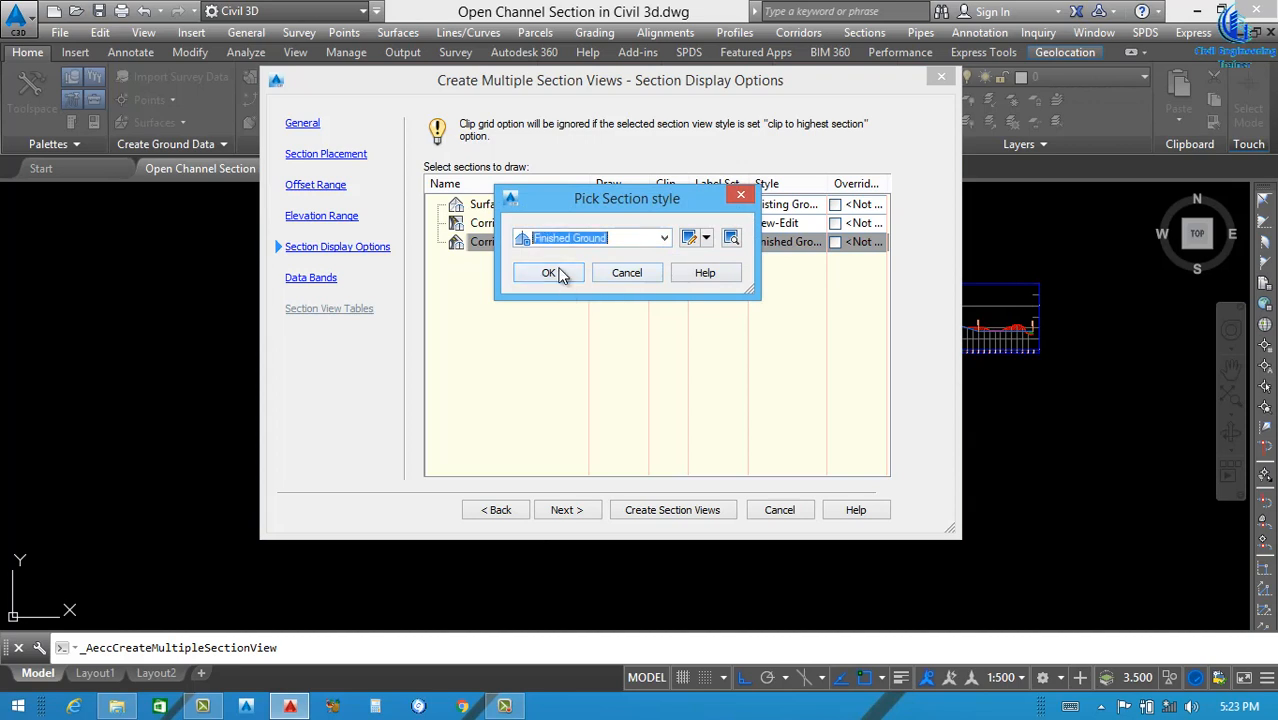
click(546, 272)
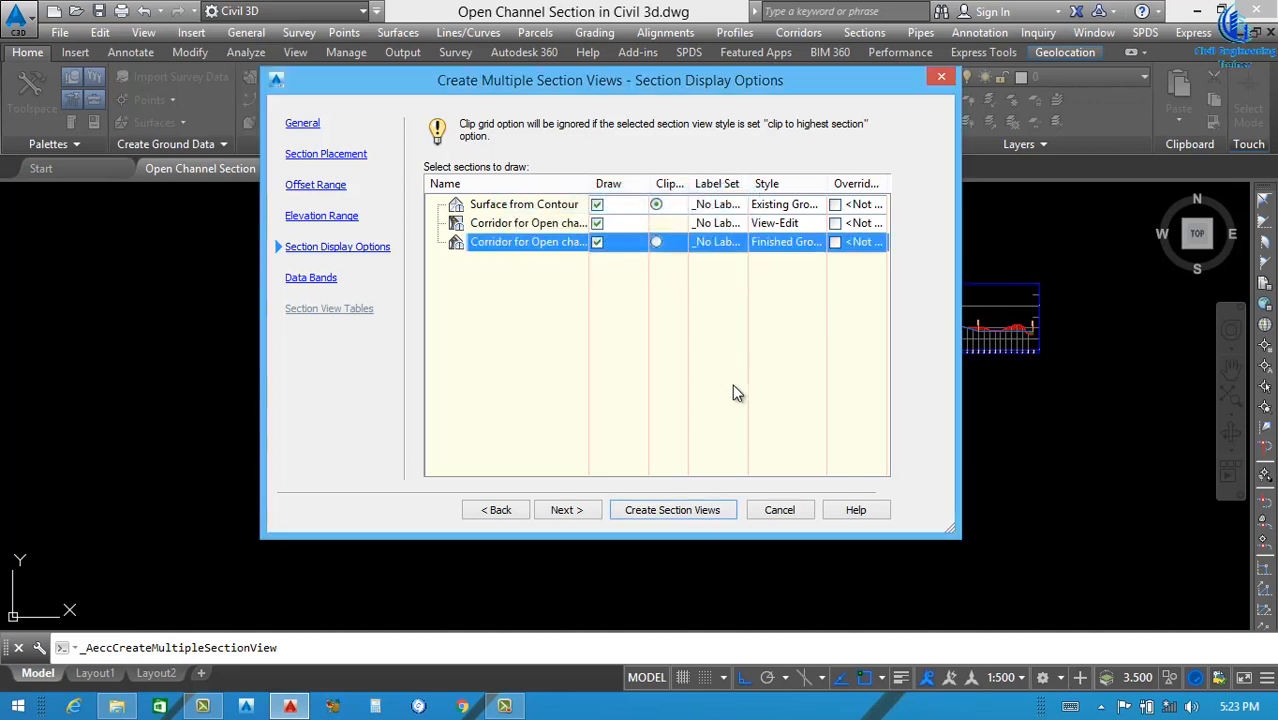
click(567, 510)
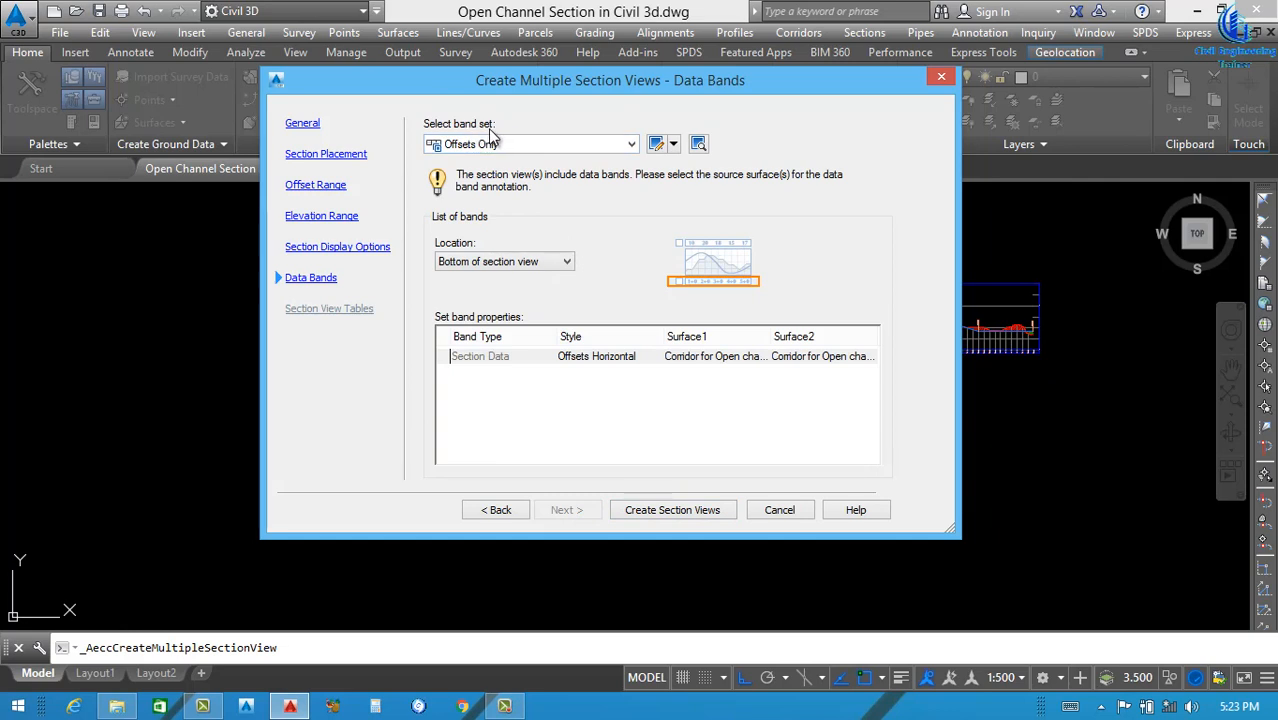
Choose the Major Stations Offset and Elevations band set and set Surface1 of the EG Elevations band to Surface from Contour.
click(550, 144)
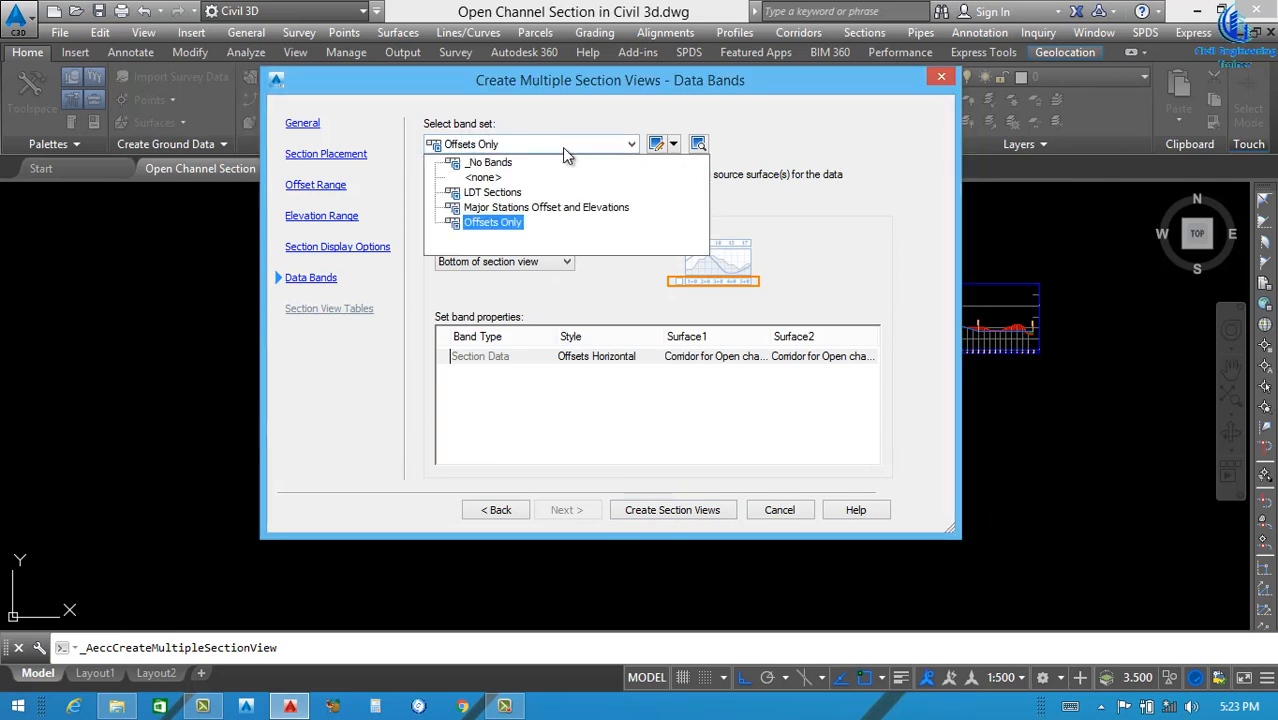
click(539, 208)
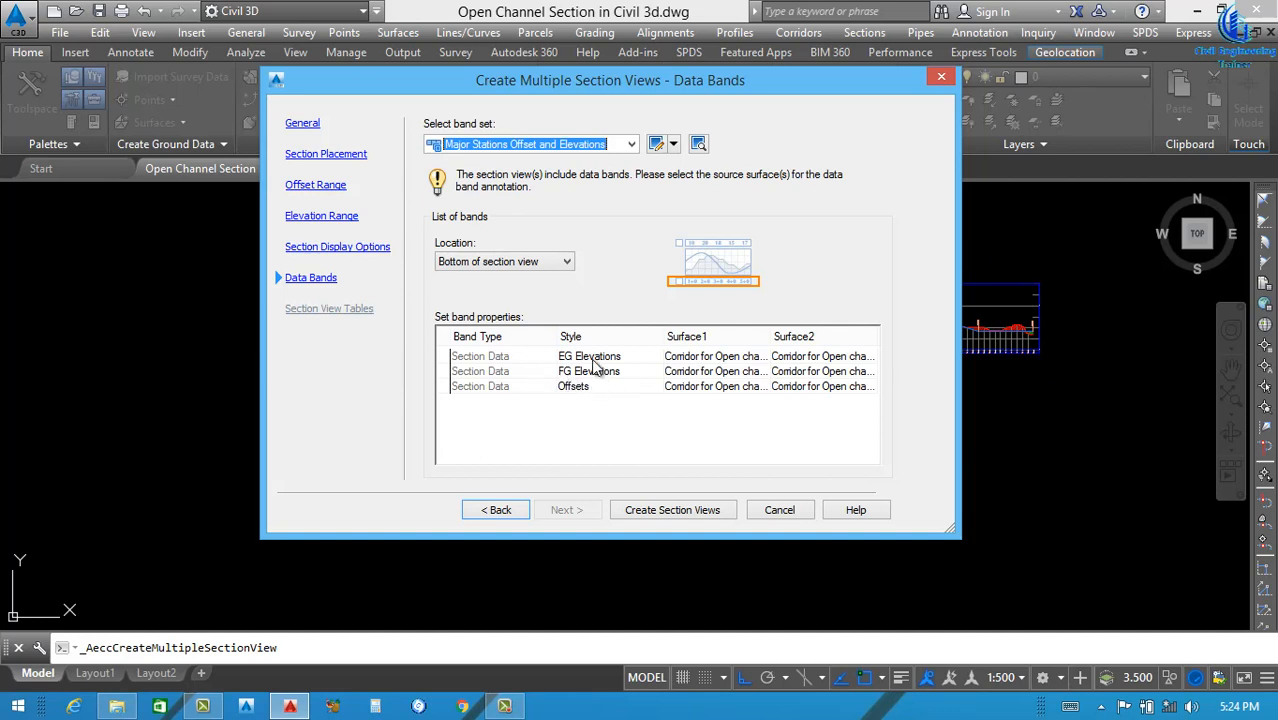
click(716, 358)
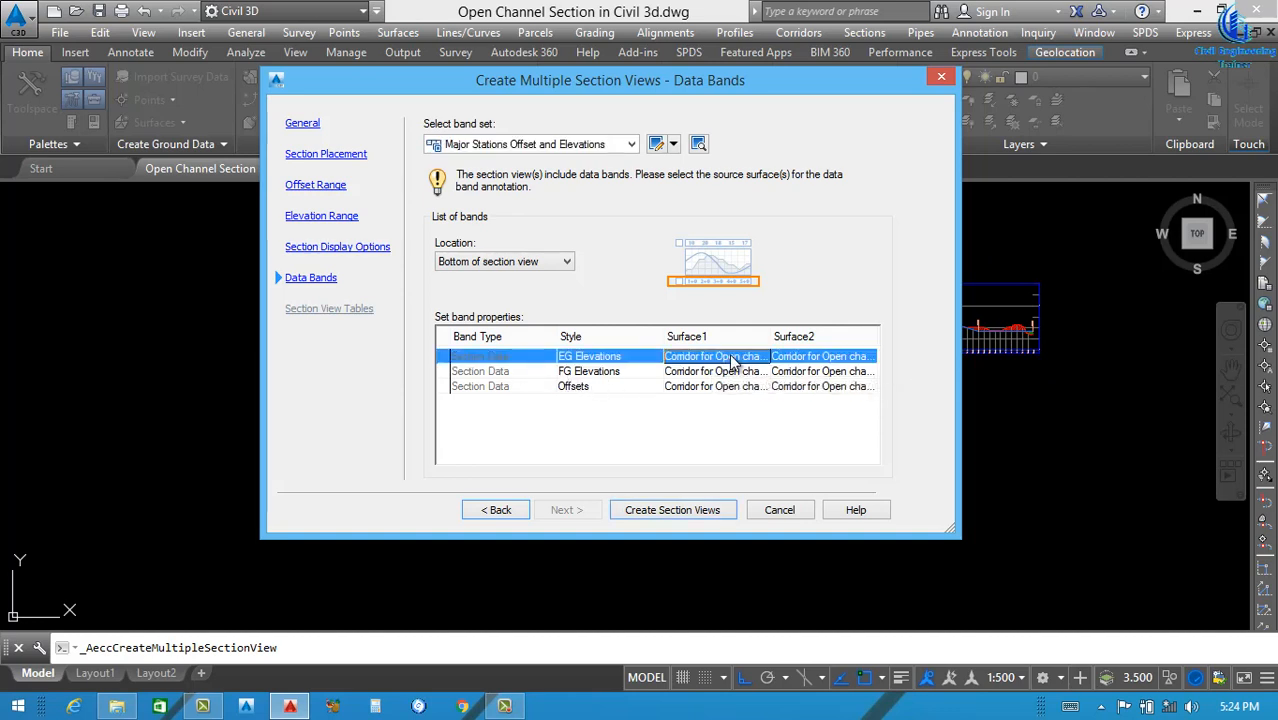
click(720, 359)
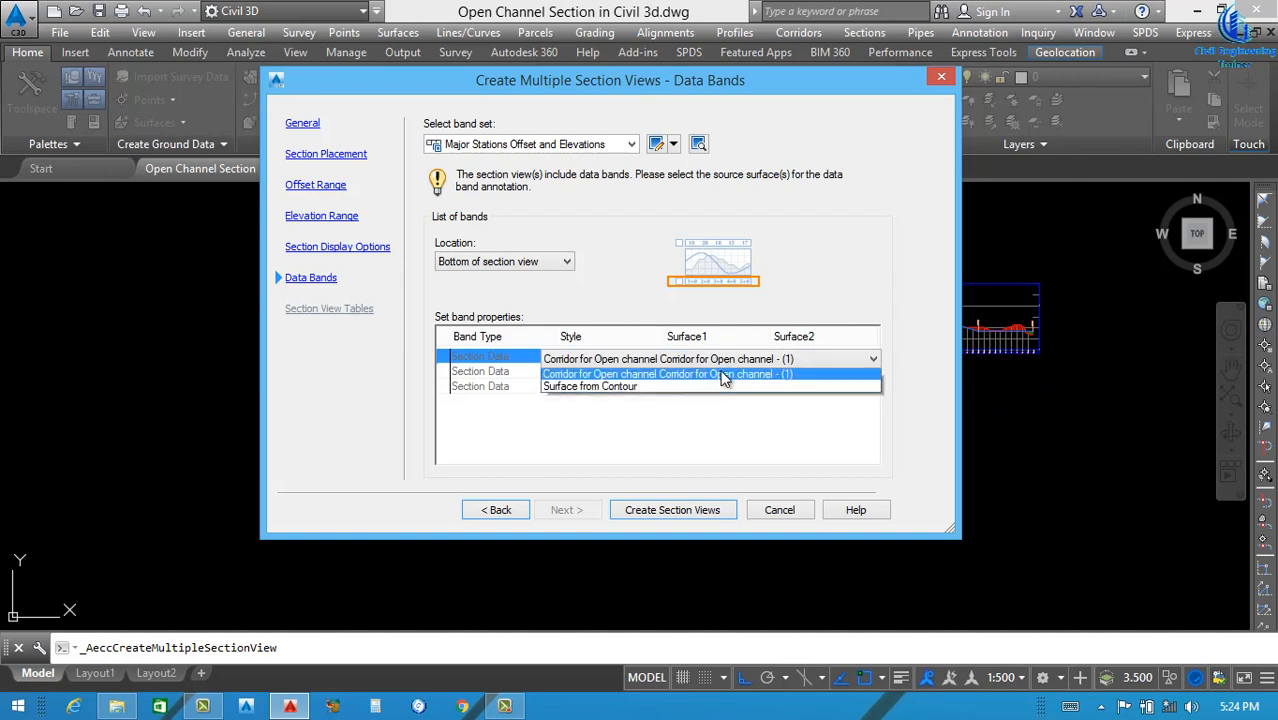
click(590, 388)
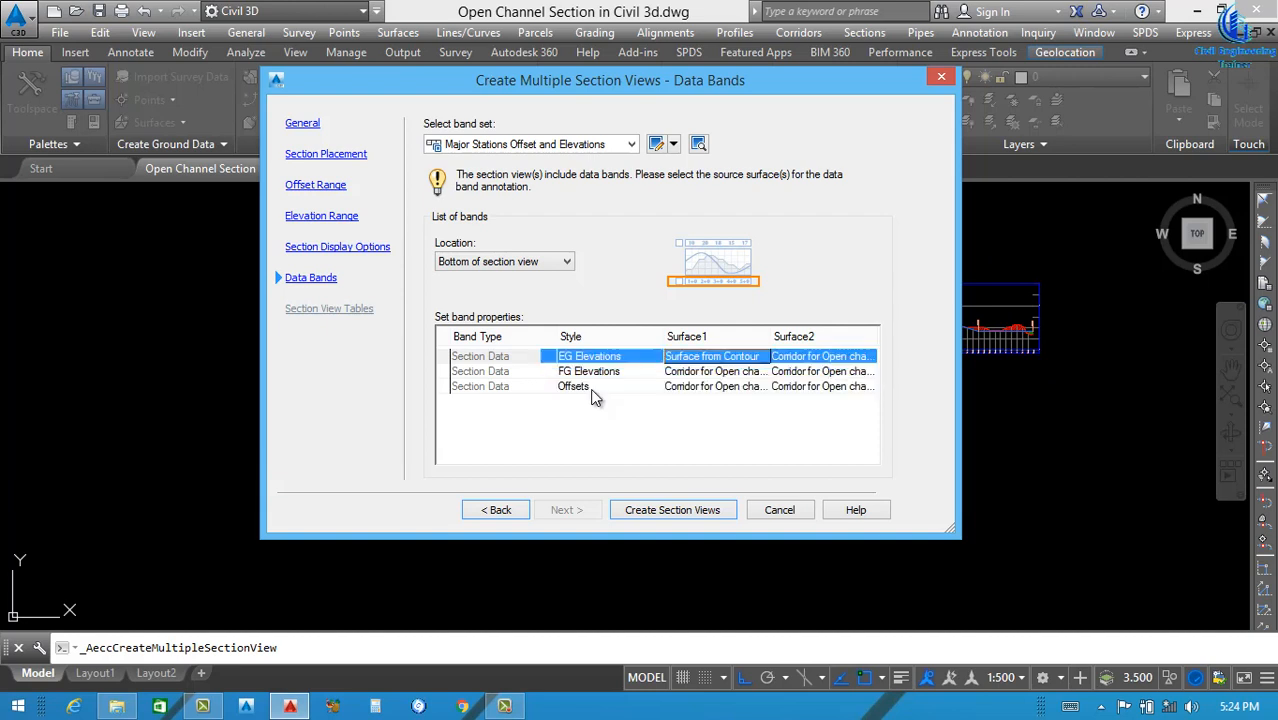
Set Surface1 of the FG Elevations and Offsets bands to Surface from Contour.
click(720, 372)
click(720, 373)
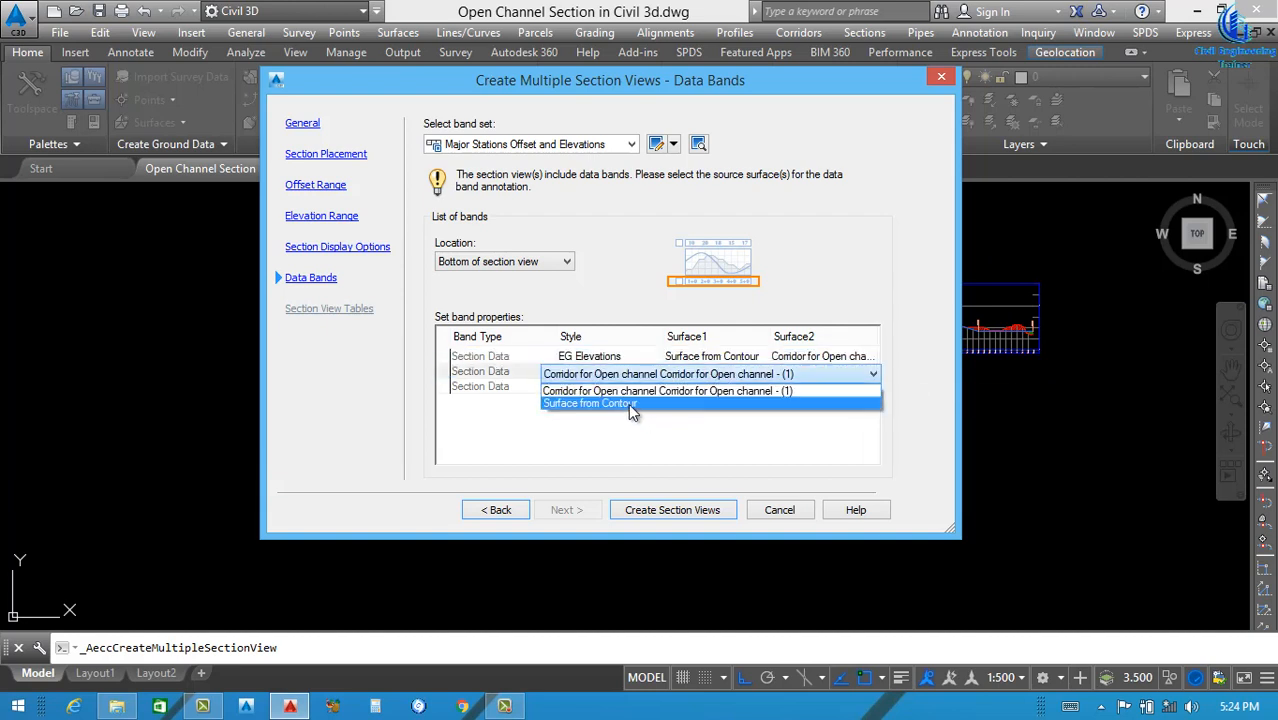
click(629, 402)
click(717, 388)
click(717, 389)
click(645, 419)
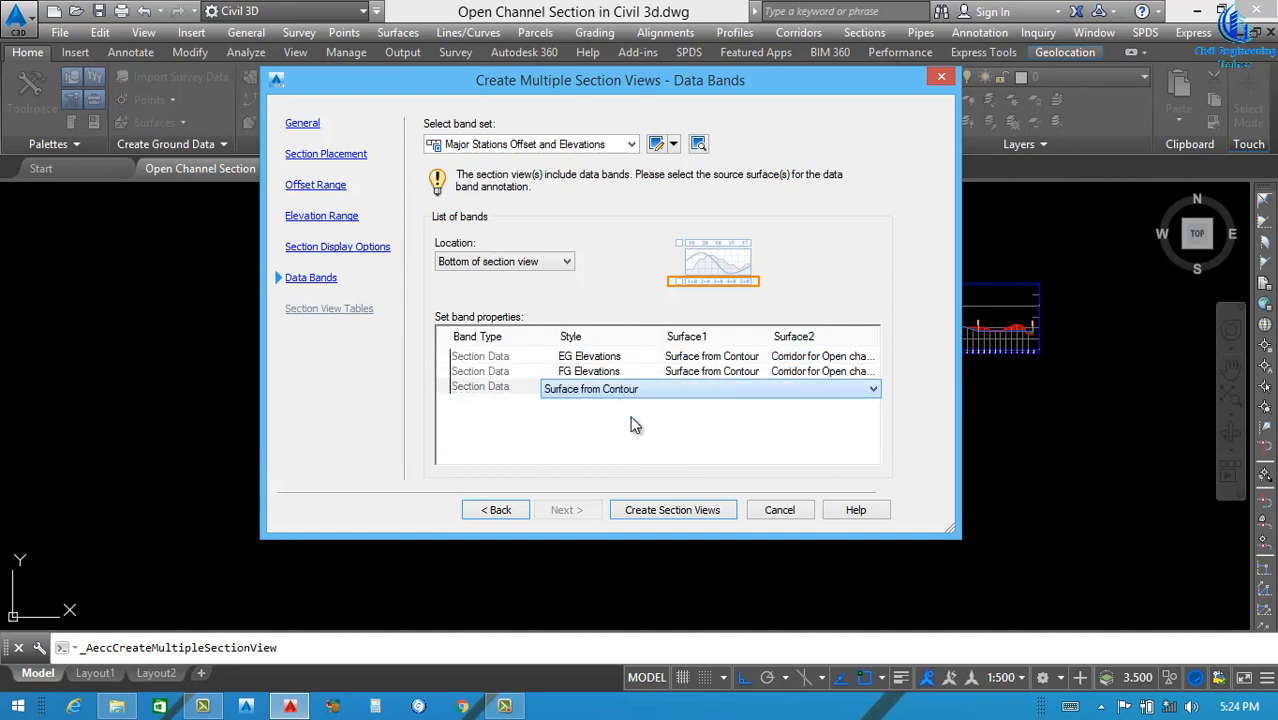
click(687, 384)
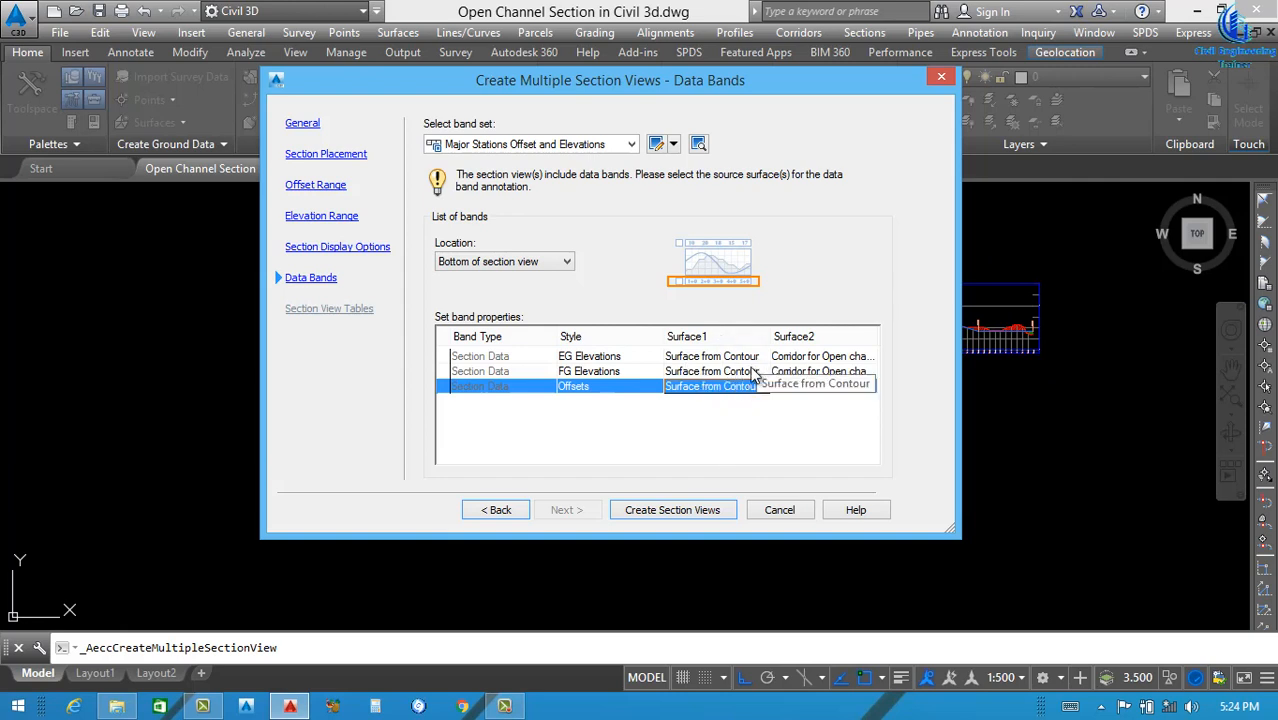
Create the section views and place their origin in the empty area east of the channel plan, below the profile view.
click(668, 510)
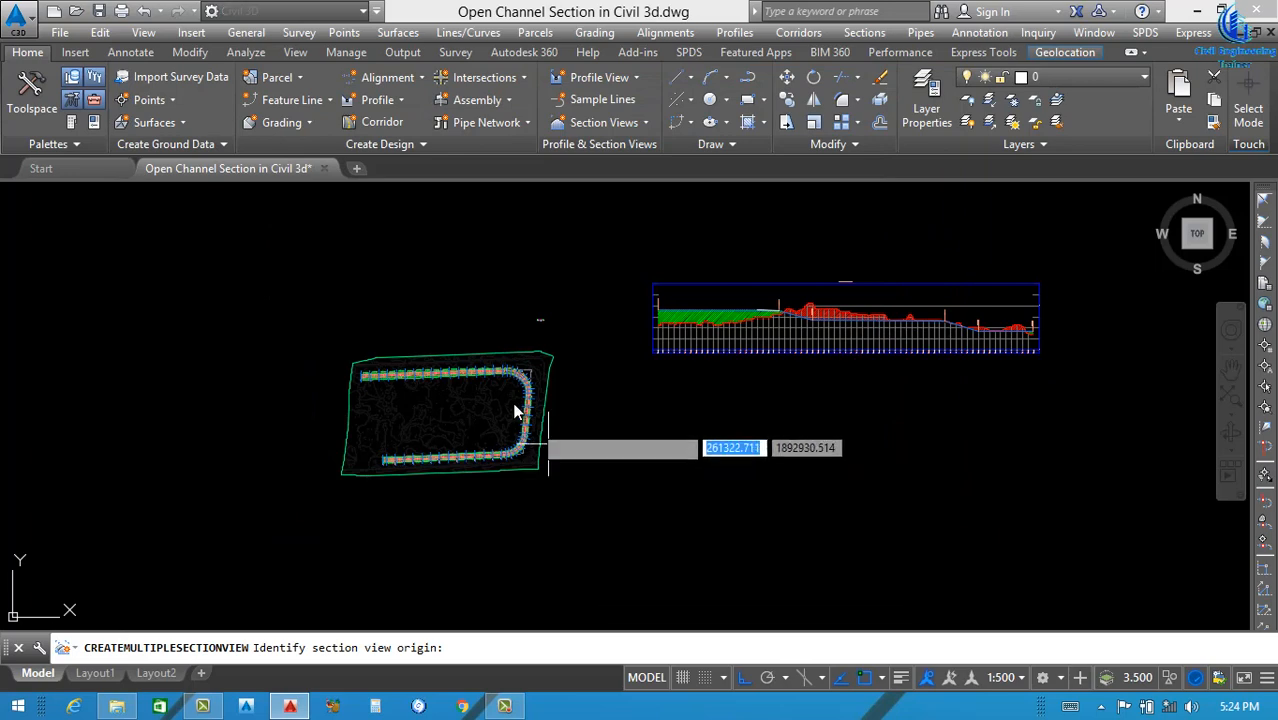
click(660, 443)
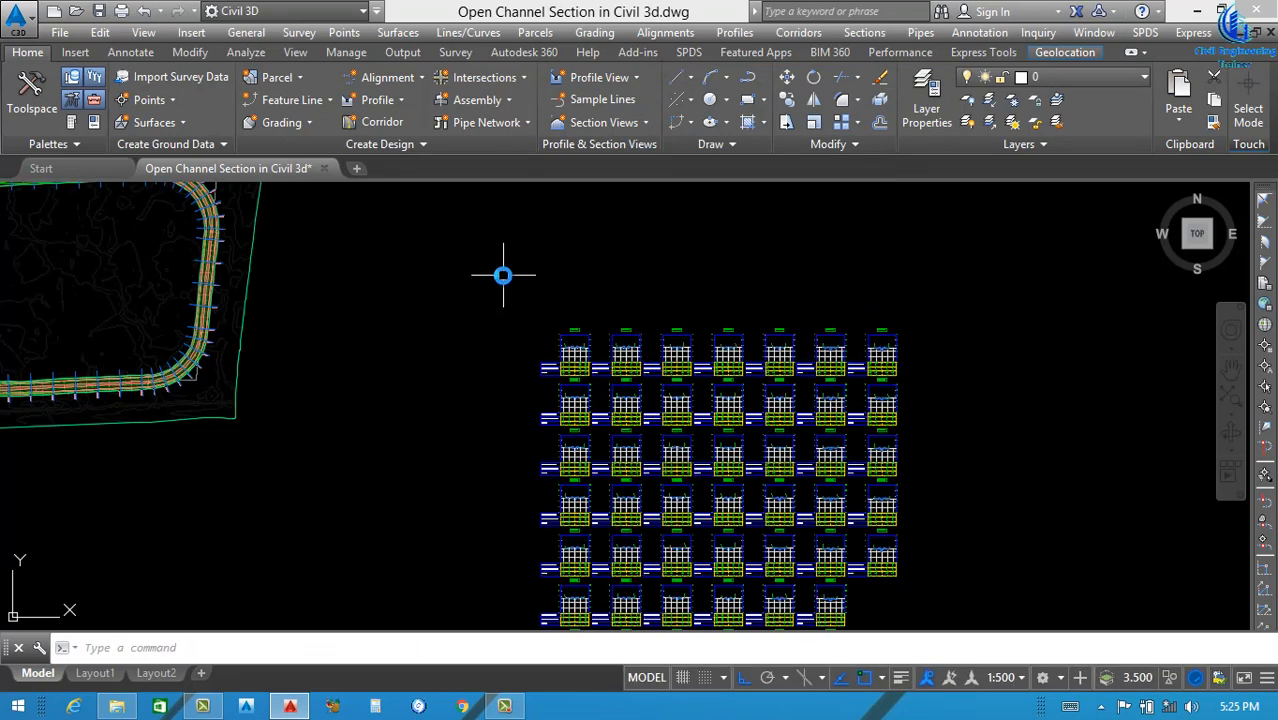
scroll(503, 275, down, 1)
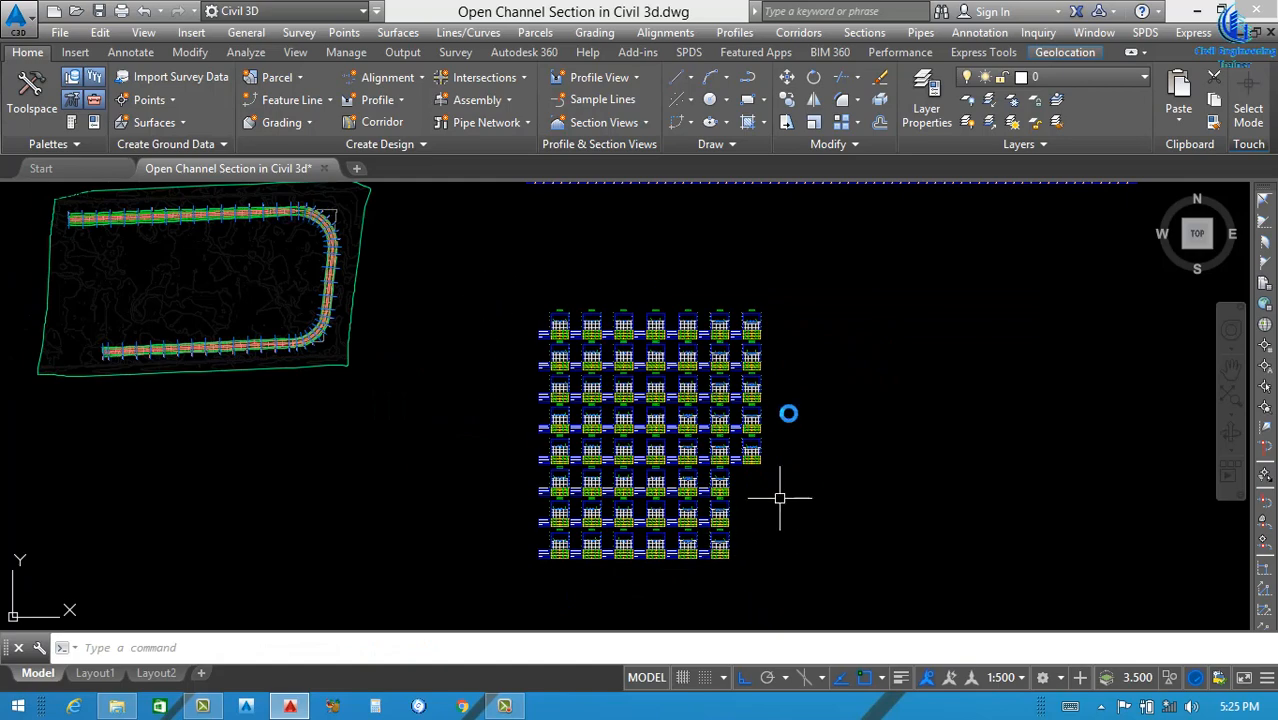
Examine the channel shape, existing and proposed elevation bands and offsets in the section views around stations 0+000.00 and 0+040.00.
scroll(583, 303, up, 5)
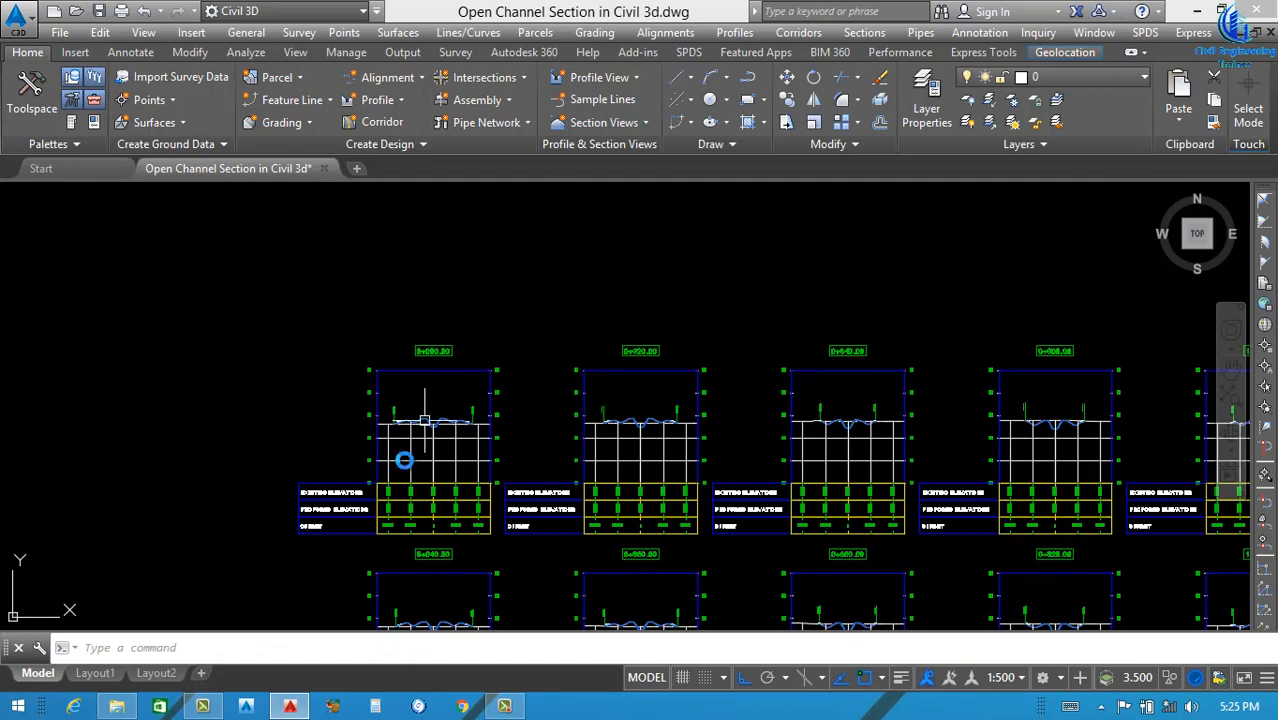
scroll(528, 385, up, 5)
scroll(513, 419, down, 3)
scroll(545, 365, up, 4)
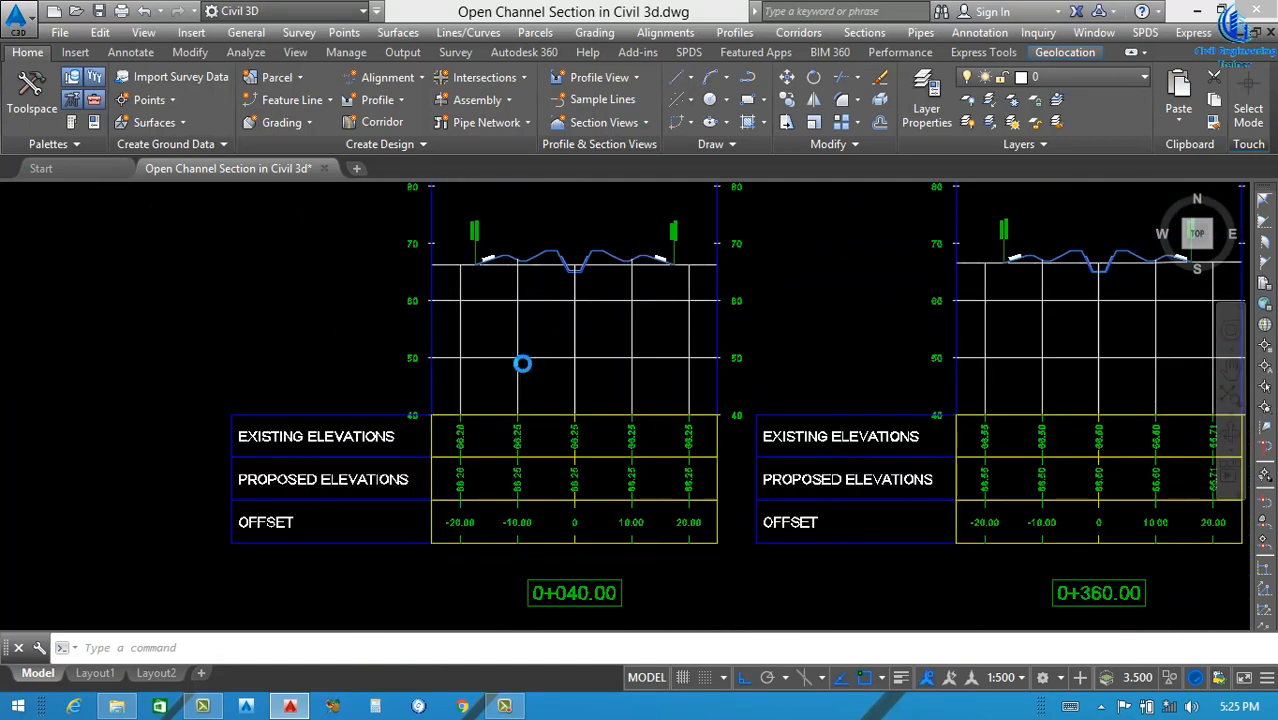
scroll(522, 363, down, 4)
scroll(542, 374, up, 2)
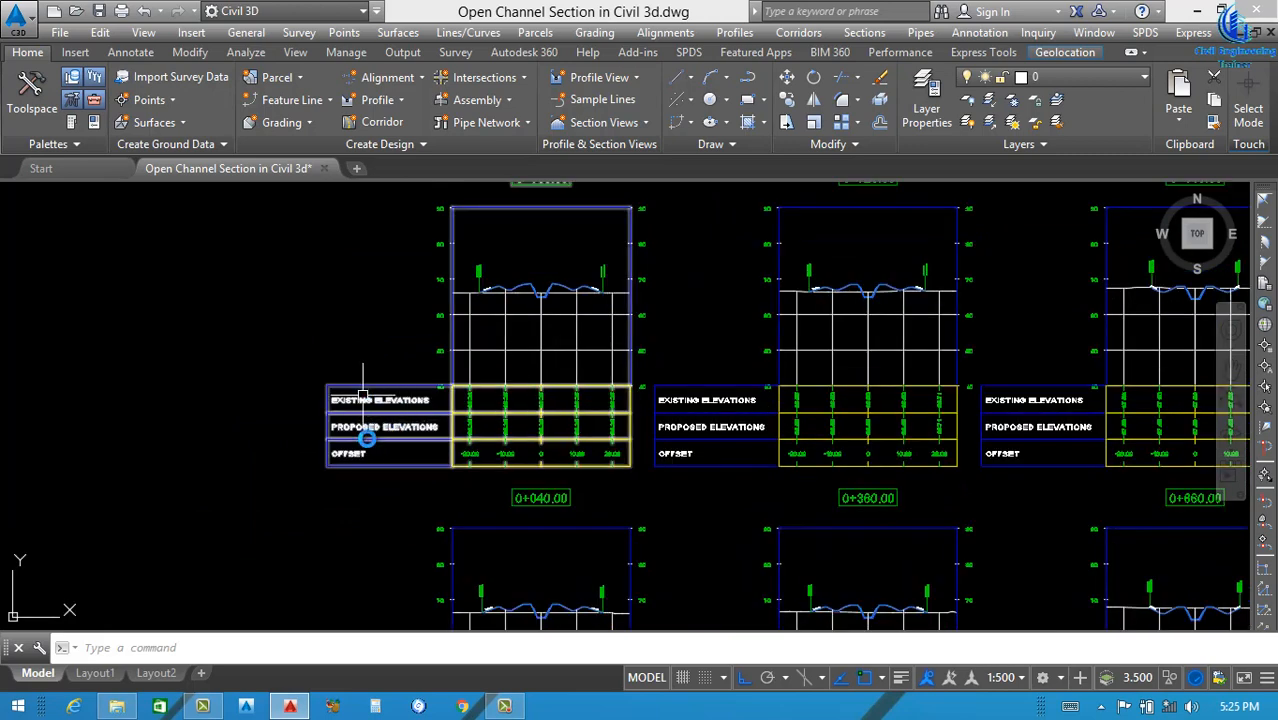
scroll(545, 255, up, 4)
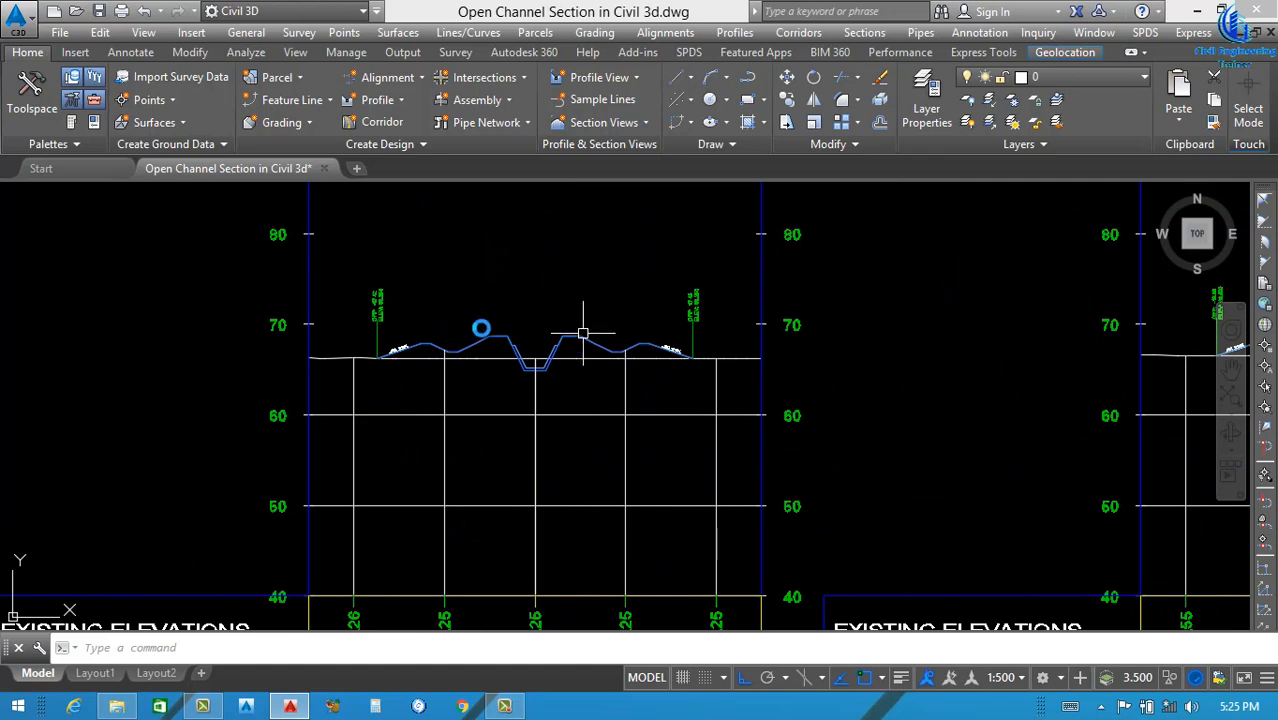
scroll(528, 366, down, 3)
scroll(474, 371, up, 3)
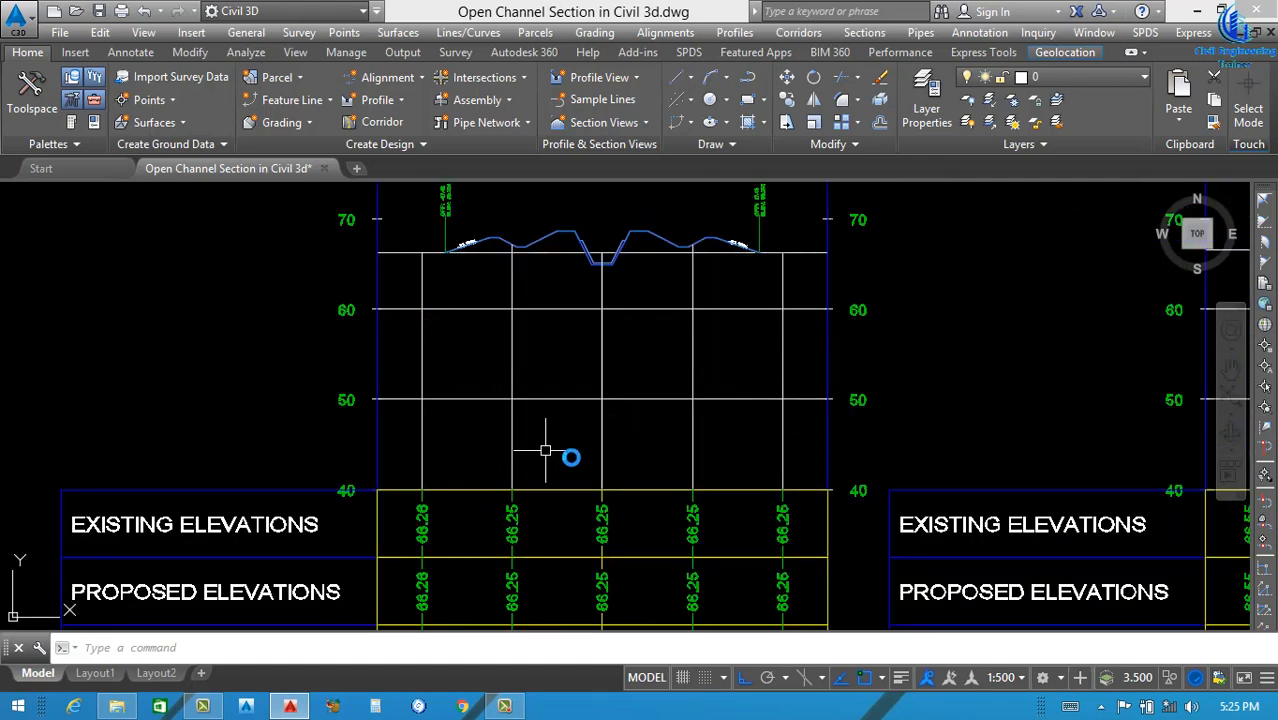
scroll(570, 400, down, 3)
scroll(528, 345, up, 5)
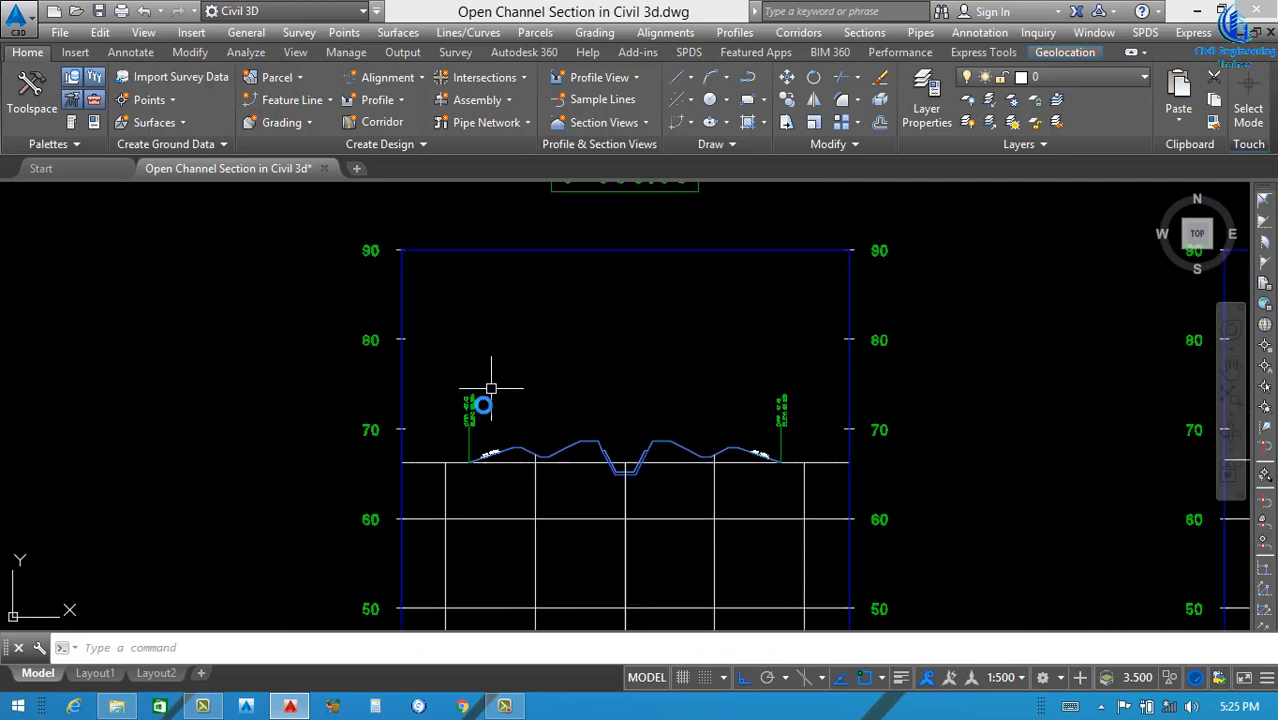
scroll(688, 345, down, 4)
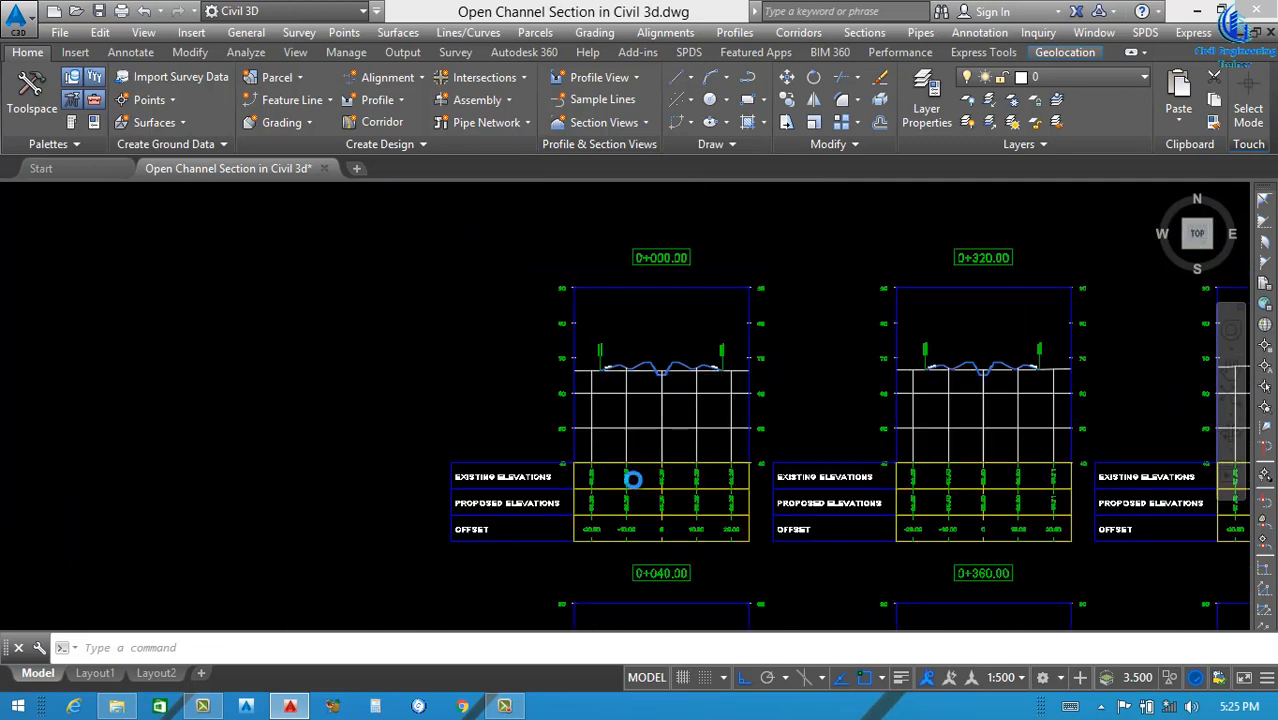
scroll(632, 479, up, 4)
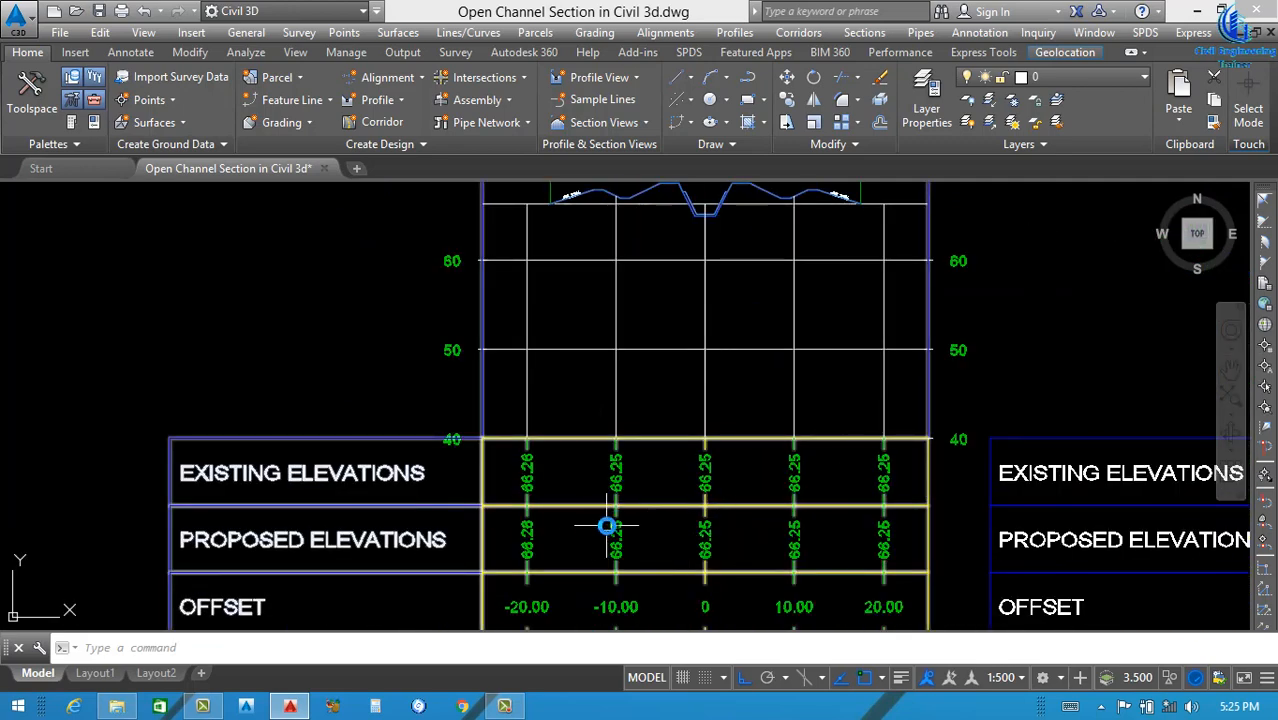
middle_drag(607, 527, 640, 403)
scroll(609, 499, down, 3)
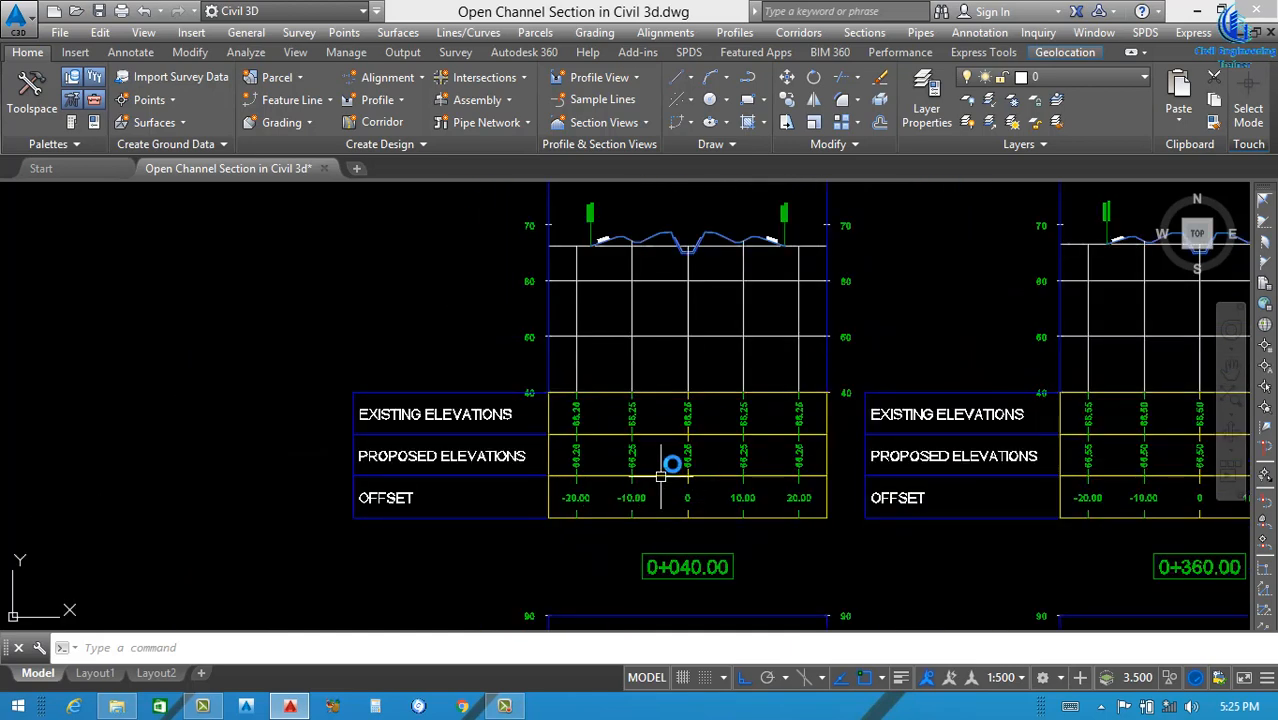
scroll(672, 463, up, 2)
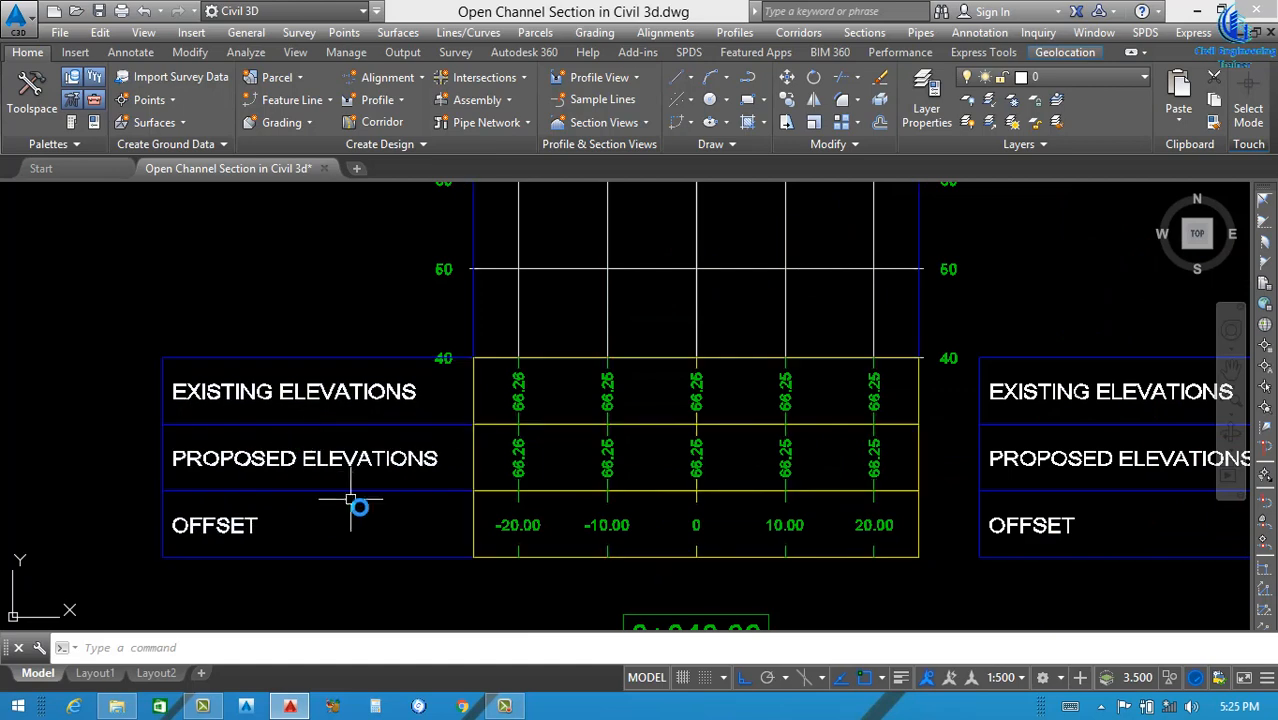
Open the section view group properties from the 0+000.00 section view and display the group's band set.
click(566, 359)
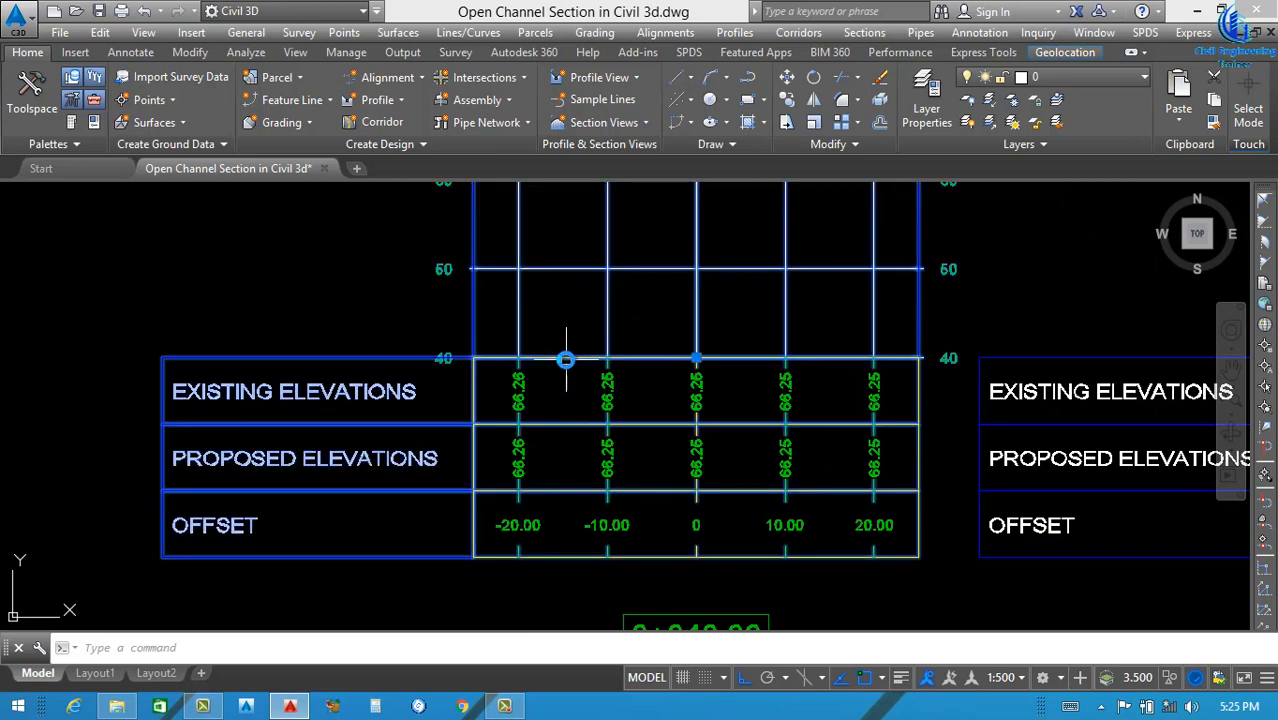
right_click(721, 533)
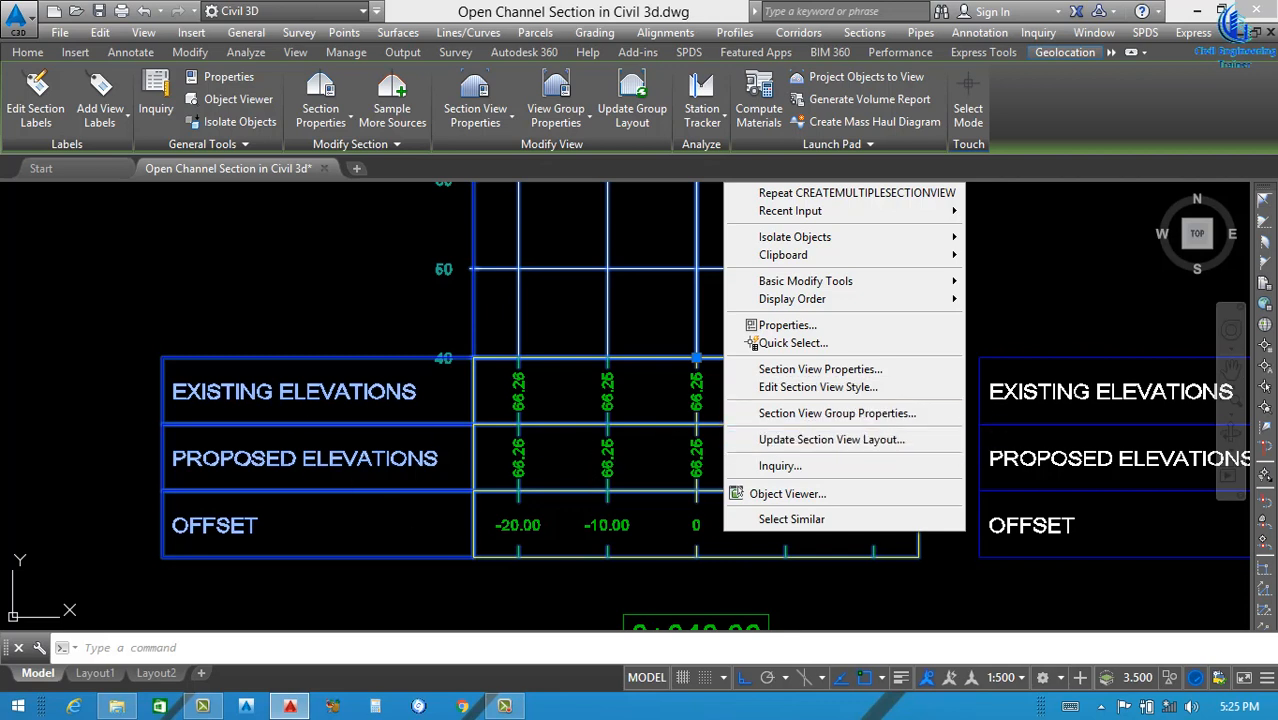
click(825, 414)
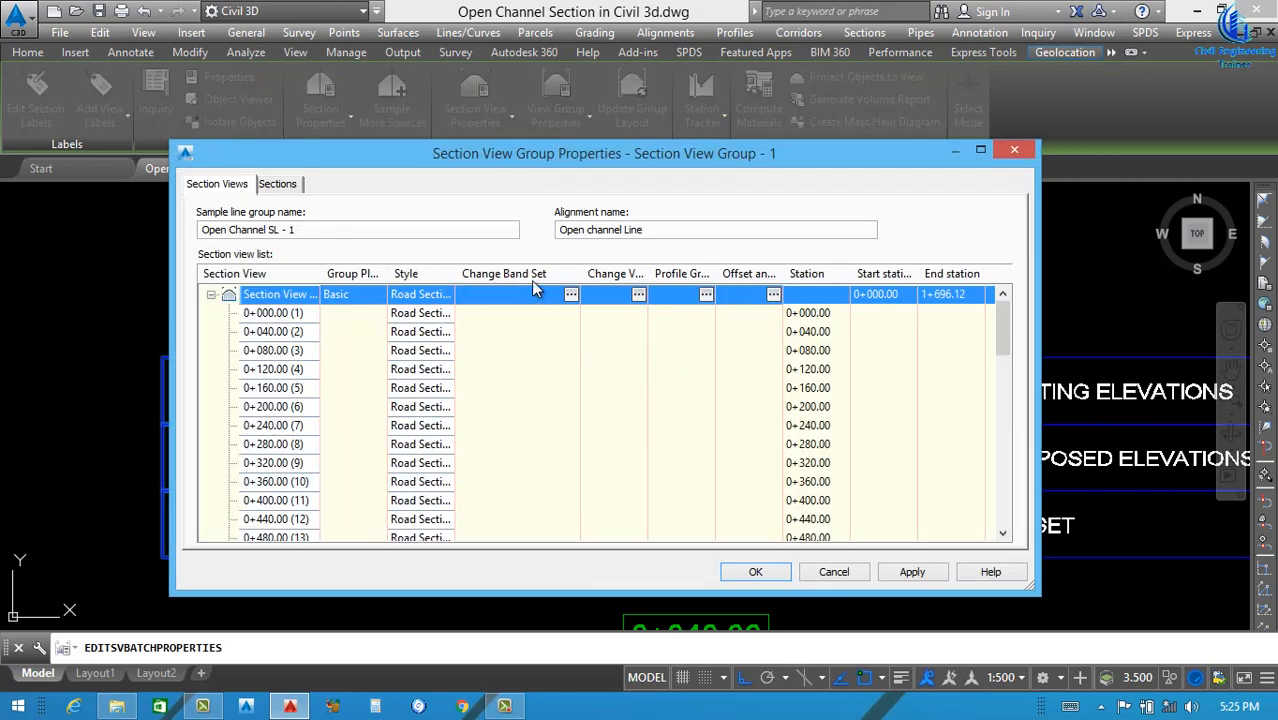
click(570, 294)
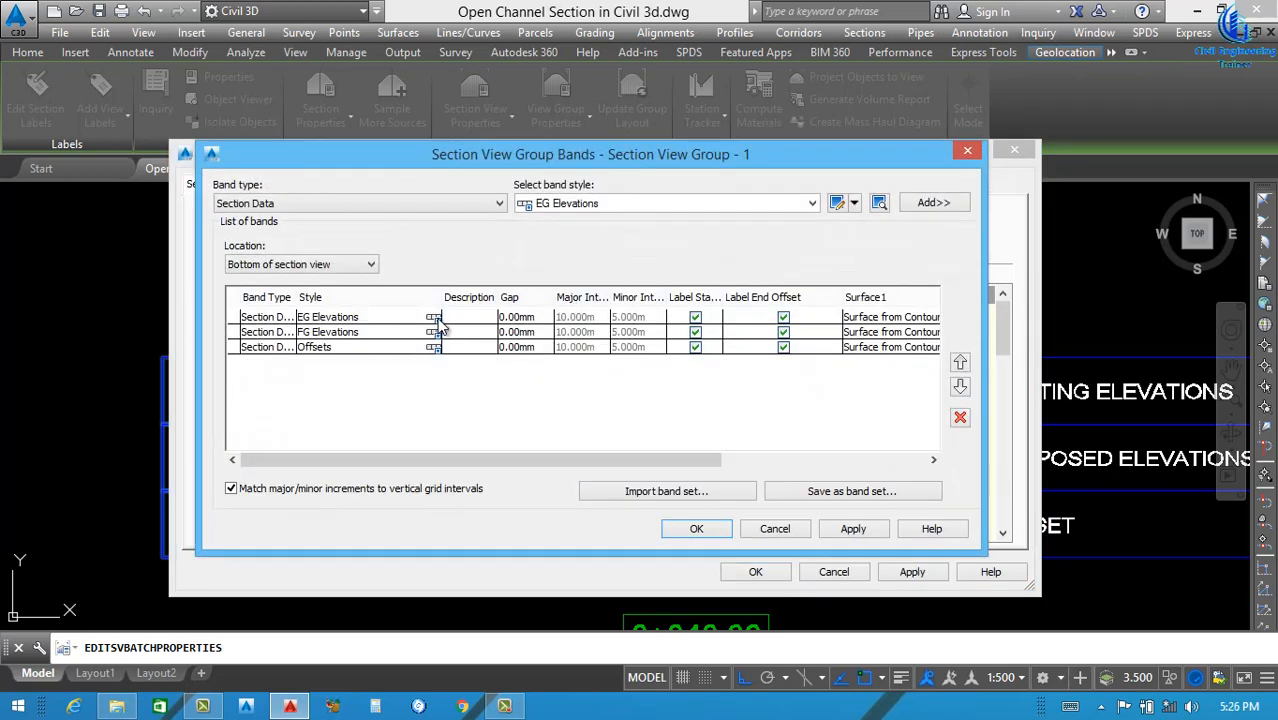
drag(505, 461, 715, 461)
drag(627, 461, 278, 463)
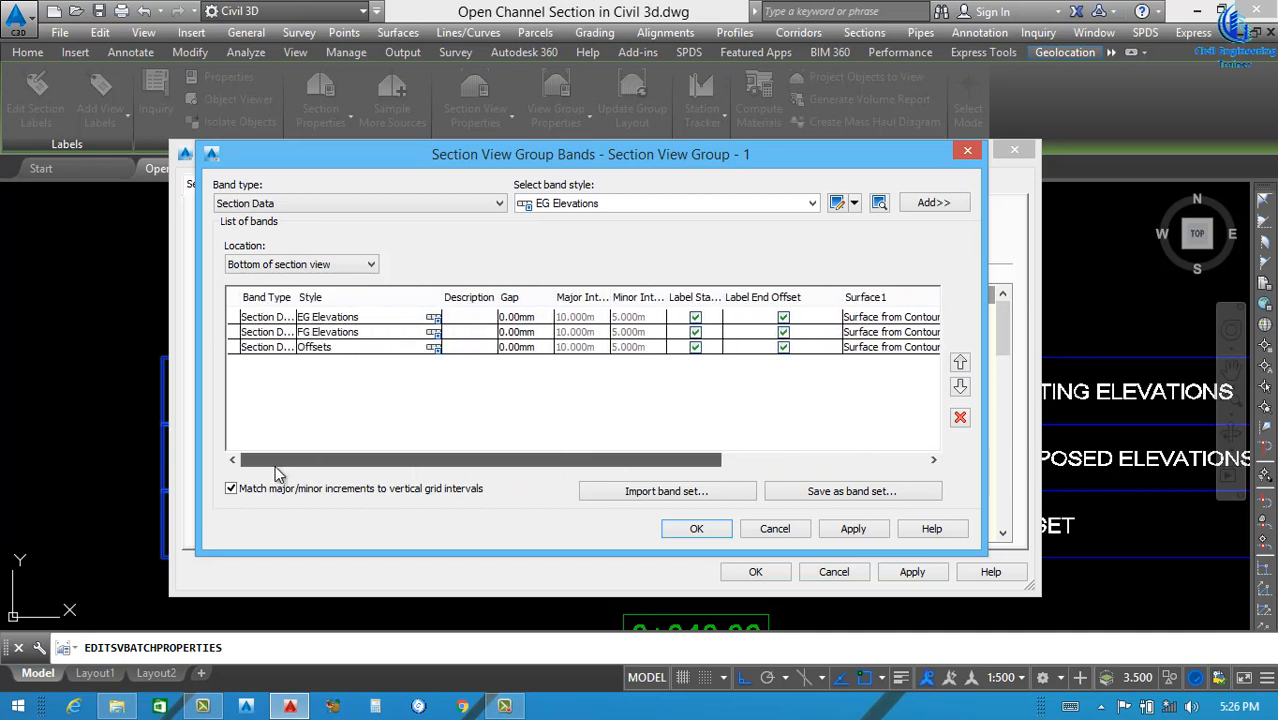
Edit the EG Elevations band style and rename it N.G.L.
click(435, 318)
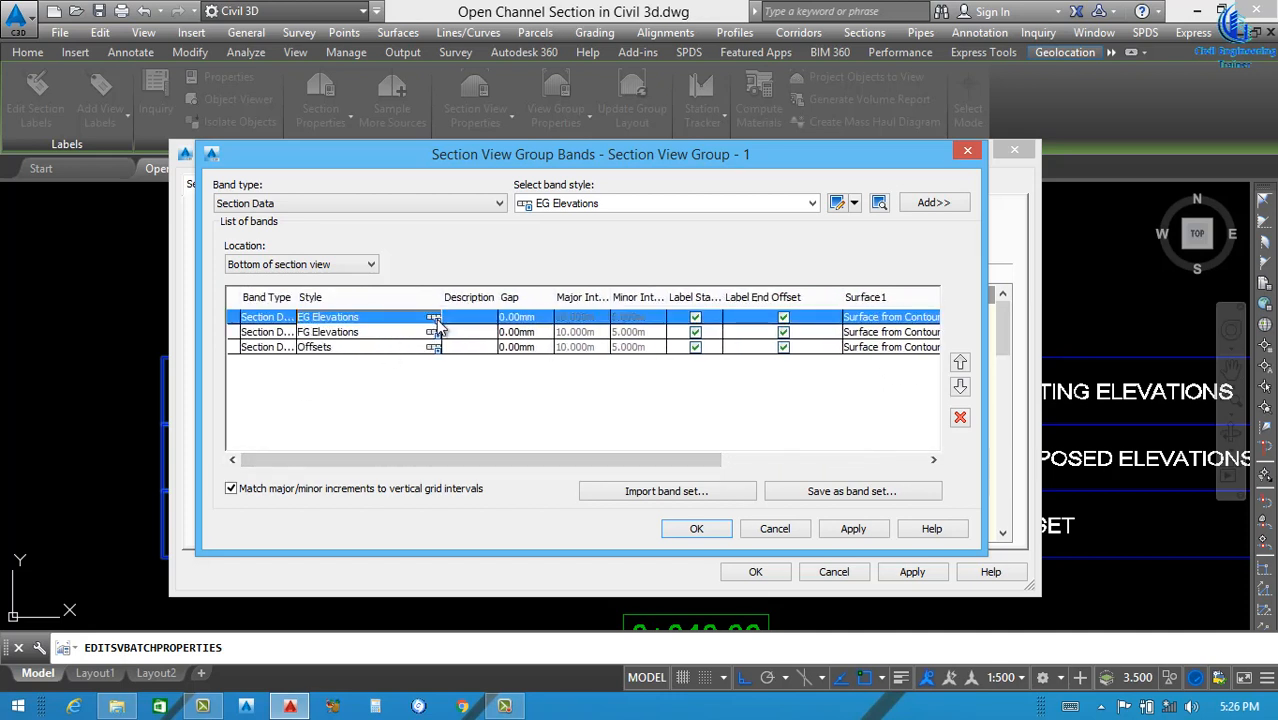
click(689, 238)
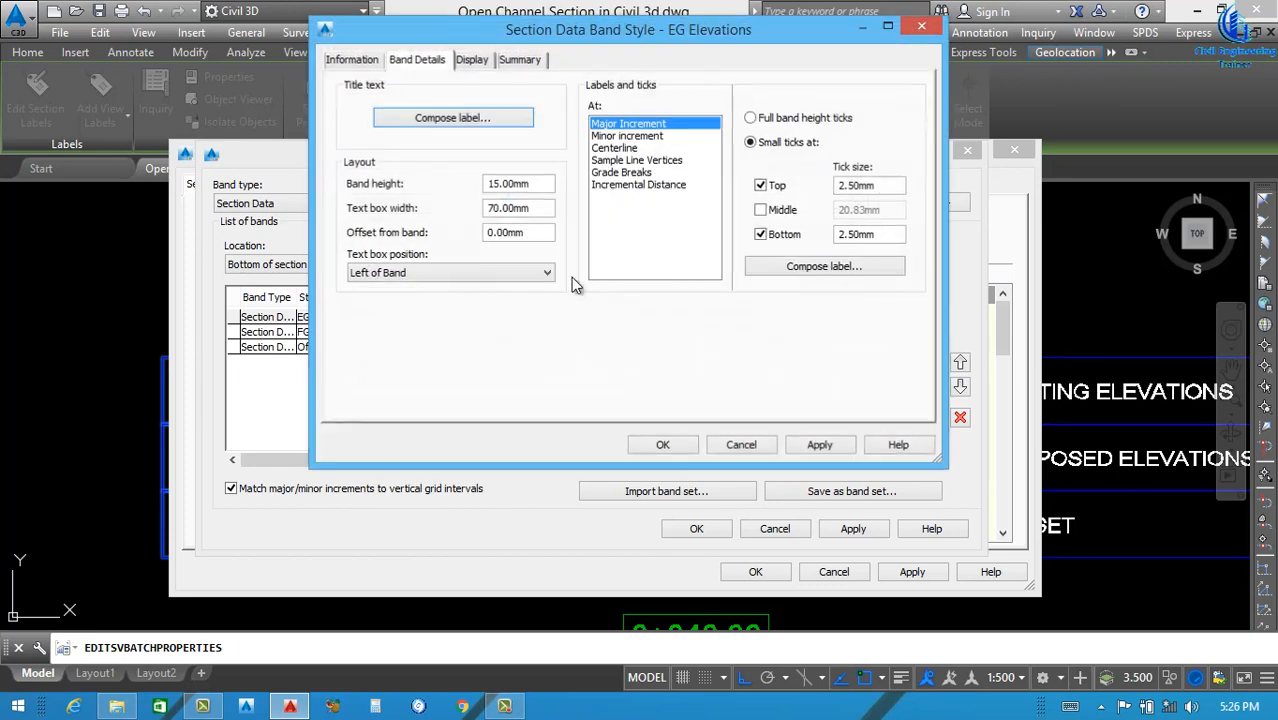
click(360, 64)
drag(407, 106, 300, 141)
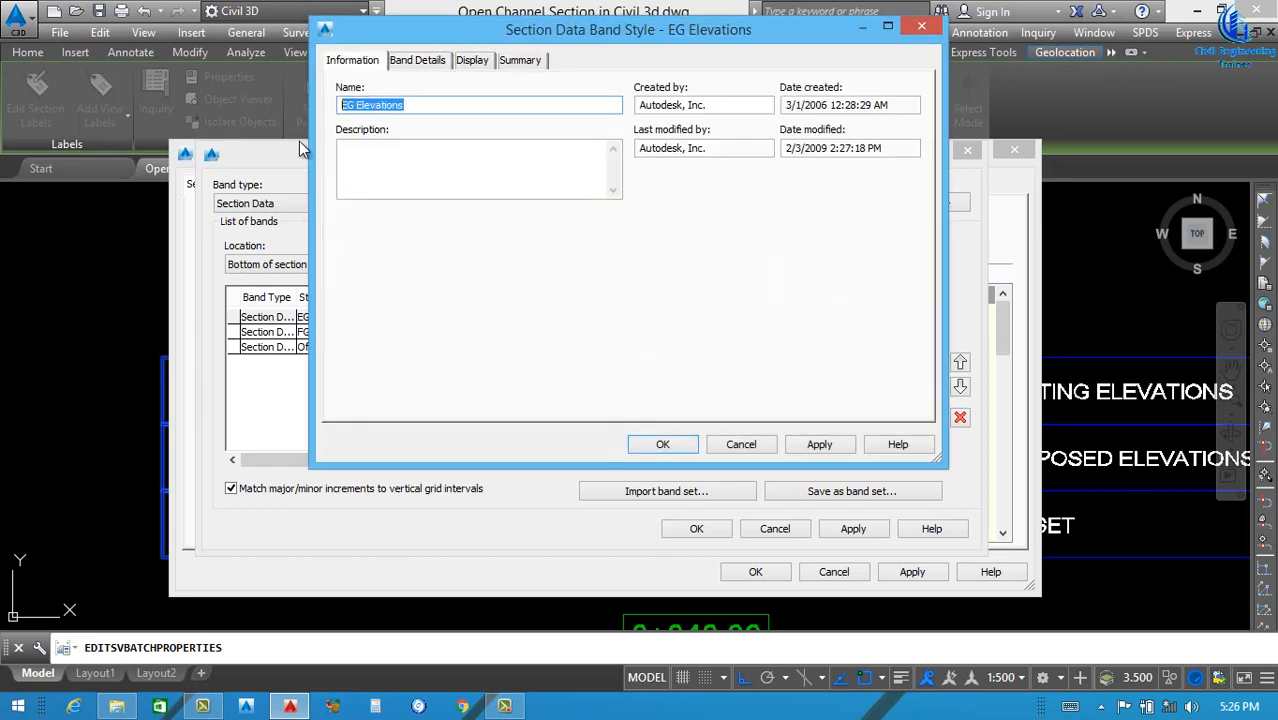
text(n.g.l)
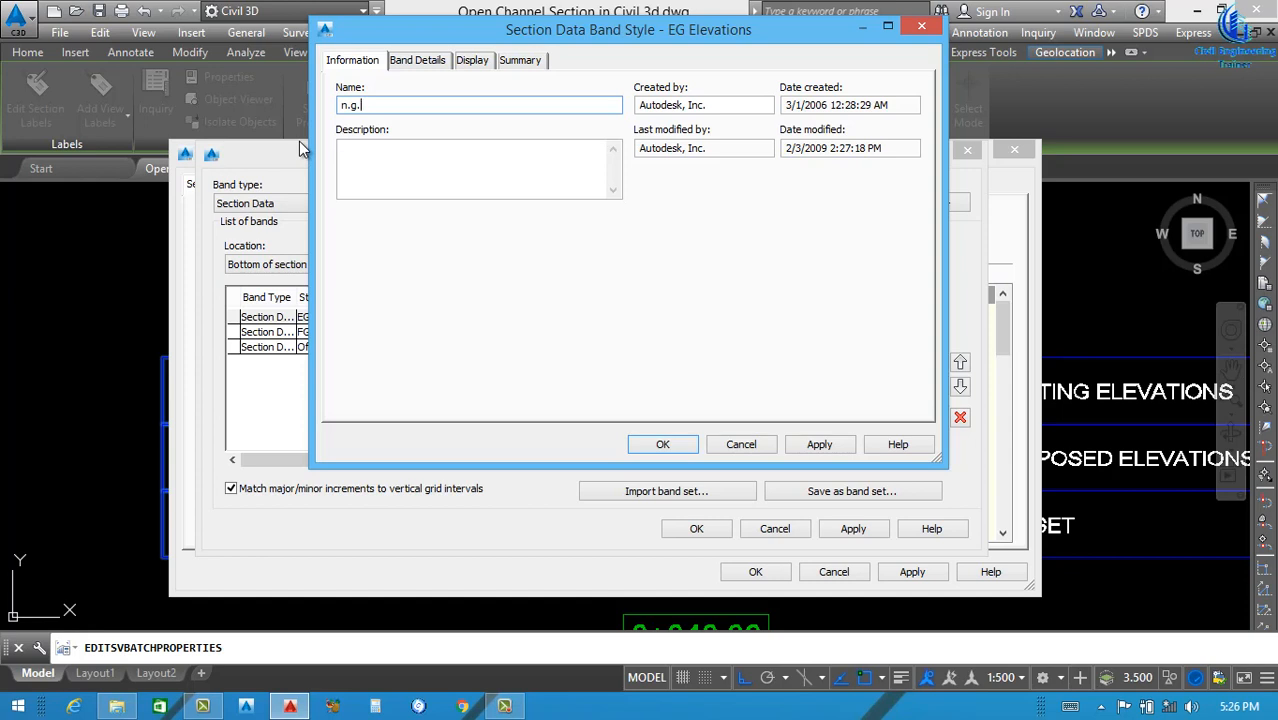
key(BackSpace)
key(BackSpace)
key(BackSpace)
key(BackSpace)
key(BackSpace)
text(N)
key(BackSpace)
text(N.G.L)
In the band style's title label, name the text component N.G.L and set its anchor point to Middle Center.
click(420, 62)
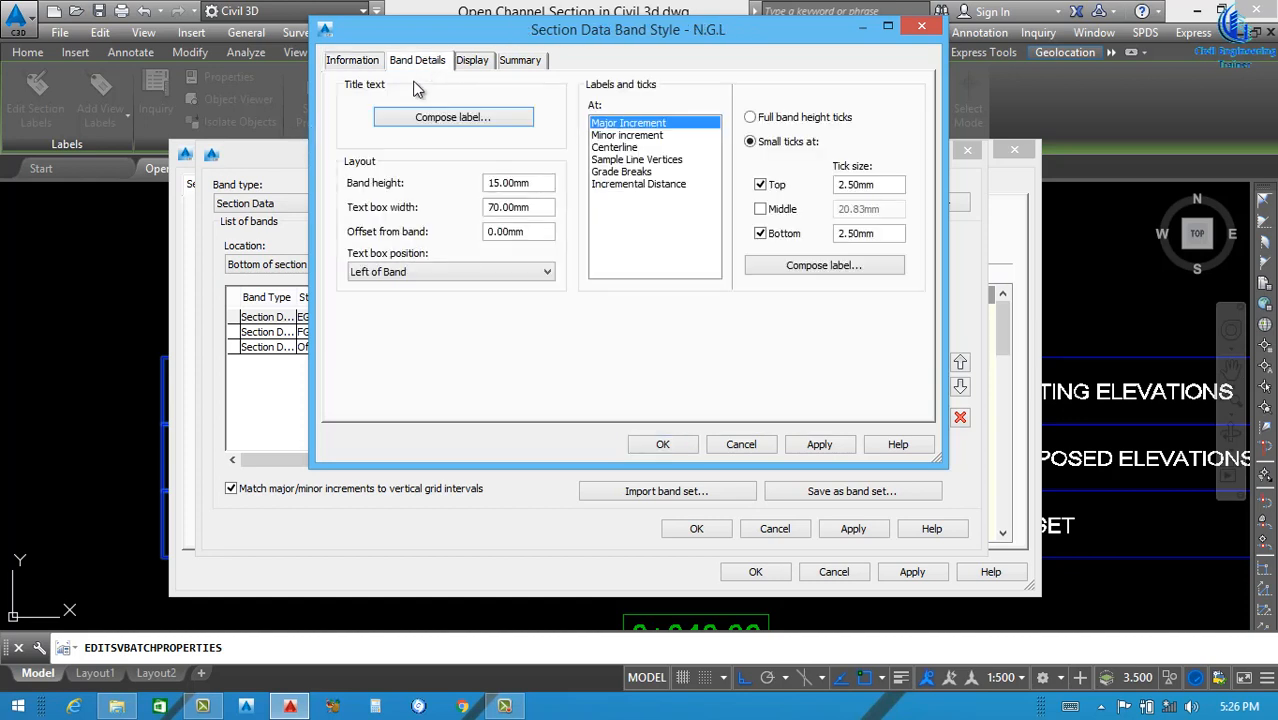
click(453, 120)
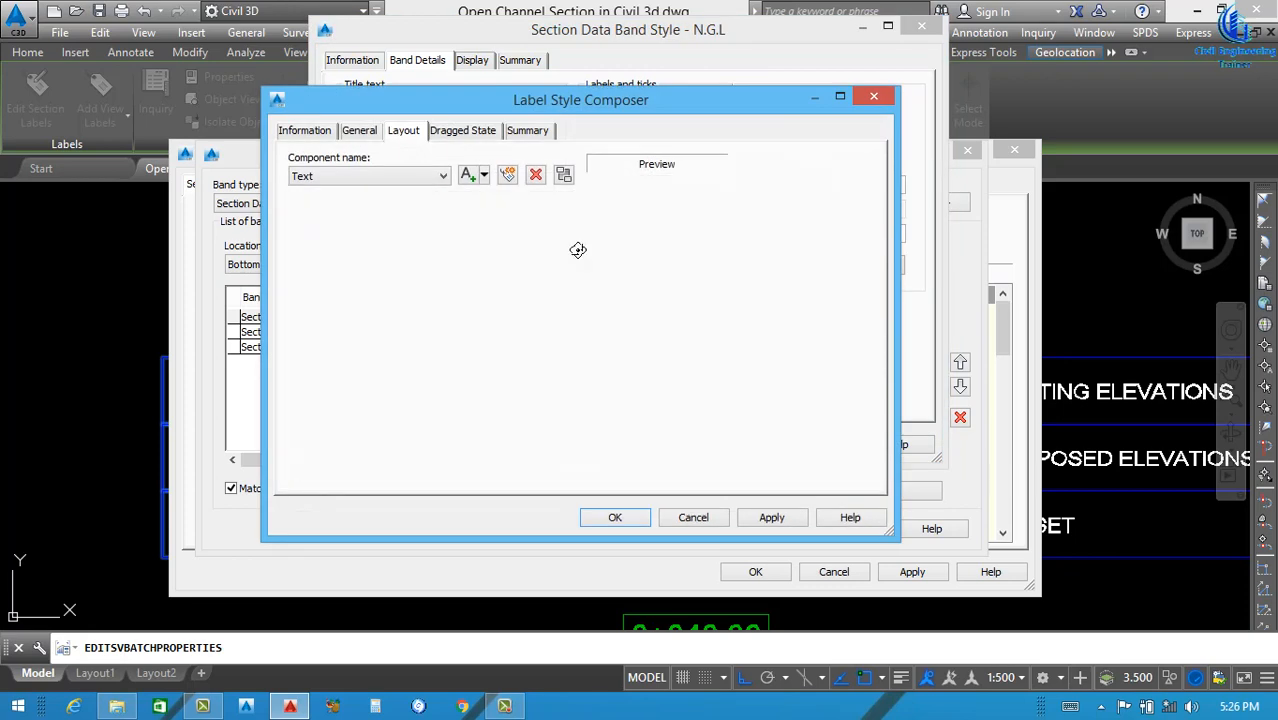
click(523, 240)
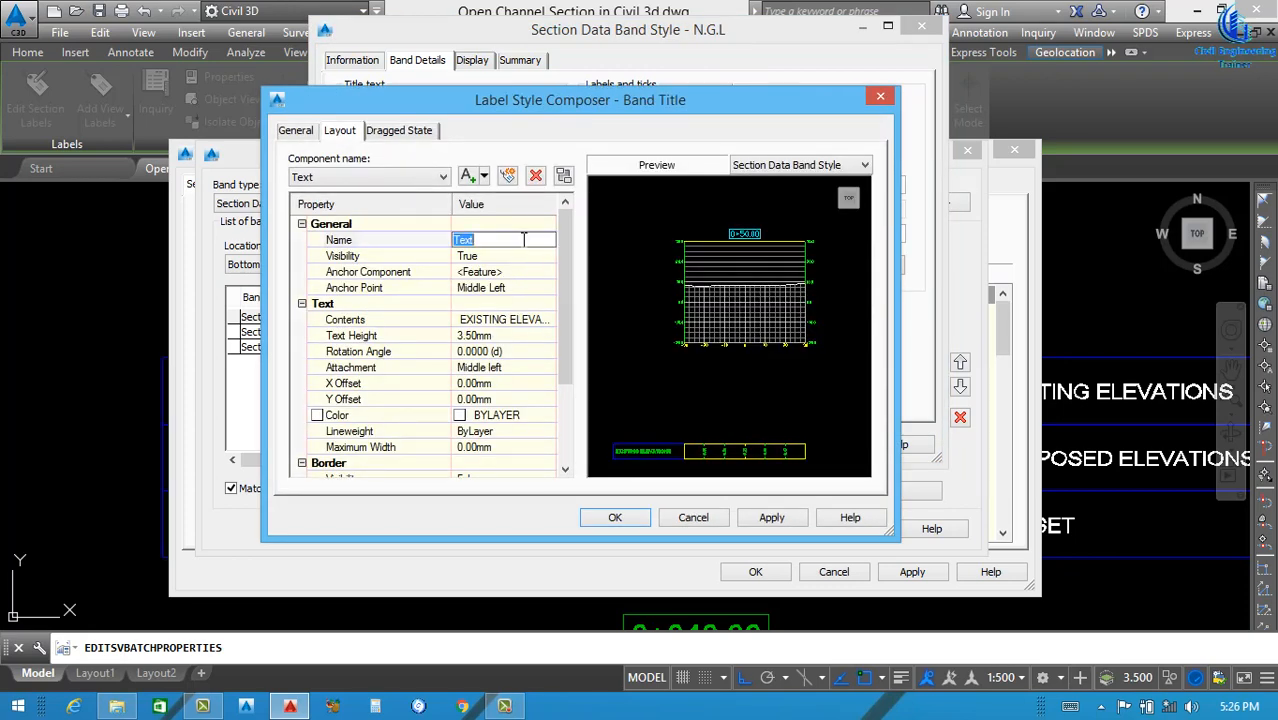
text(N.G.L)
click(505, 288)
click(549, 288)
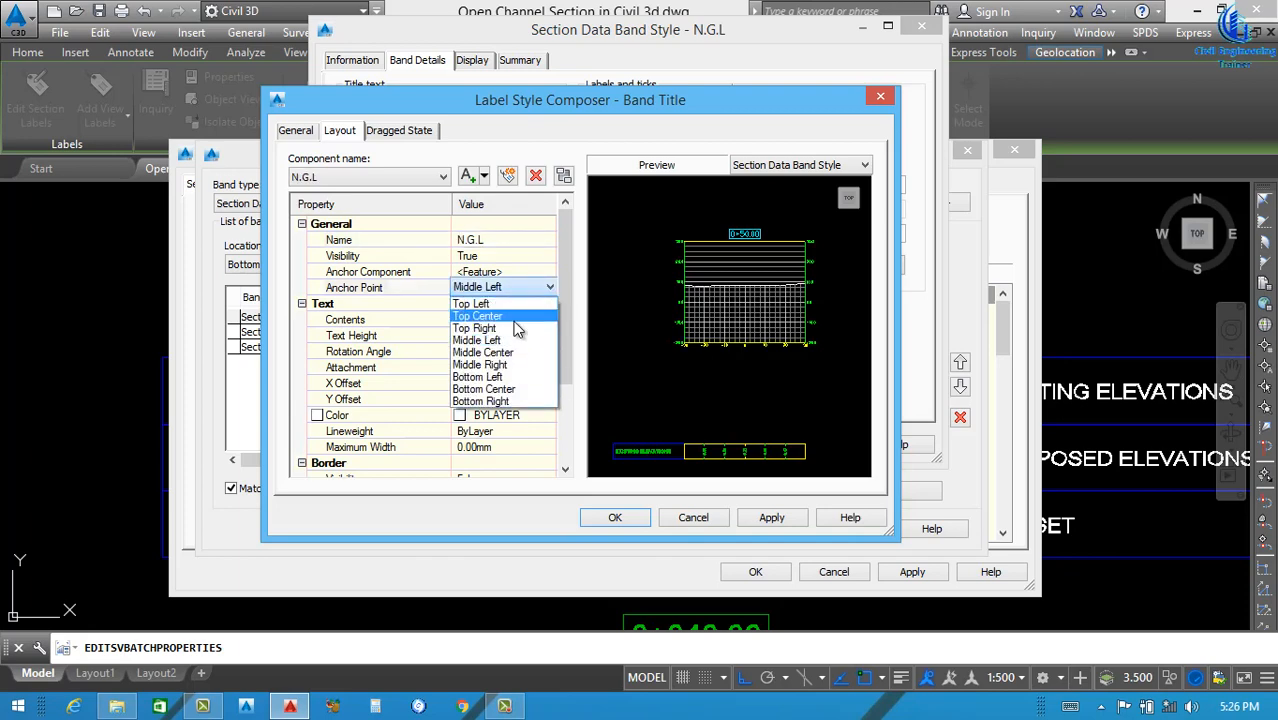
click(536, 335)
Replace the contents of the band title's N.G.L text component with N.G.L.
click(545, 319)
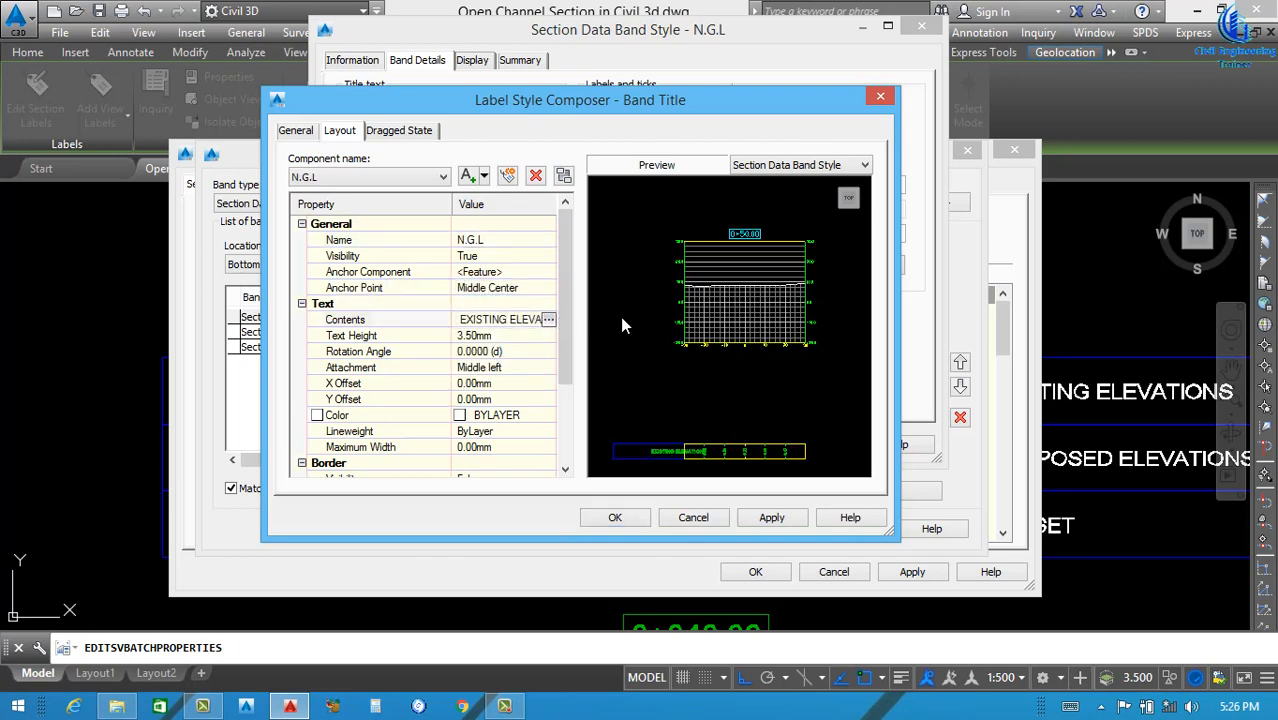
click(551, 318)
key(ctrl+a)
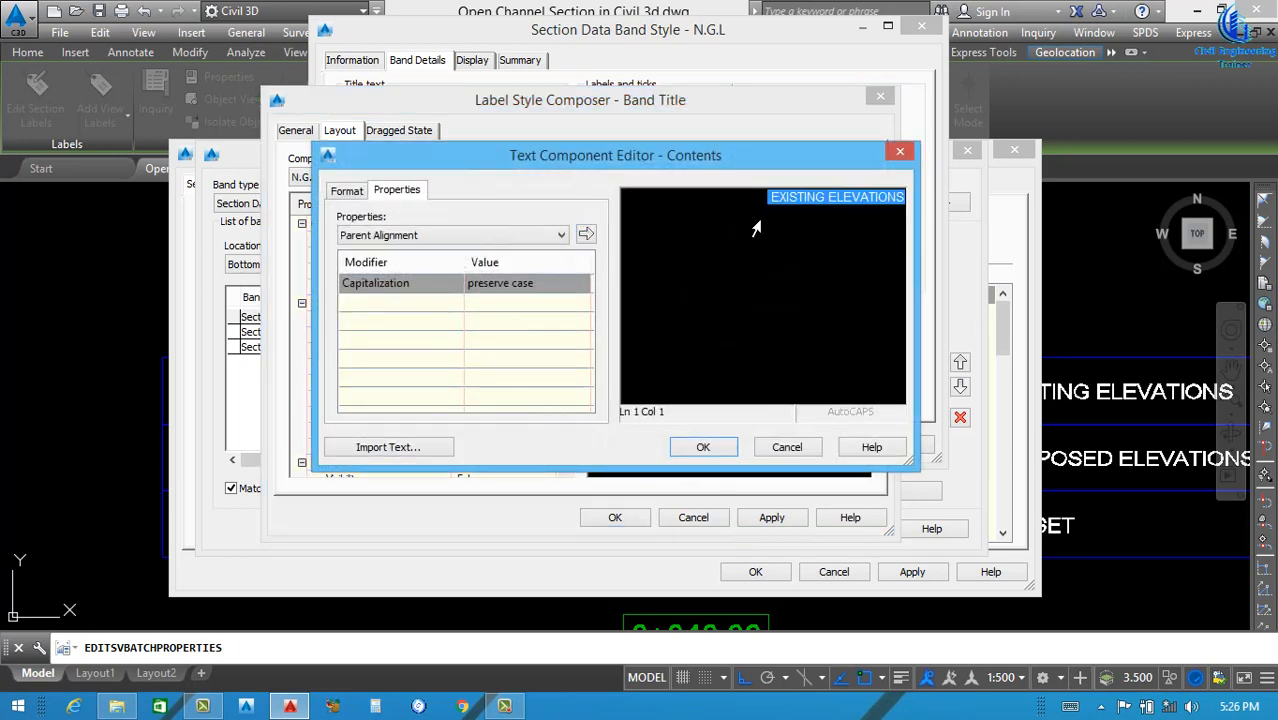
text(N.G.L)
Format the N.G.L title text as red, bold and center-justified, and accept the contents.
key(ctrl+a)
click(348, 191)
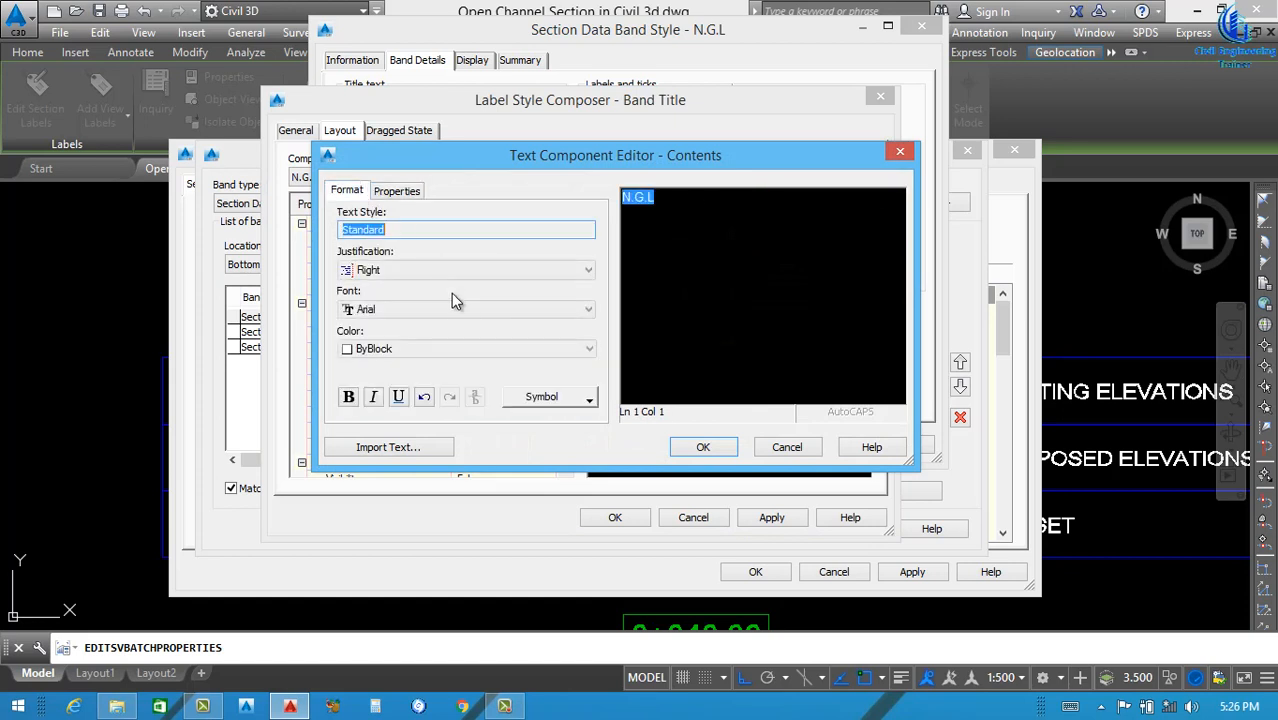
click(416, 346)
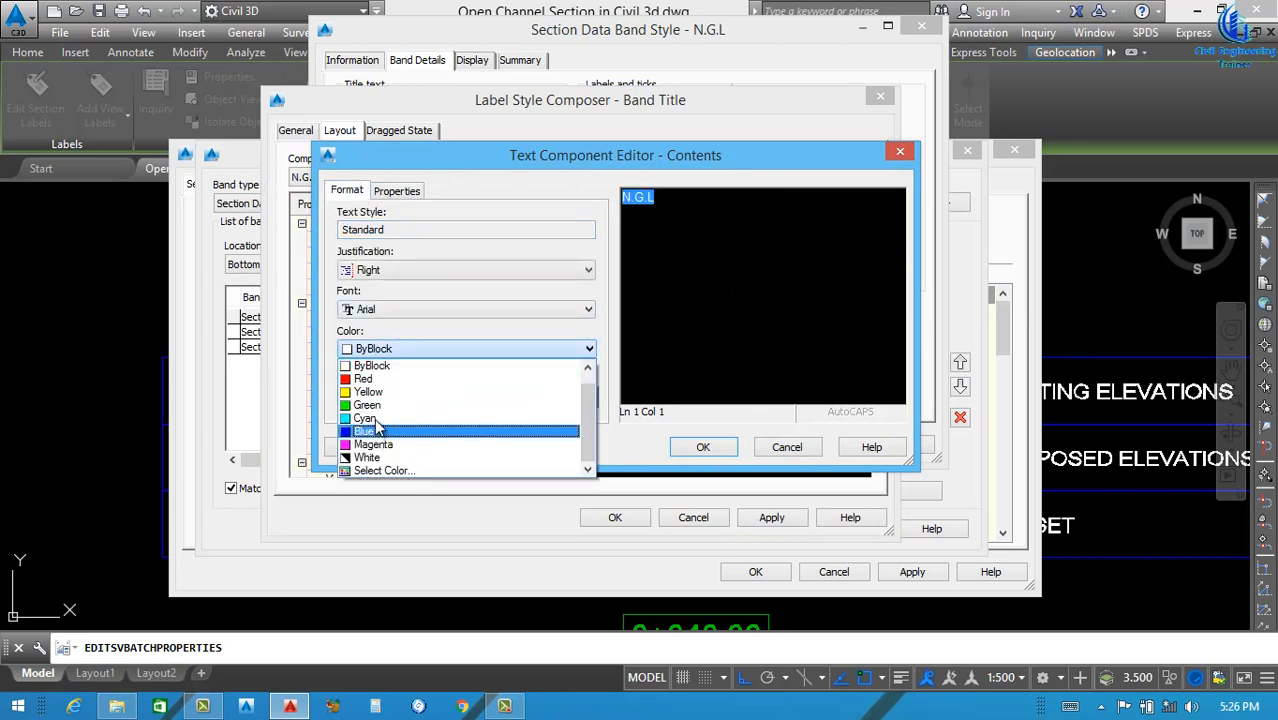
click(349, 397)
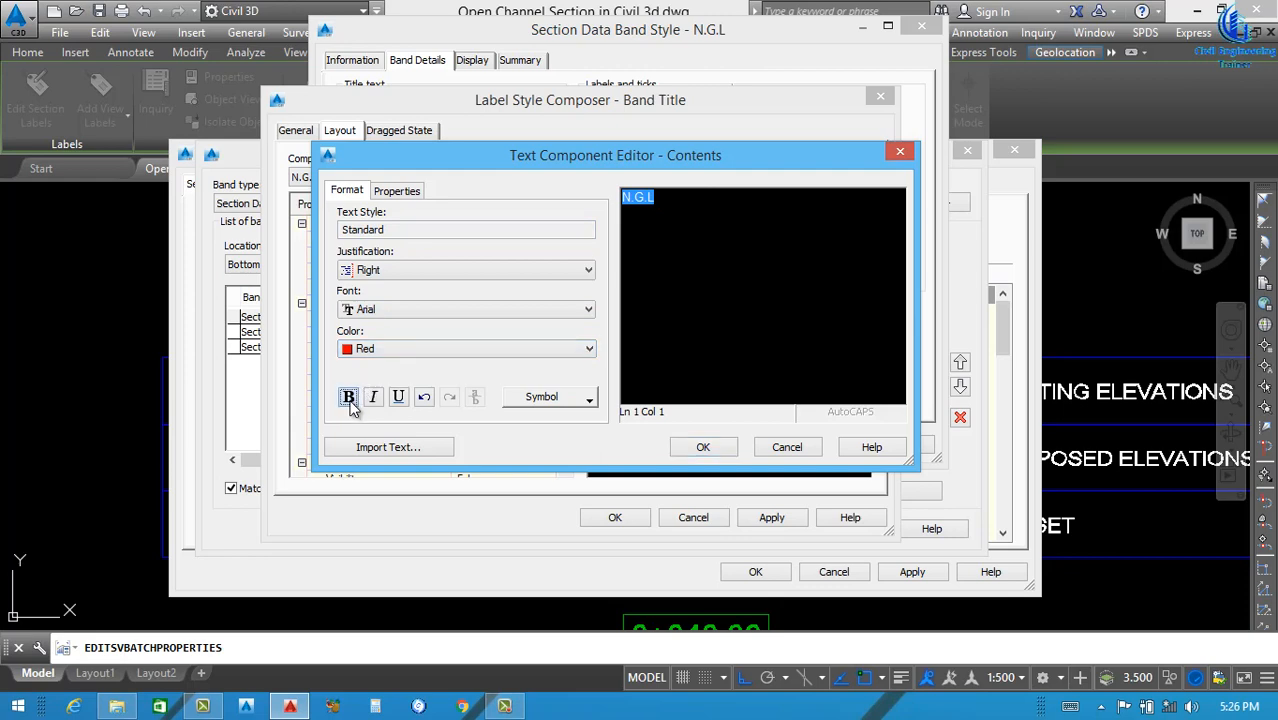
click(402, 270)
click(400, 298)
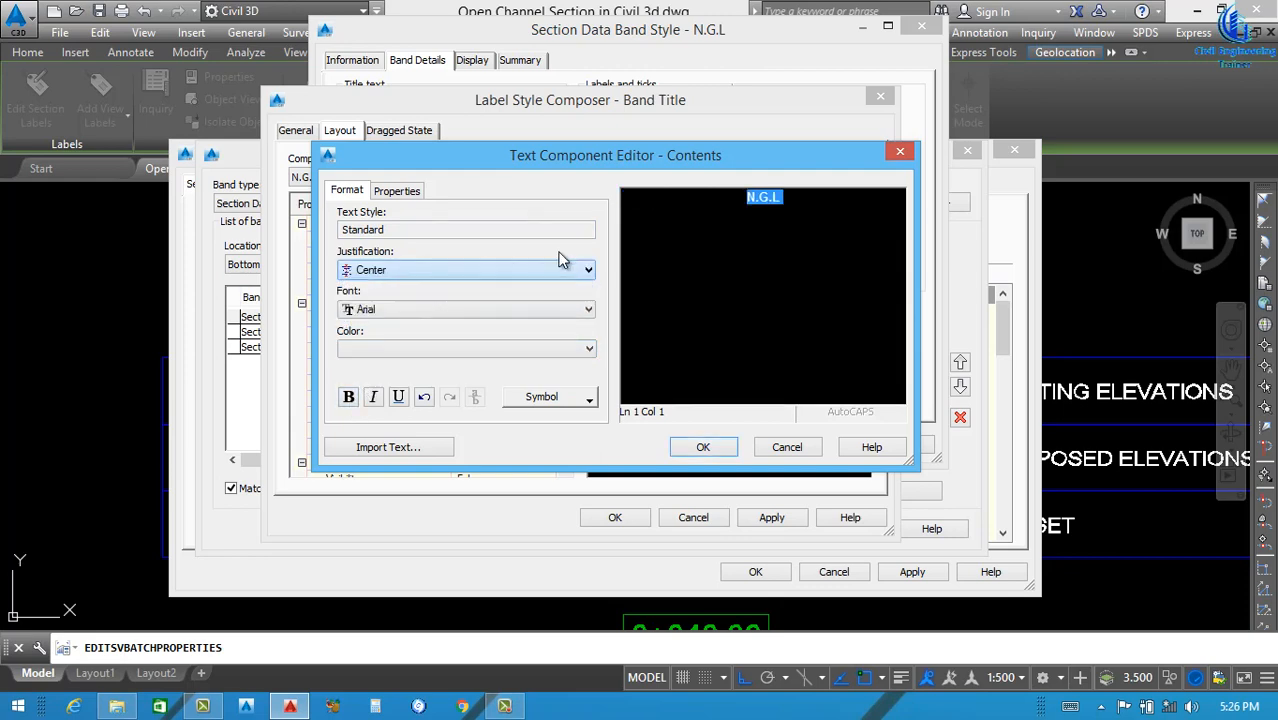
click(699, 448)
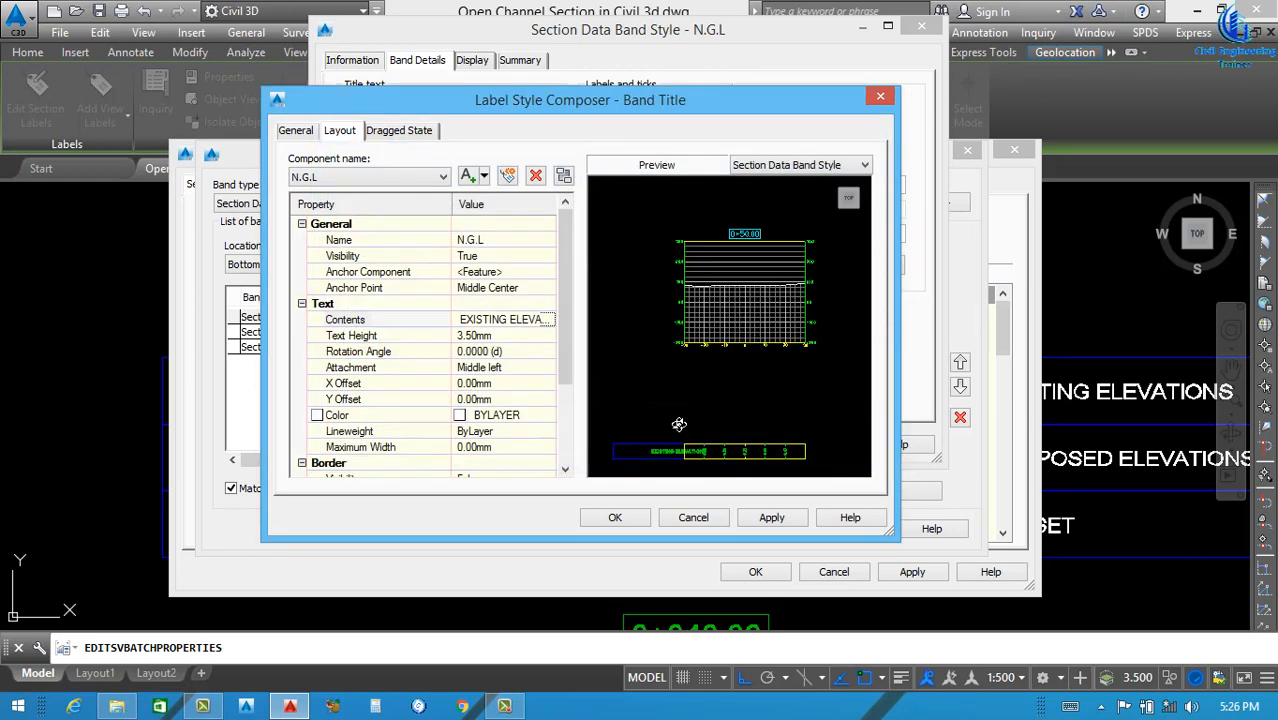
Set the title component's attachment to Middle center and its color to red, and accept the title label style.
click(515, 367)
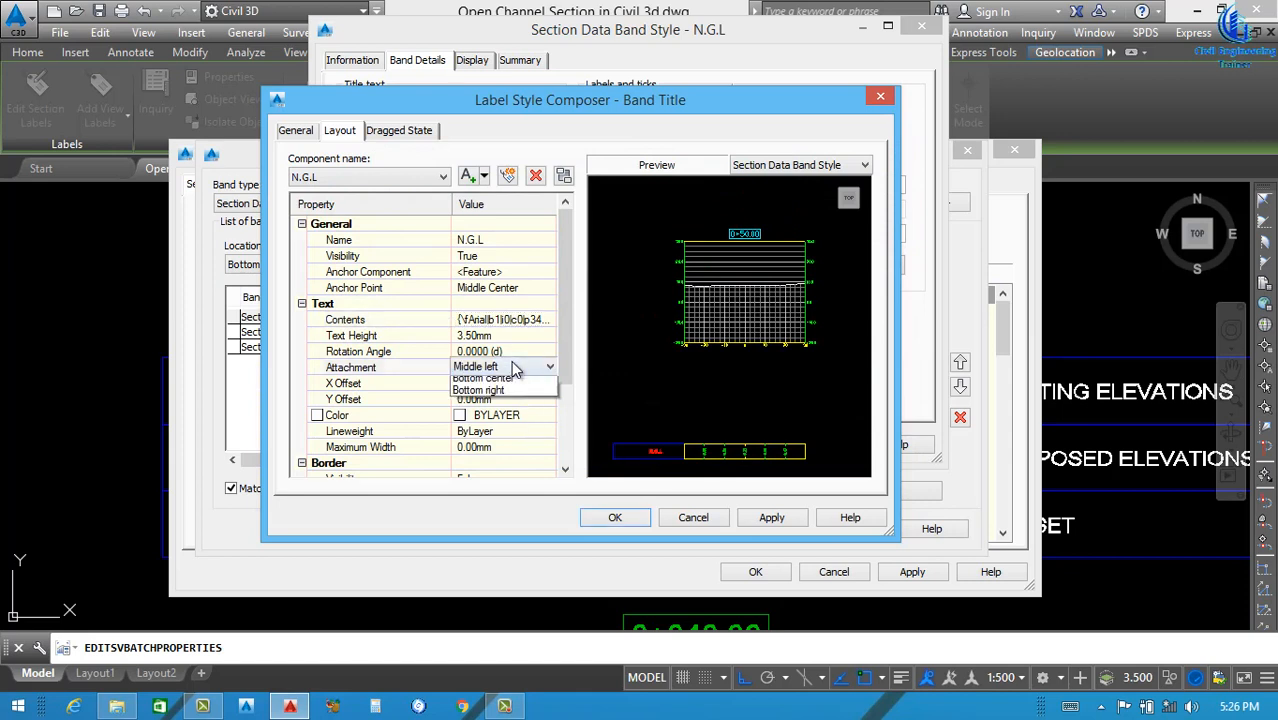
click(492, 428)
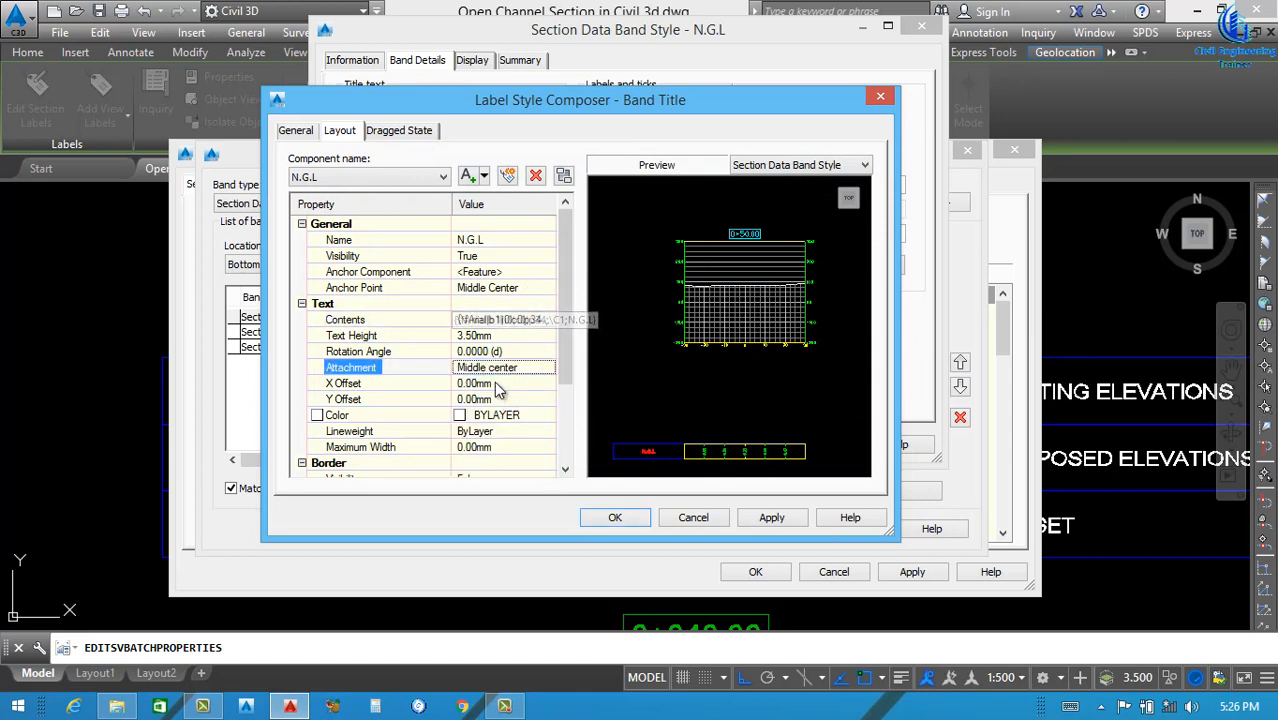
click(546, 415)
click(549, 415)
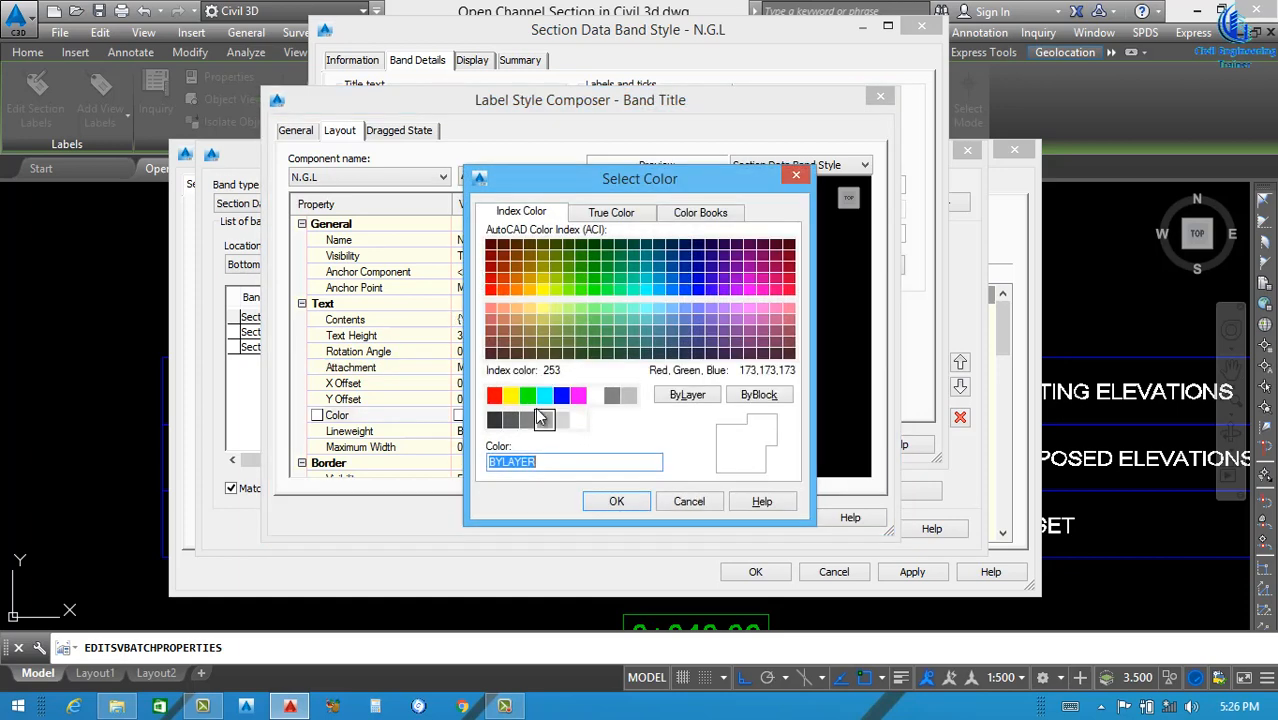
click(495, 396)
click(615, 503)
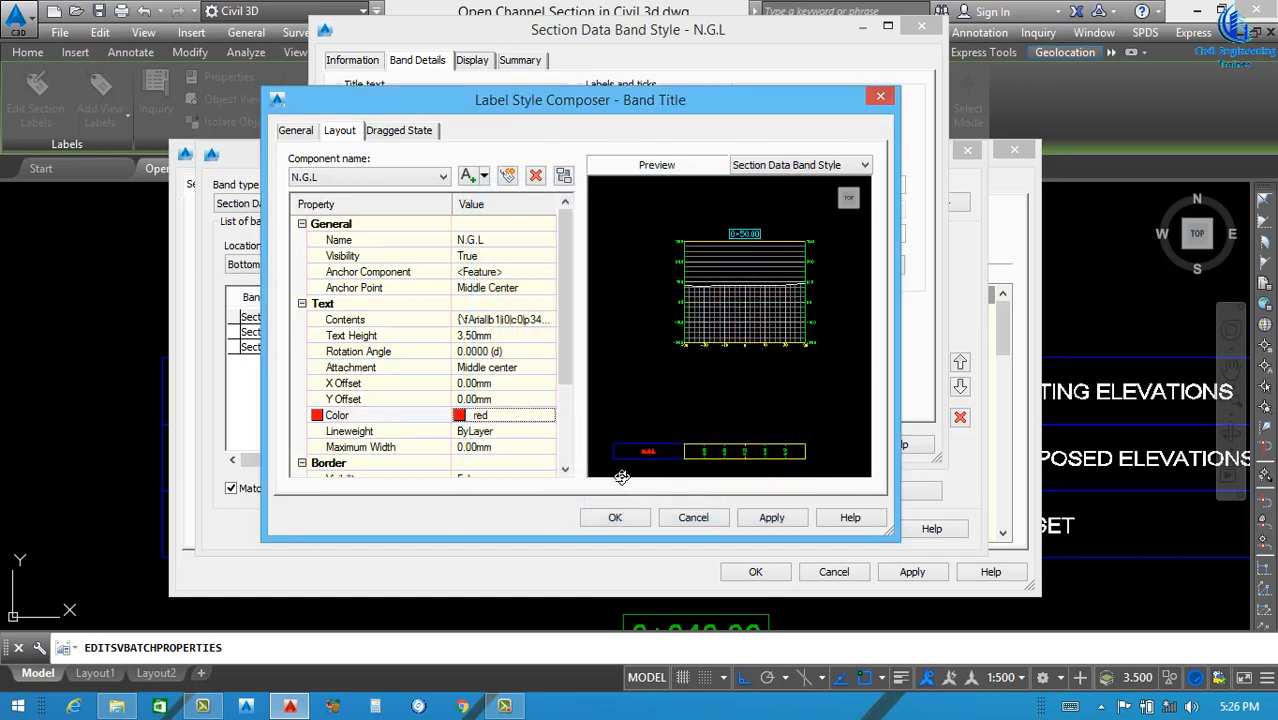
click(772, 518)
click(618, 517)
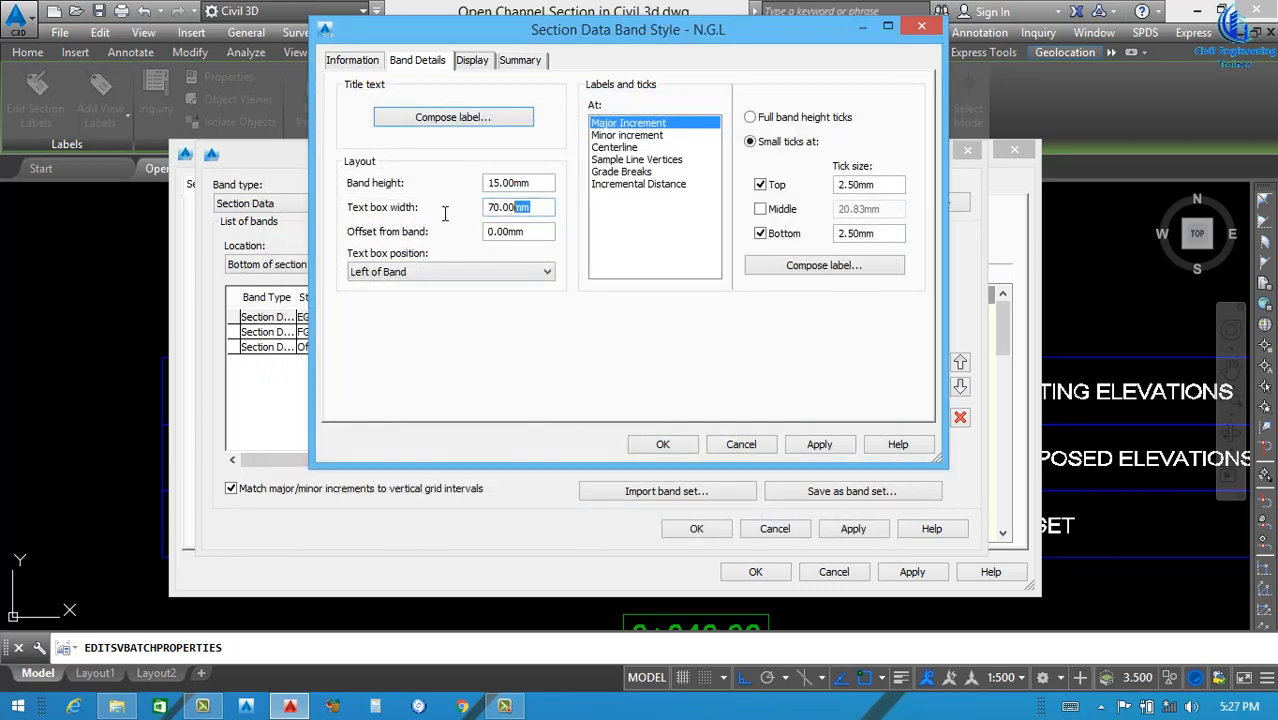
Set the N.G.L band's text box width to 28 mm and its offset from the band to 2 mm.
drag(445, 213, 428, 226)
text(28)
key(Tab)
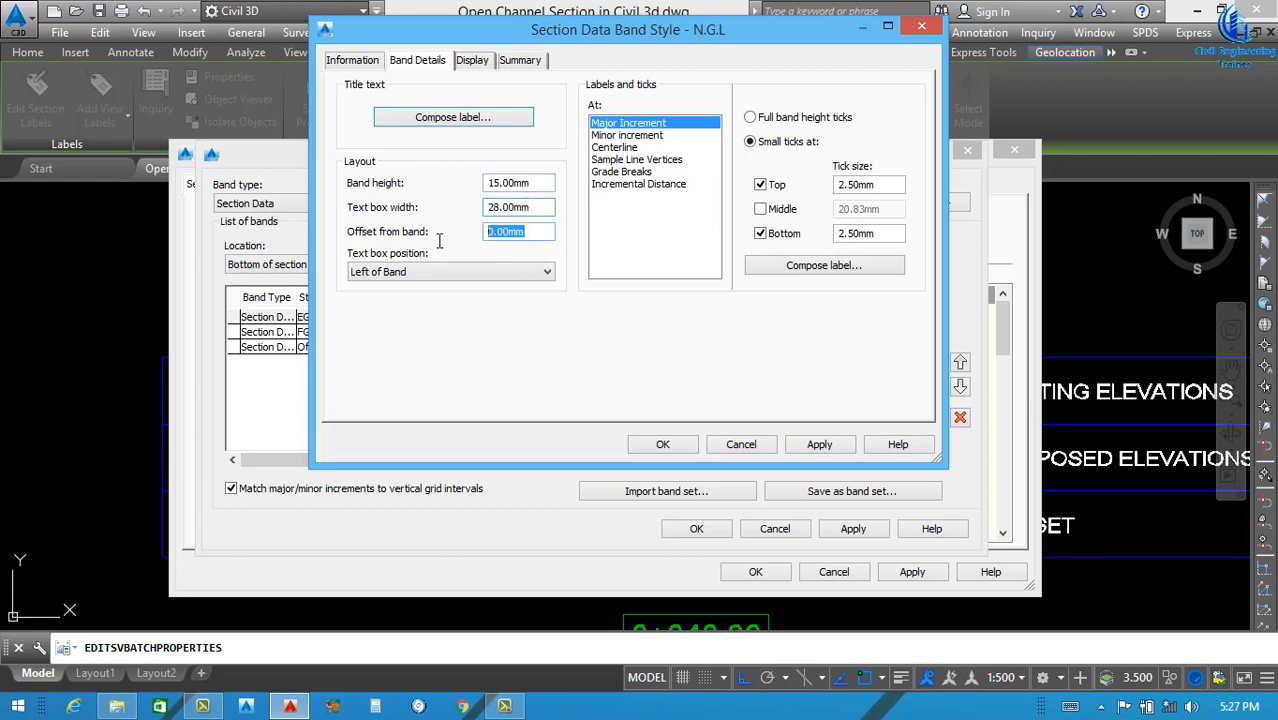
text(2)
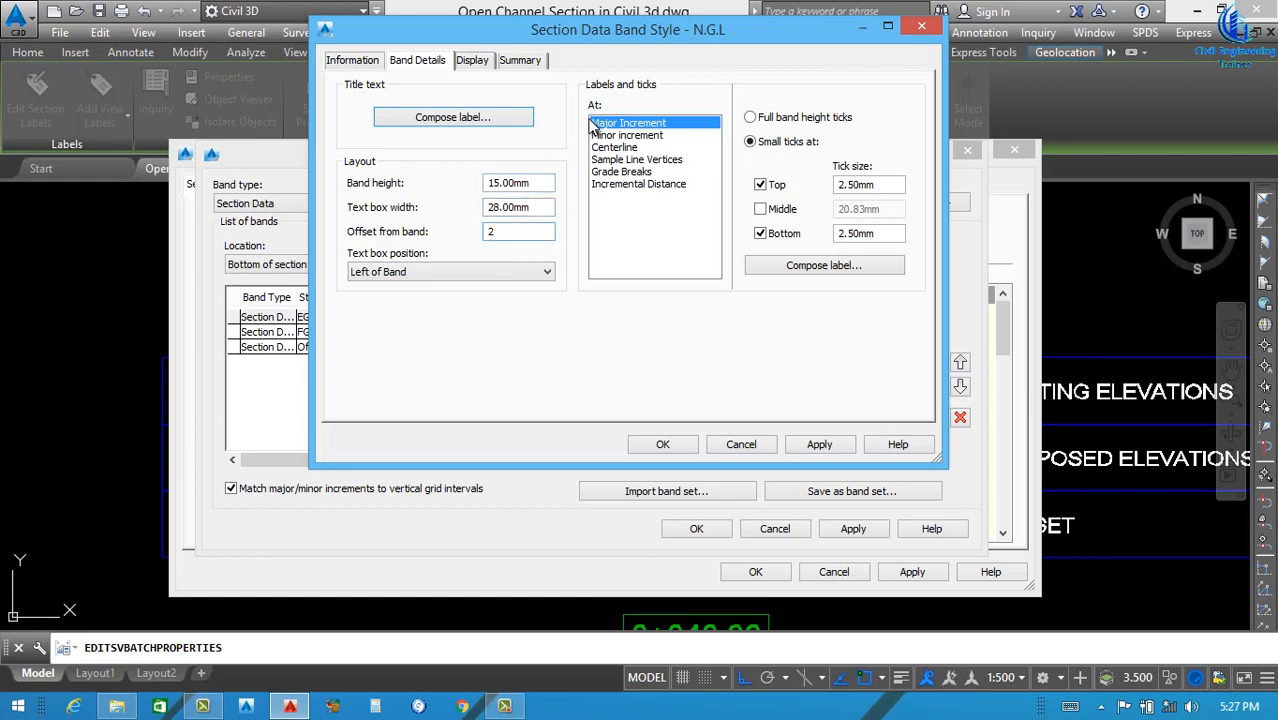
Set the display color of the Band Border and Band Title Box components to red.
click(473, 61)
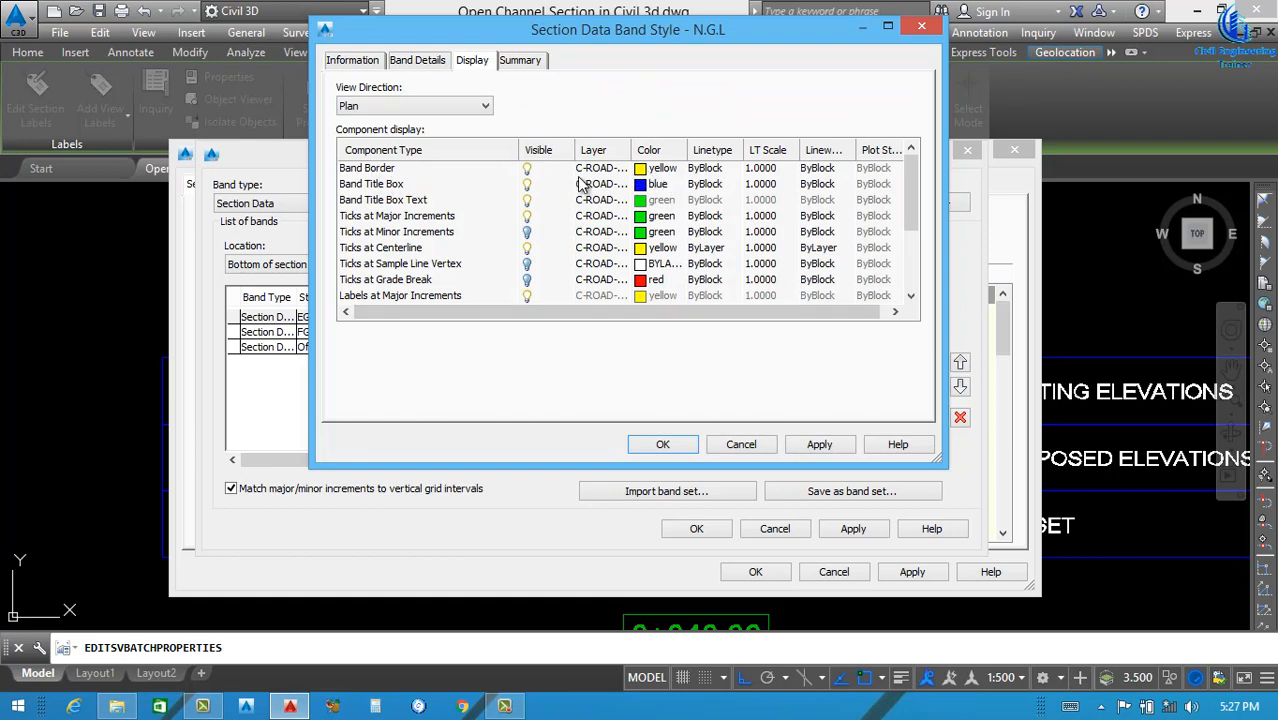
click(648, 170)
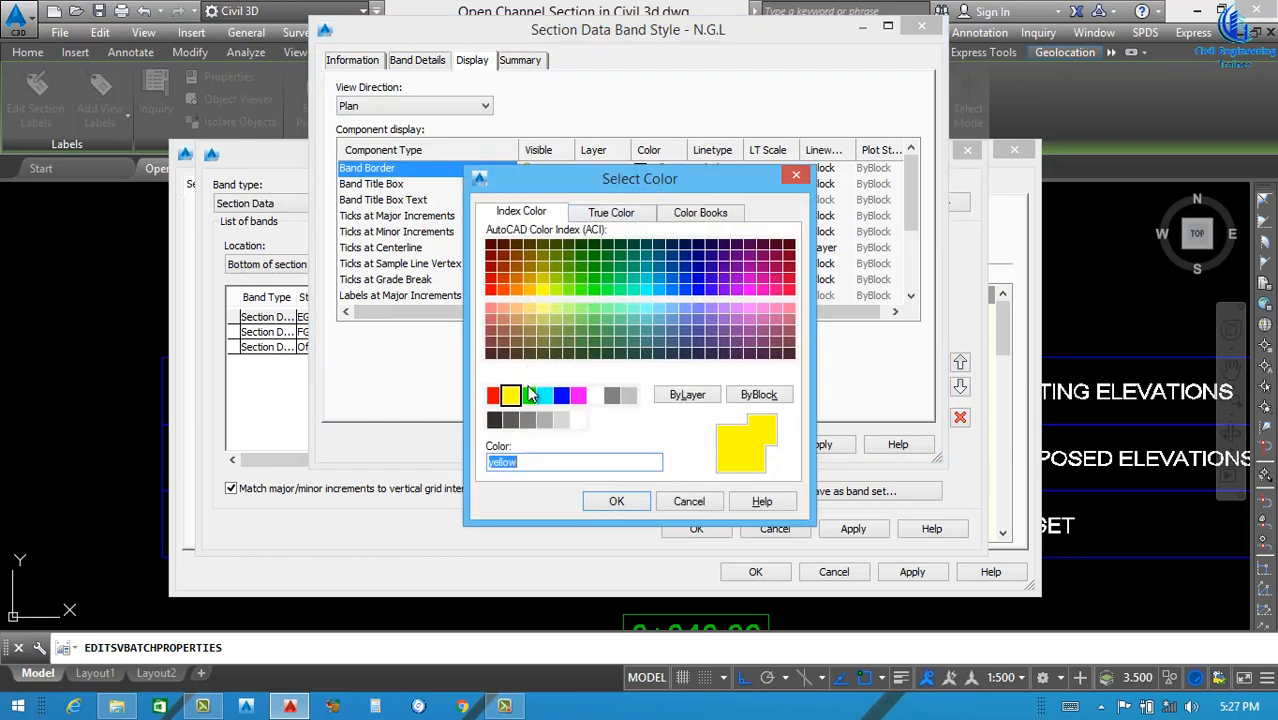
click(494, 395)
click(616, 501)
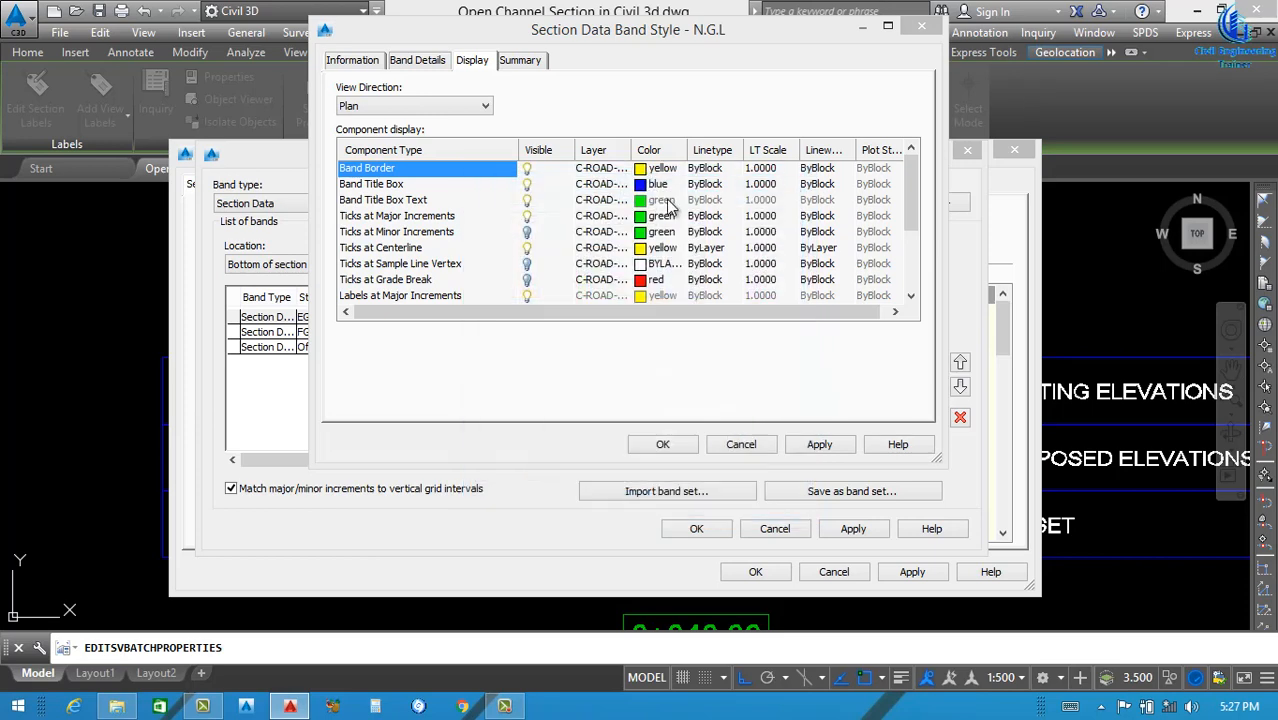
click(650, 184)
click(511, 395)
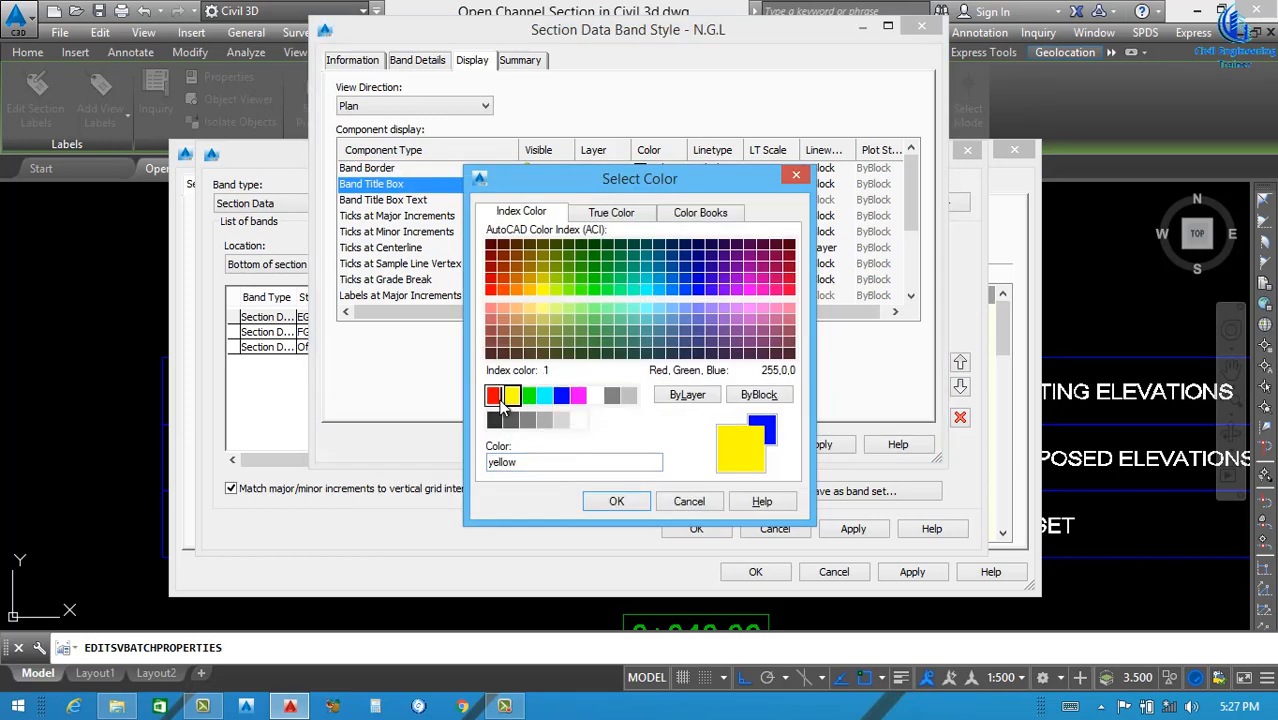
click(494, 395)
key(Return)
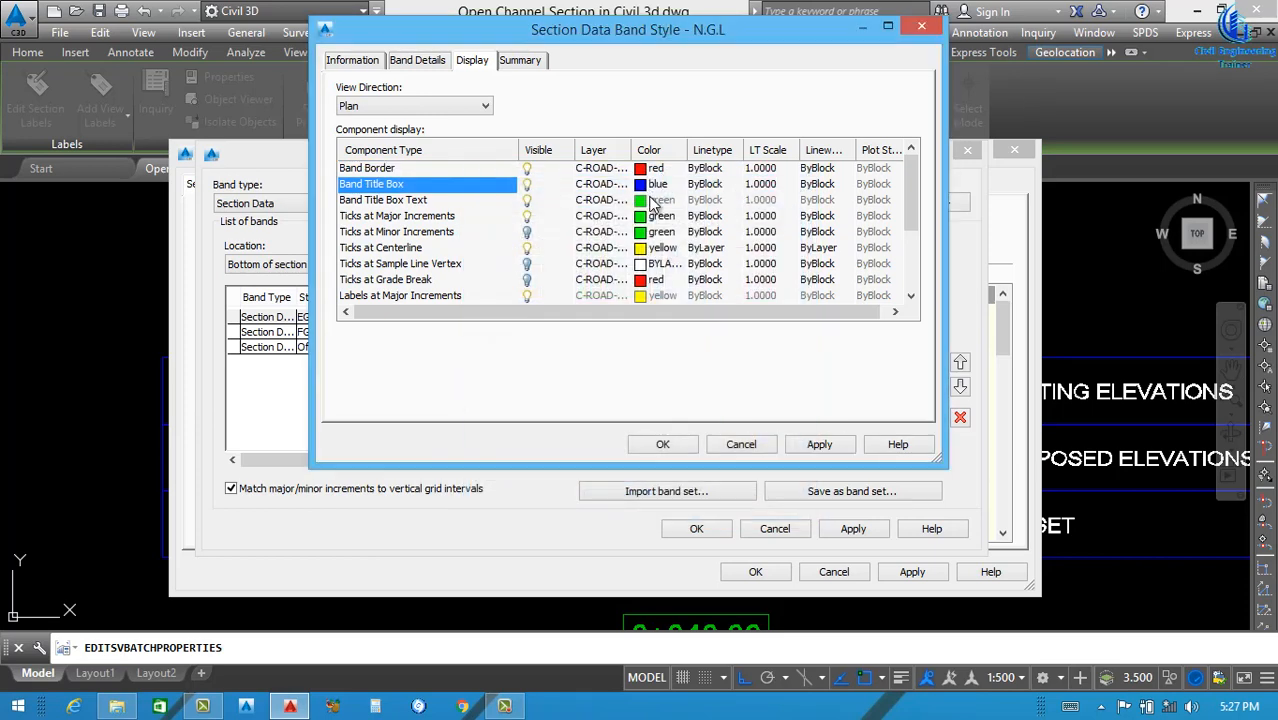
Set the Ticks at Major Increments and Ticks at Centerline colors to red and apply the display changes.
click(649, 216)
click(494, 395)
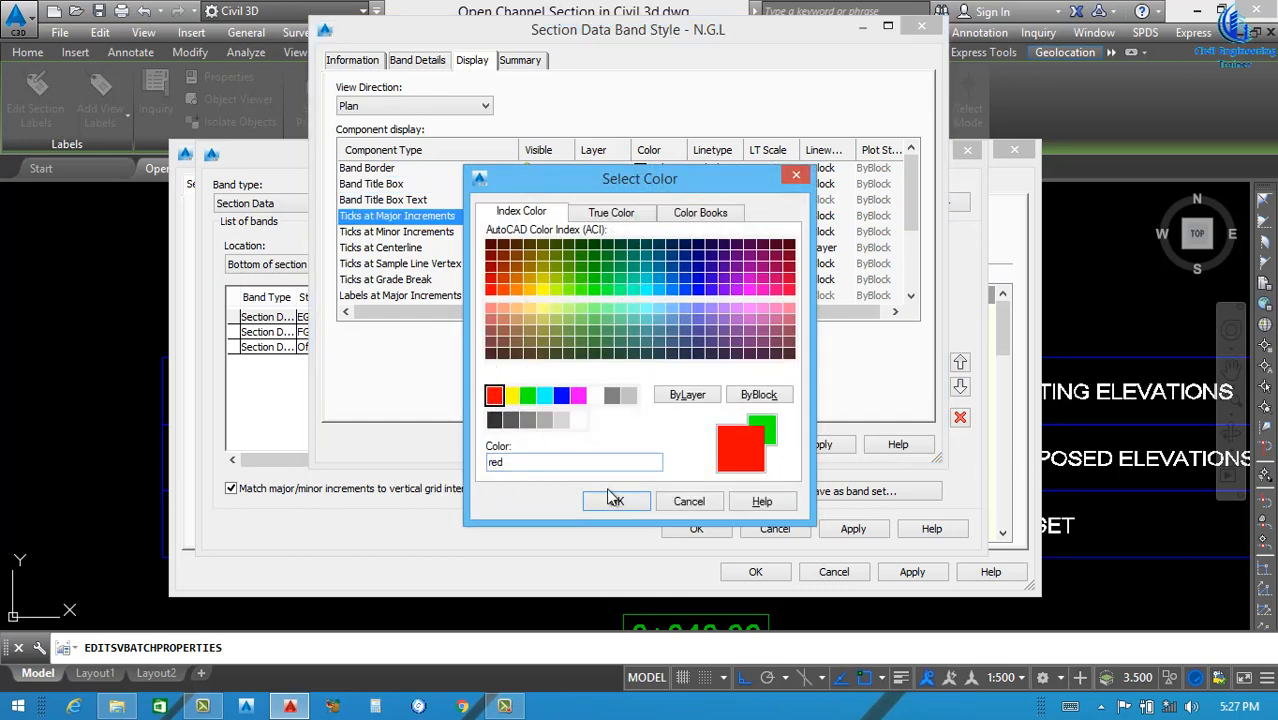
key(Return)
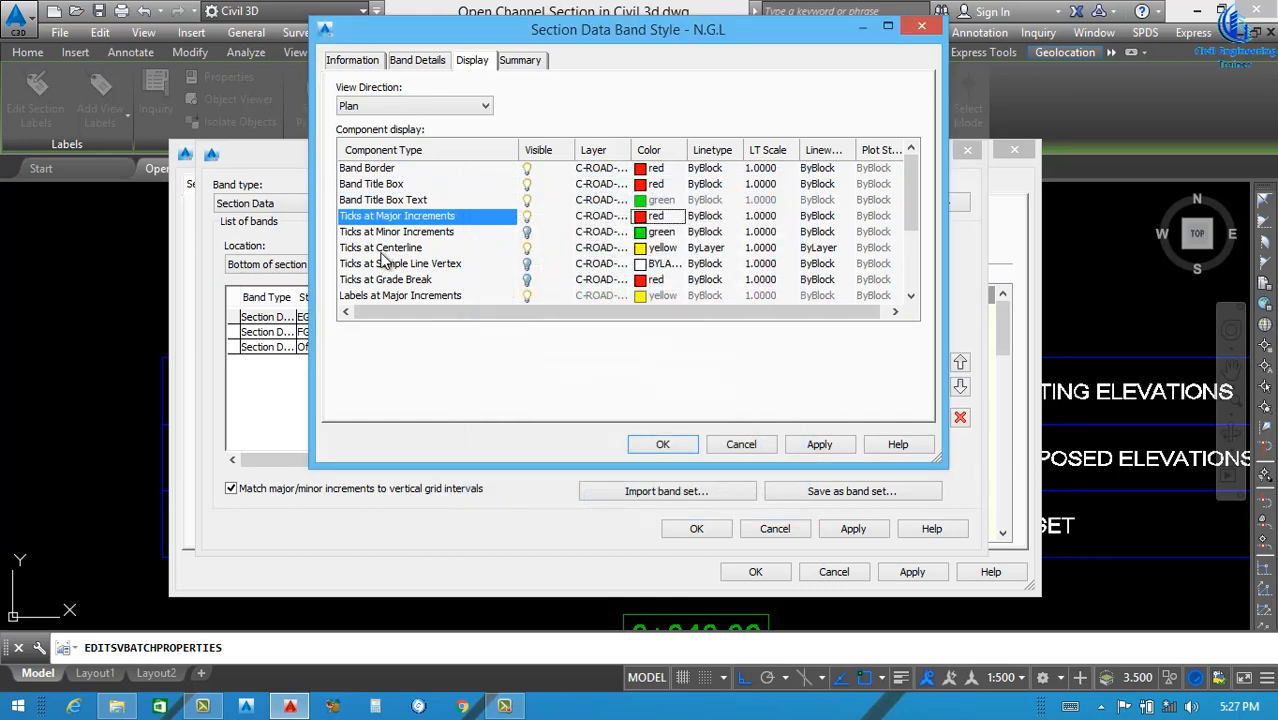
click(638, 250)
click(494, 395)
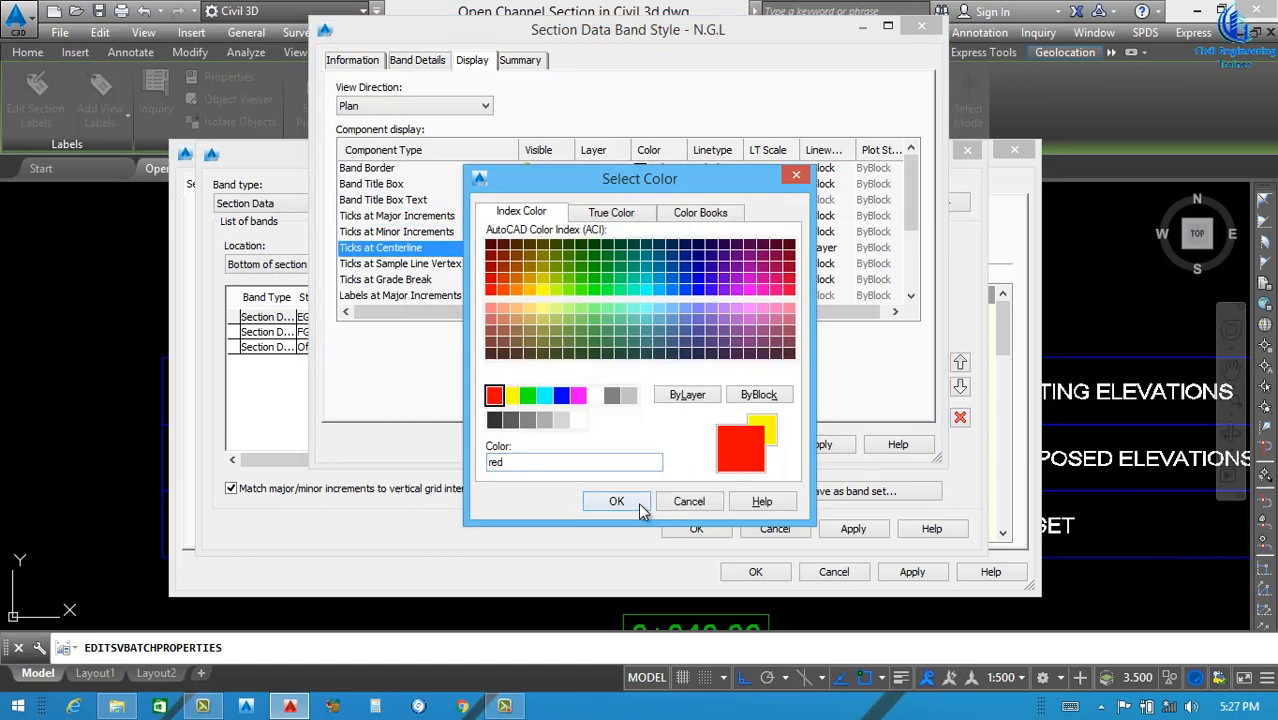
click(641, 510)
mouse_move(910, 216)
mouse_down()
mouse_move(909, 259)
mouse_move(903, 236)
mouse_up()
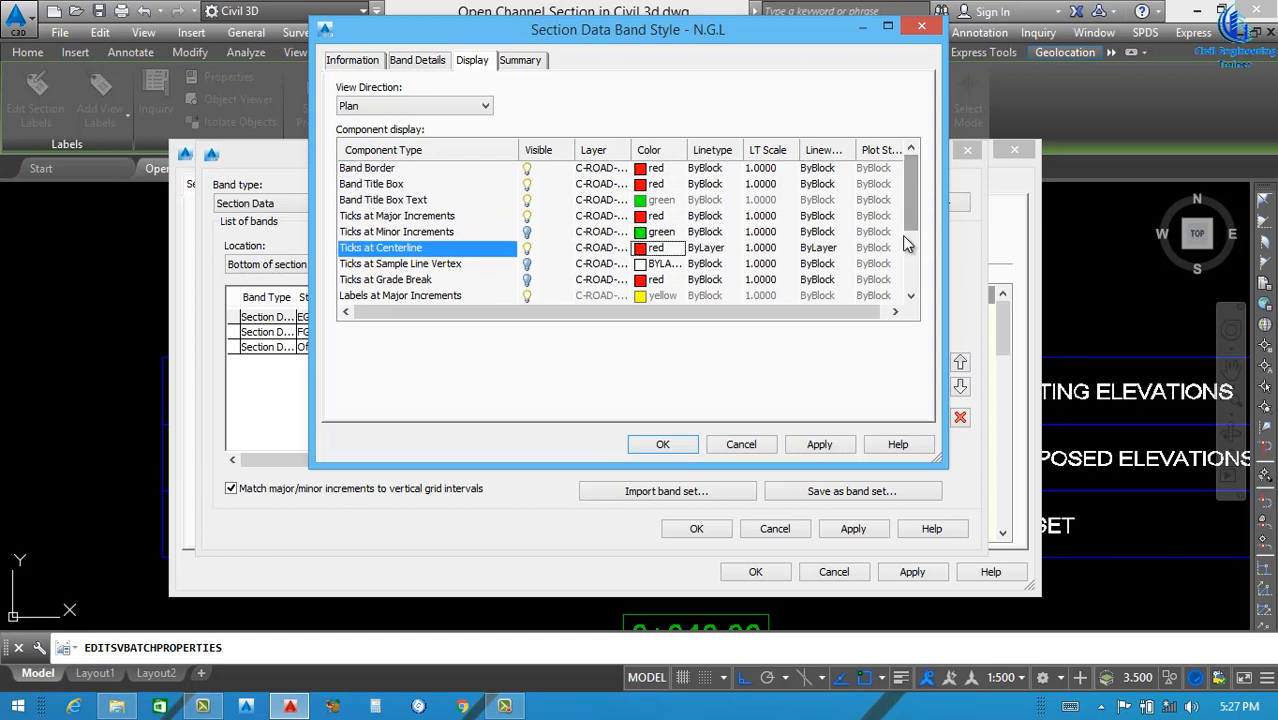
click(819, 444)
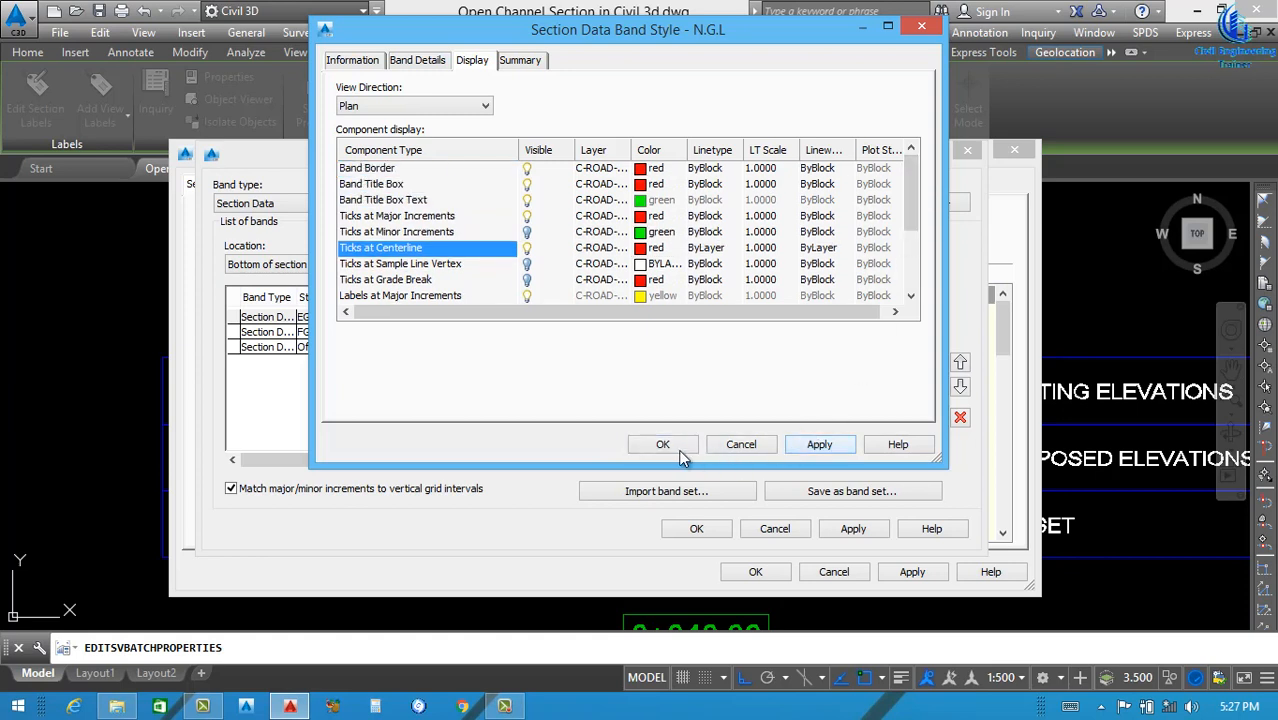
In the Major Increment label, format the Section1 Elevation contents of the Distance from Centerline component as red and bold.
click(420, 60)
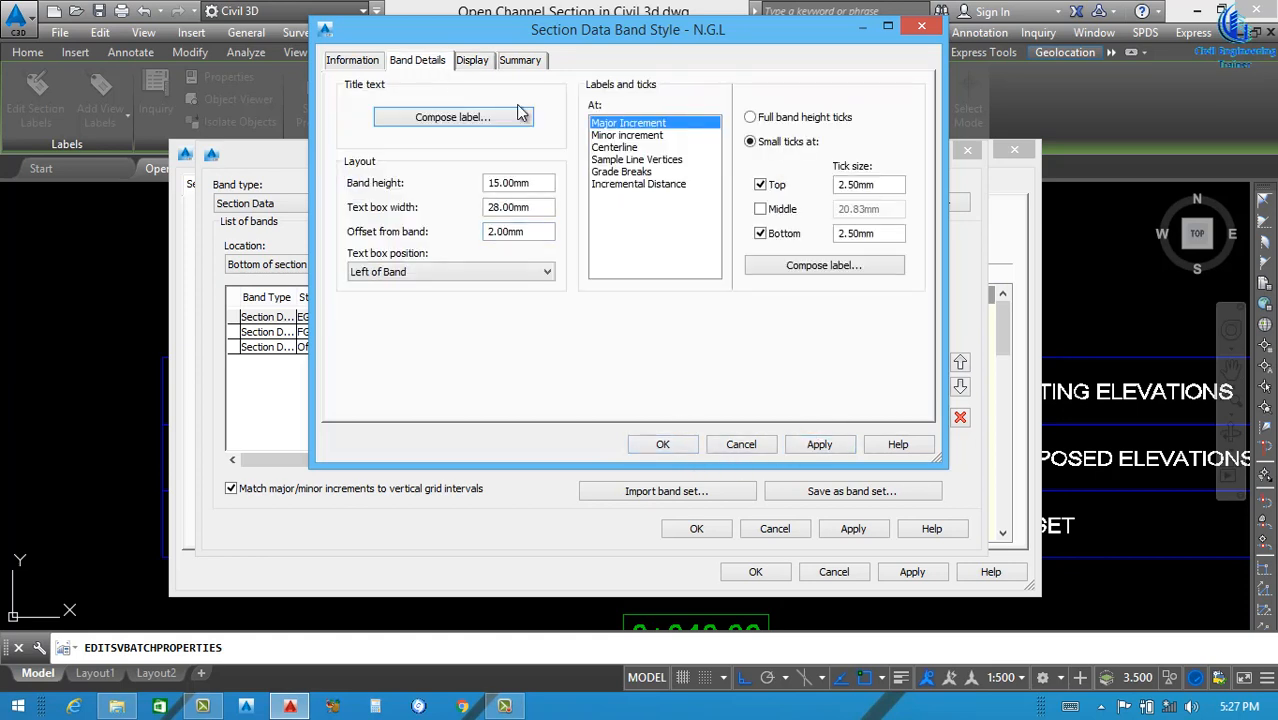
click(820, 265)
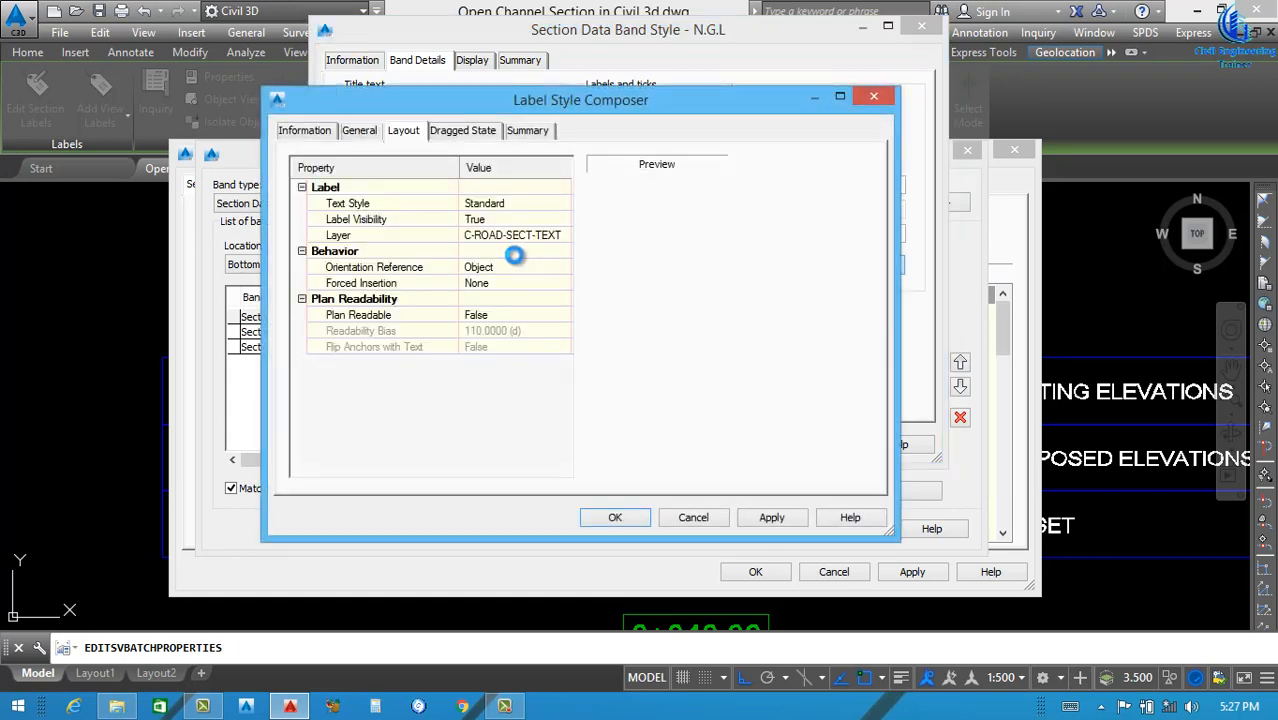
click(390, 180)
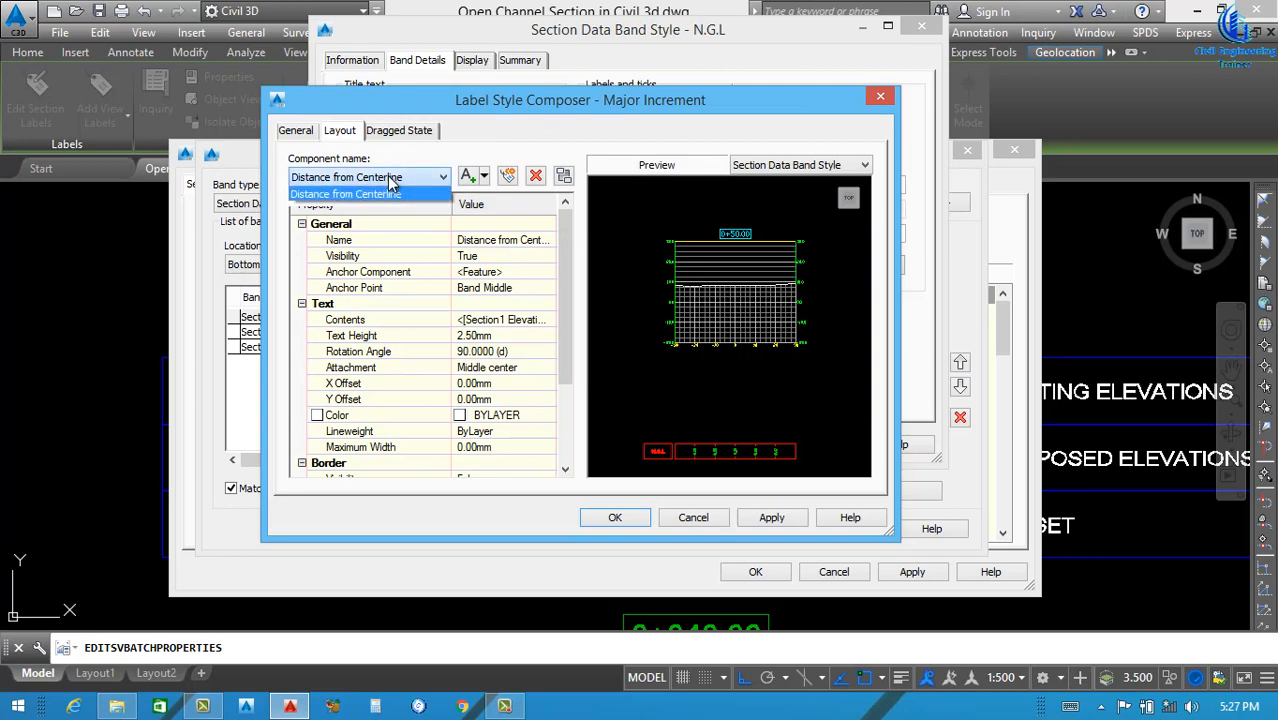
click(390, 180)
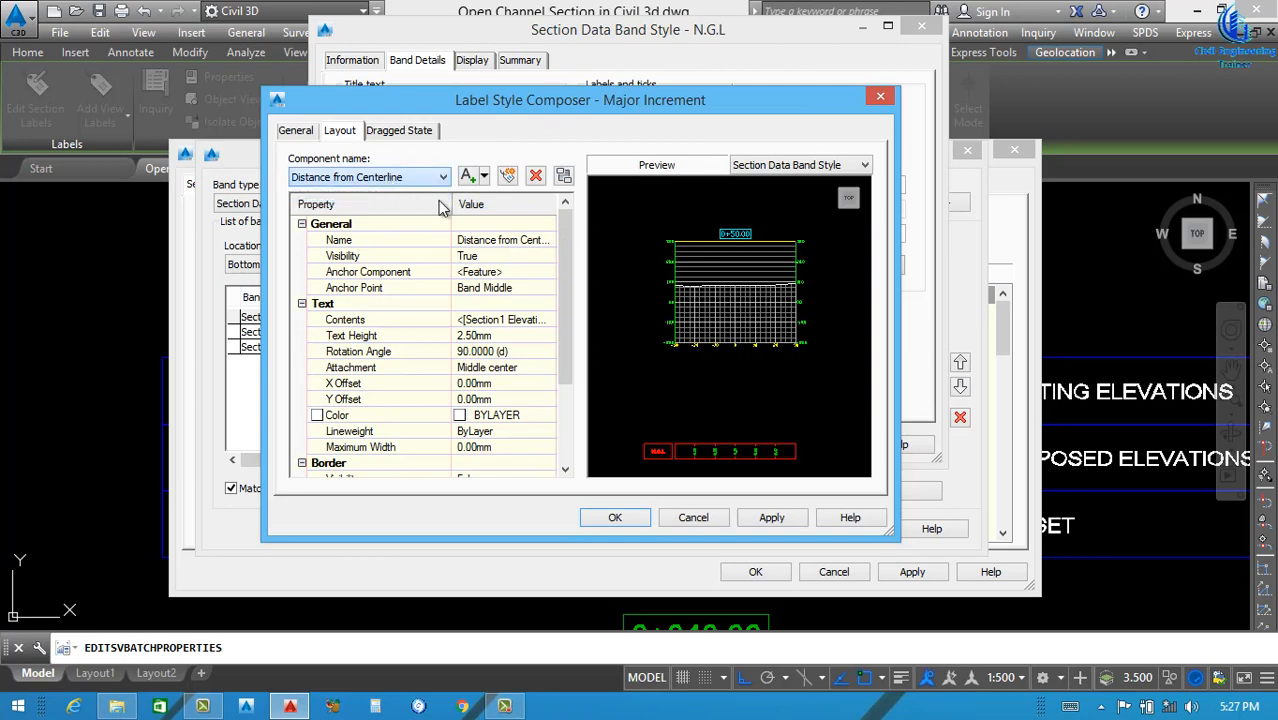
click(535, 320)
click(550, 319)
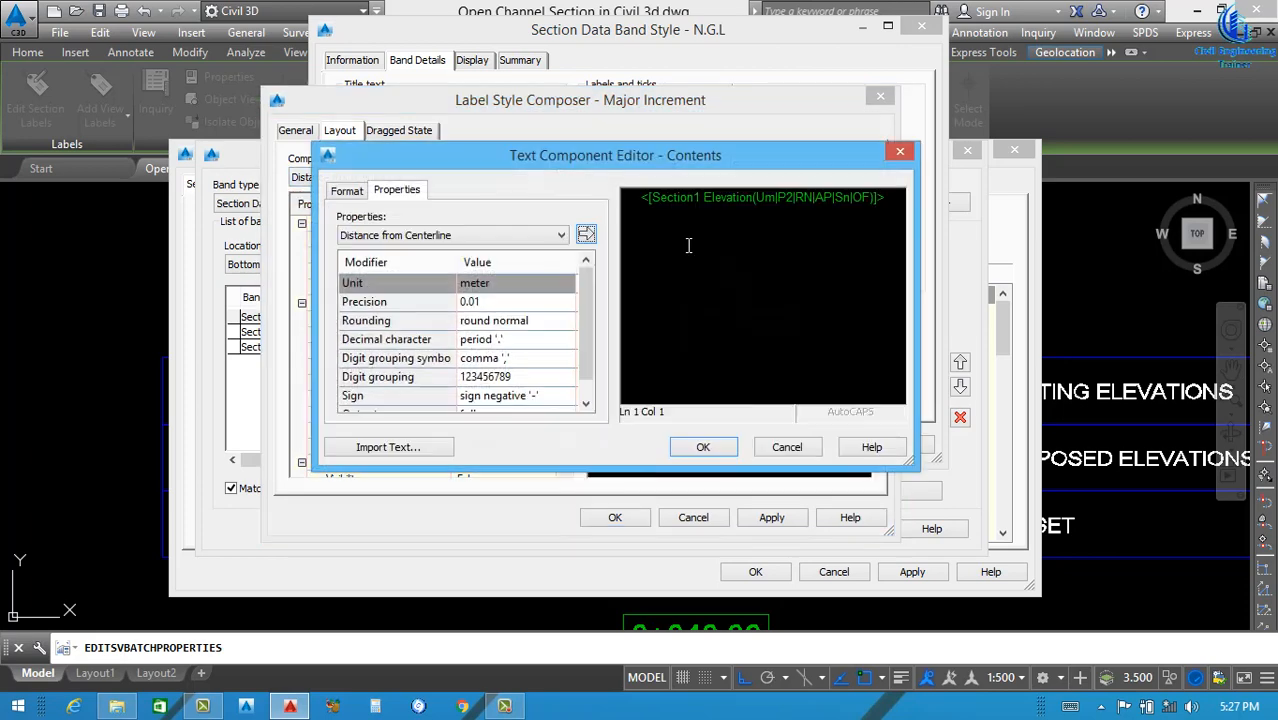
click(728, 211)
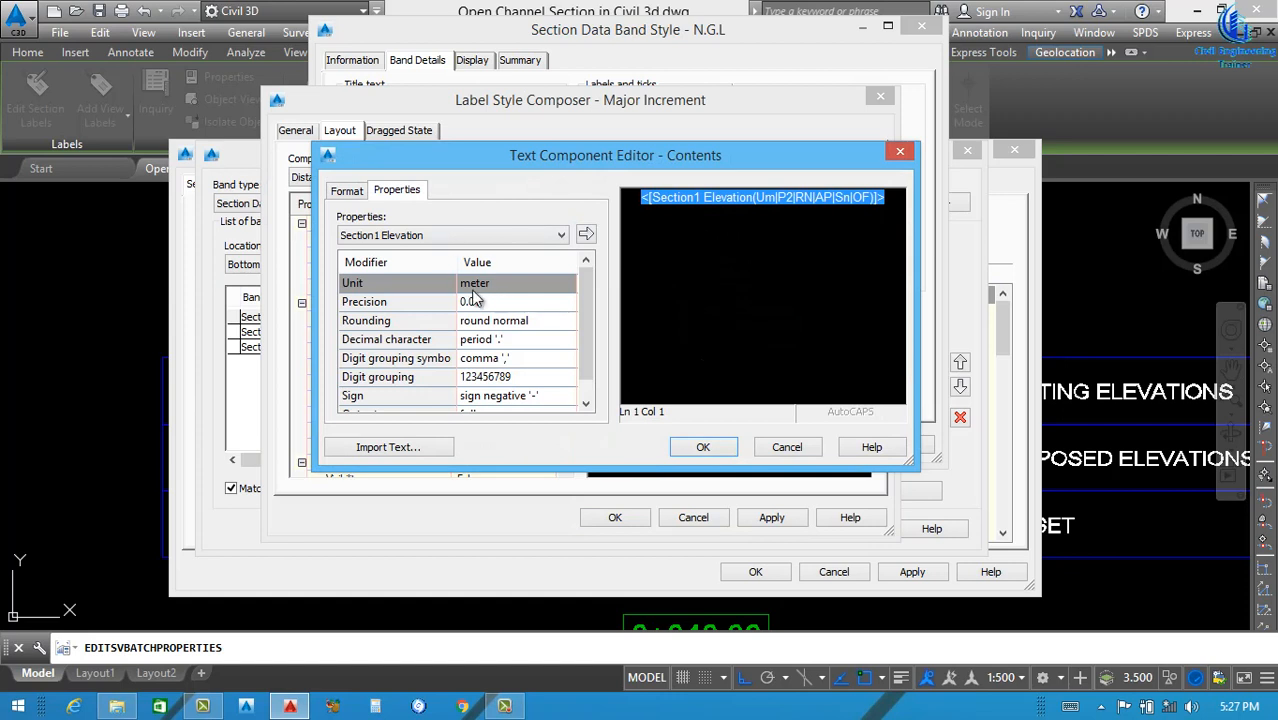
click(348, 193)
click(428, 350)
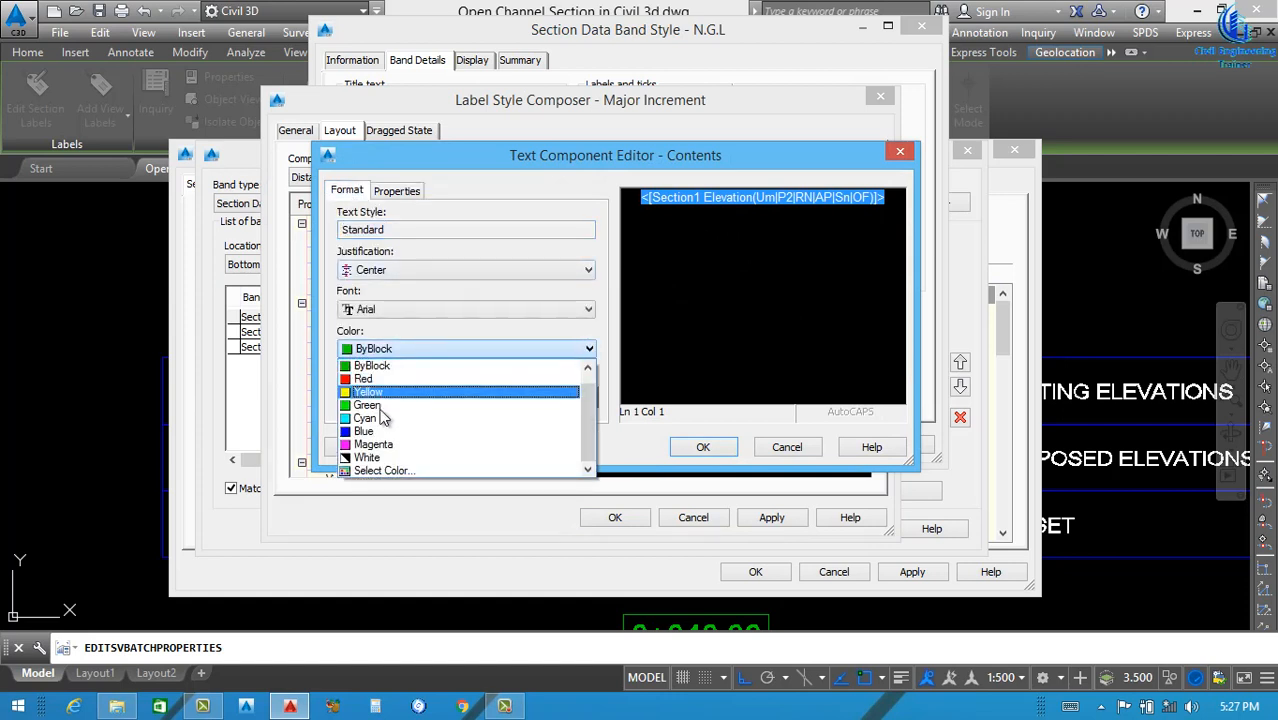
click(364, 379)
click(348, 397)
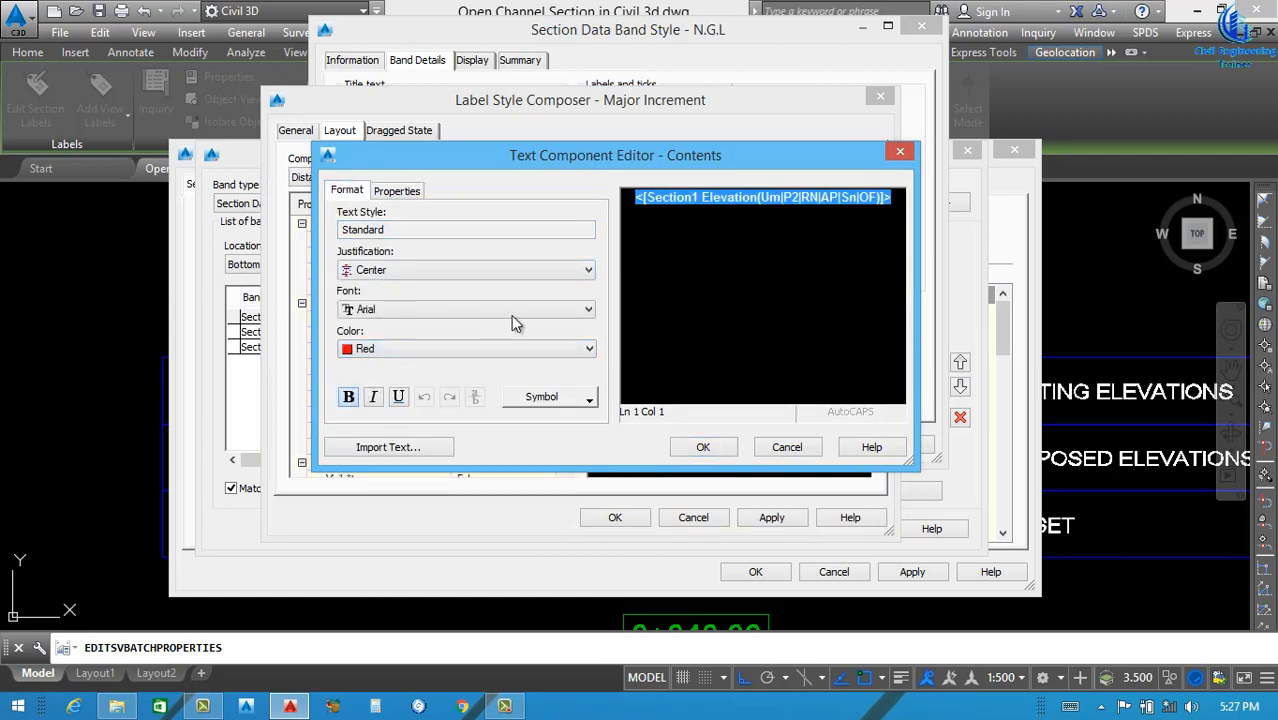
click(708, 447)
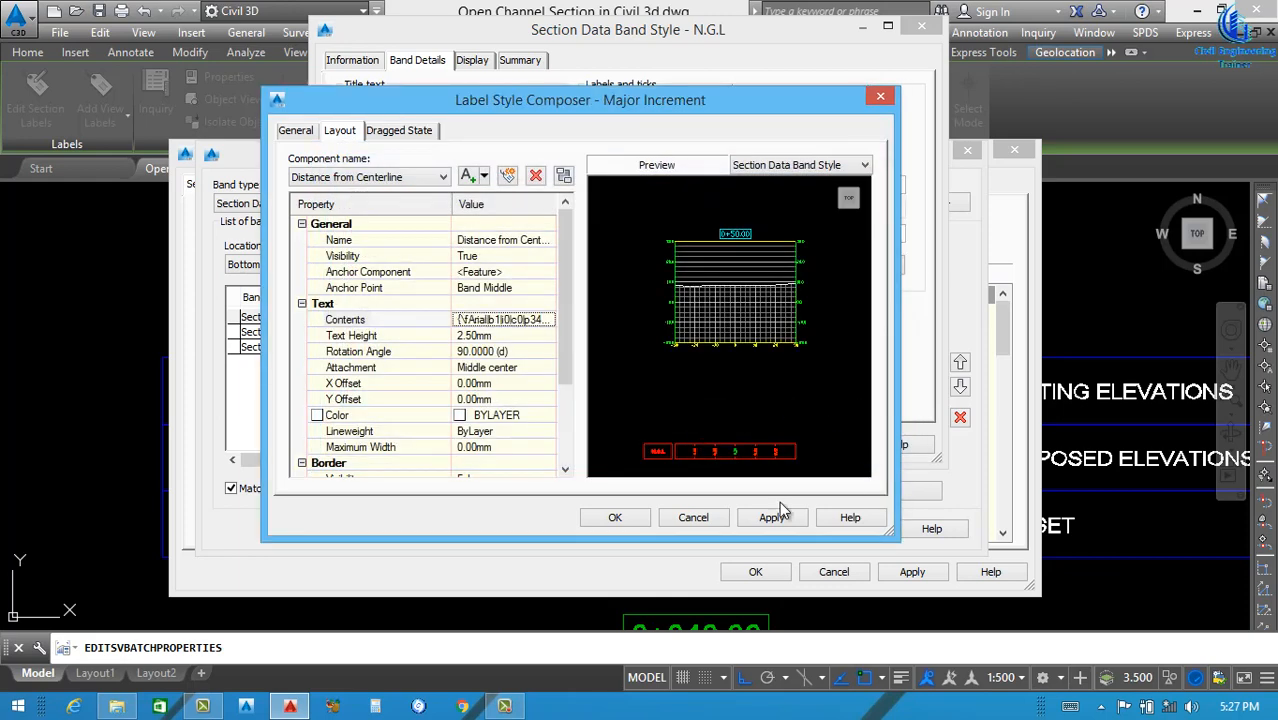
Set the color property of the Major Increment label's Distance from Centerline component to red.
scroll(560, 343, down, 1)
click(538, 364)
click(548, 368)
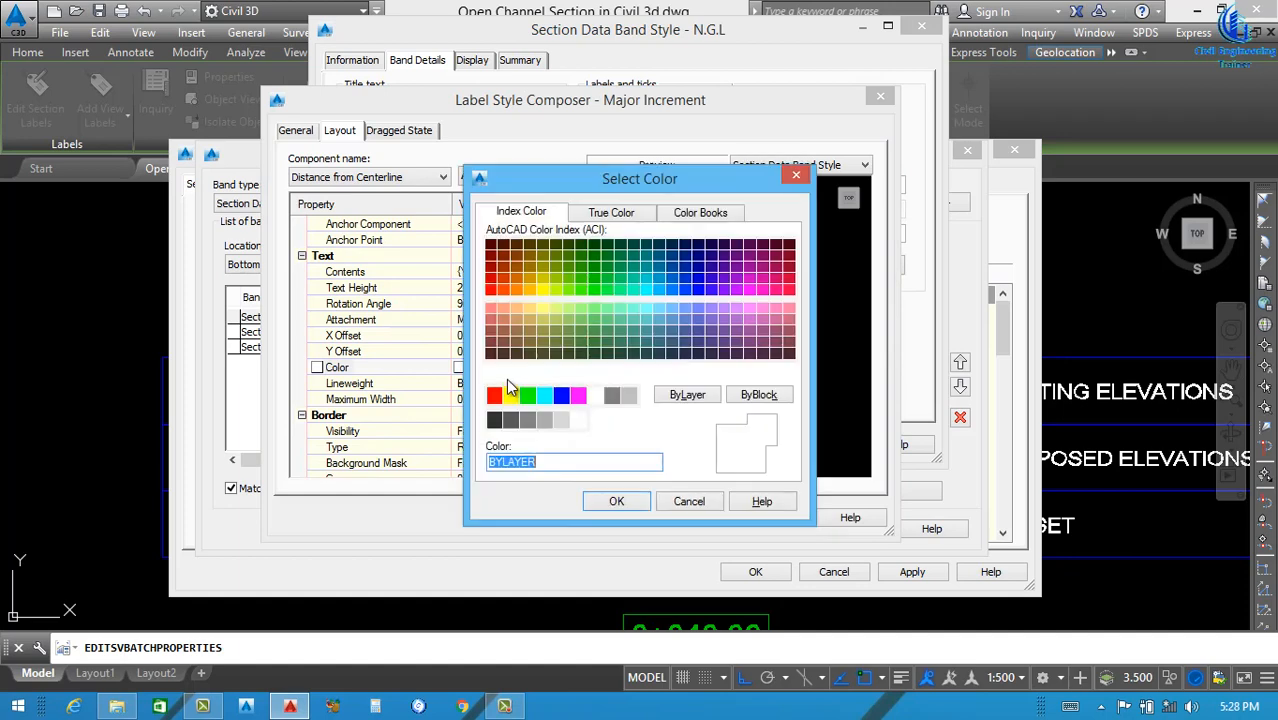
click(494, 395)
click(616, 503)
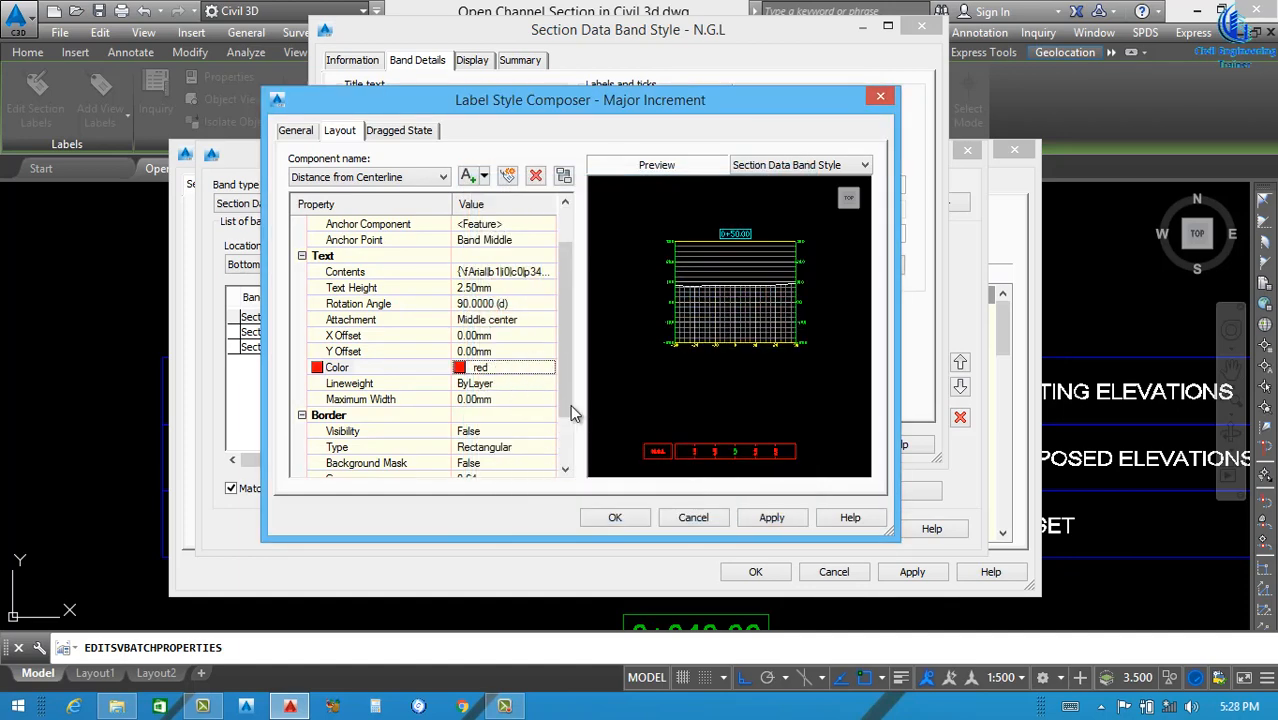
Apply the Major Increment label changes, save the N.G.L band style and assign it to the first section data band.
drag(571, 405, 576, 446)
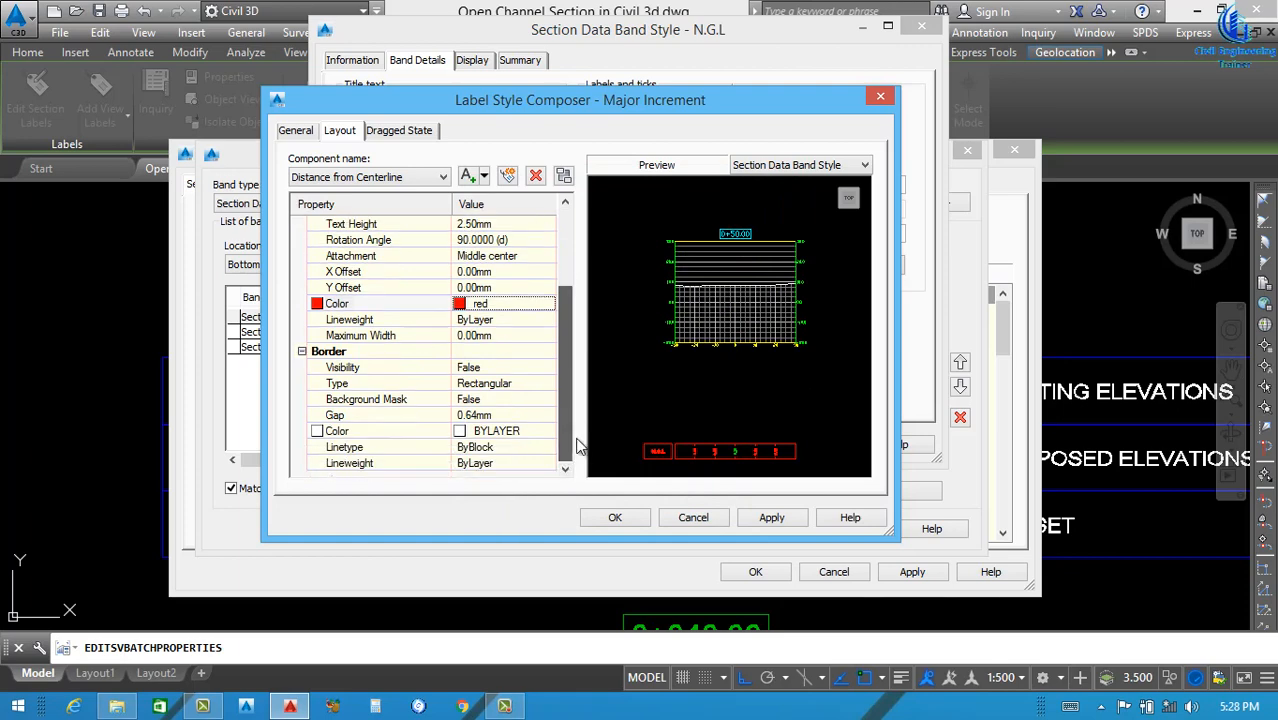
click(765, 517)
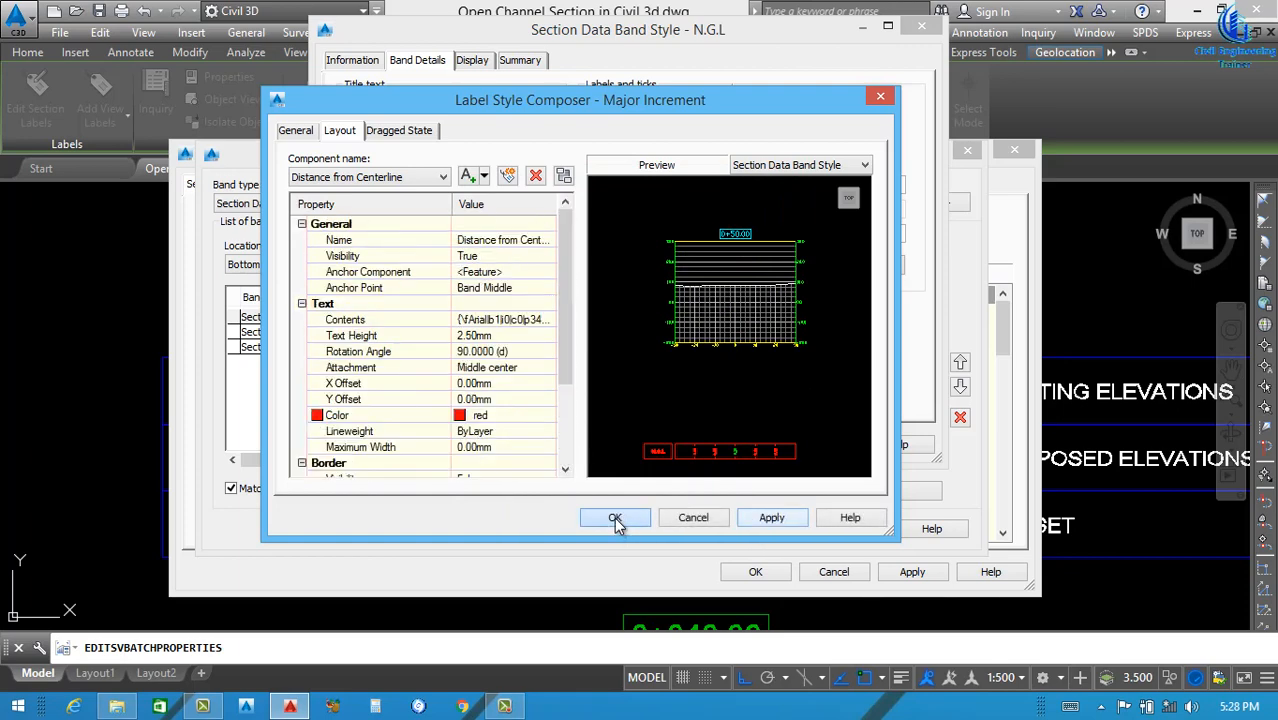
click(615, 520)
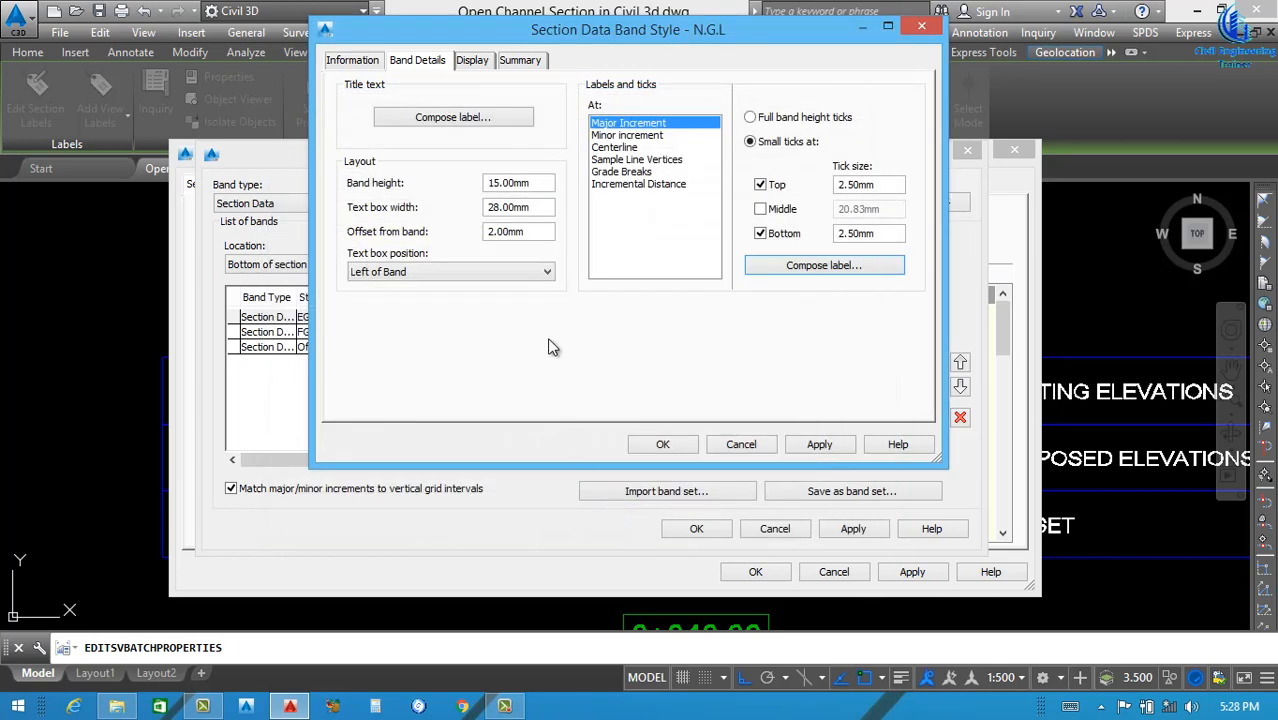
click(820, 445)
click(662, 446)
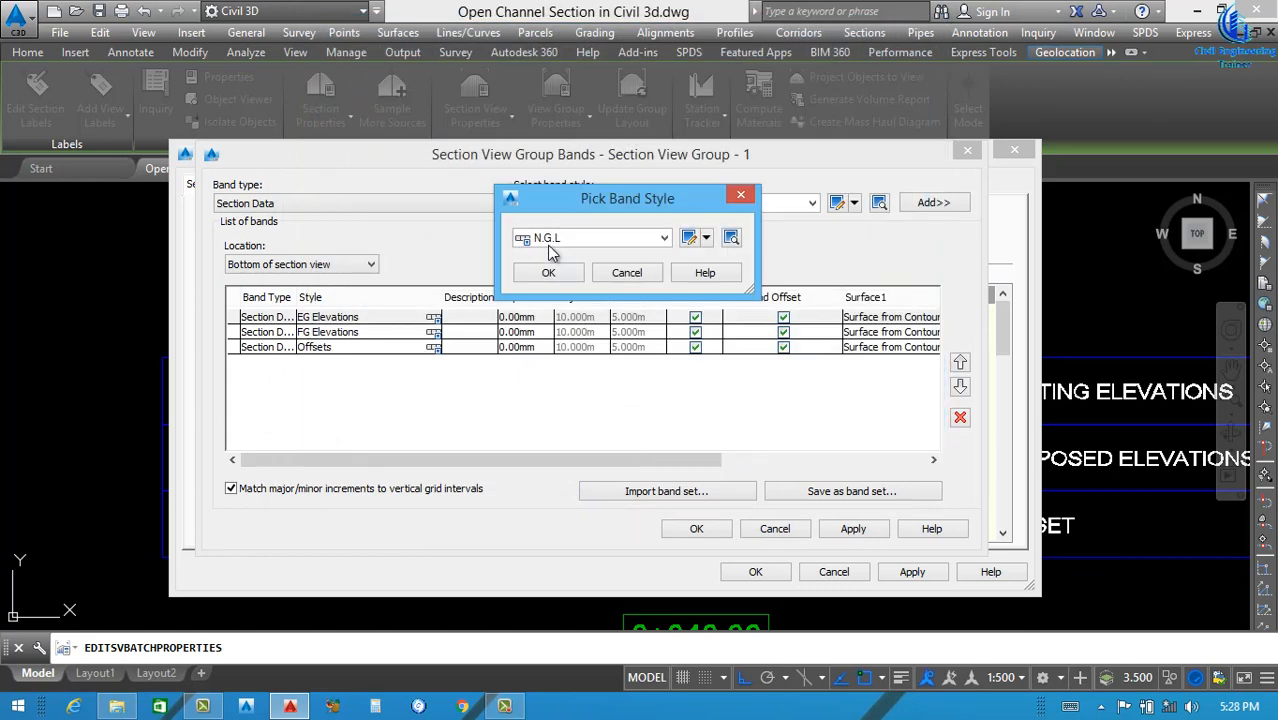
click(549, 273)
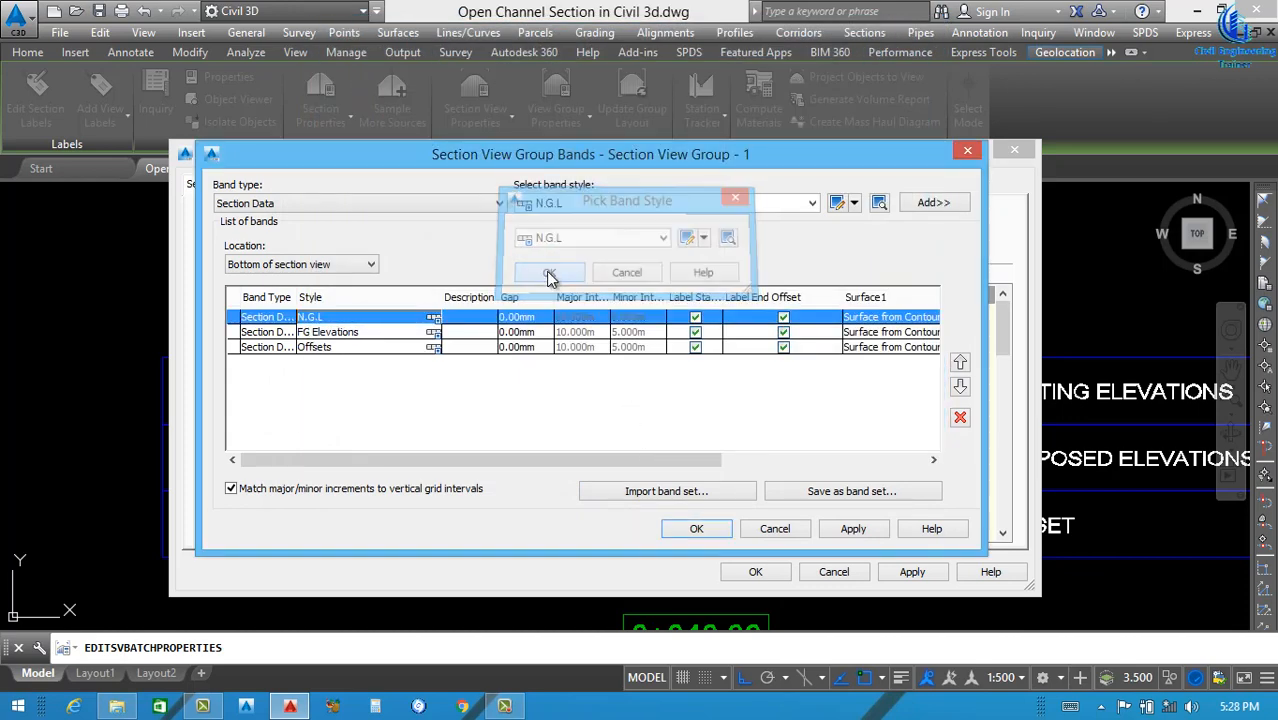
Edit the FG Elevations style of the second section data band and rename it P.G.L.
click(434, 332)
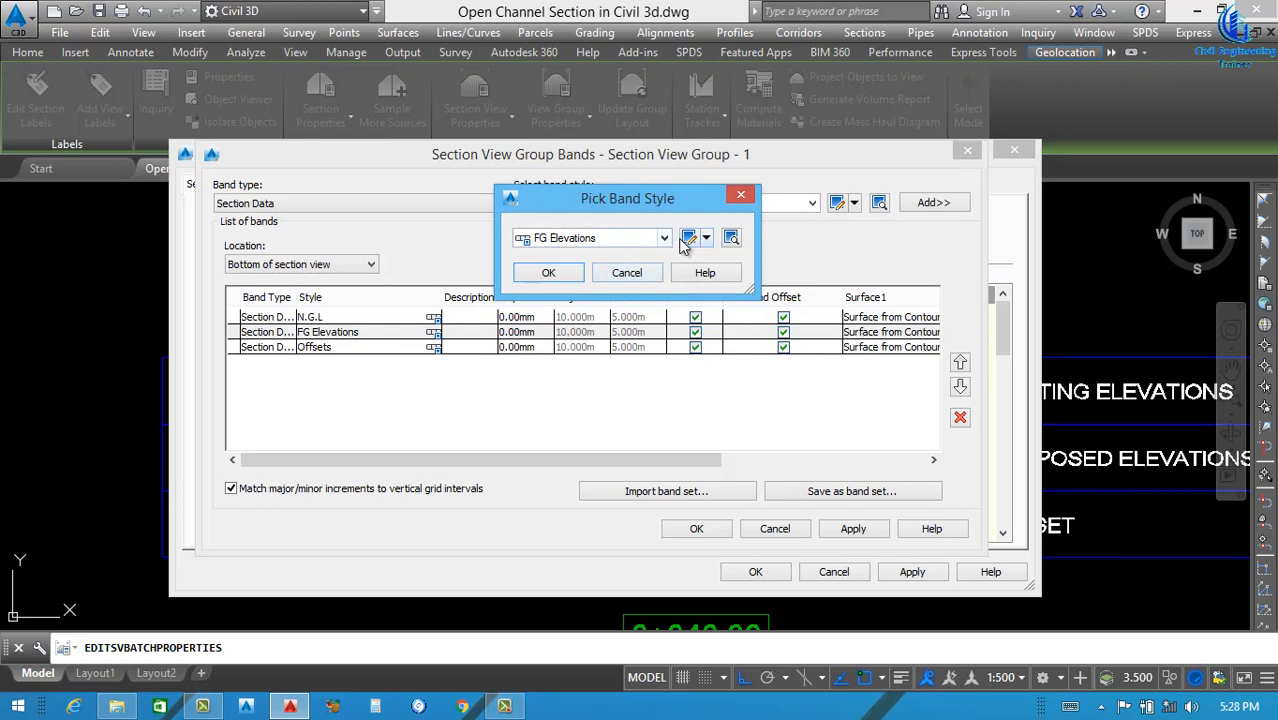
click(688, 238)
click(356, 61)
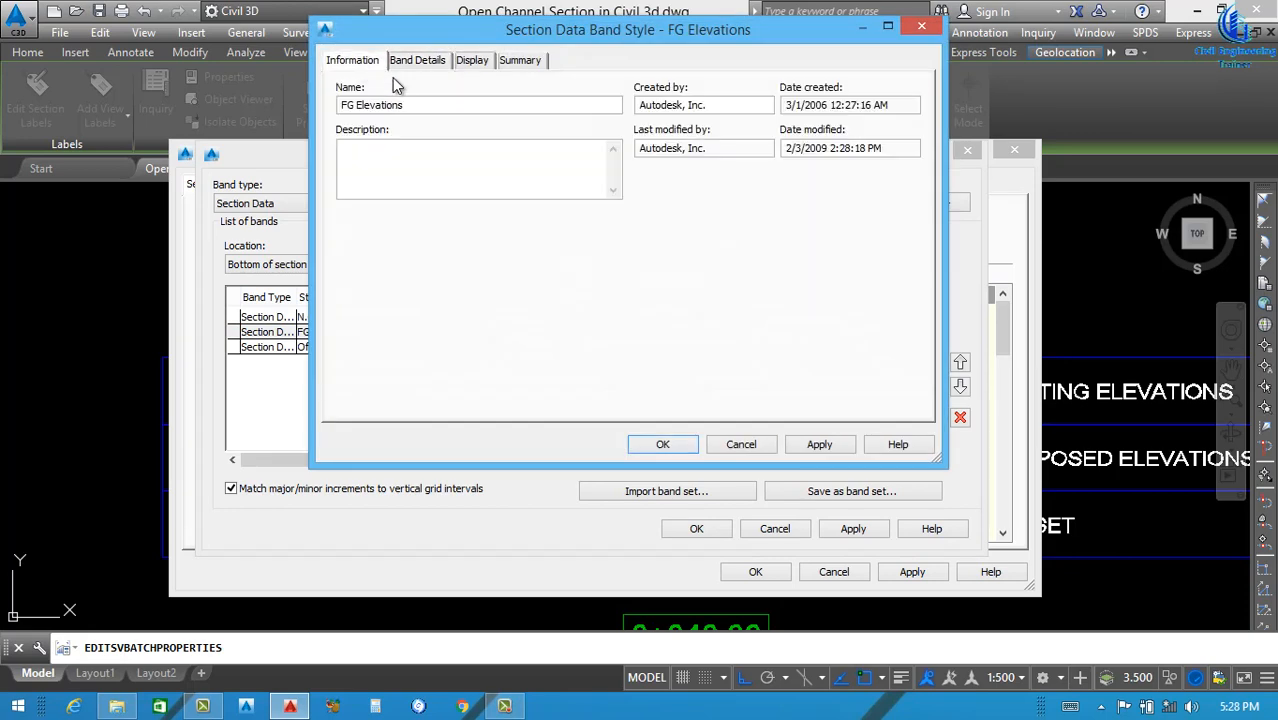
drag(417, 105, 295, 145)
text(N.G.L)
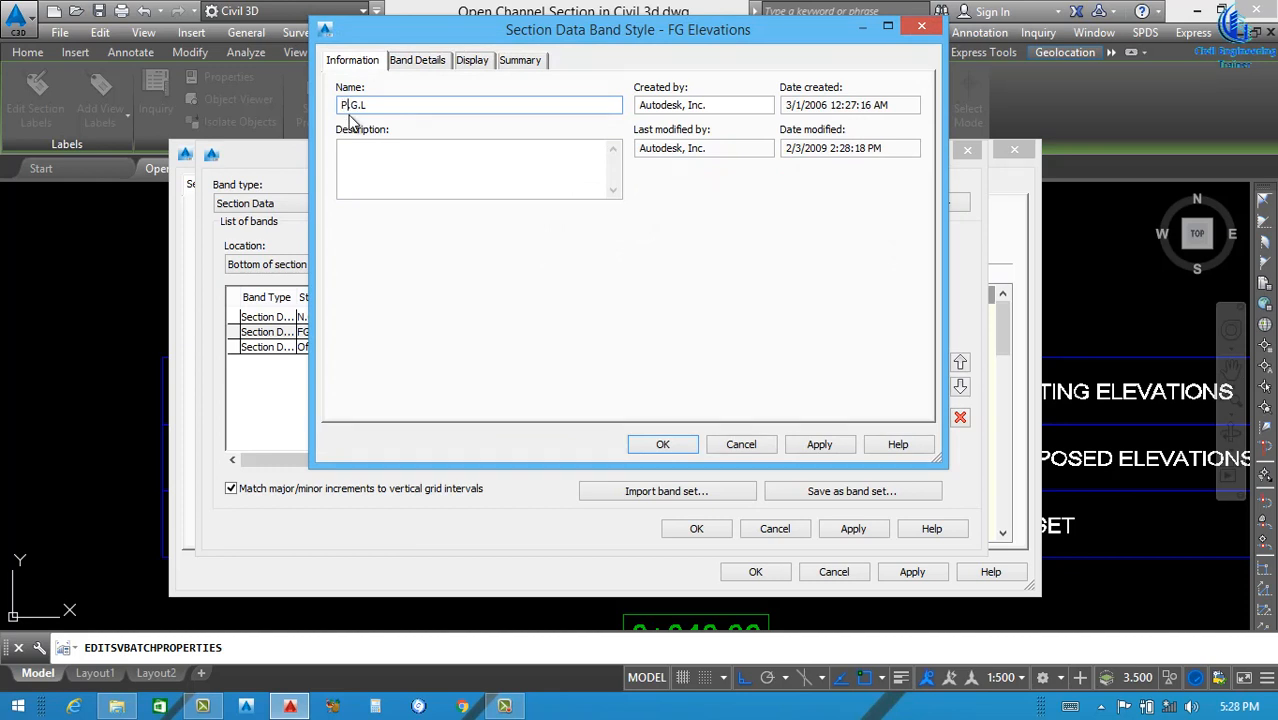
drag(365, 110, 310, 131)
Change the P.G.L band's text box width and set its offset from band to 2 mm.
click(428, 62)
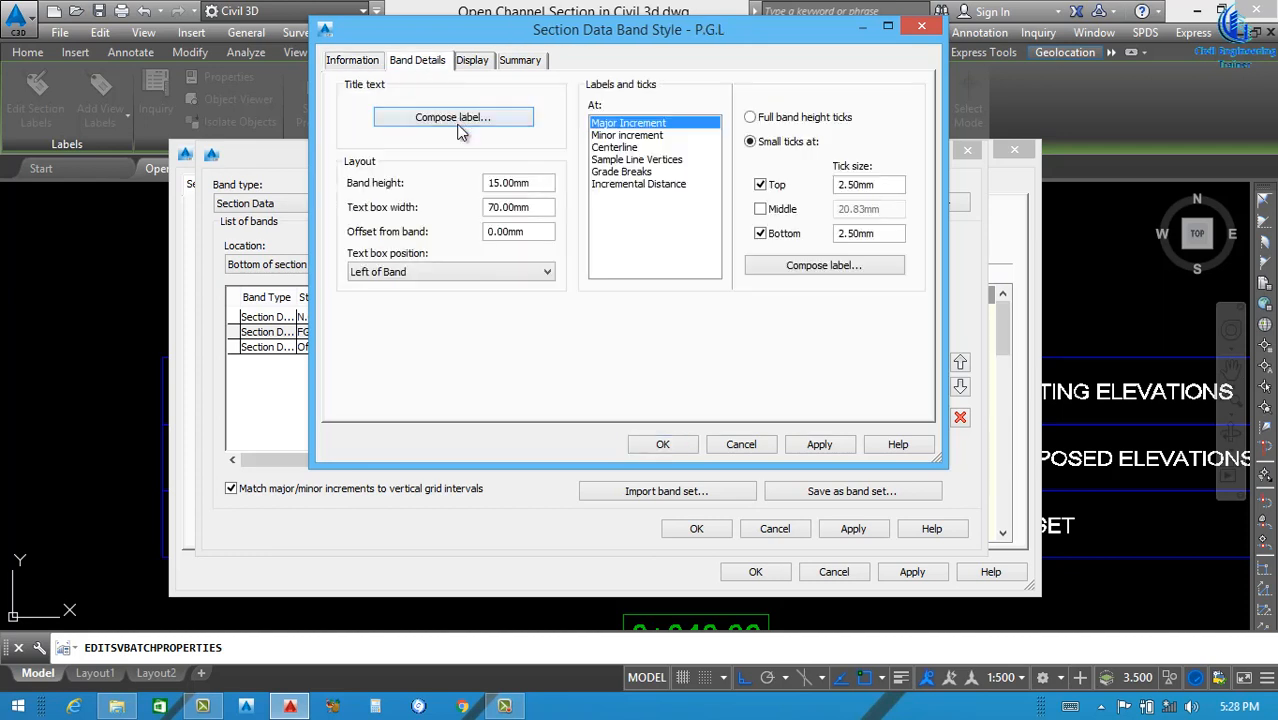
drag(531, 207, 429, 232)
key(BackSpace)
drag(519, 240, 441, 264)
text(2)
In the band title label, rename the Text component P.G.L and set its anchor point to Middle Center.
click(470, 122)
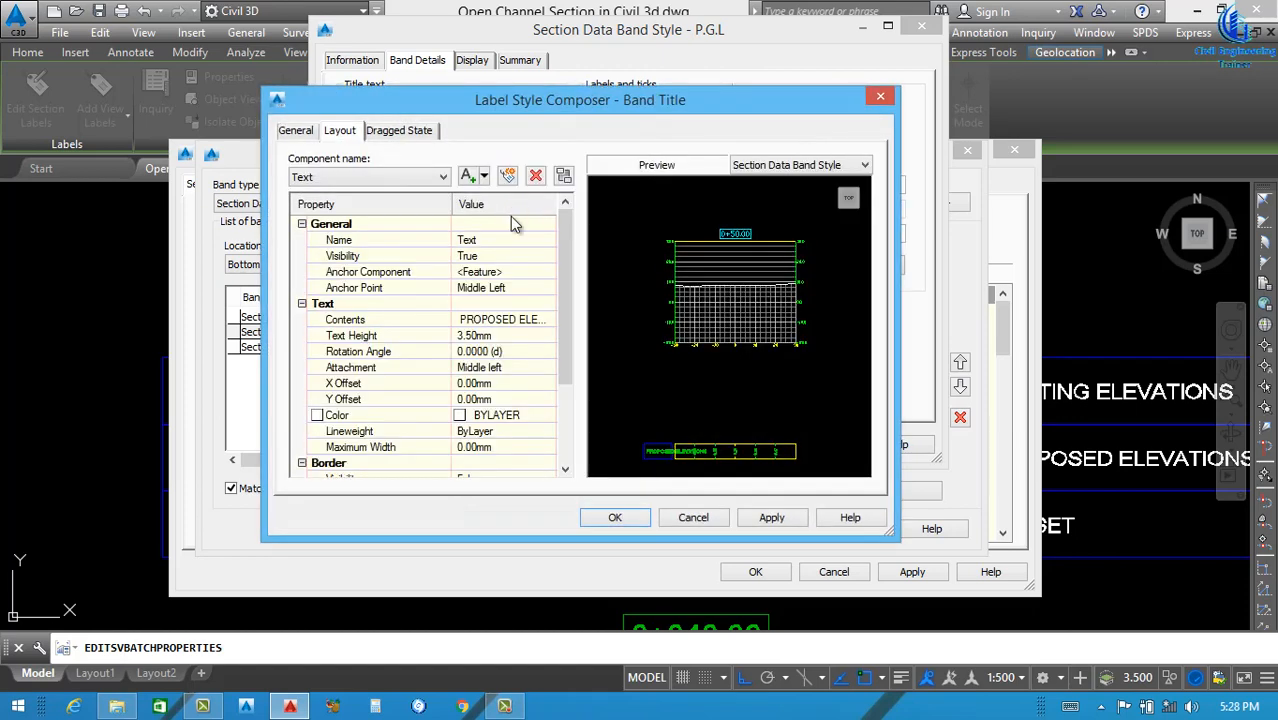
click(499, 238)
text(P.G.L)
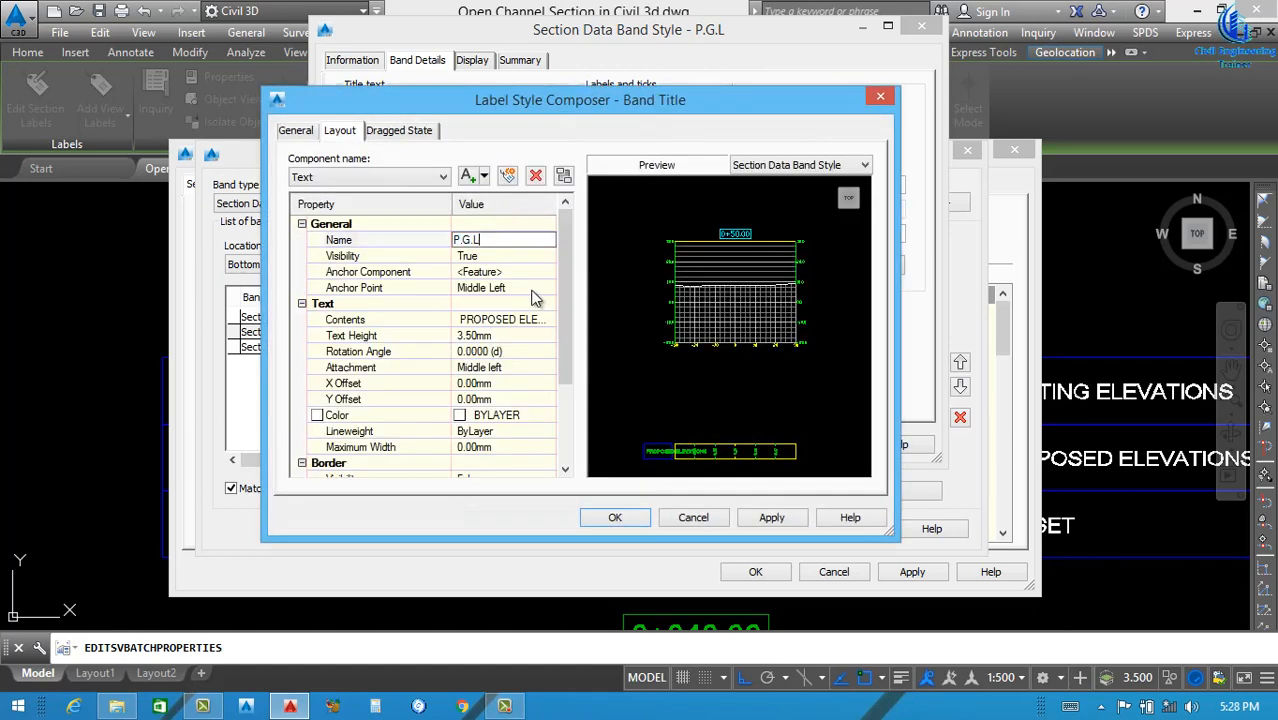
click(525, 288)
click(525, 288)
click(512, 351)
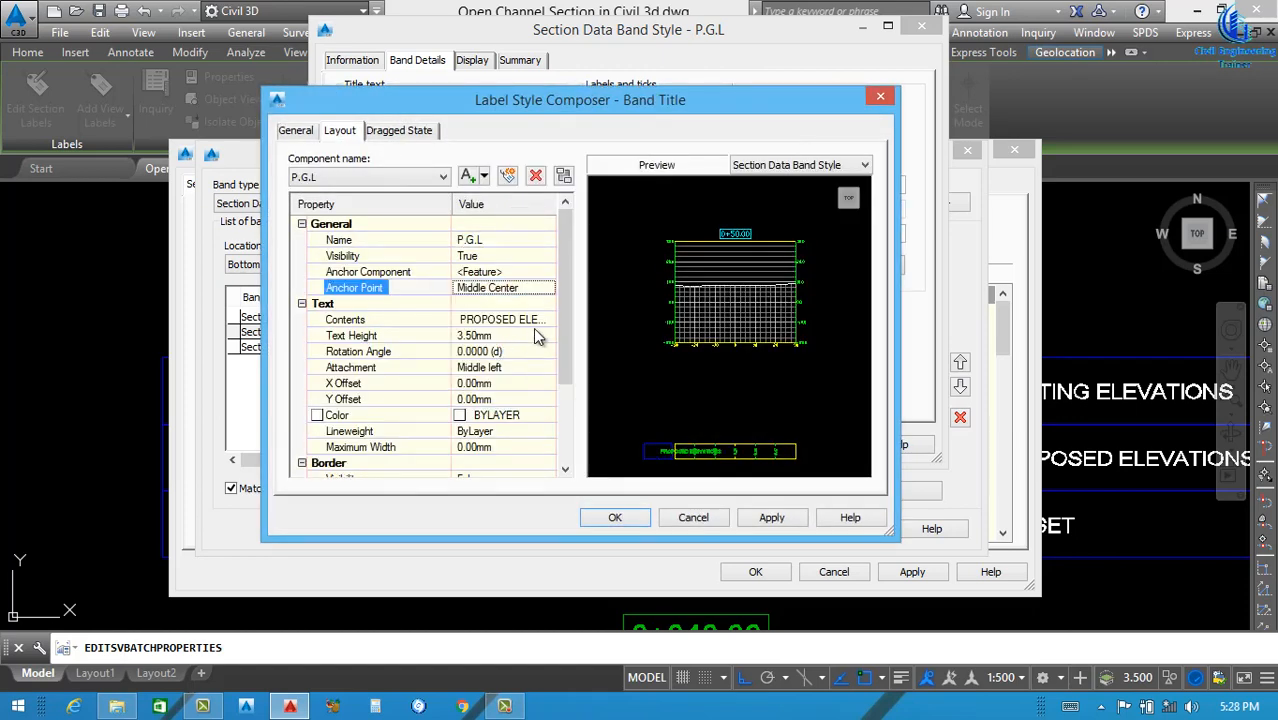
Replace the band title component's PROPOSED ELEVATIONS contents with P.G.L.
click(540, 320)
click(548, 319)
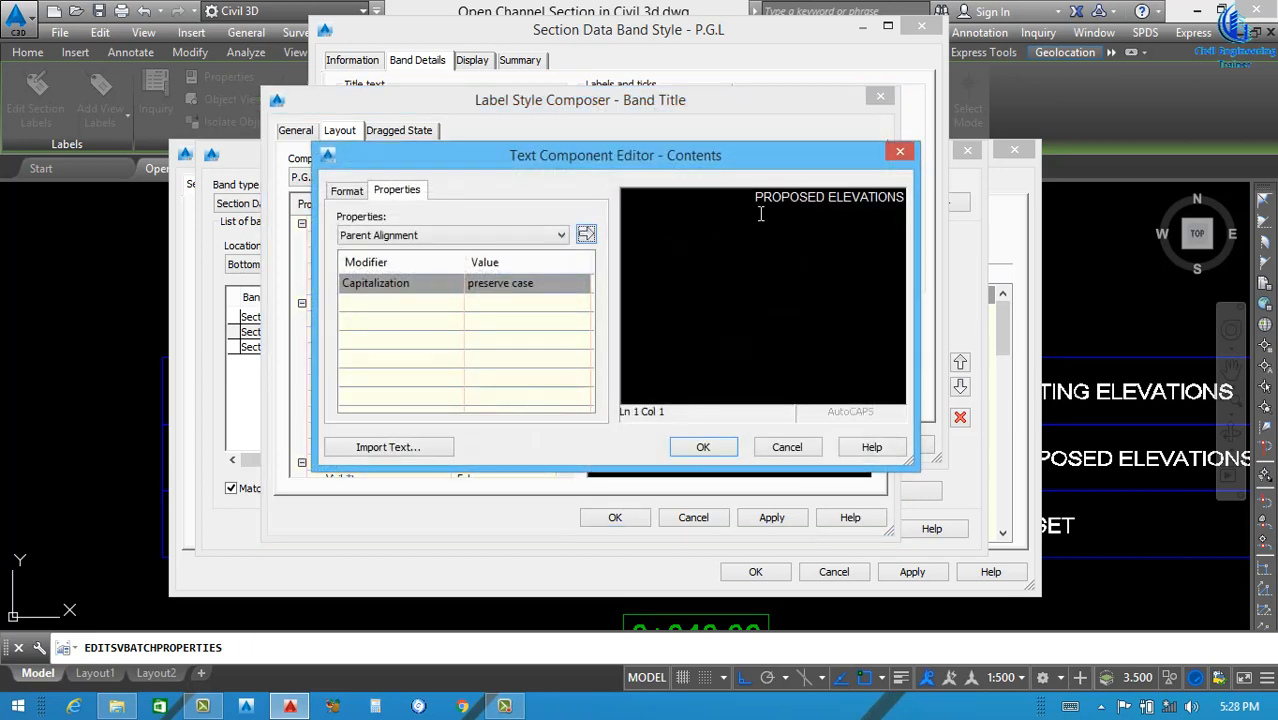
key(ctrl+a)
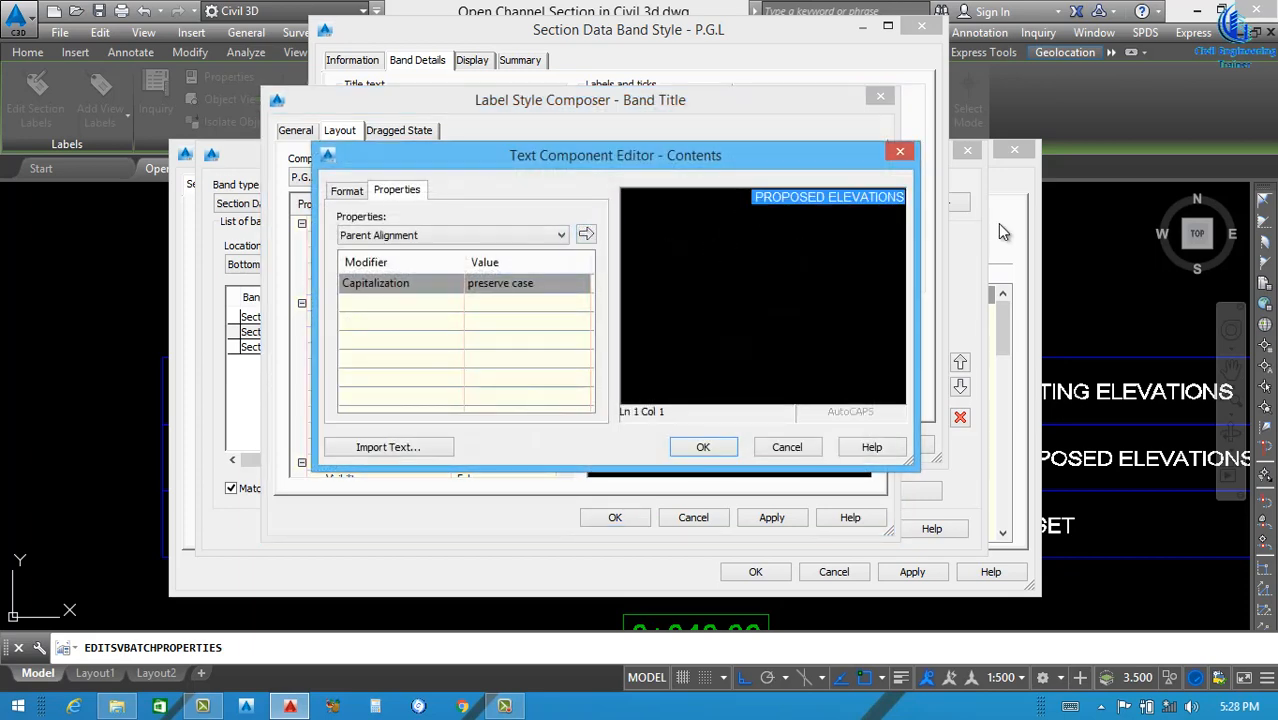
text(P.G.L)
Format the P.G.L title text as blue and bold with center justification, and accept the contents.
key(ctrl+a)
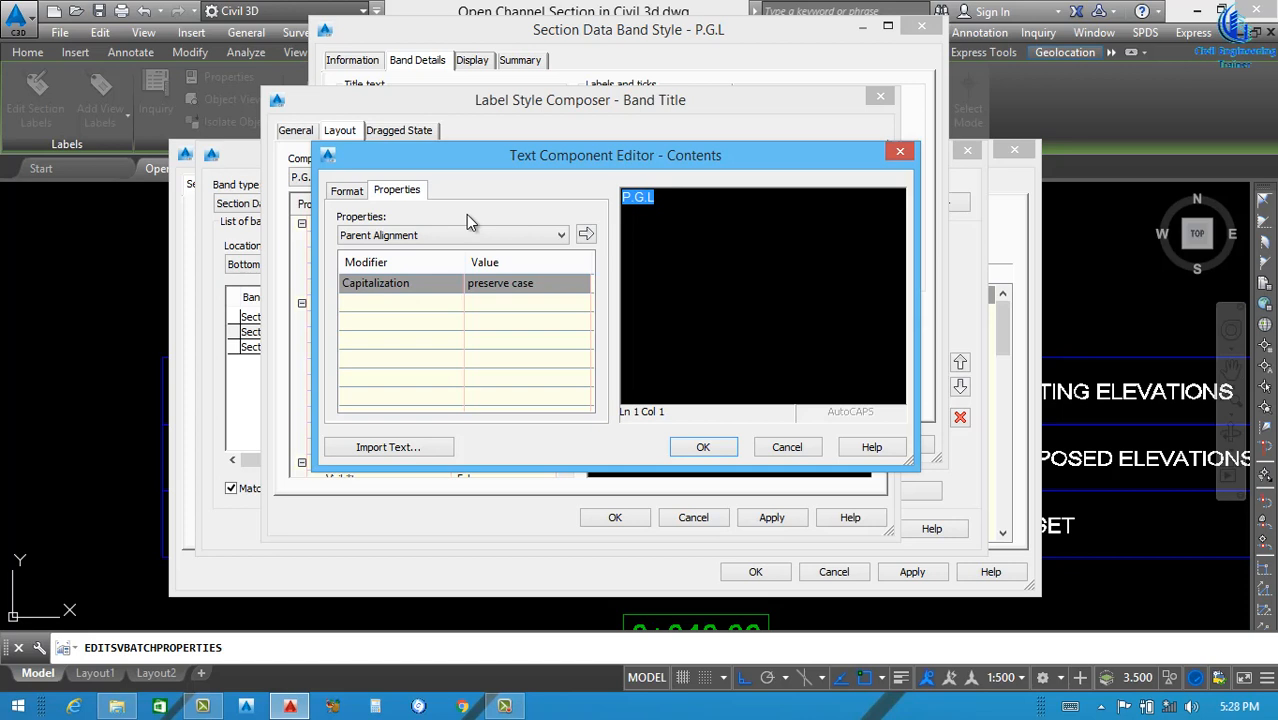
click(360, 196)
click(415, 349)
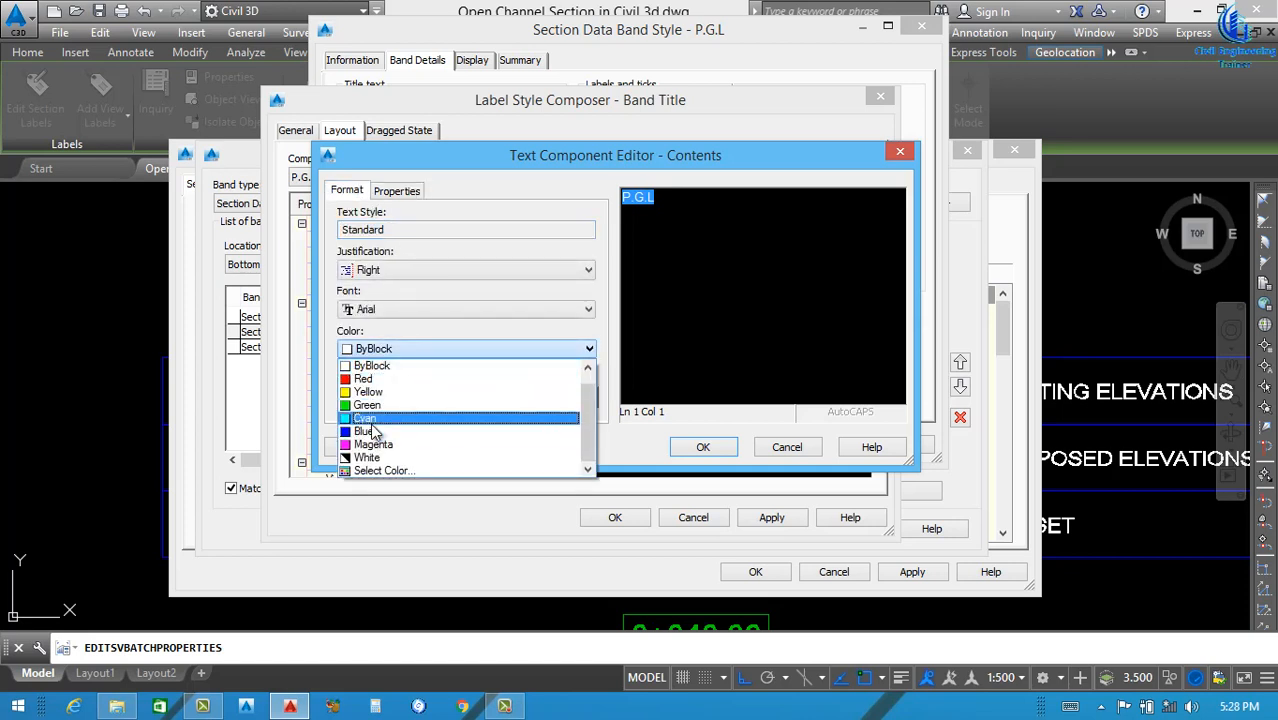
click(368, 431)
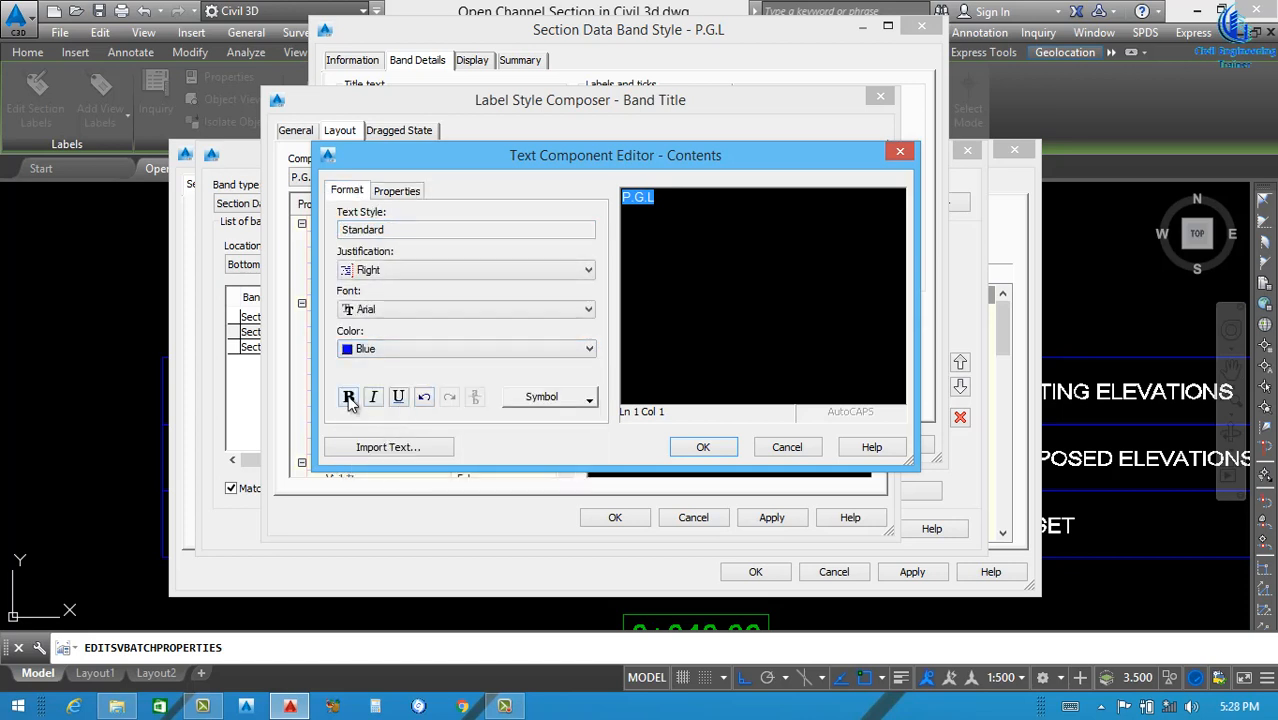
click(349, 397)
click(405, 270)
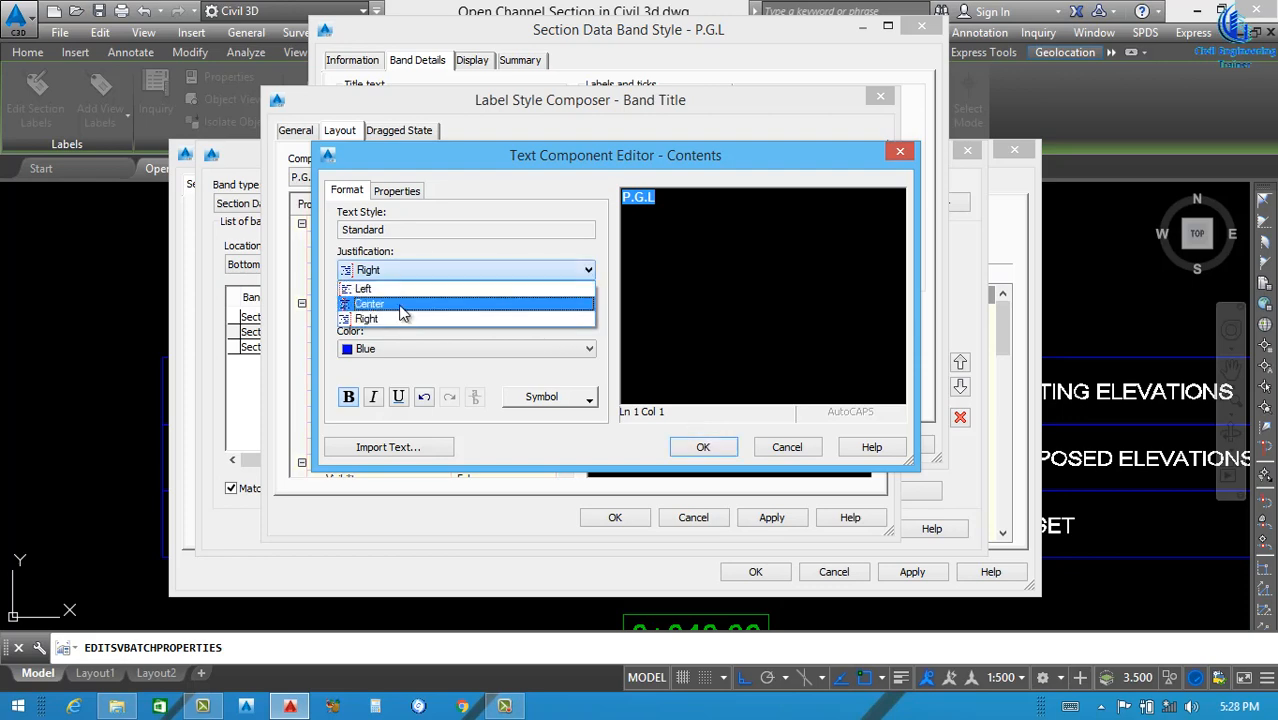
click(394, 298)
click(703, 447)
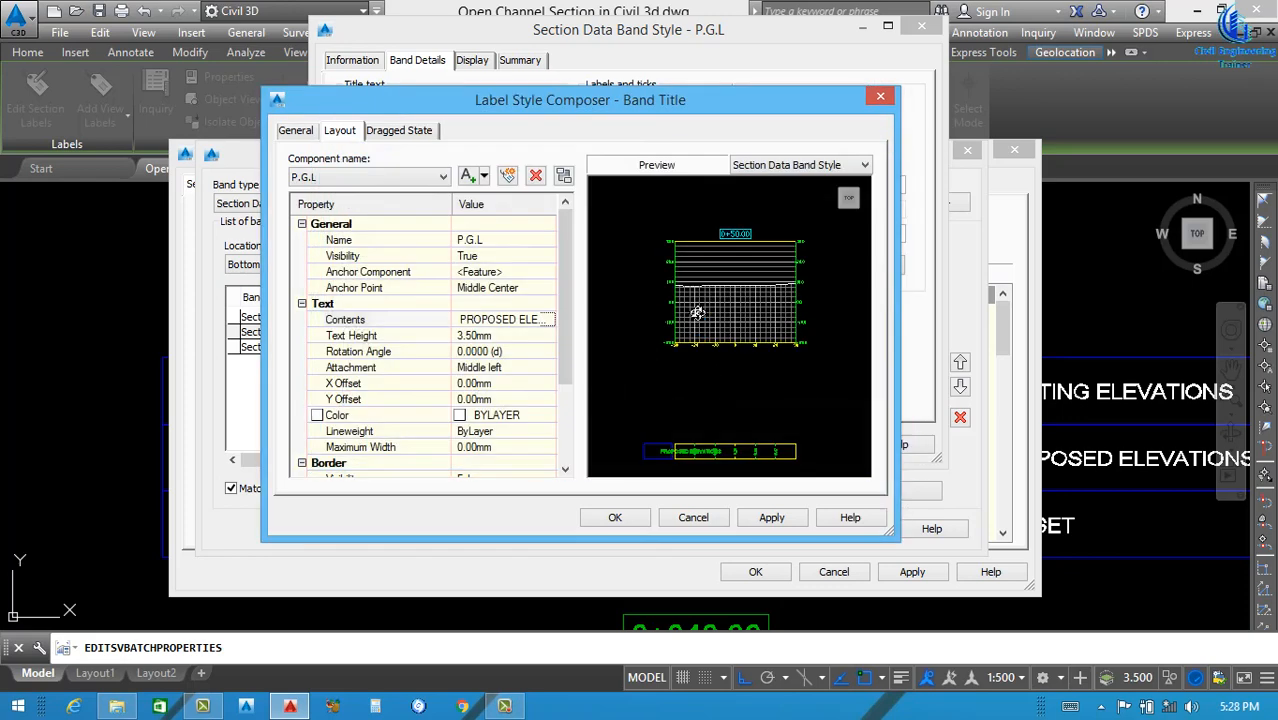
Set the P.G.L title component's attachment to Middle center and its color to blue, and apply the label changes.
click(518, 371)
click(490, 434)
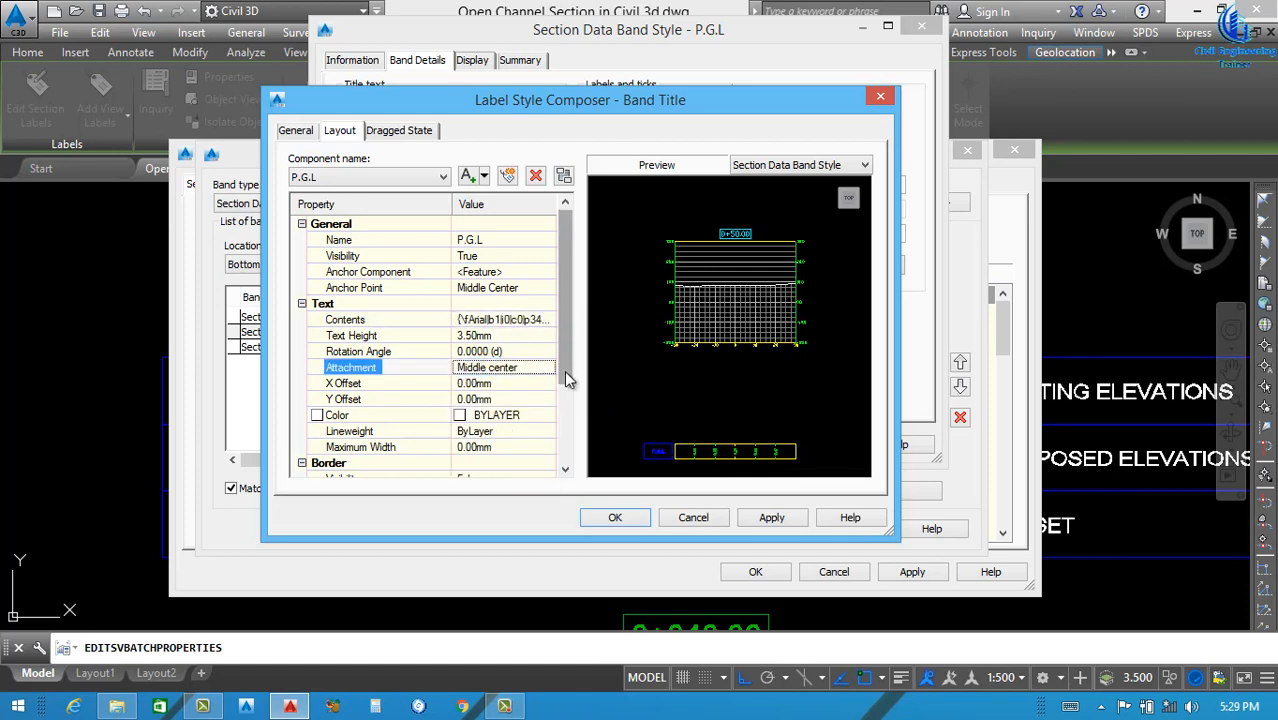
scroll(562, 370, down, 2)
click(530, 335)
click(551, 335)
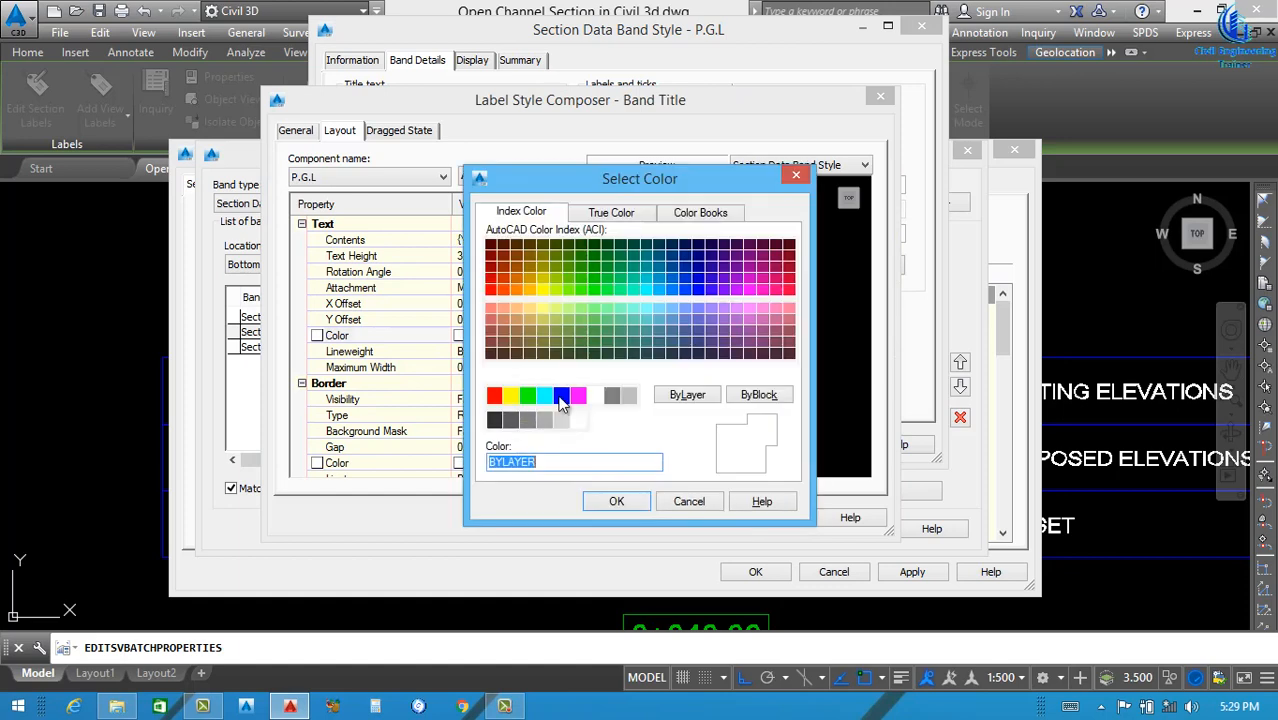
click(561, 395)
click(616, 501)
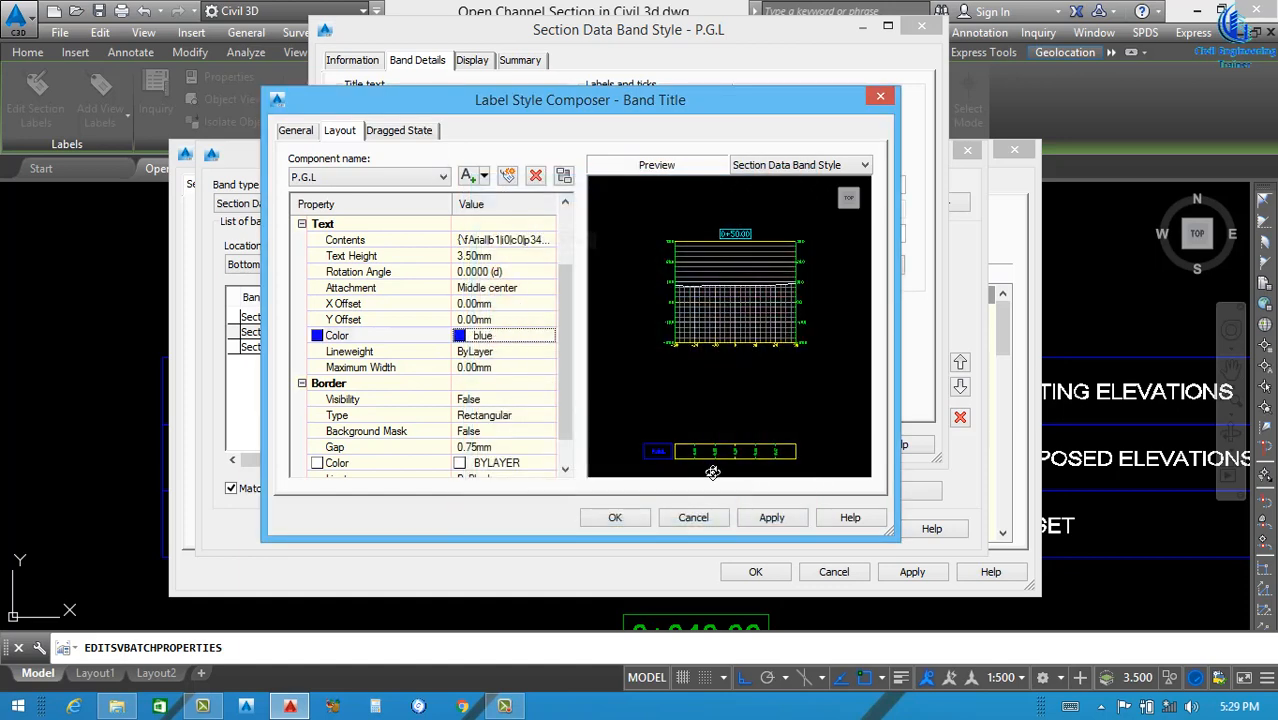
click(779, 521)
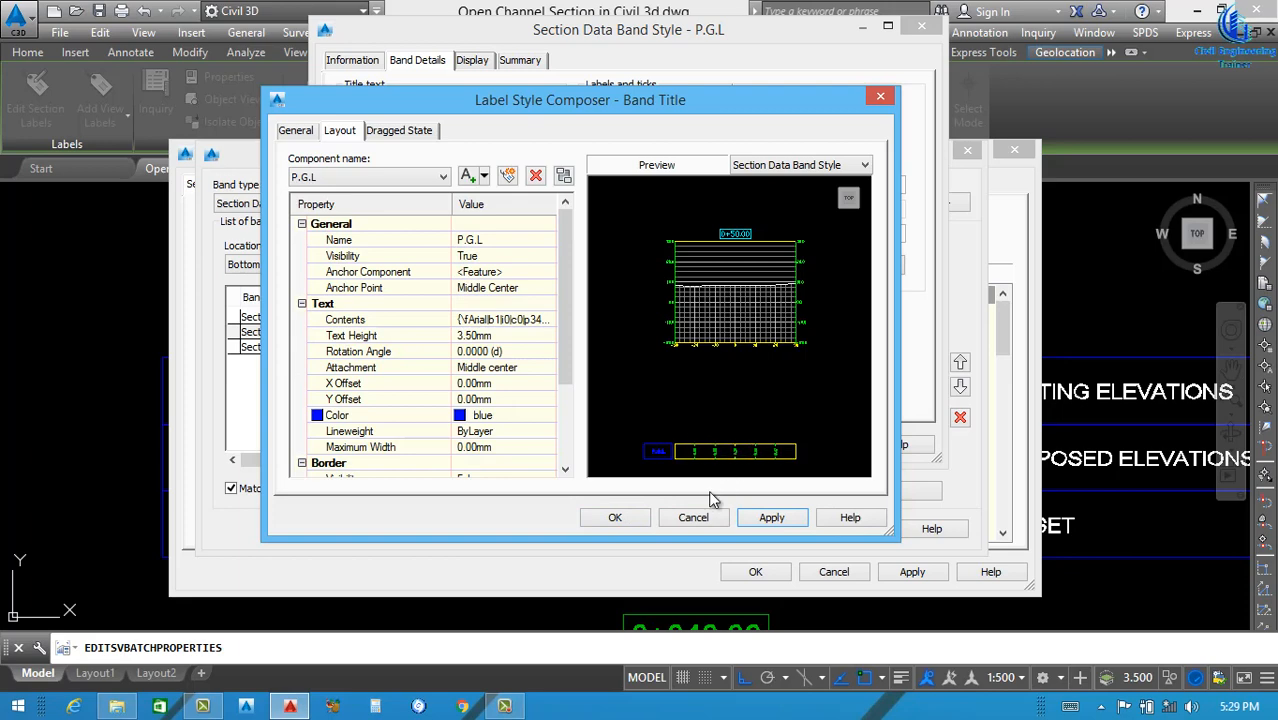
click(615, 517)
Set the display color of the P.G.L style's Band Border component to blue.
click(474, 62)
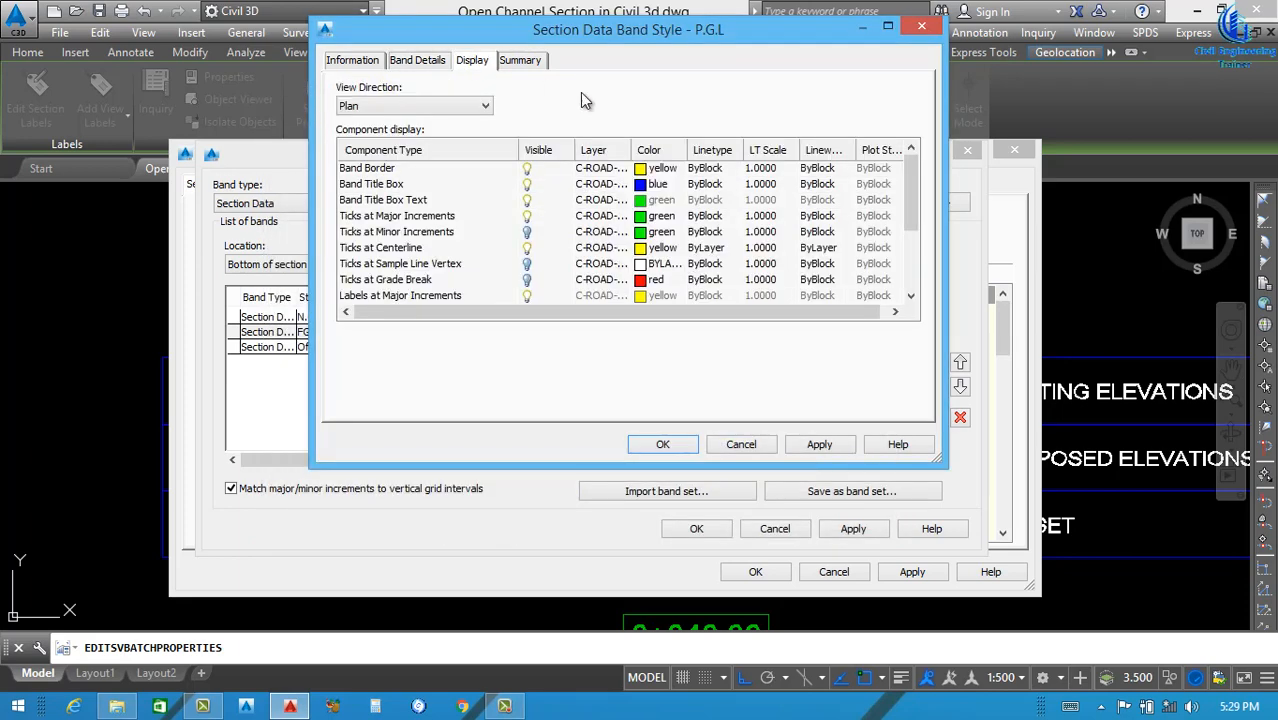
click(645, 168)
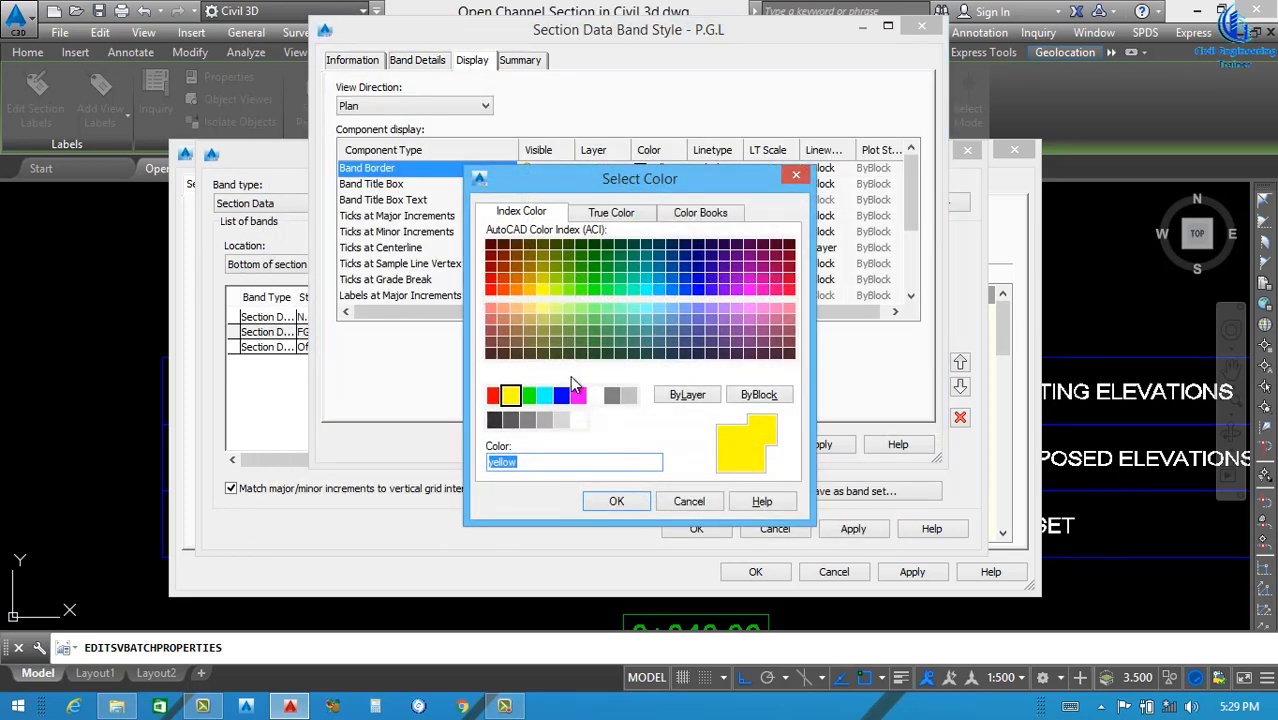
click(561, 396)
click(616, 501)
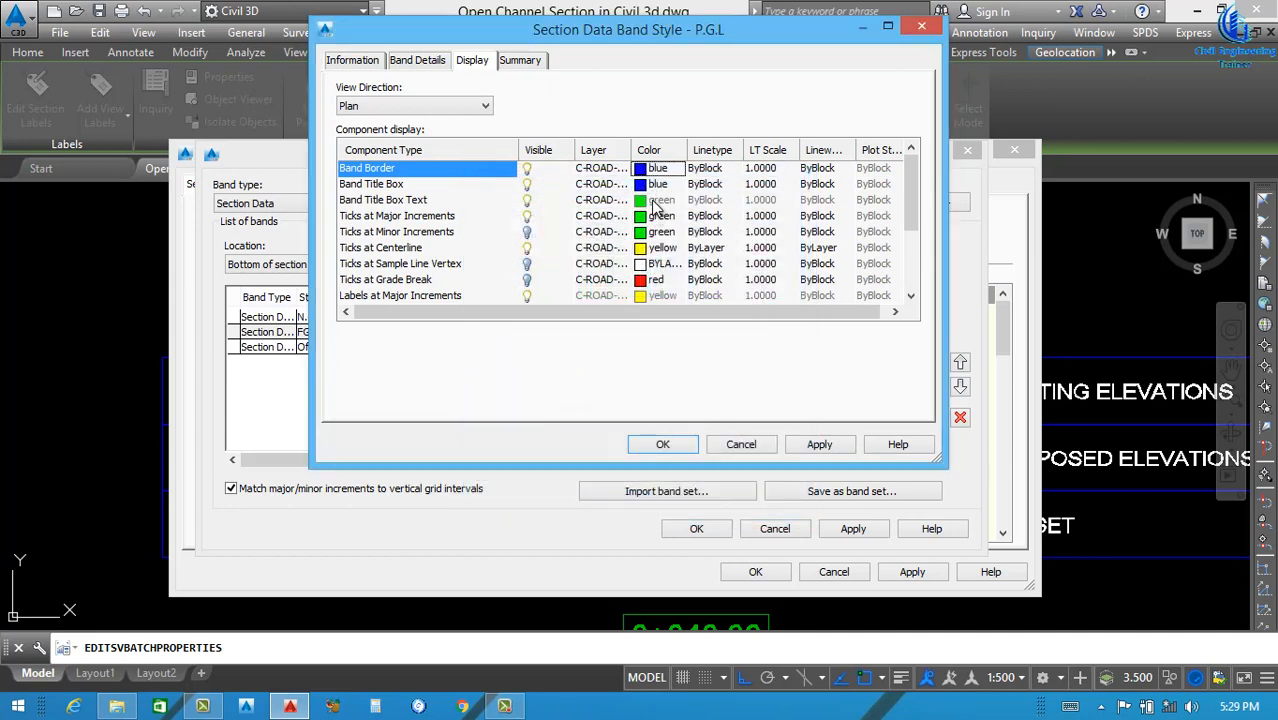
click(641, 201)
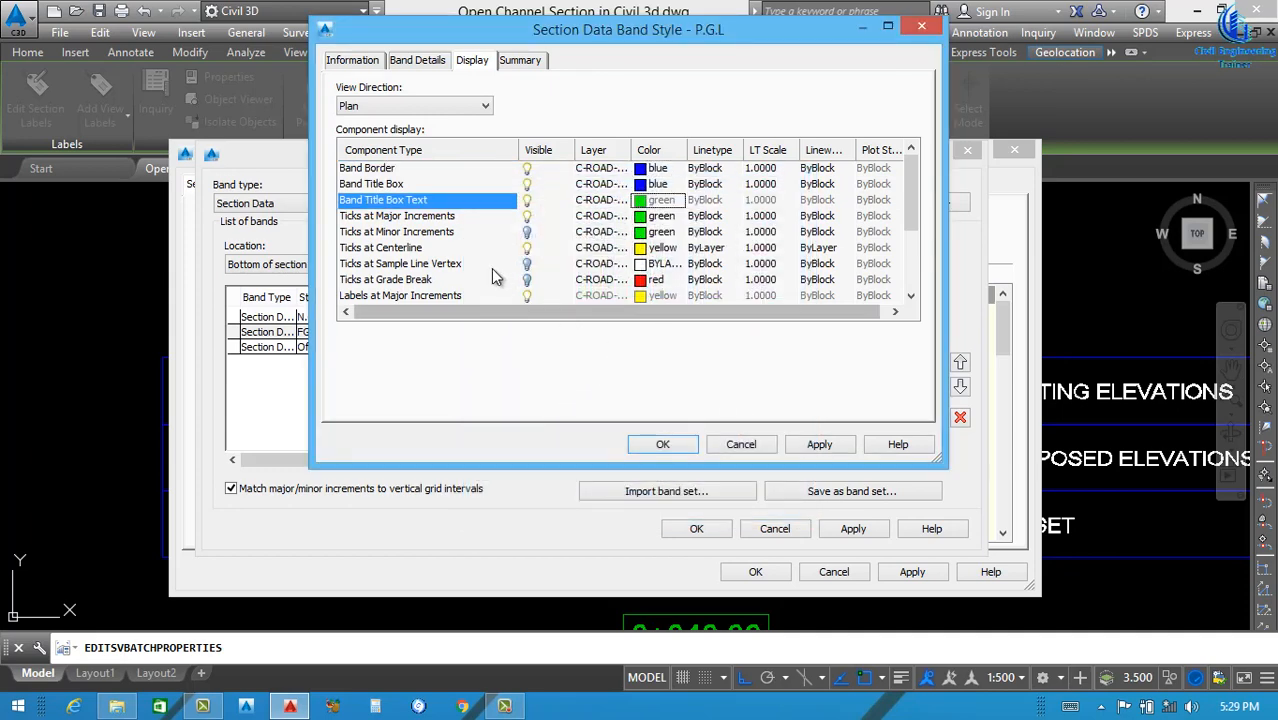
Set the Ticks at Major Increments and Ticks at Centerline colors of the P.G.L style to blue and apply them.
click(647, 216)
click(647, 216)
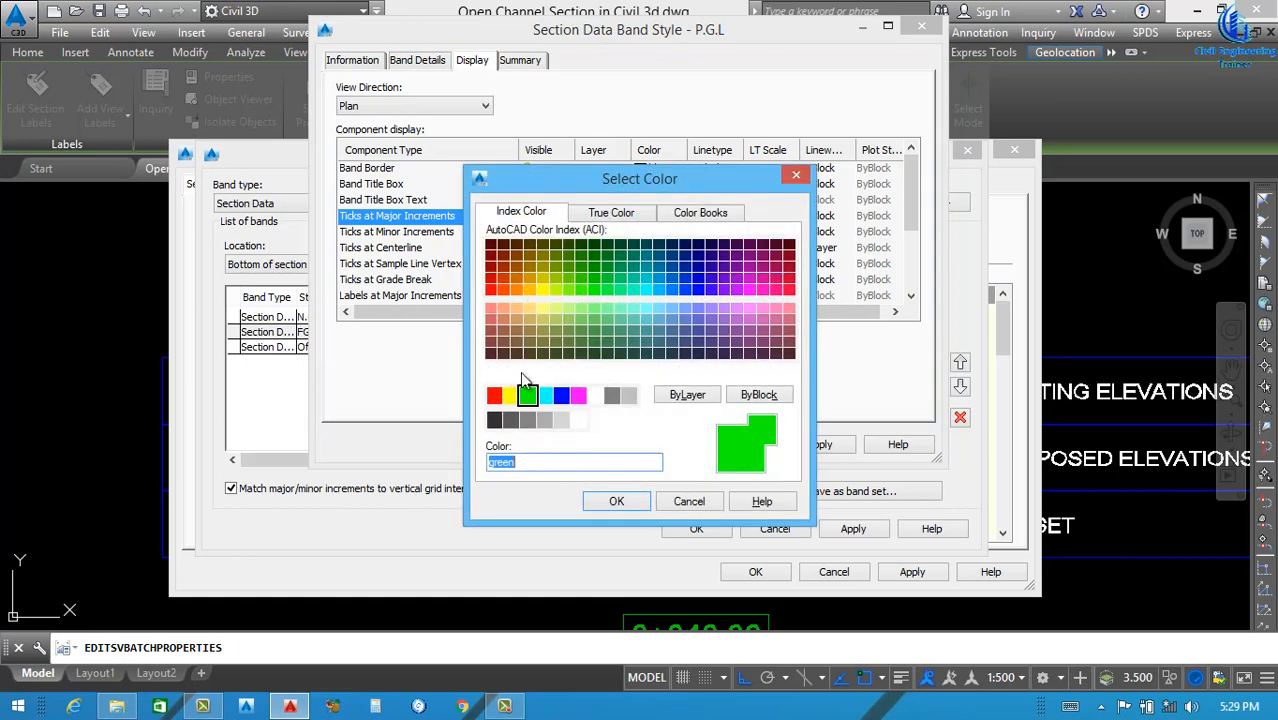
click(561, 396)
click(613, 502)
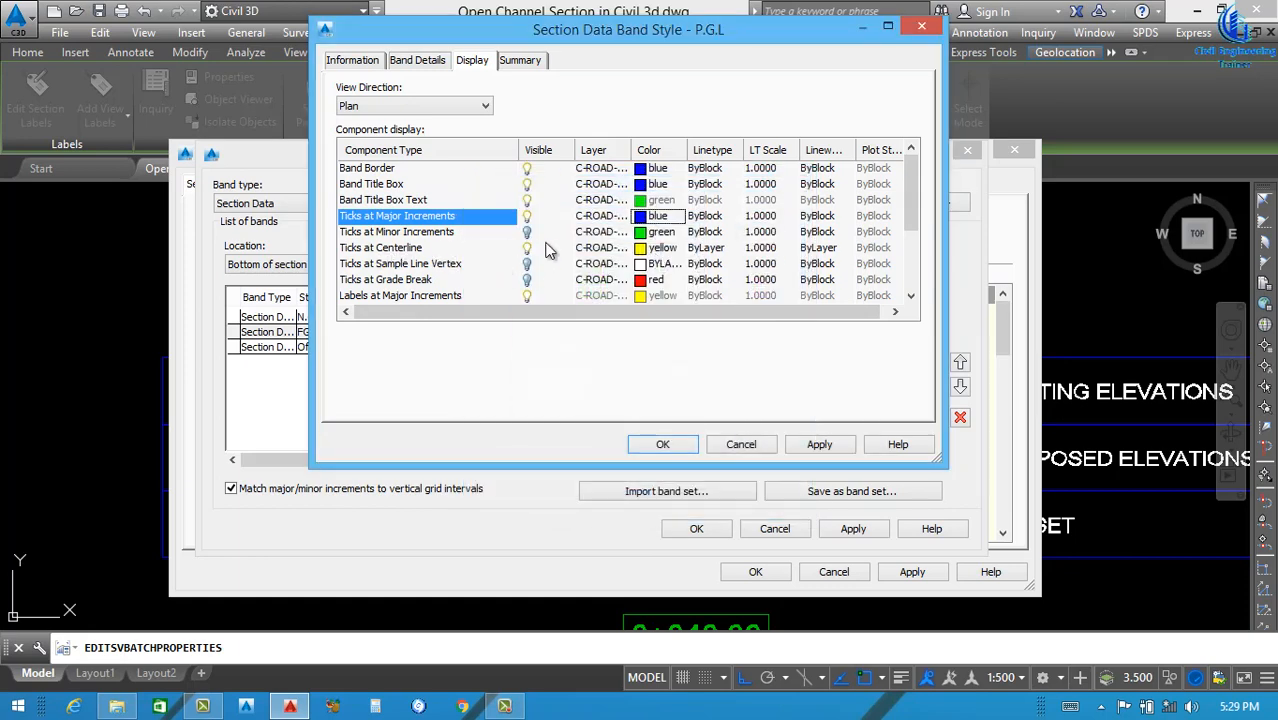
click(650, 248)
click(650, 248)
click(561, 396)
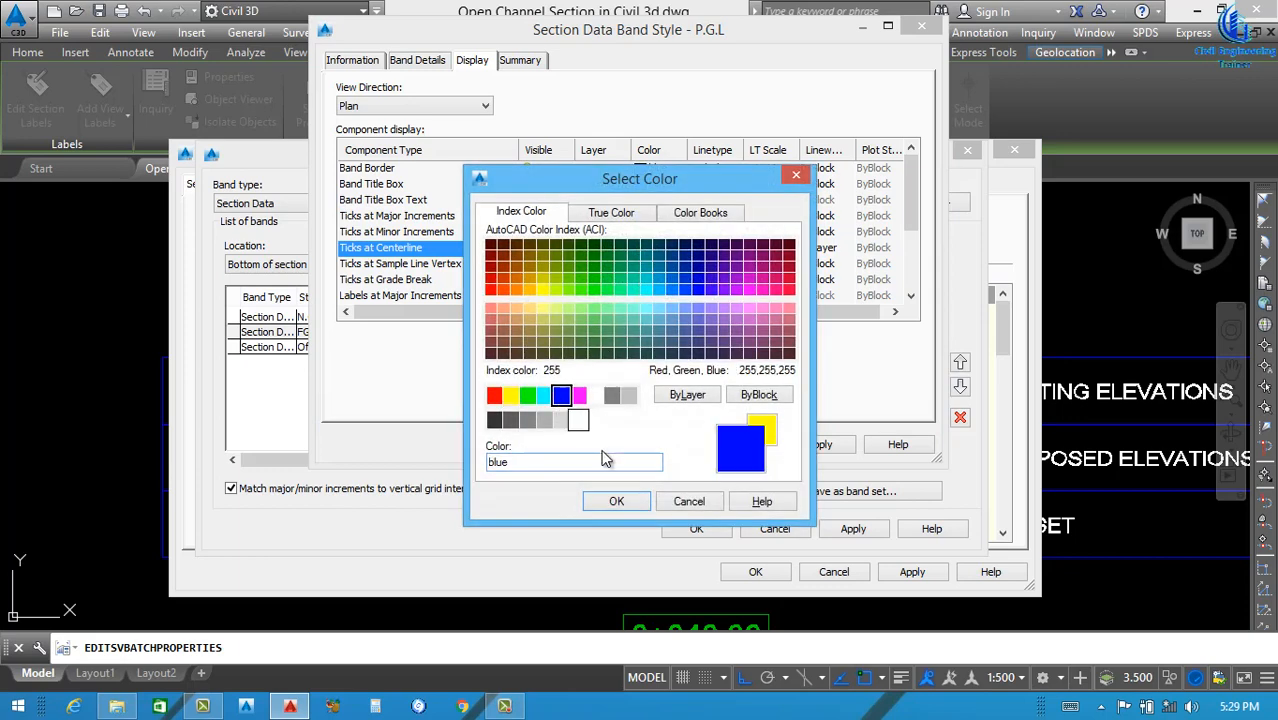
click(616, 502)
click(819, 446)
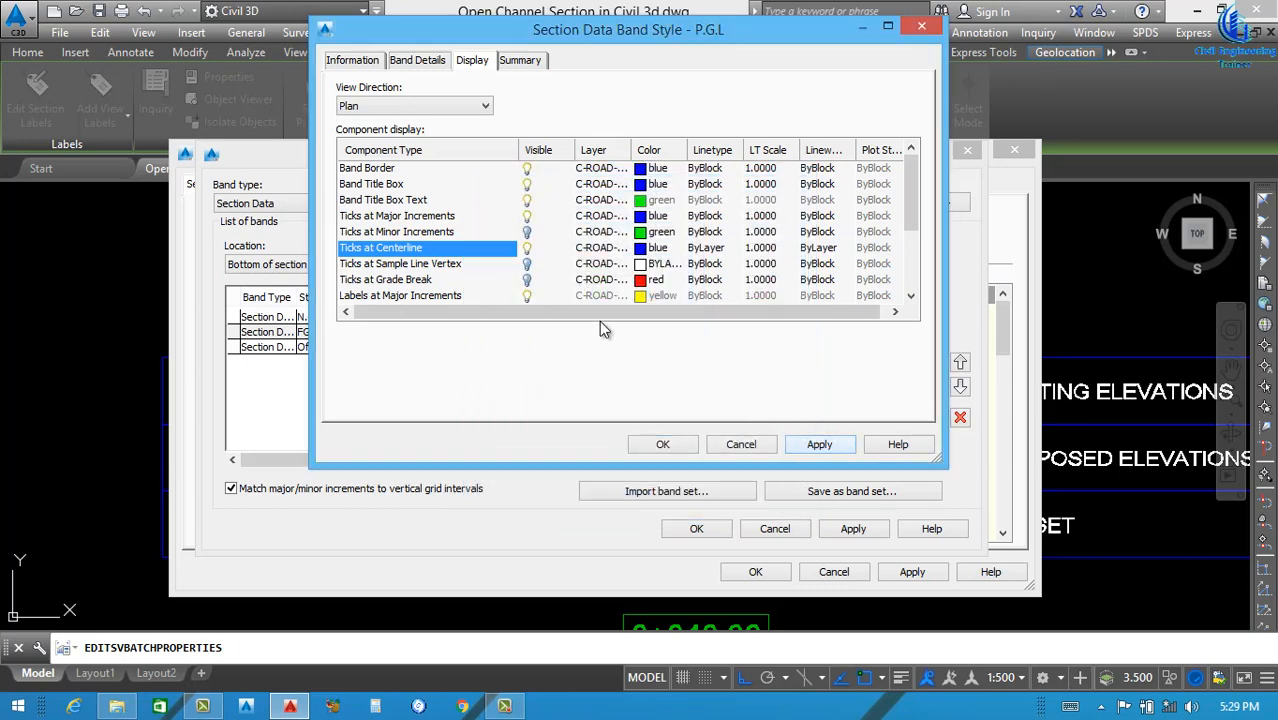
Replace the Major Increment label contents of the P.G.L band style with Section2 Elevation at 0.01 precision.
click(414, 64)
click(824, 266)
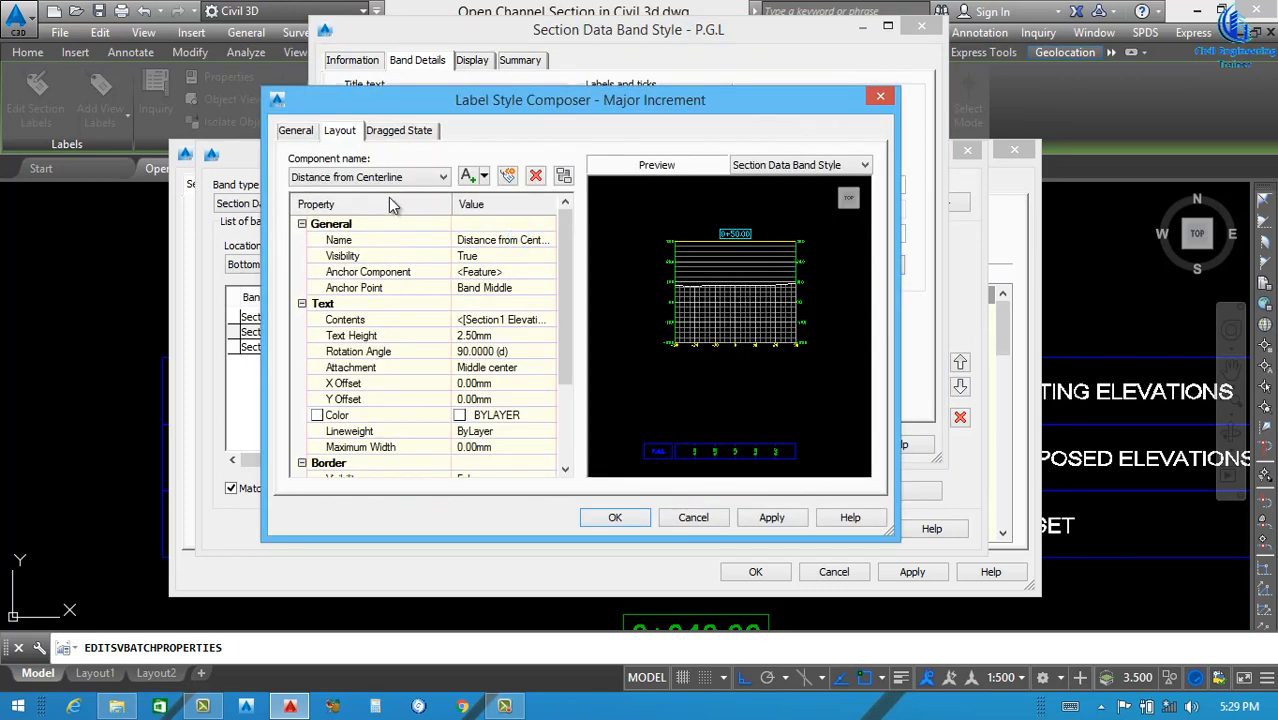
click(549, 319)
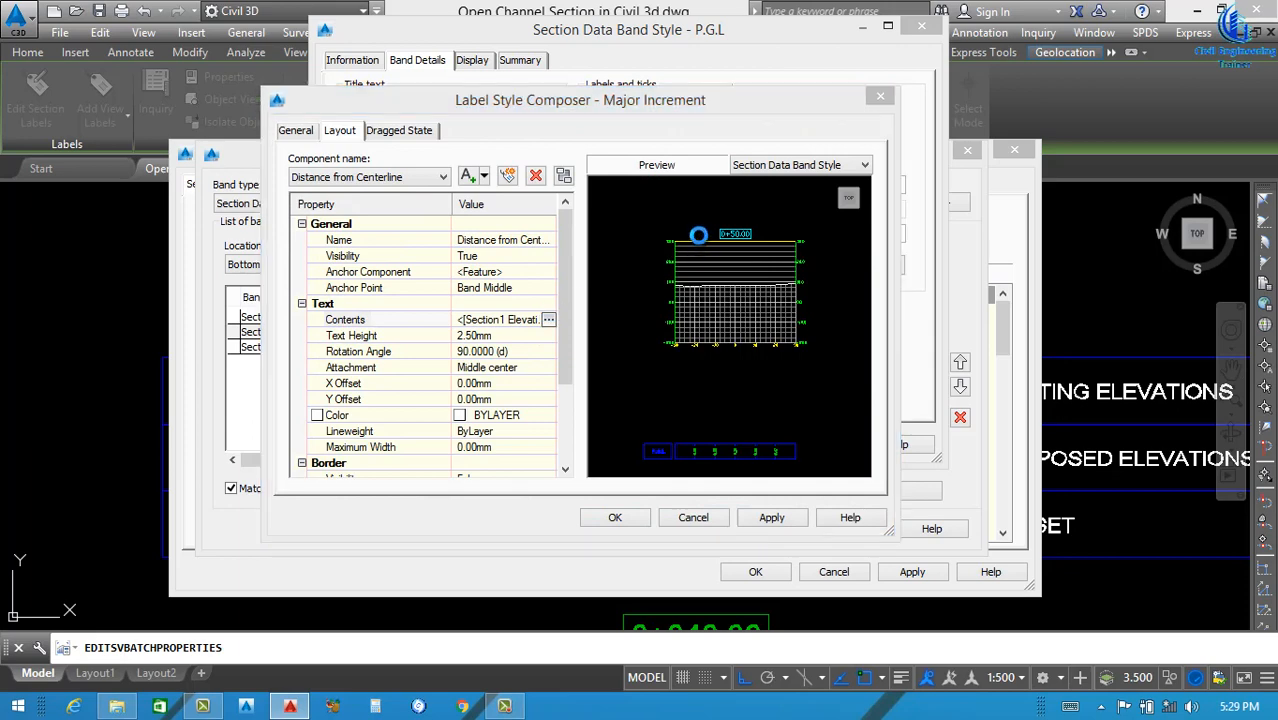
click(707, 200)
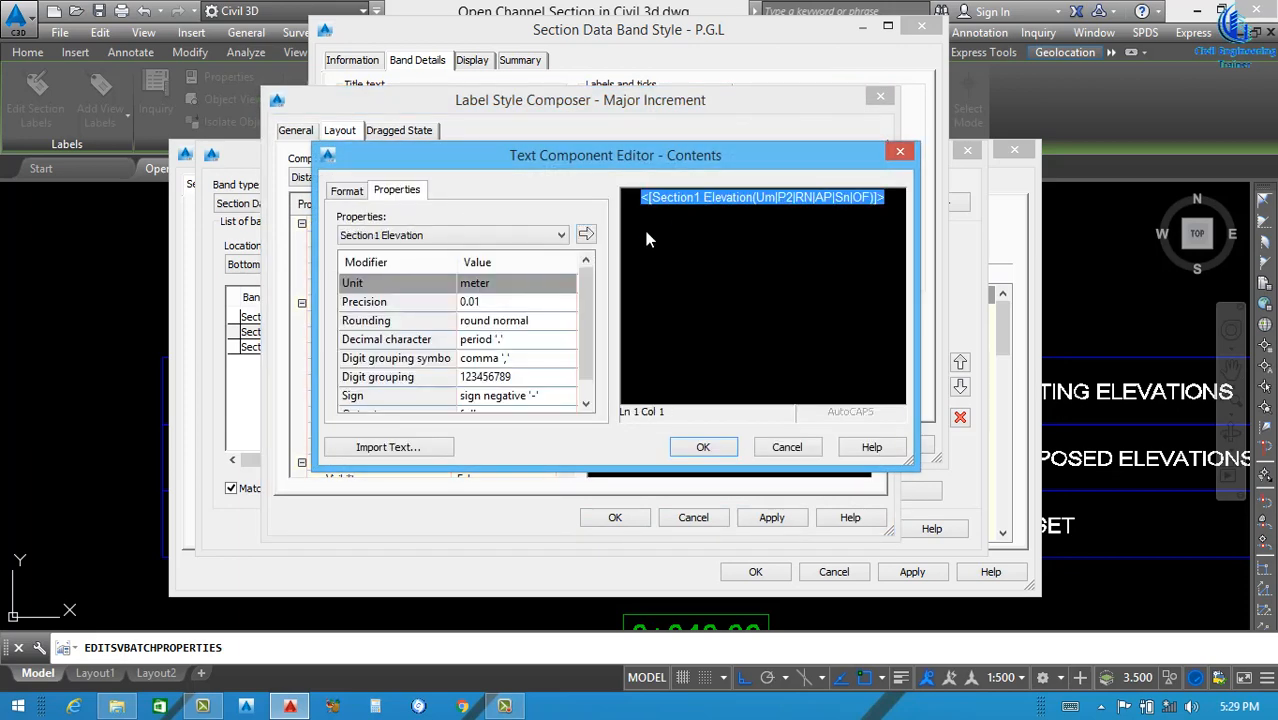
click(445, 237)
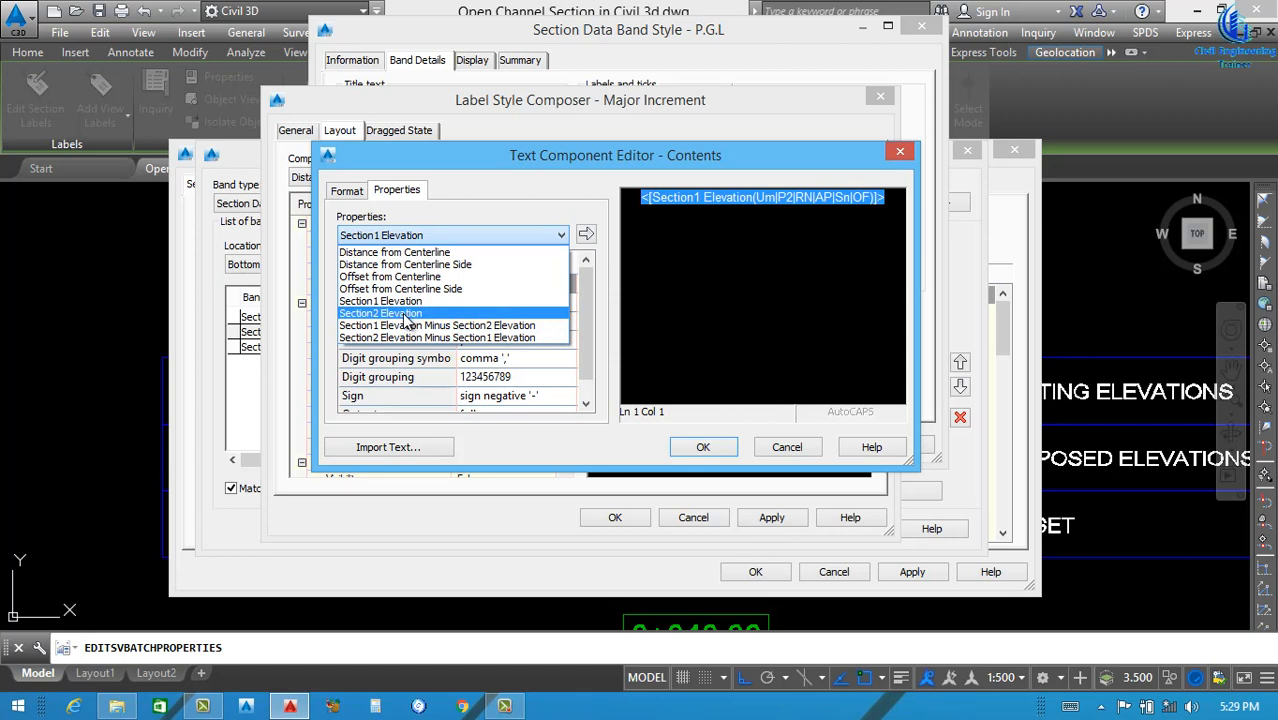
click(390, 313)
click(508, 305)
click(508, 302)
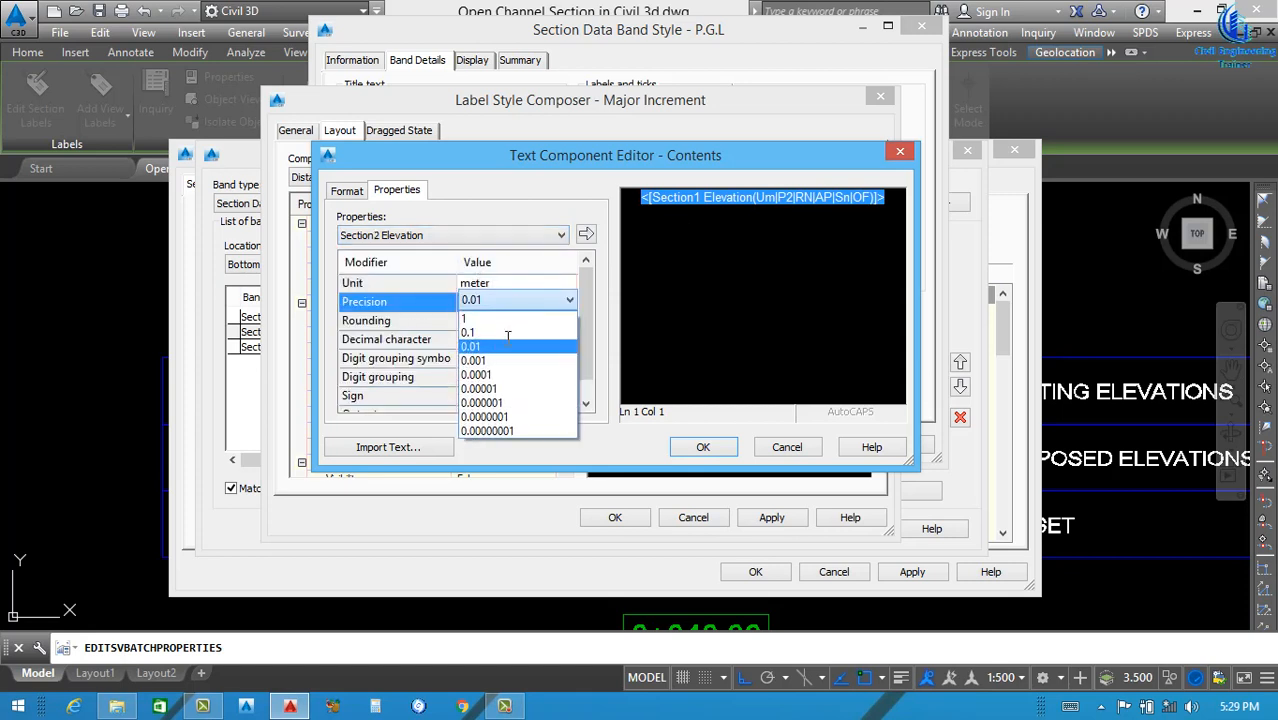
click(496, 360)
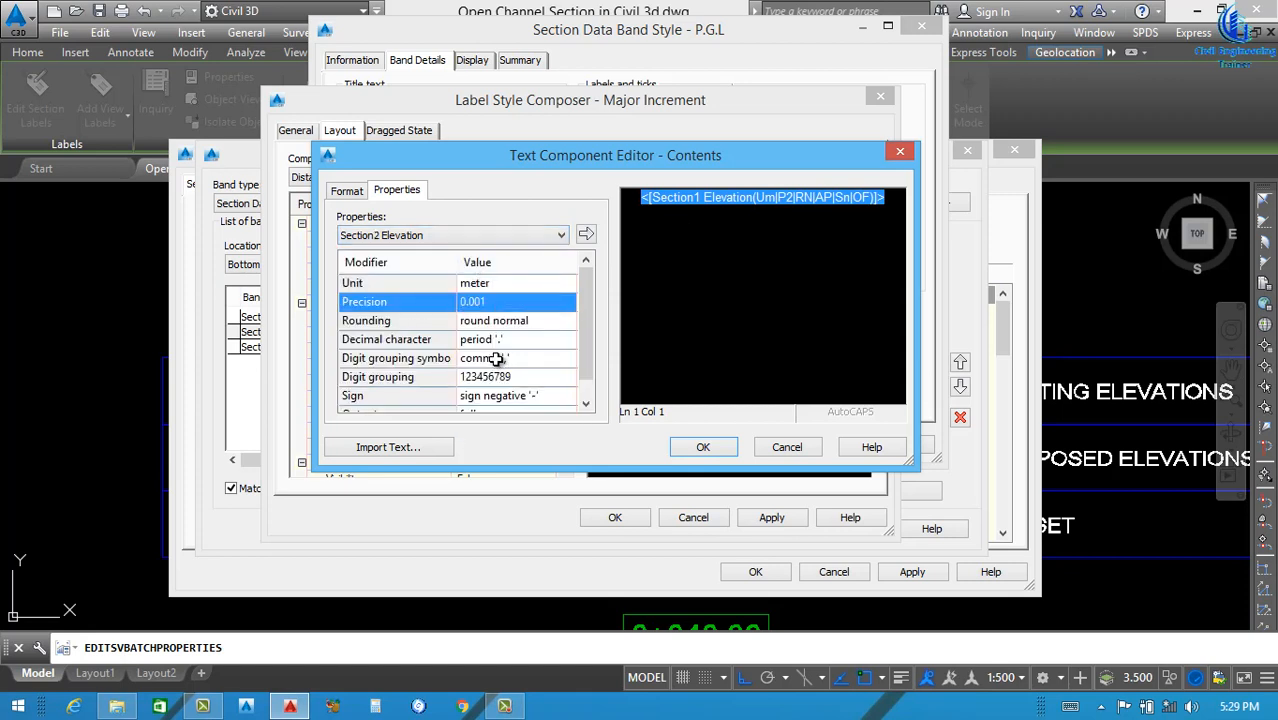
click(510, 301)
click(510, 301)
click(484, 340)
click(585, 236)
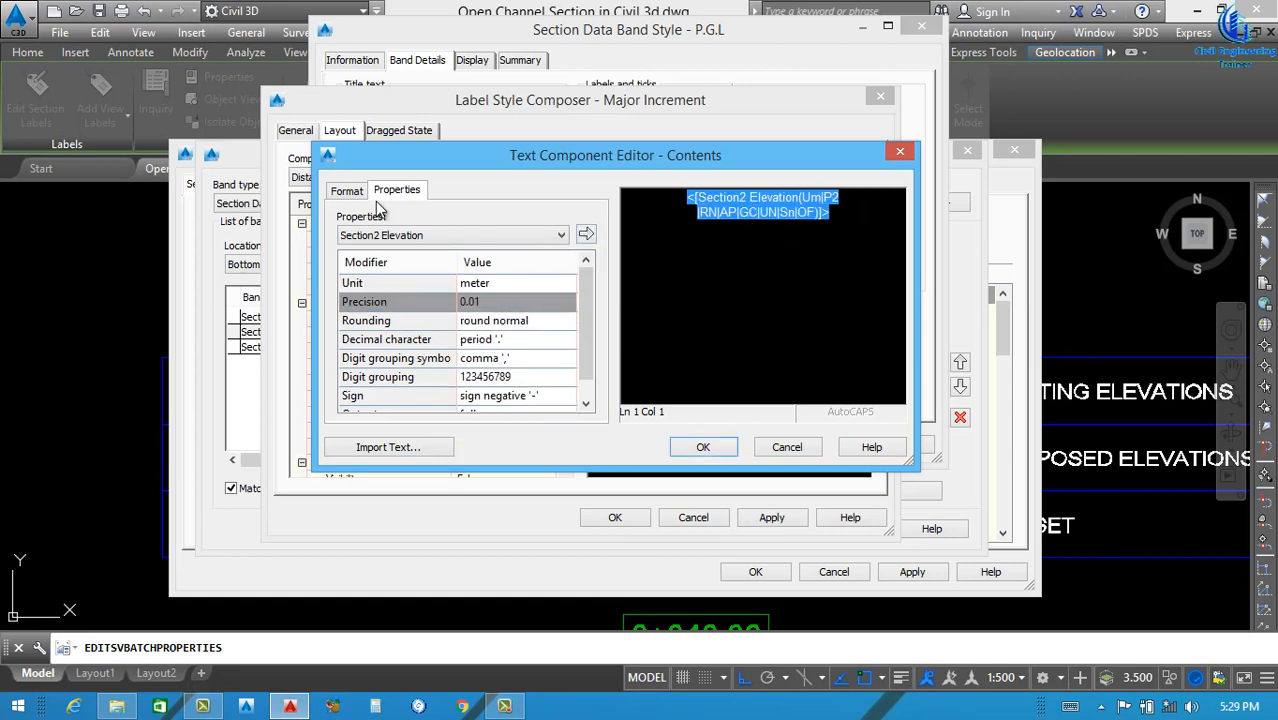
Format the Section2 Elevation label text as blue and bold, and accept the contents.
click(346, 191)
click(399, 348)
click(396, 358)
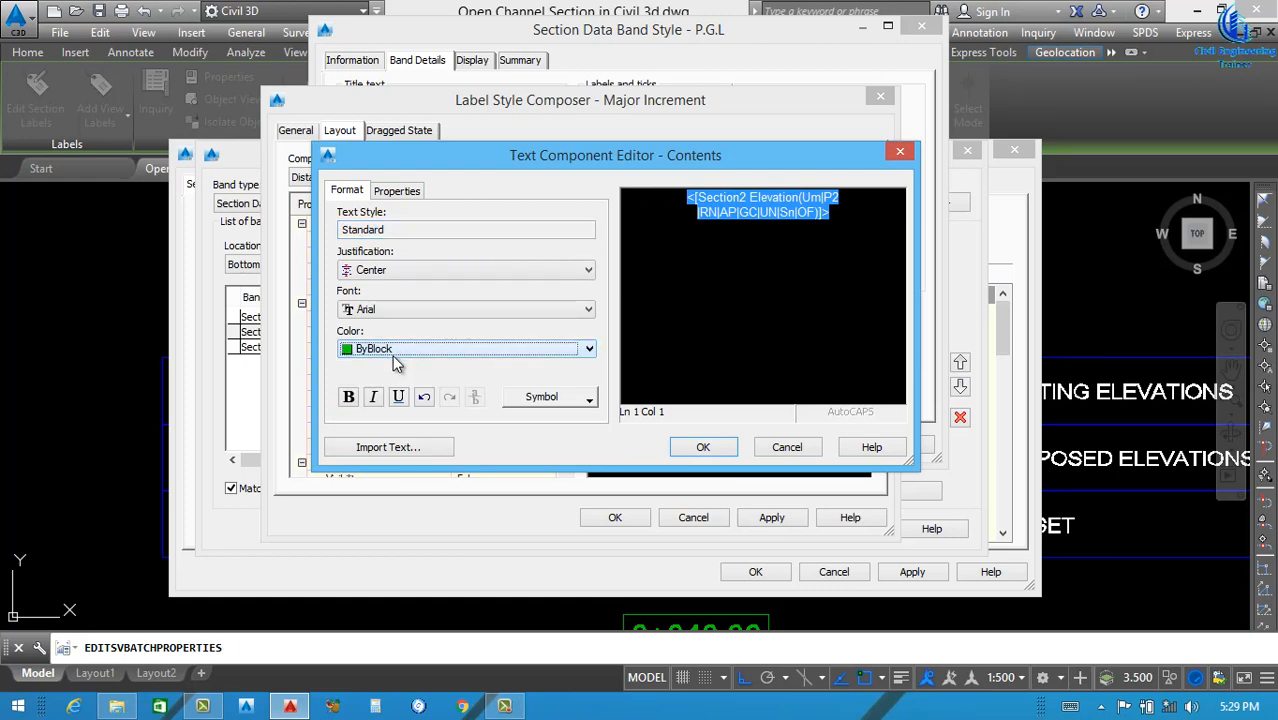
click(393, 355)
click(381, 439)
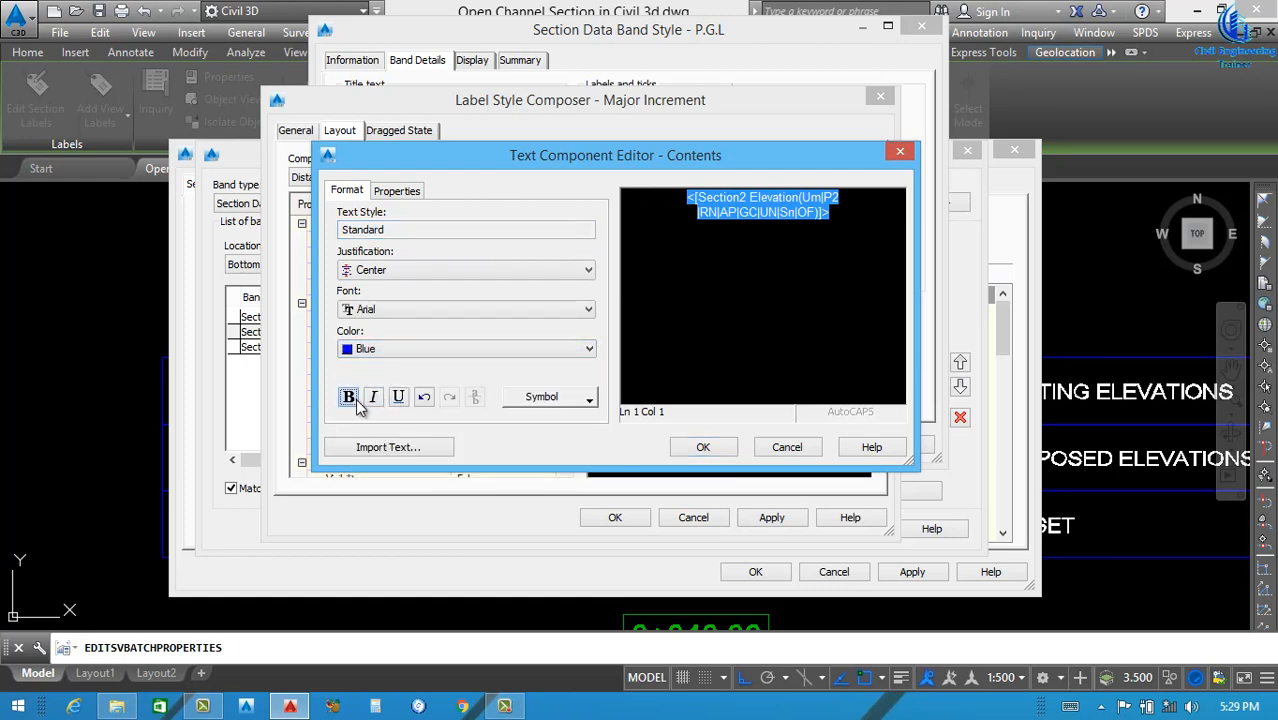
click(350, 397)
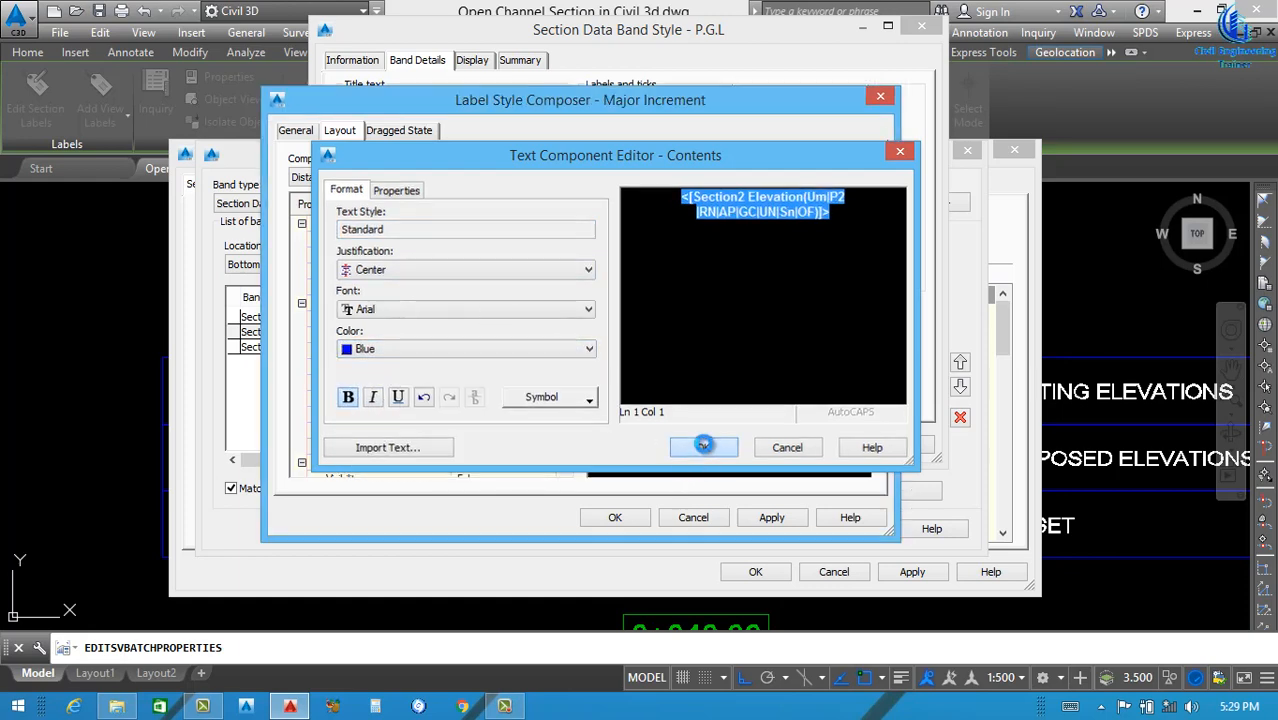
click(703, 449)
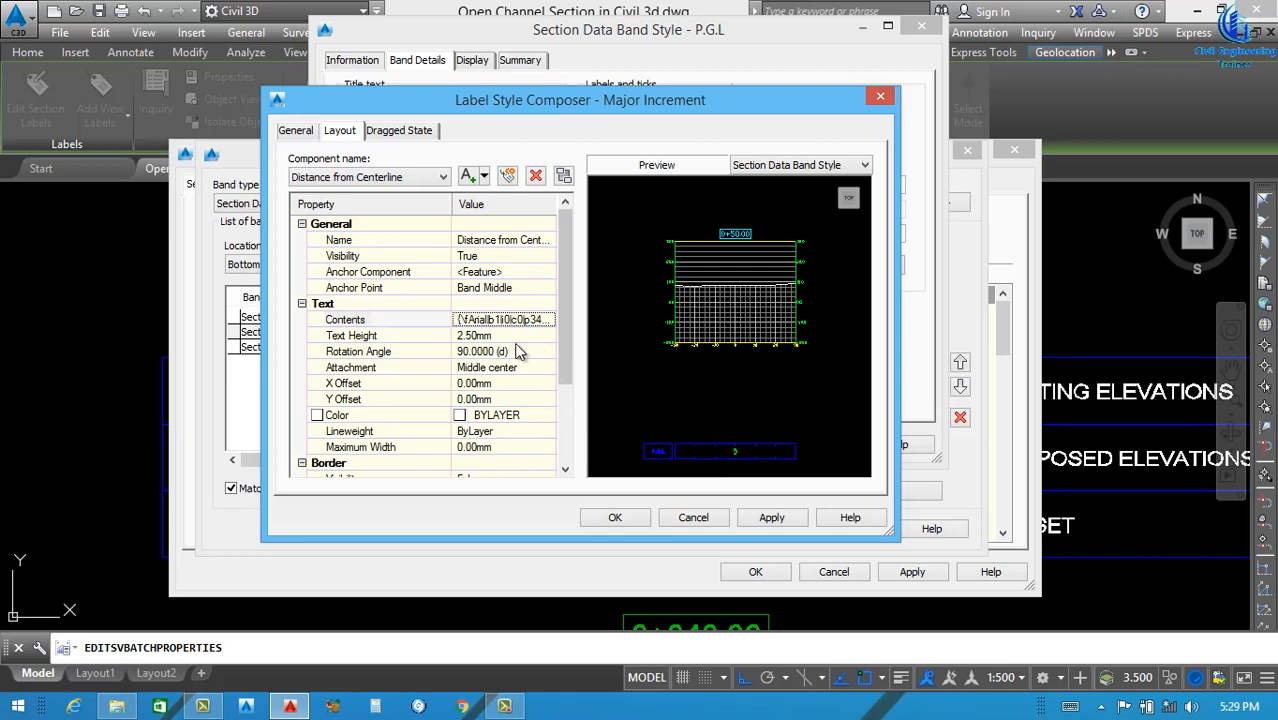
Set the Major Increment label component's color to blue, then apply and accept the label changes.
click(548, 416)
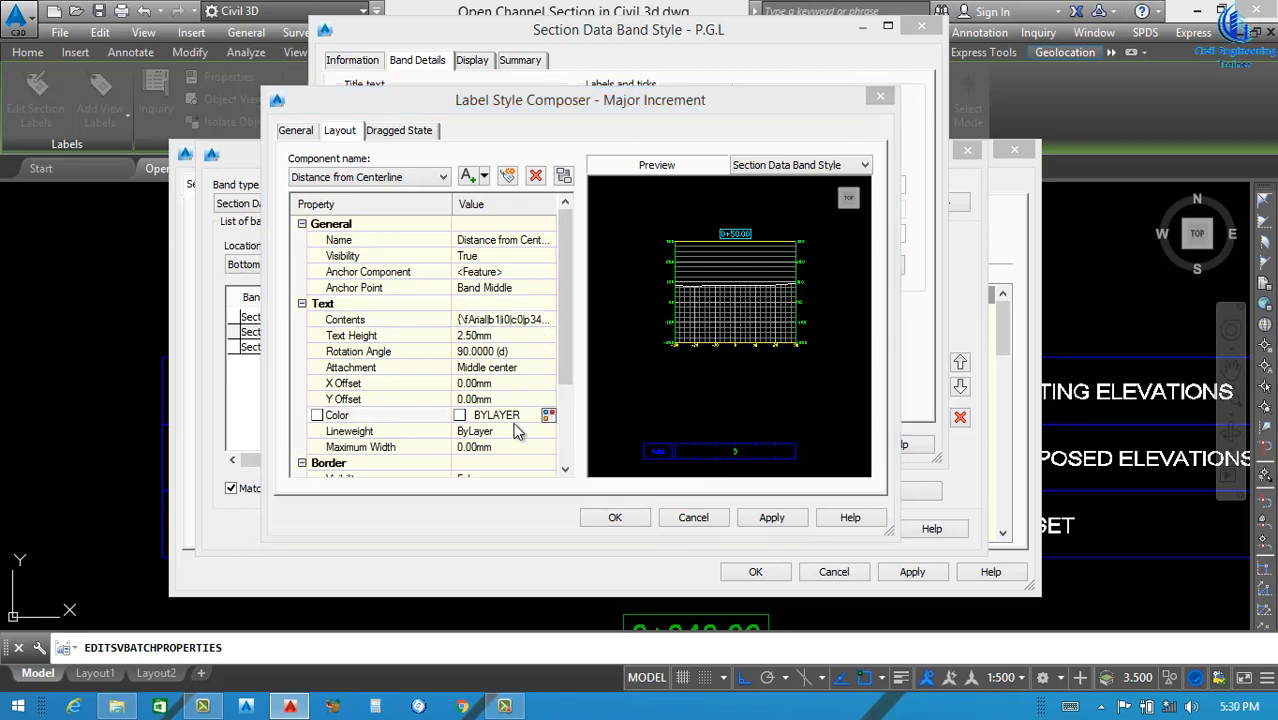
click(561, 397)
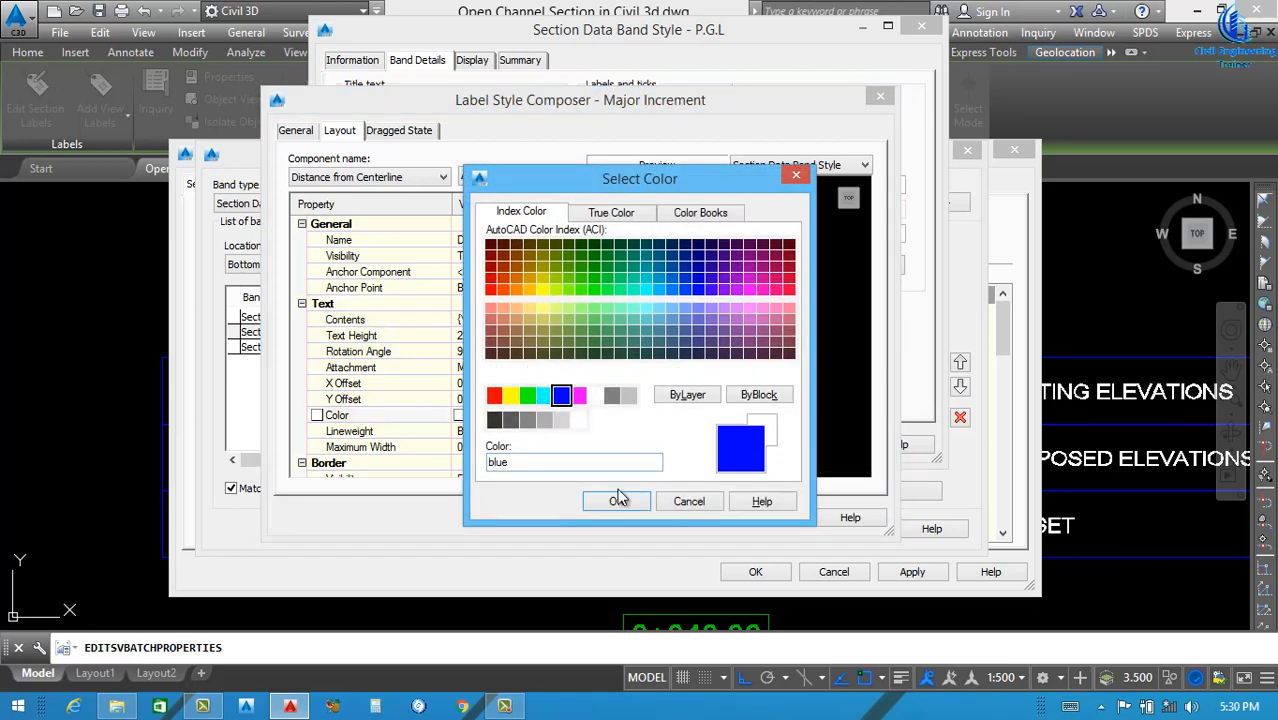
click(616, 501)
click(771, 521)
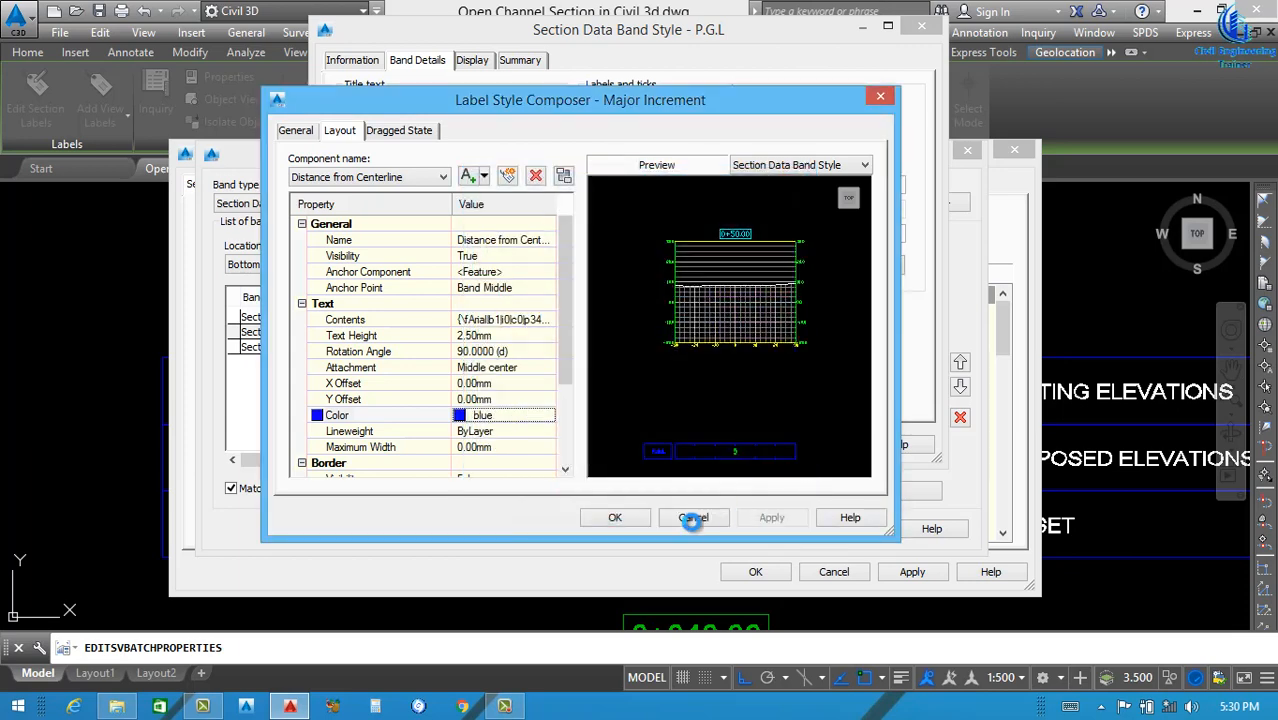
click(615, 518)
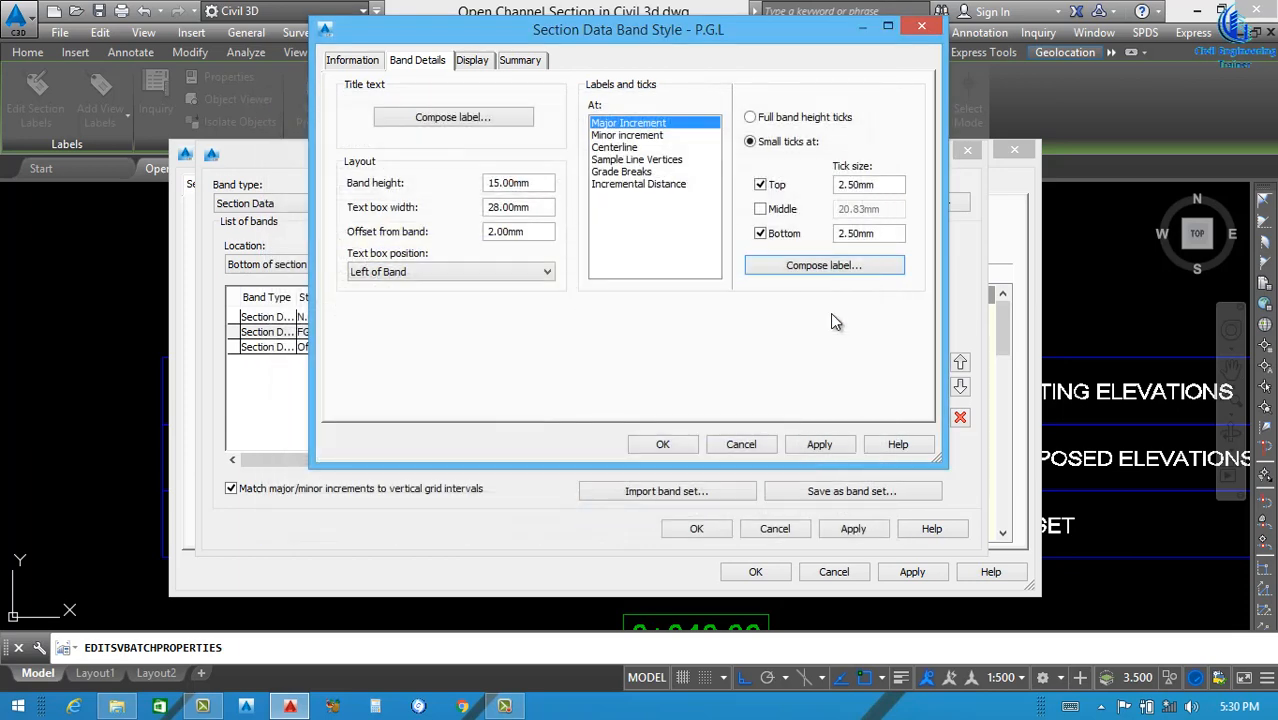
Apply the P.G.L band style edits and assign P.G.L to the FG Elevations band.
click(818, 445)
click(662, 444)
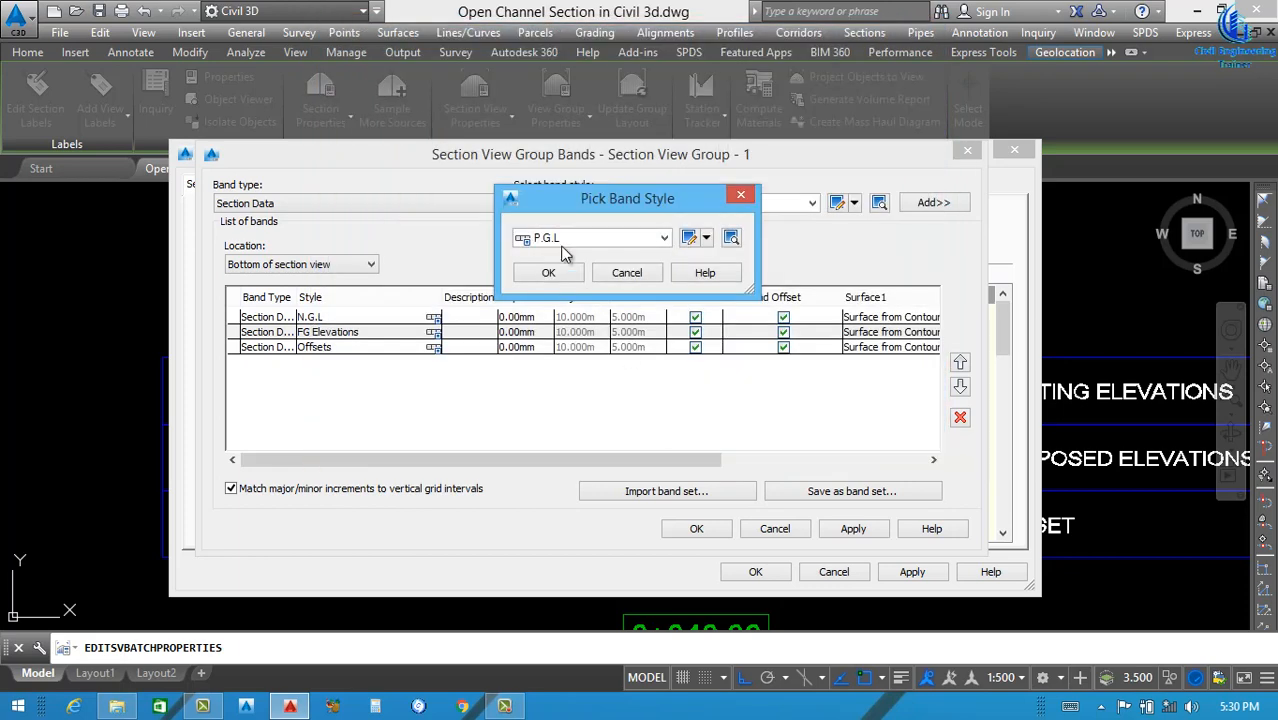
click(549, 274)
Edit the Offsets band style, setting its text box width to 28 mm and its offset from band to 2 mm.
click(433, 347)
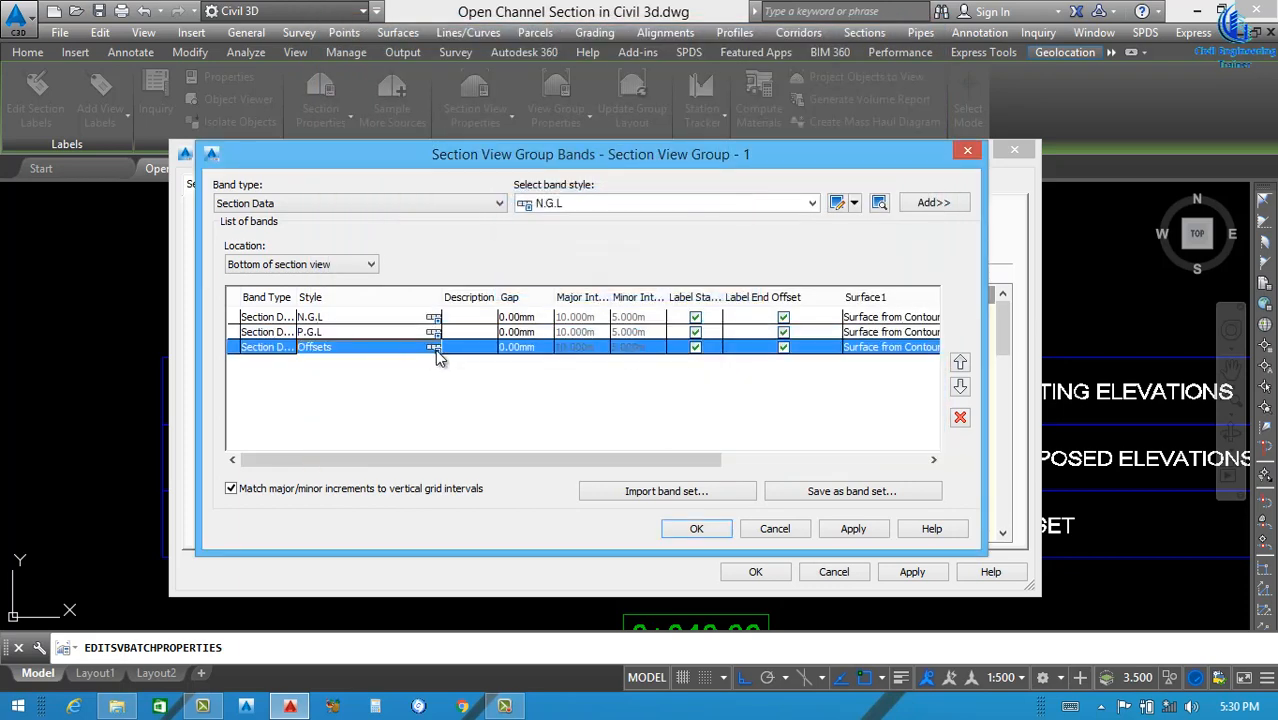
click(690, 237)
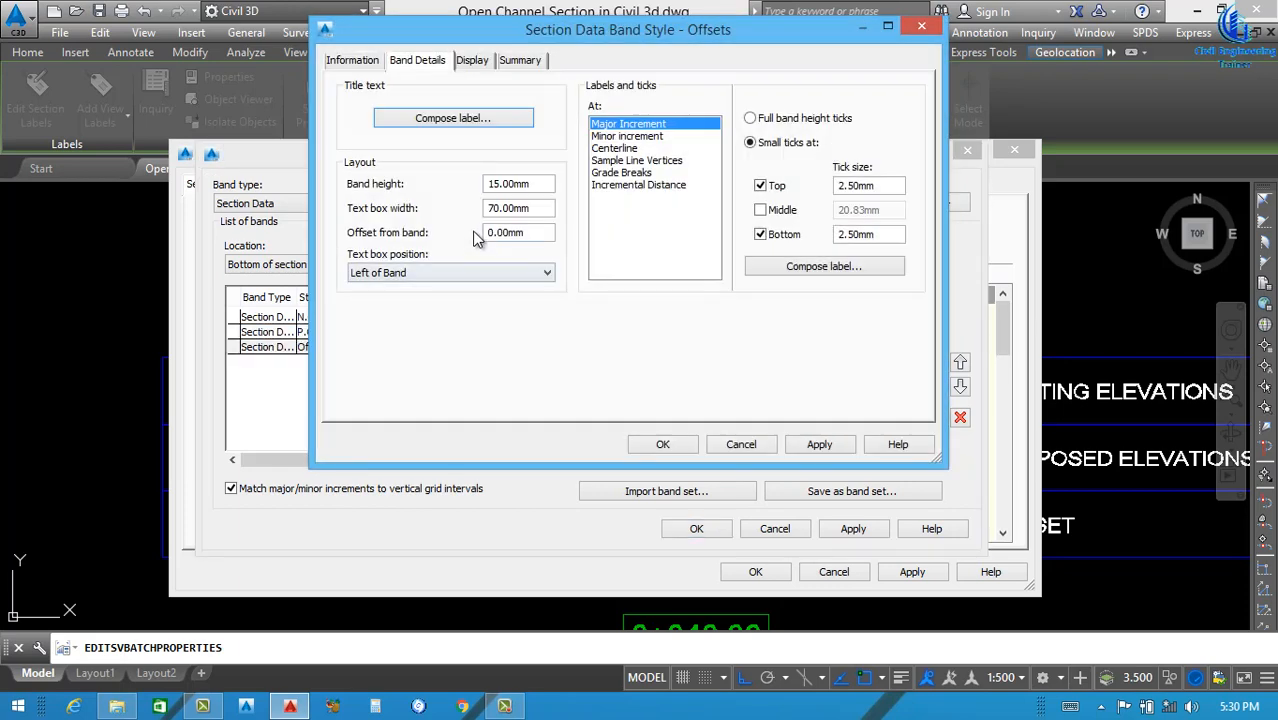
click(368, 64)
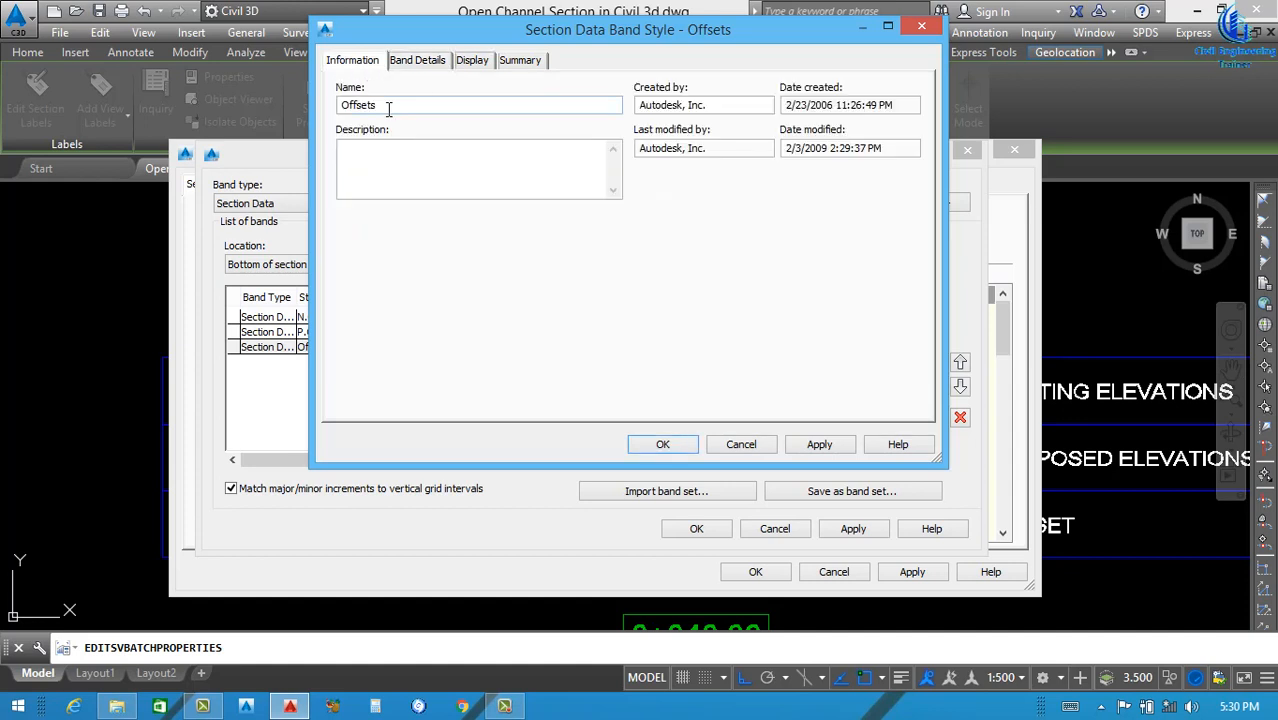
double_click(387, 108)
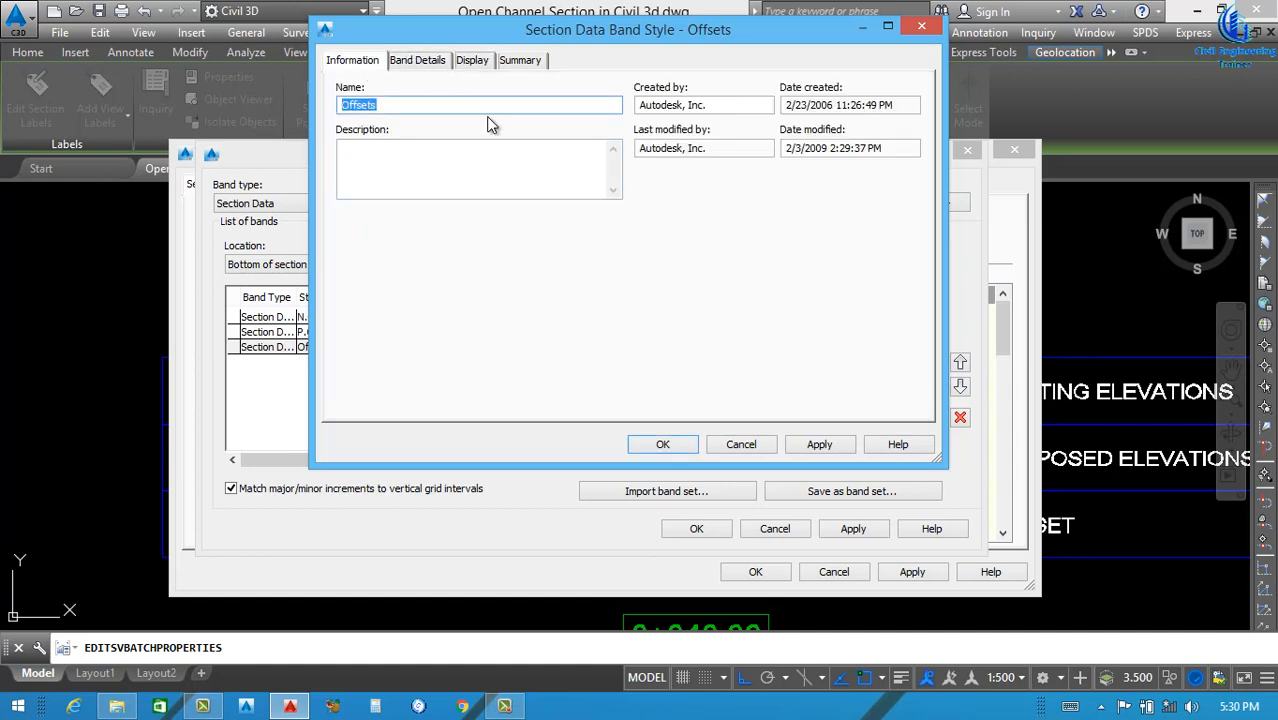
click(427, 66)
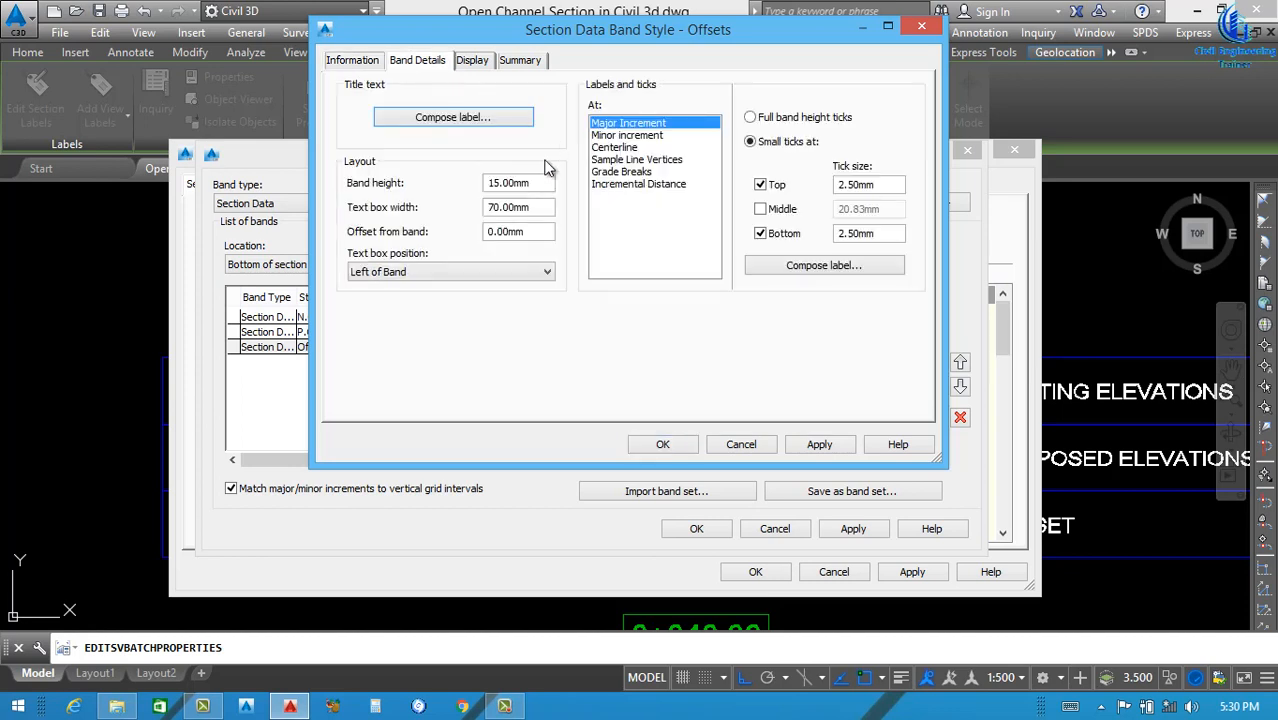
double_click(530, 207)
text(28)
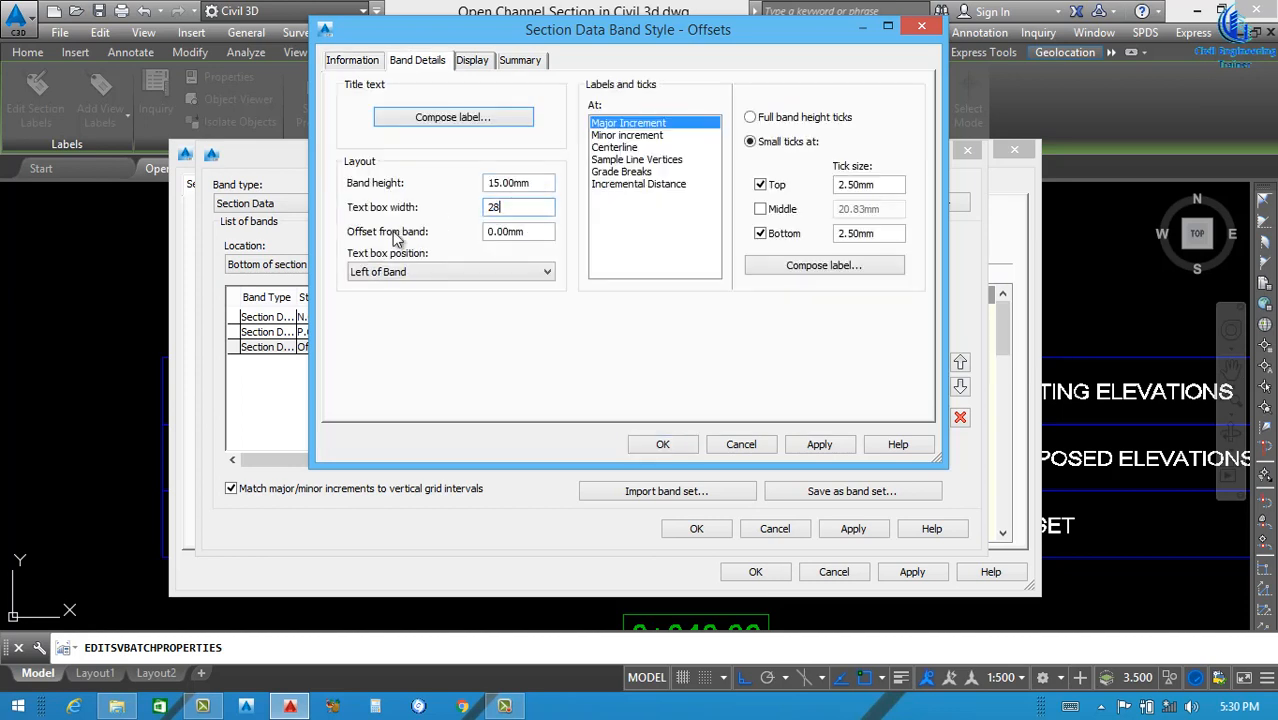
key(Tab)
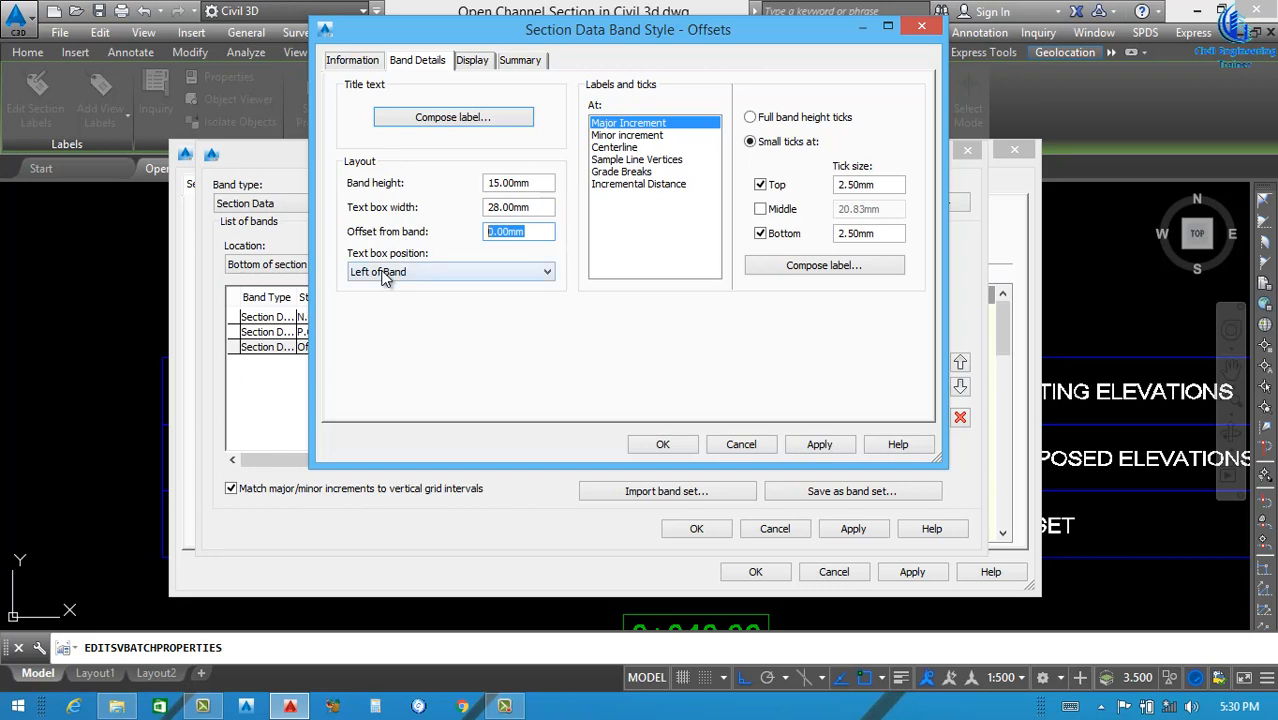
text(2)
Rename the Offsets band's title text component as Offsets and set its anchor point to Middle Center.
click(440, 117)
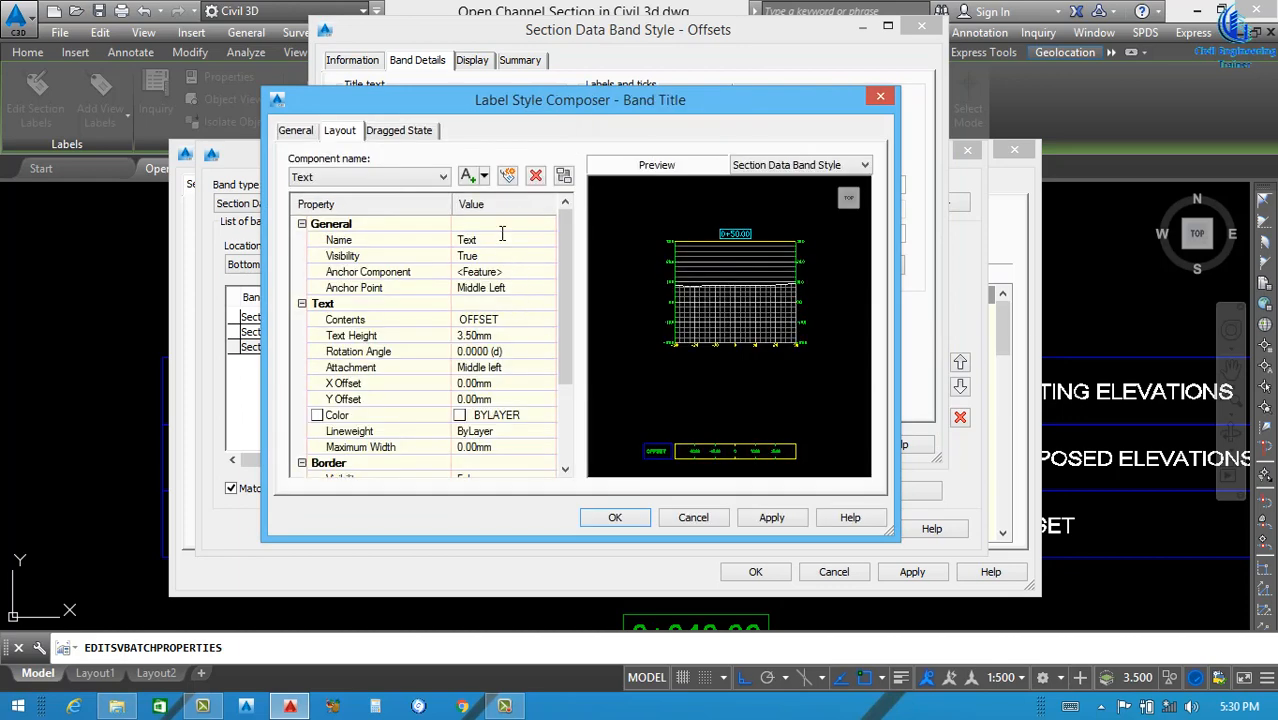
click(502, 238)
text(Offsets)
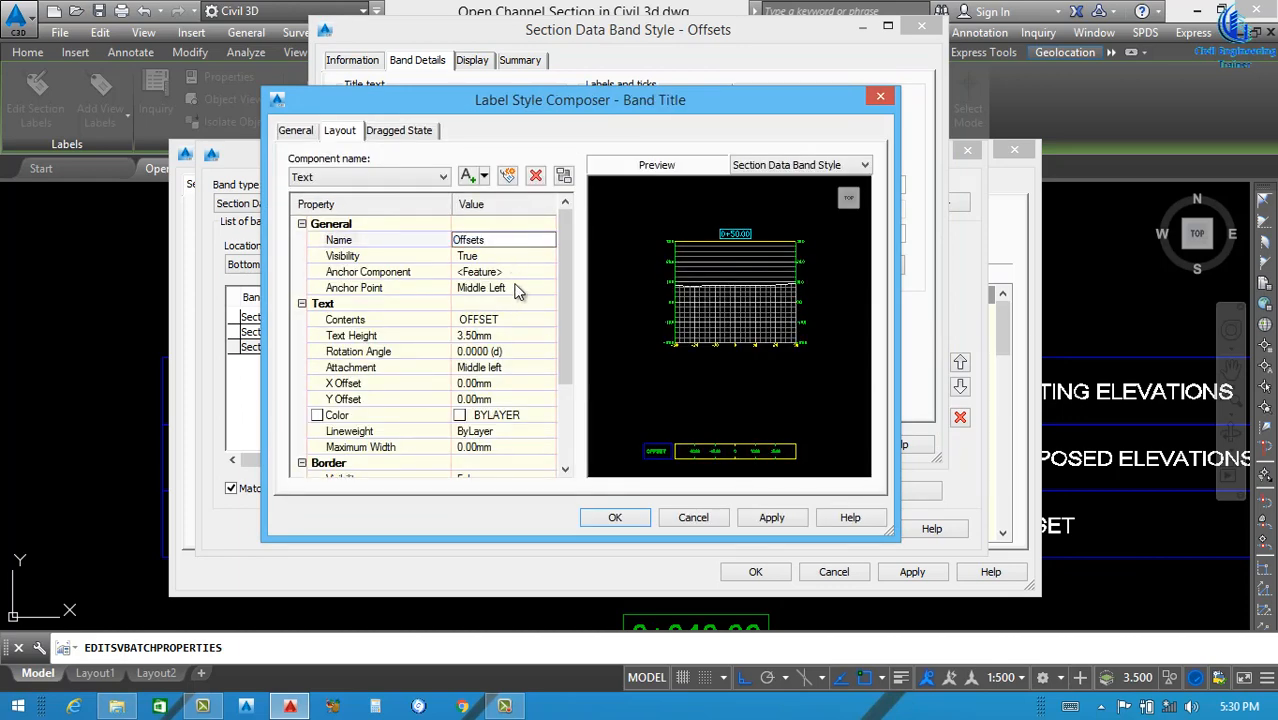
click(500, 288)
click(551, 288)
click(490, 349)
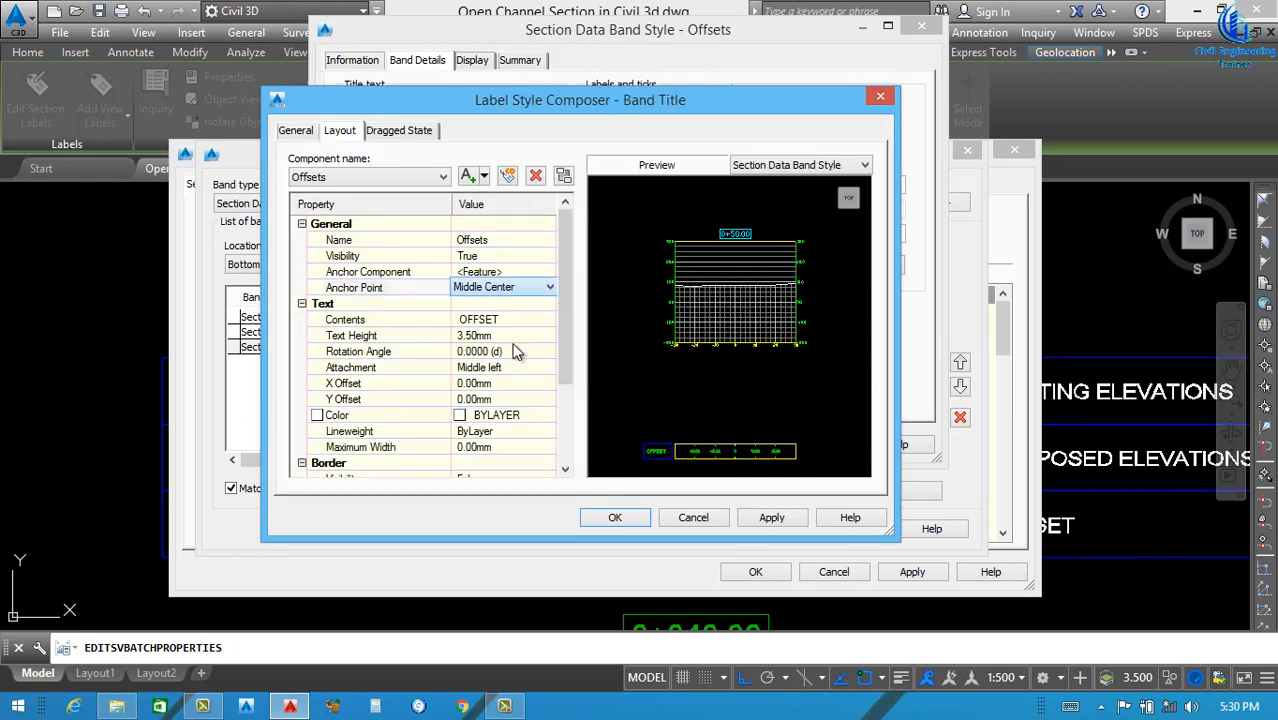
Format the OFFSET title text as bold with center justification, and accept the contents.
click(546, 322)
click(548, 320)
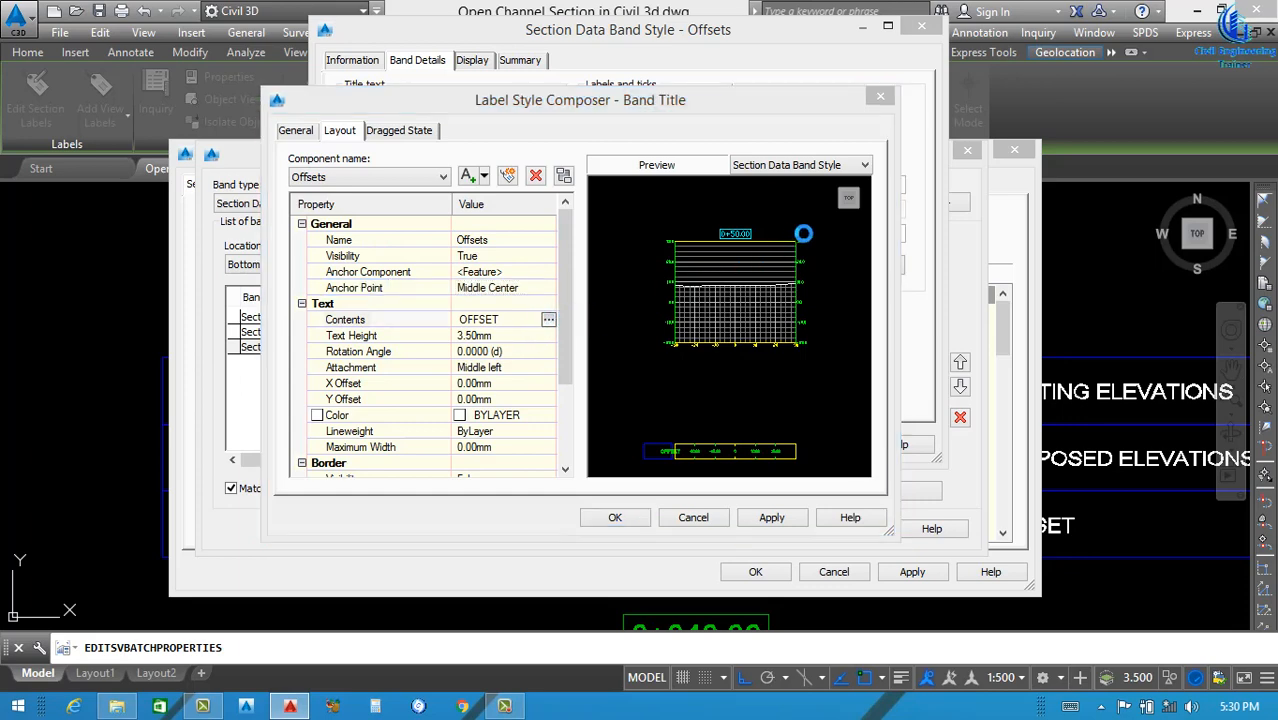
click(347, 190)
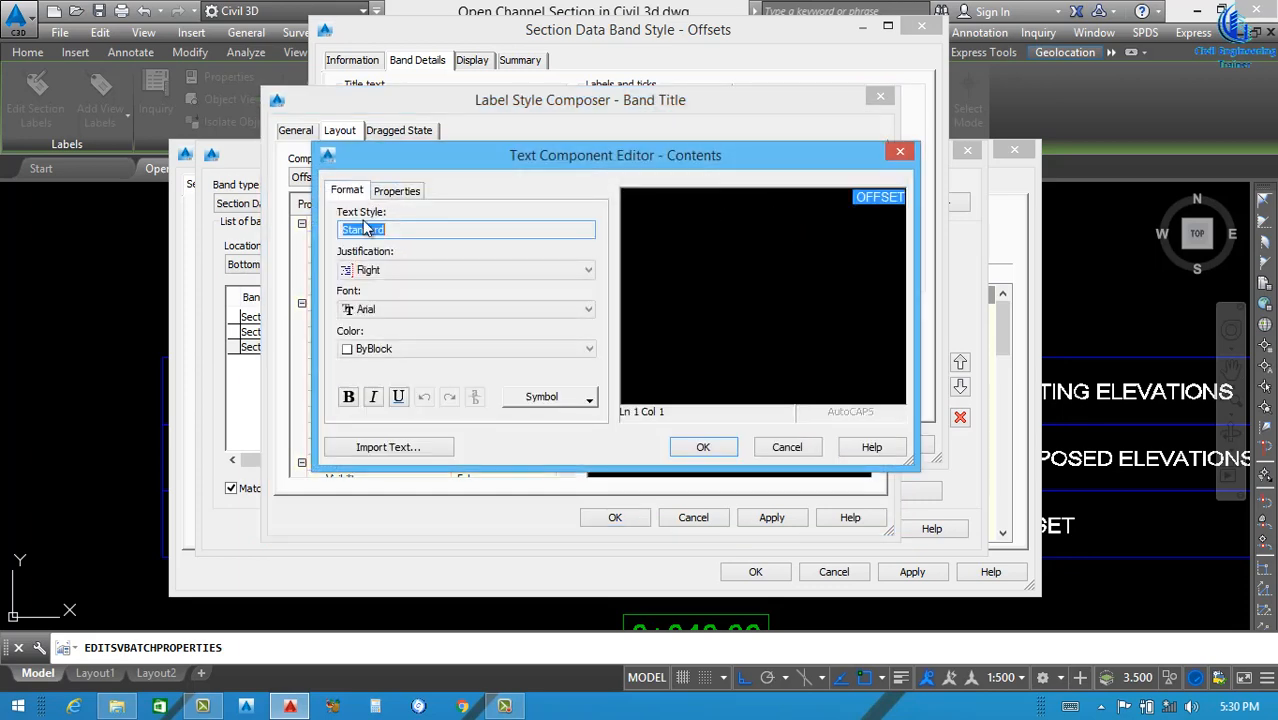
click(400, 272)
click(407, 305)
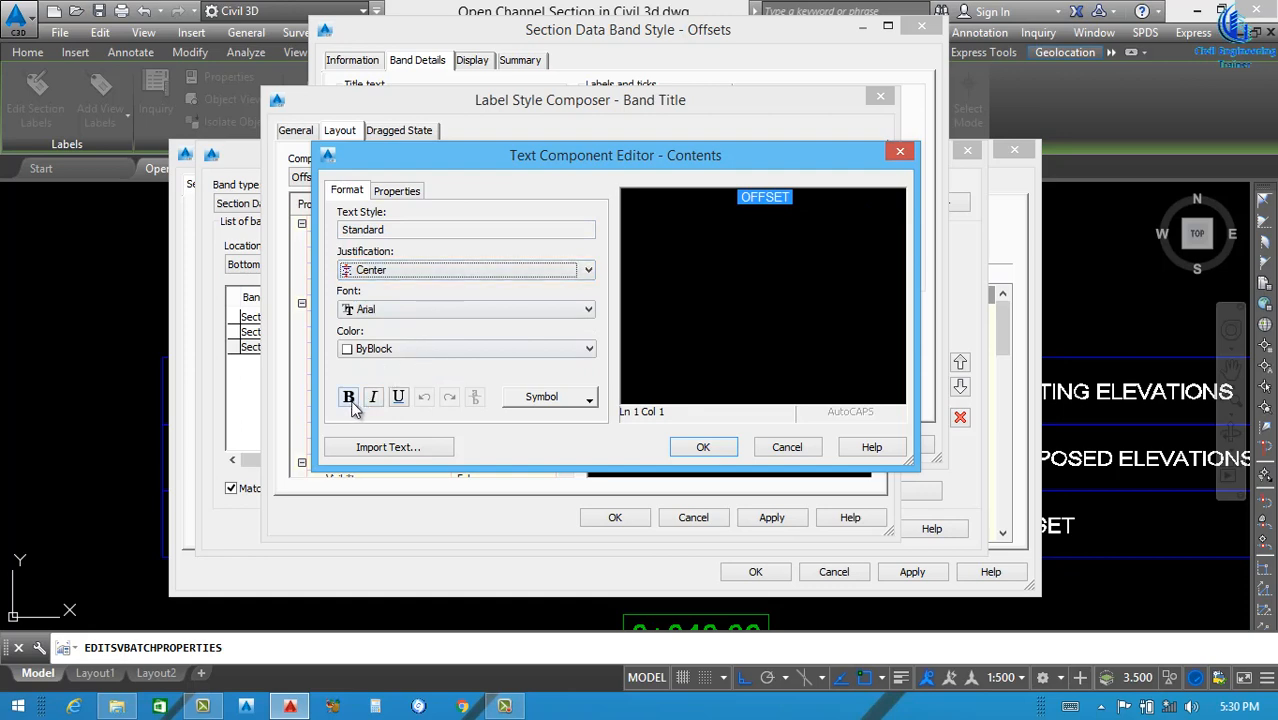
click(348, 396)
click(405, 348)
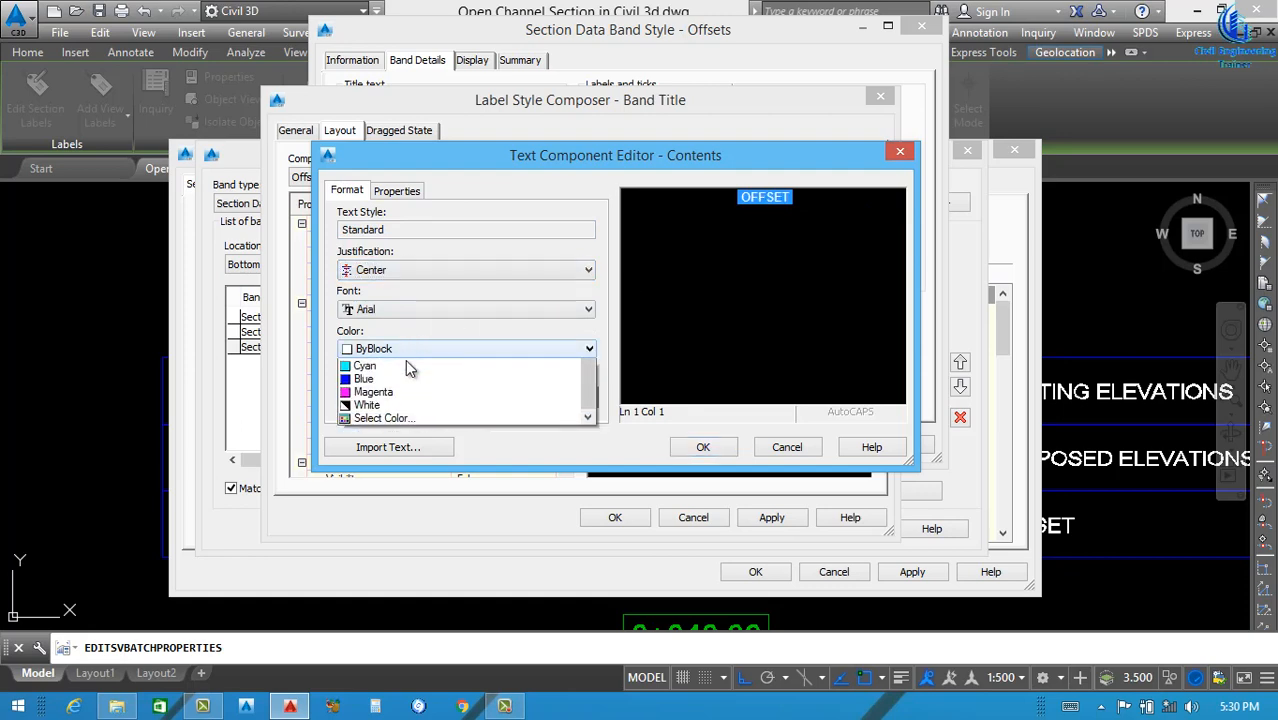
click(395, 452)
click(701, 449)
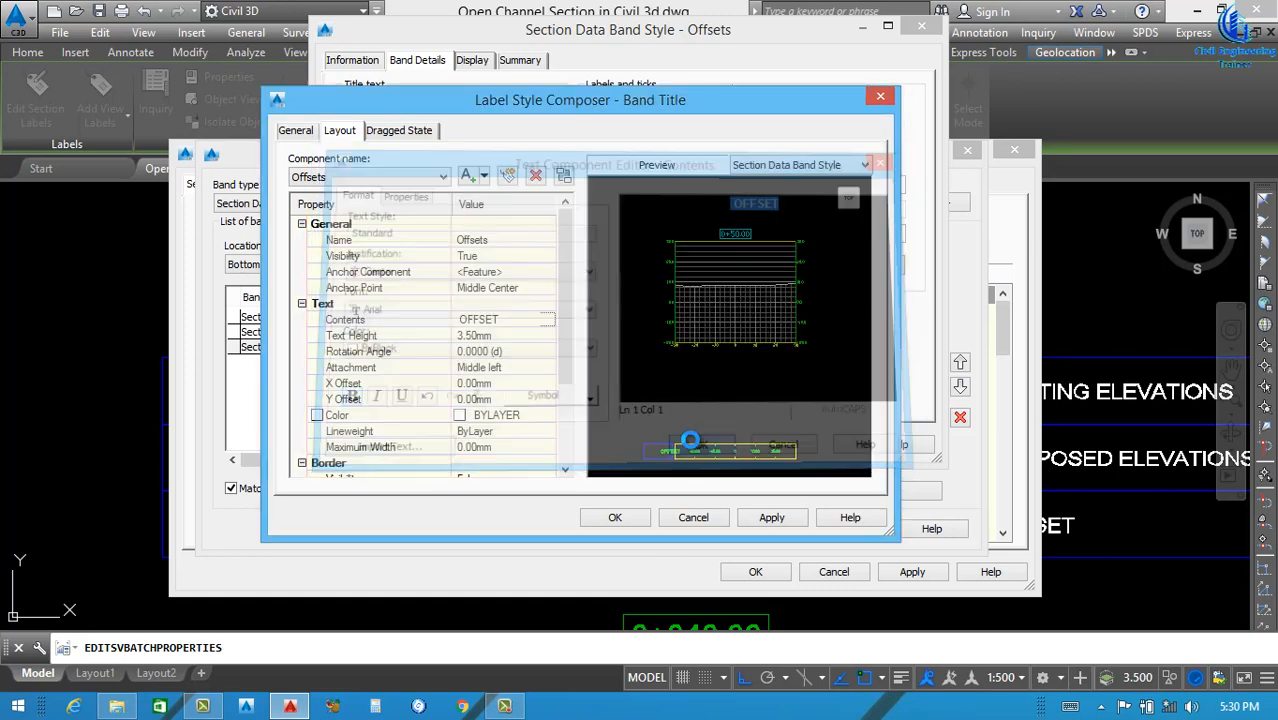
Set the Offsets title component's color to white and its attachment to Middle center.
click(535, 420)
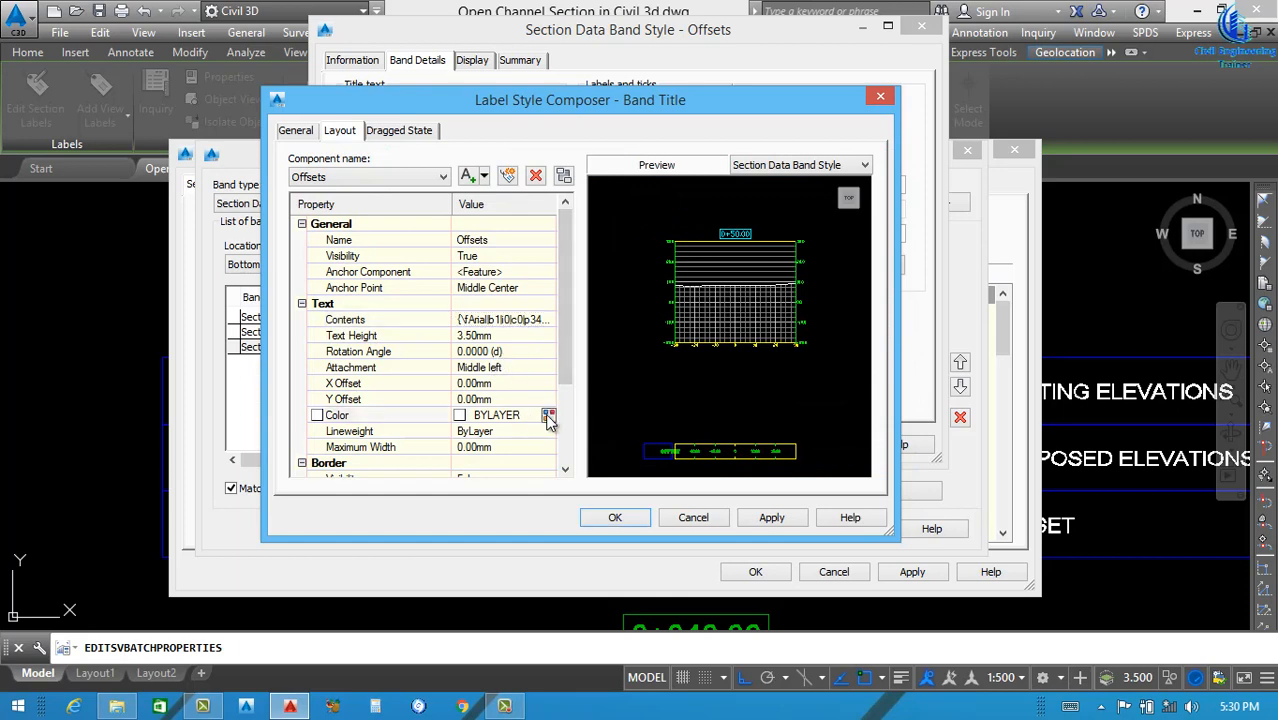
click(550, 416)
click(595, 396)
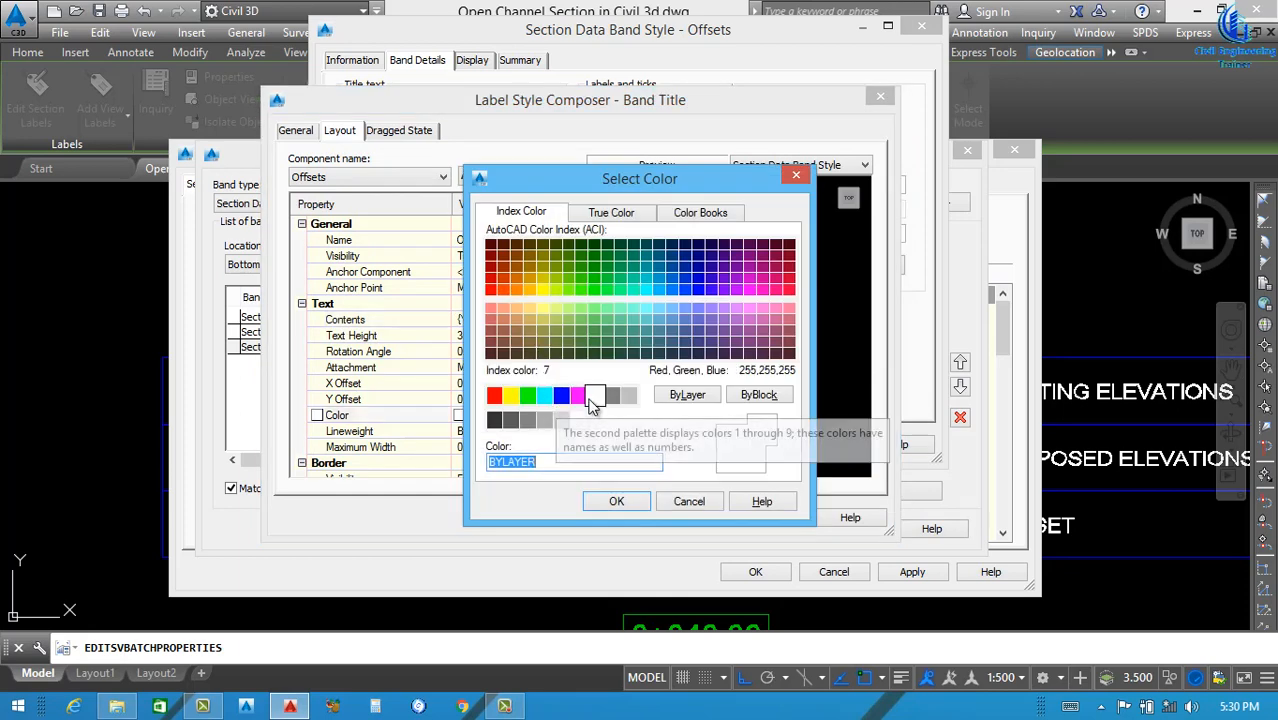
click(617, 501)
click(495, 367)
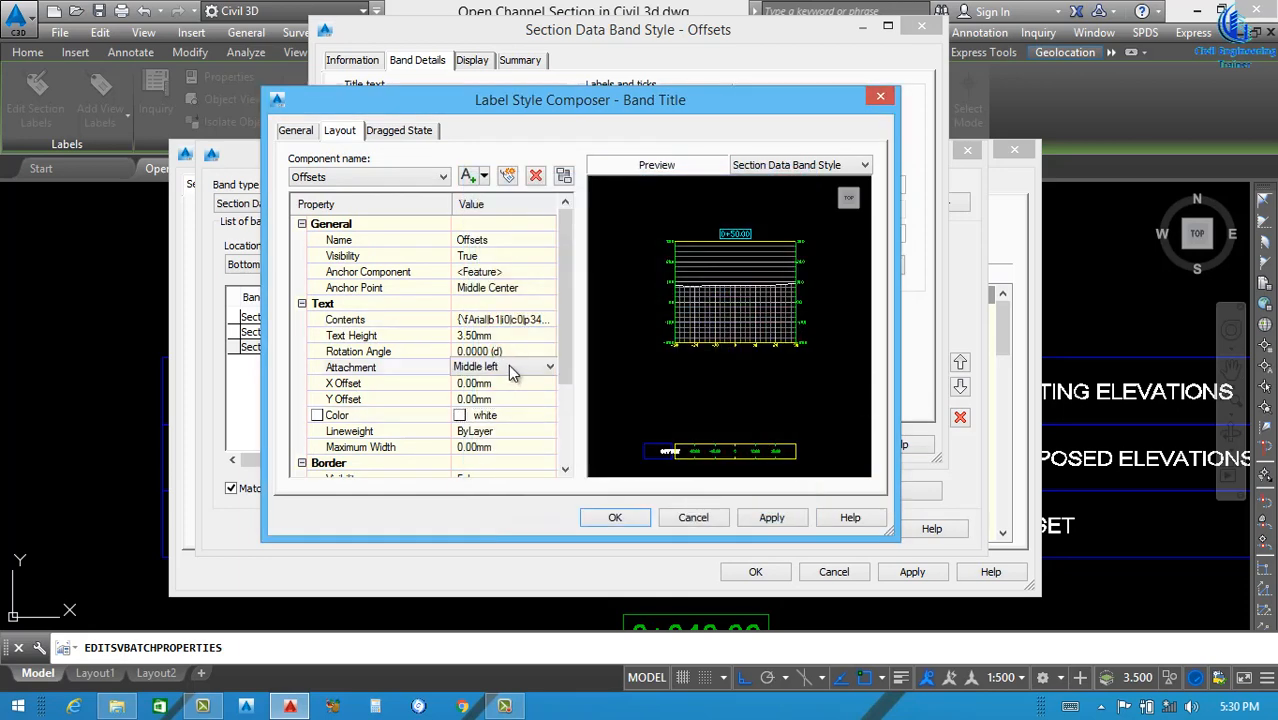
click(550, 367)
click(490, 435)
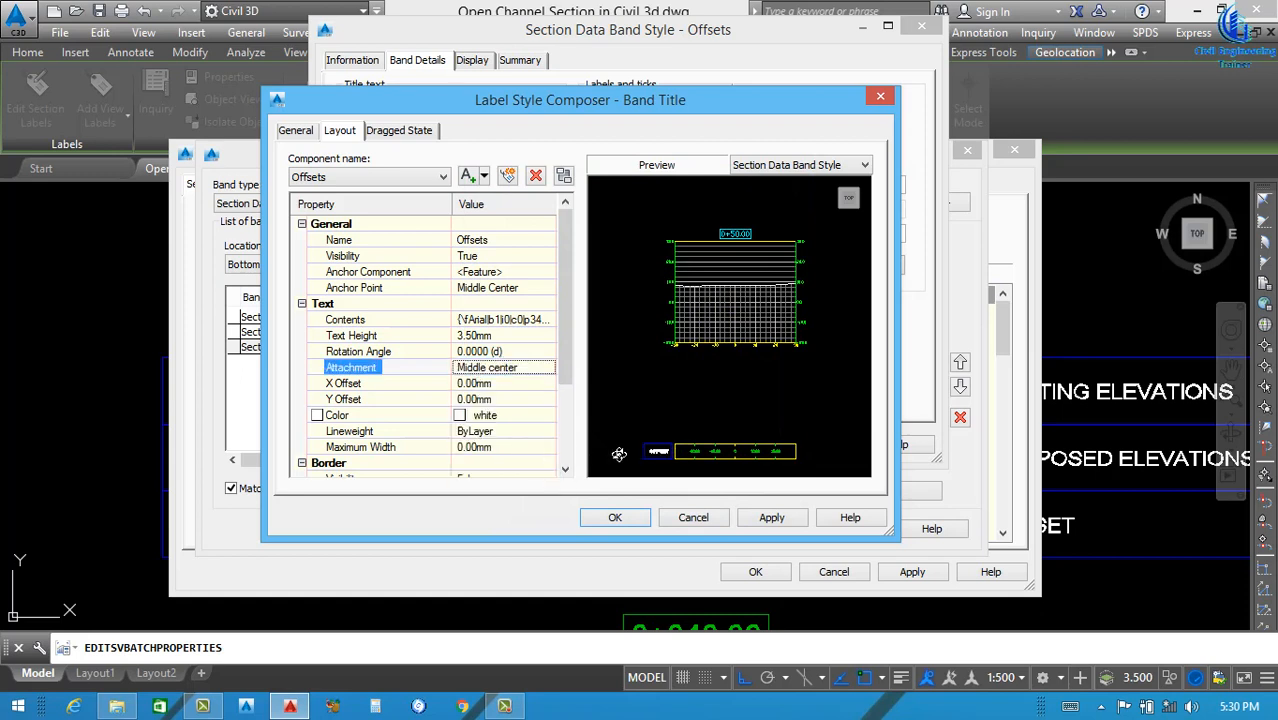
Accept the Offsets band title label and set the band border's color to white.
click(773, 517)
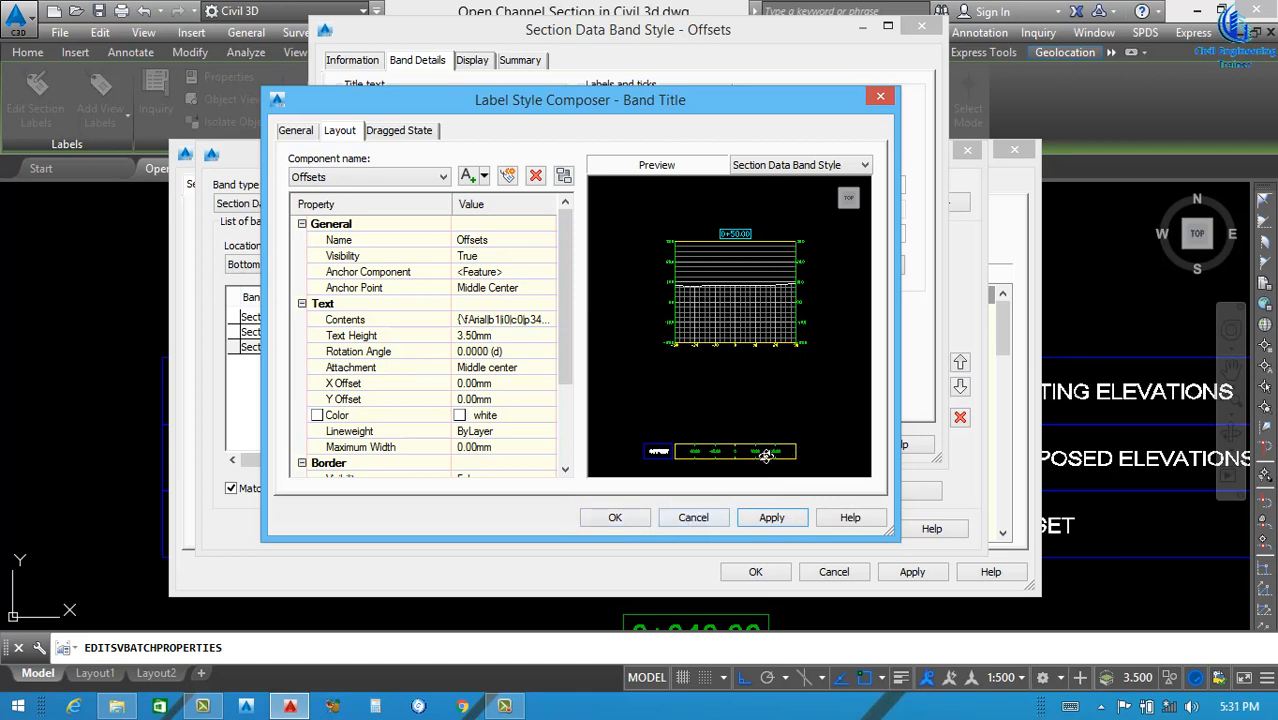
click(623, 518)
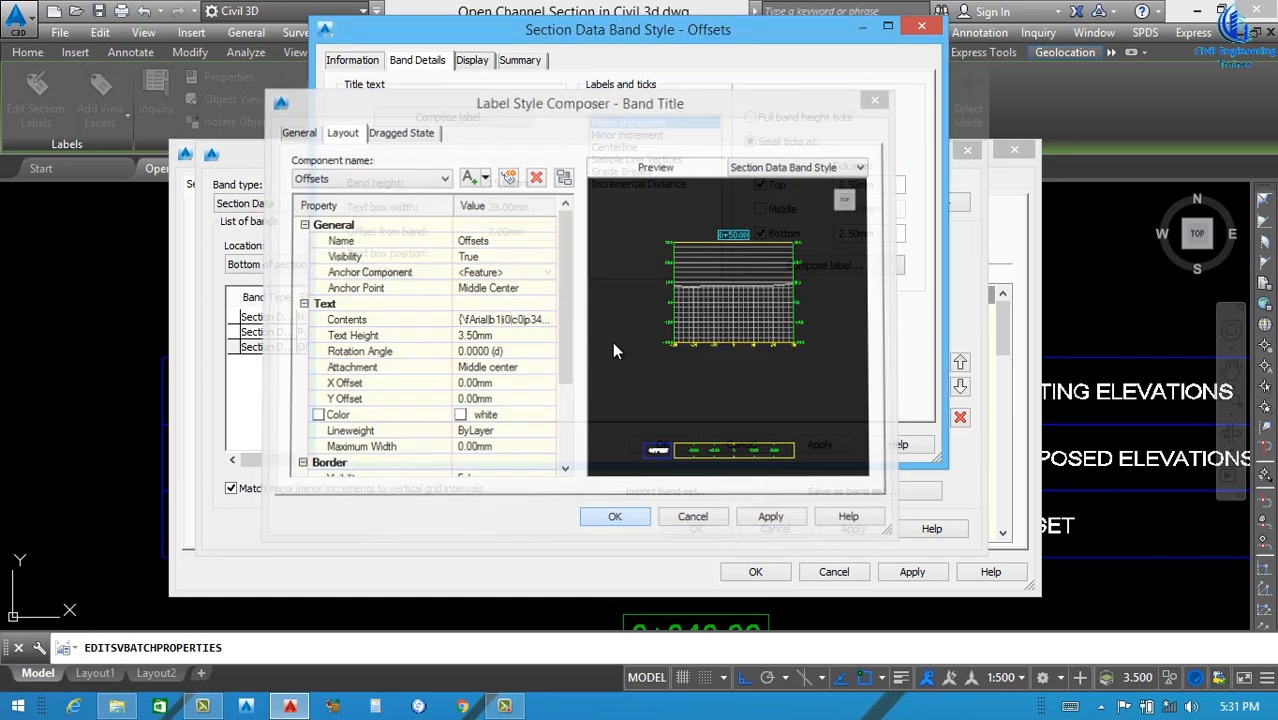
click(472, 60)
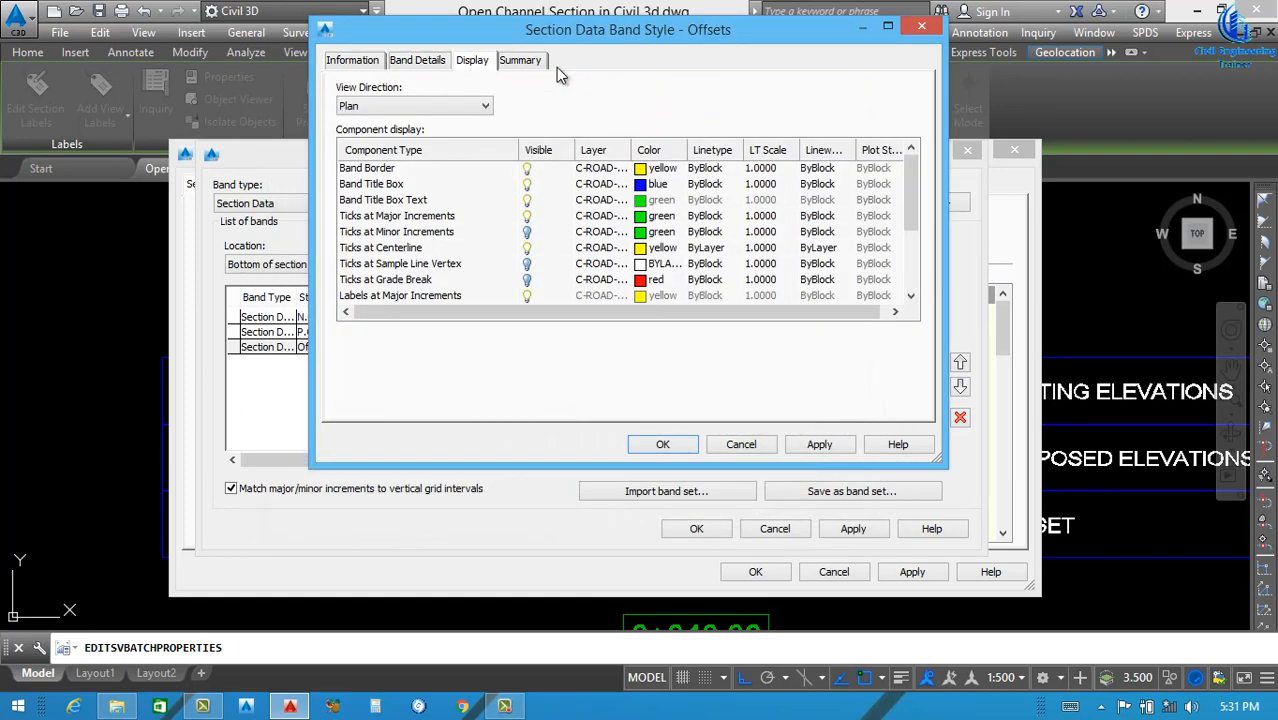
click(644, 170)
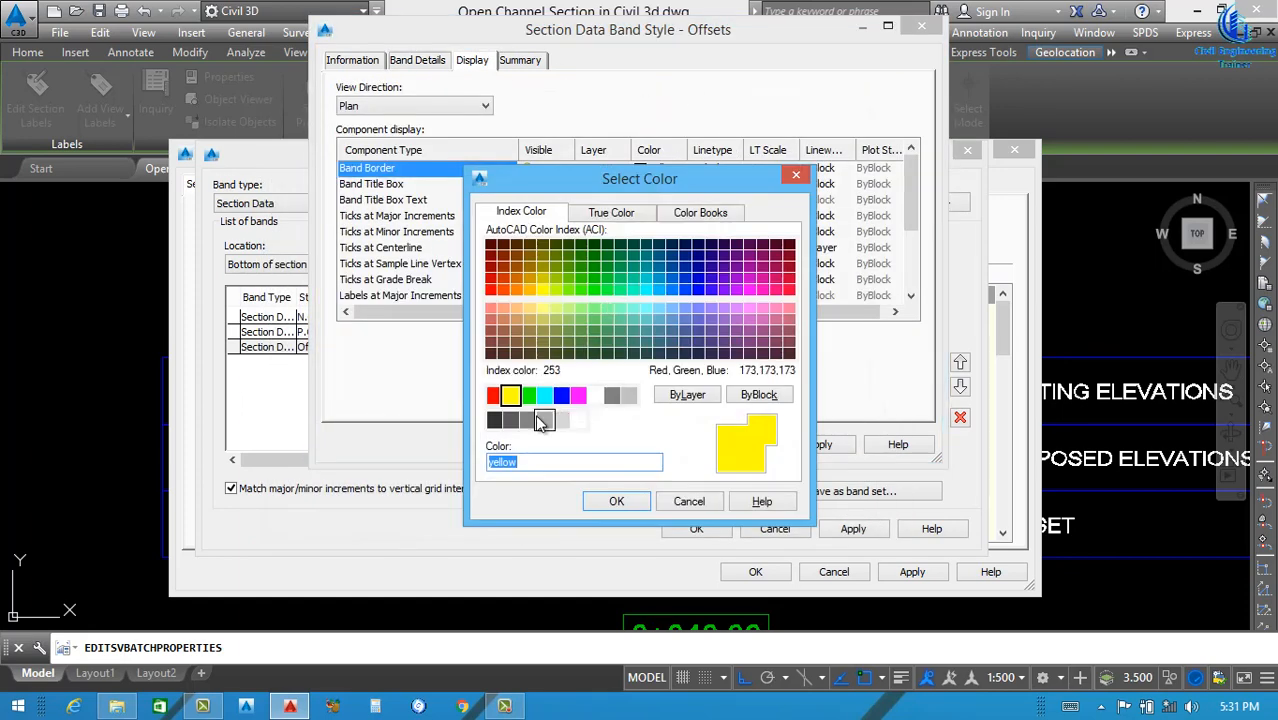
click(595, 395)
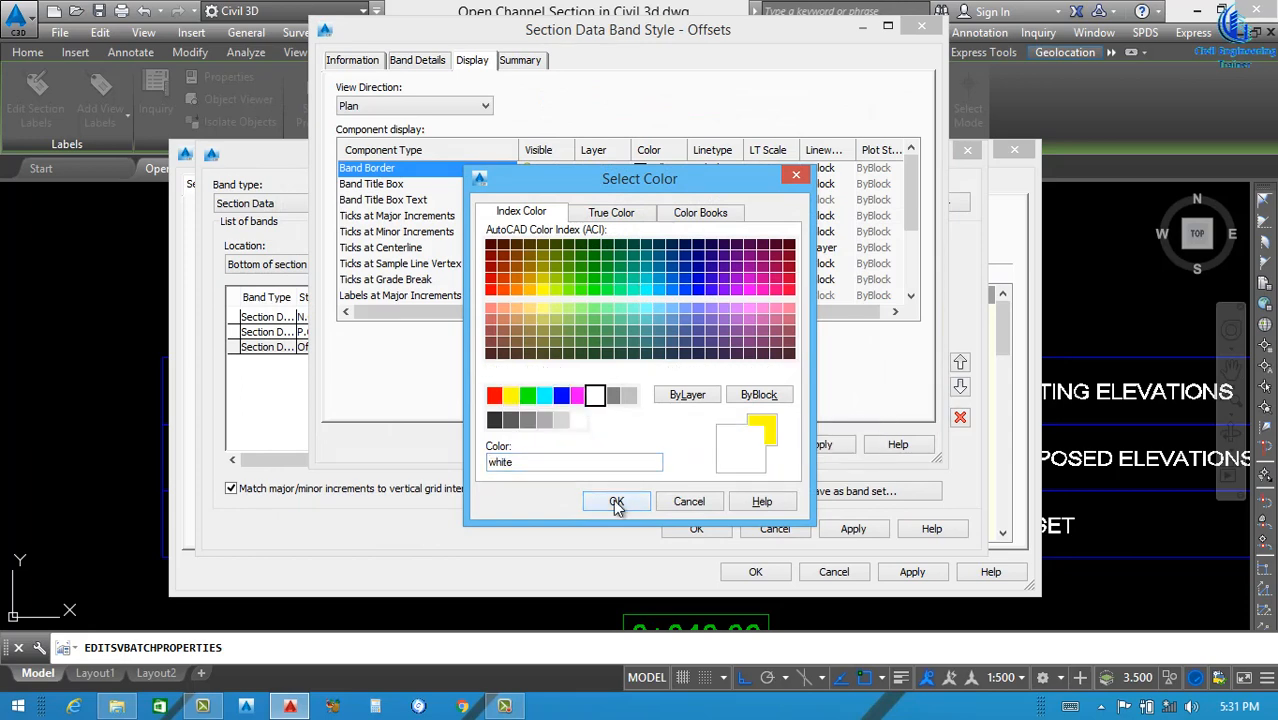
click(617, 502)
Set the Offsets band's title box color to white.
click(655, 202)
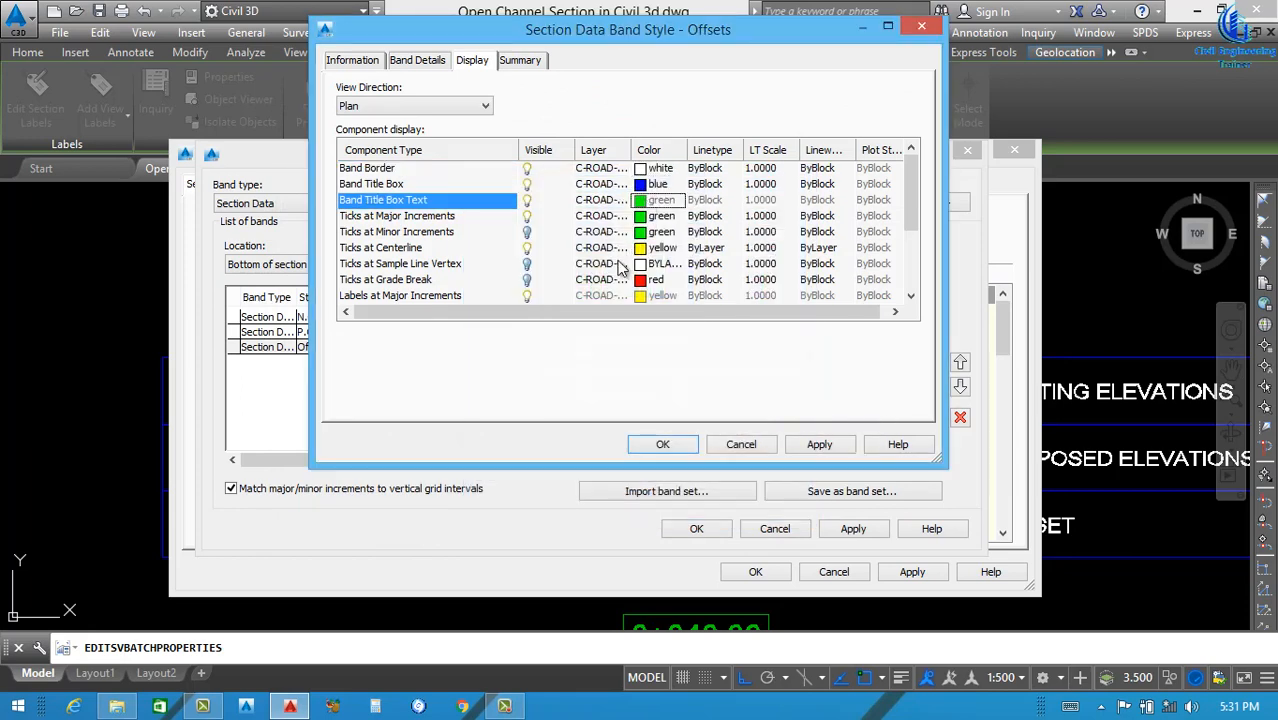
click(655, 184)
click(655, 184)
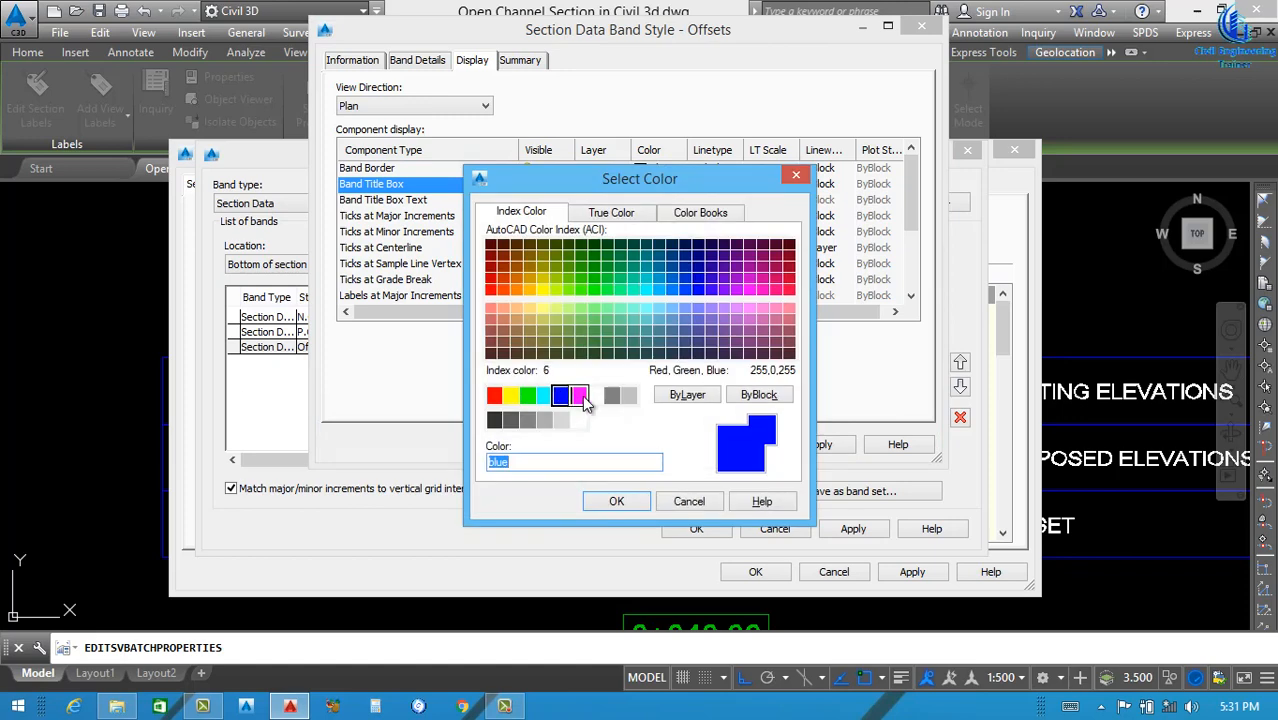
click(578, 396)
click(595, 396)
click(616, 501)
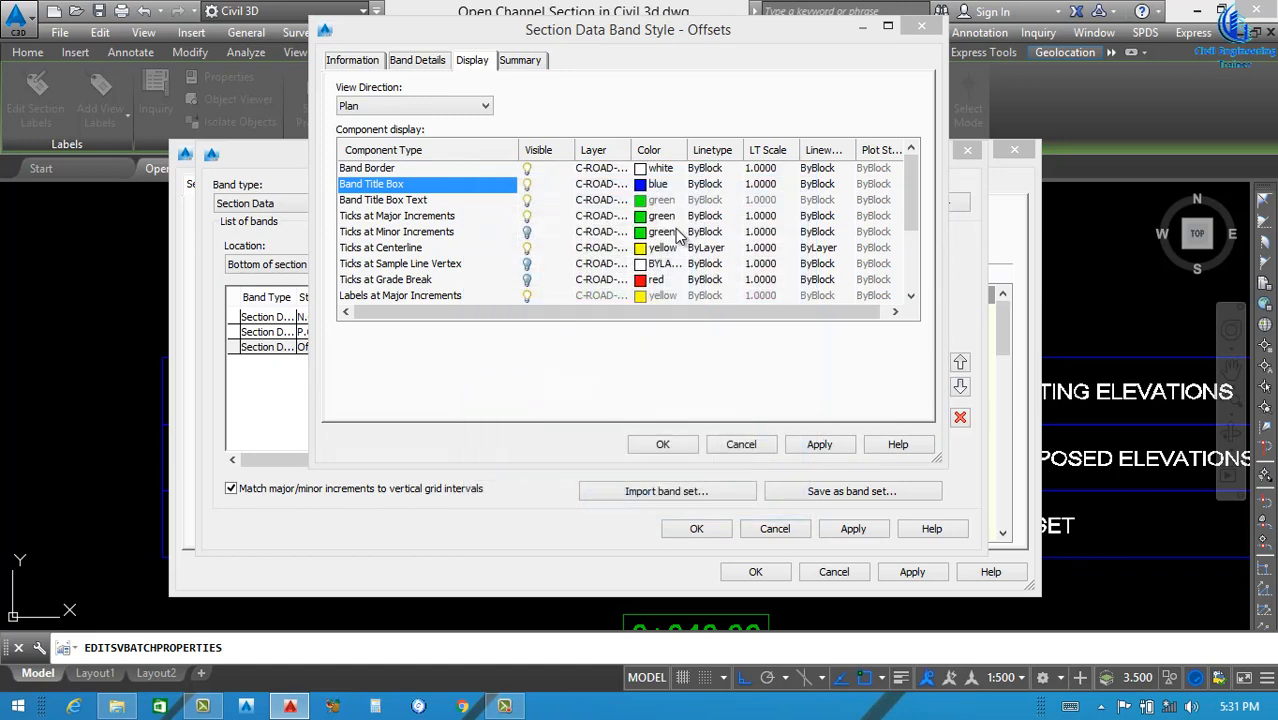
Set the Offsets band's major increment ticks and centerline ticks to white.
click(645, 216)
click(645, 216)
click(595, 396)
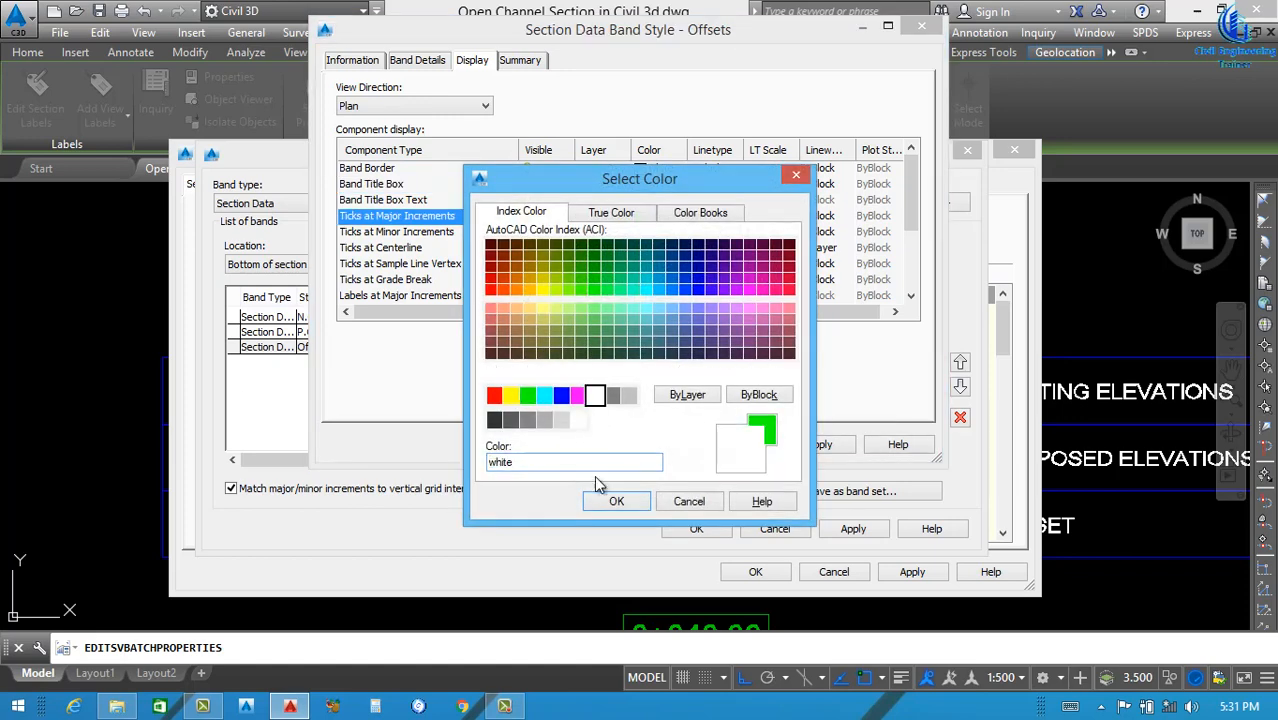
click(616, 503)
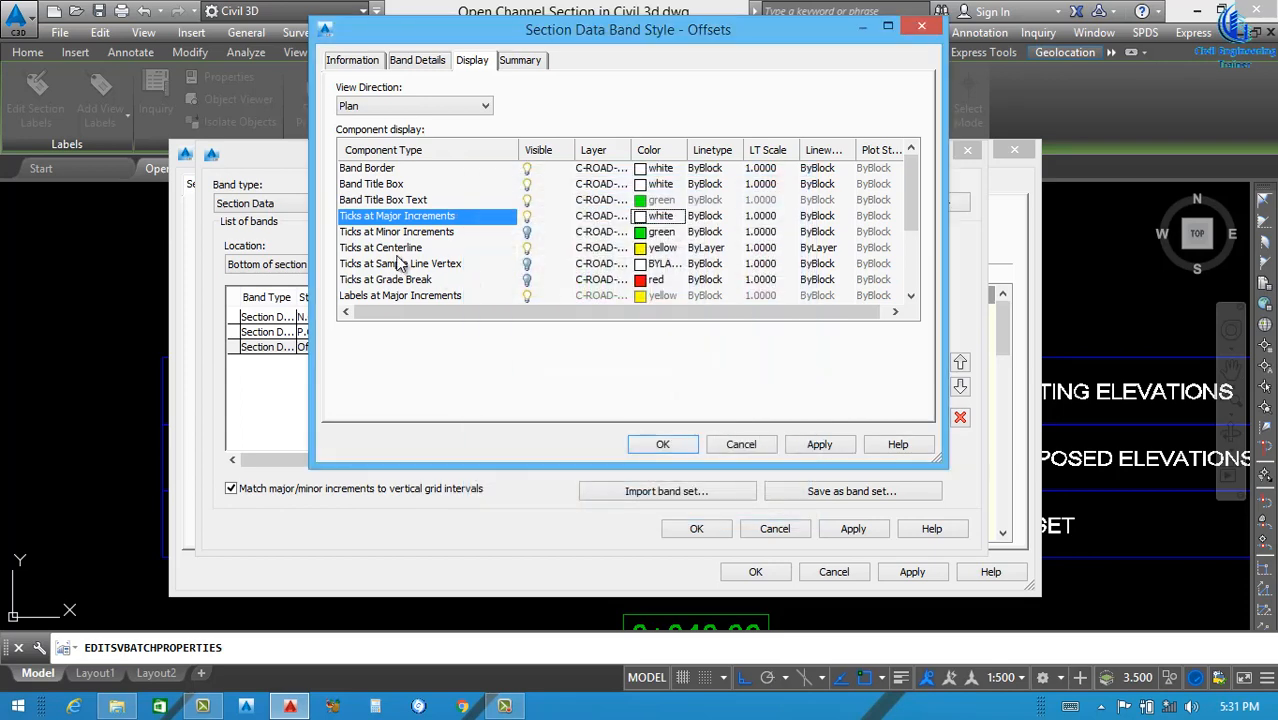
click(648, 248)
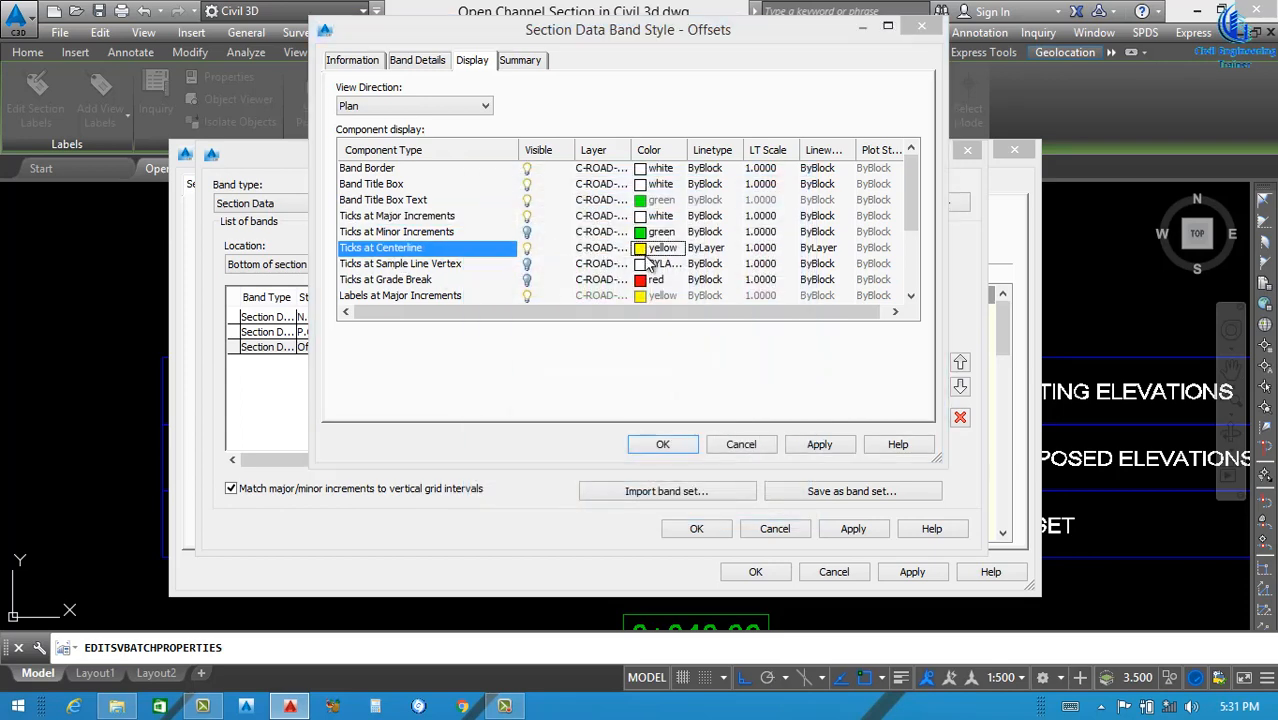
click(648, 248)
click(595, 396)
click(616, 503)
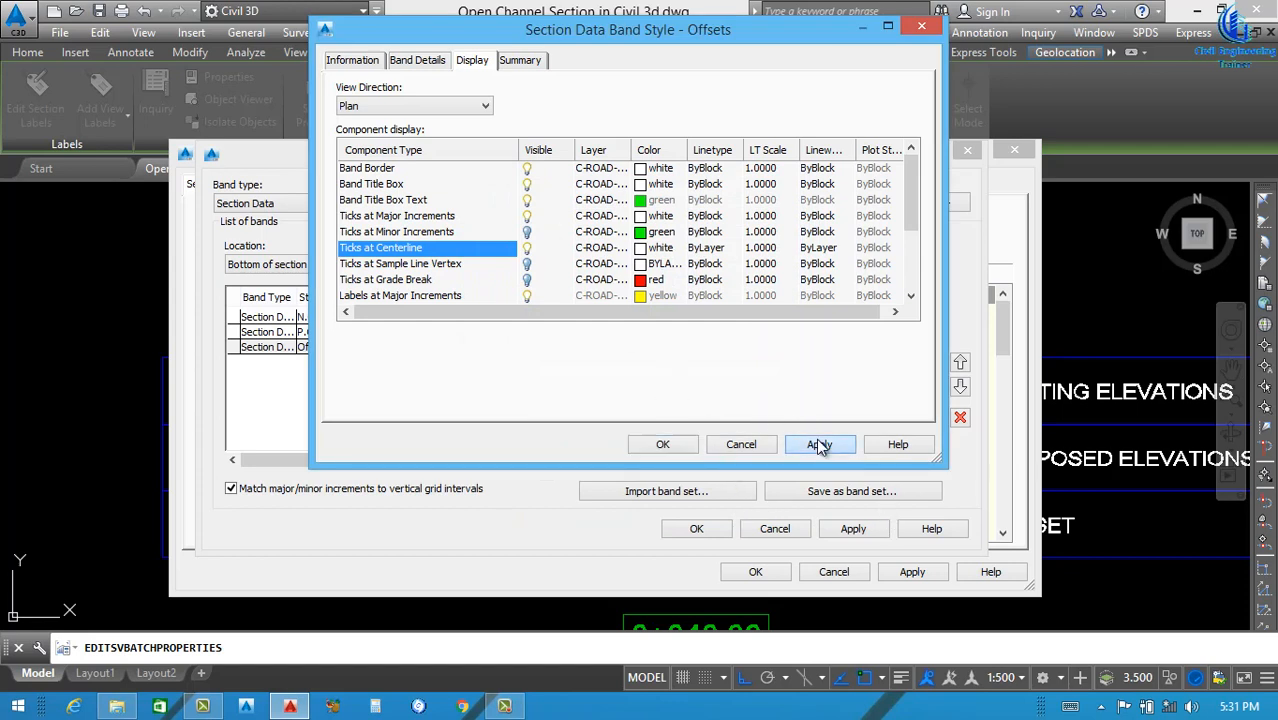
Edit the Offsets band's major increment label contents, setting the Distance from Centerline precision to 1.
click(429, 62)
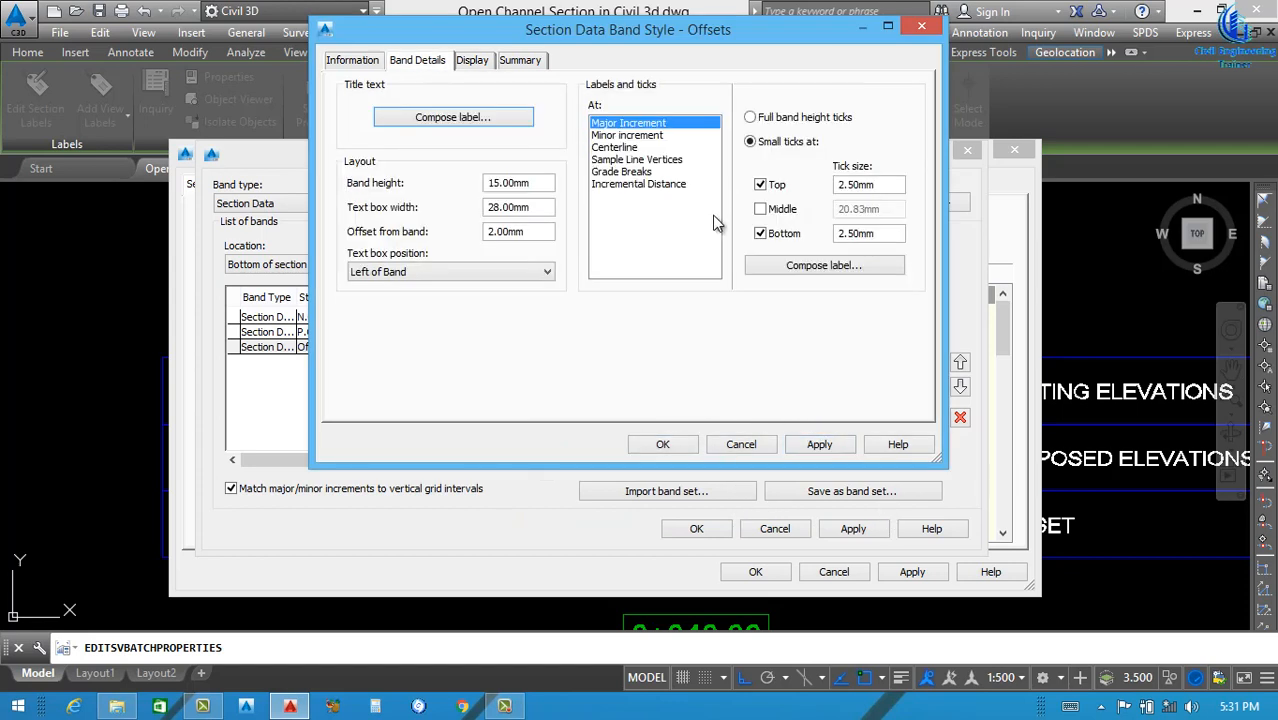
click(770, 265)
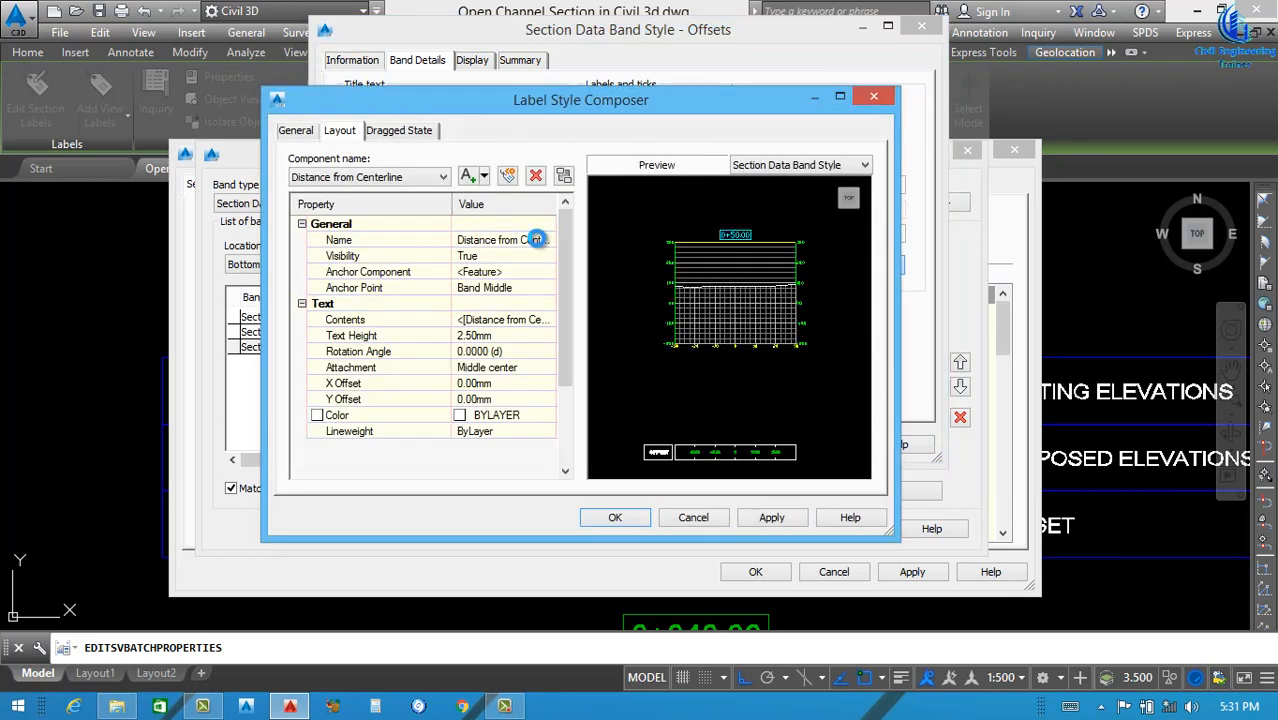
click(543, 322)
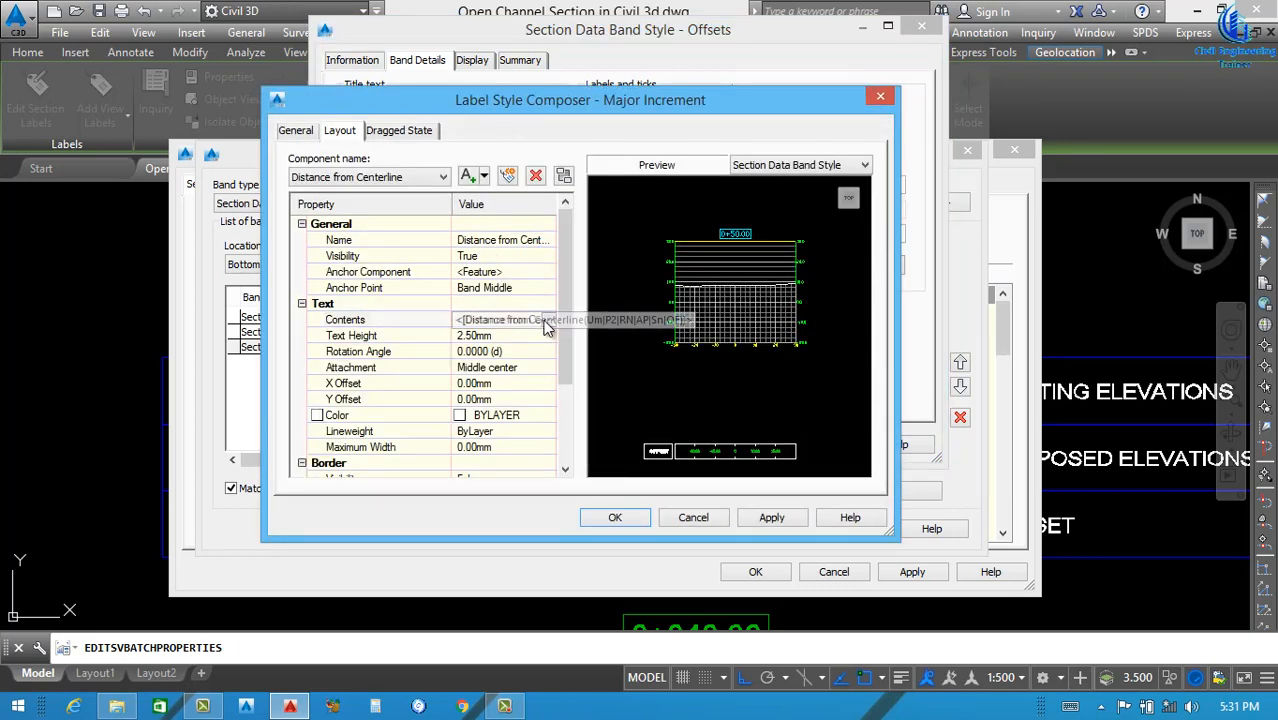
click(560, 320)
click(709, 200)
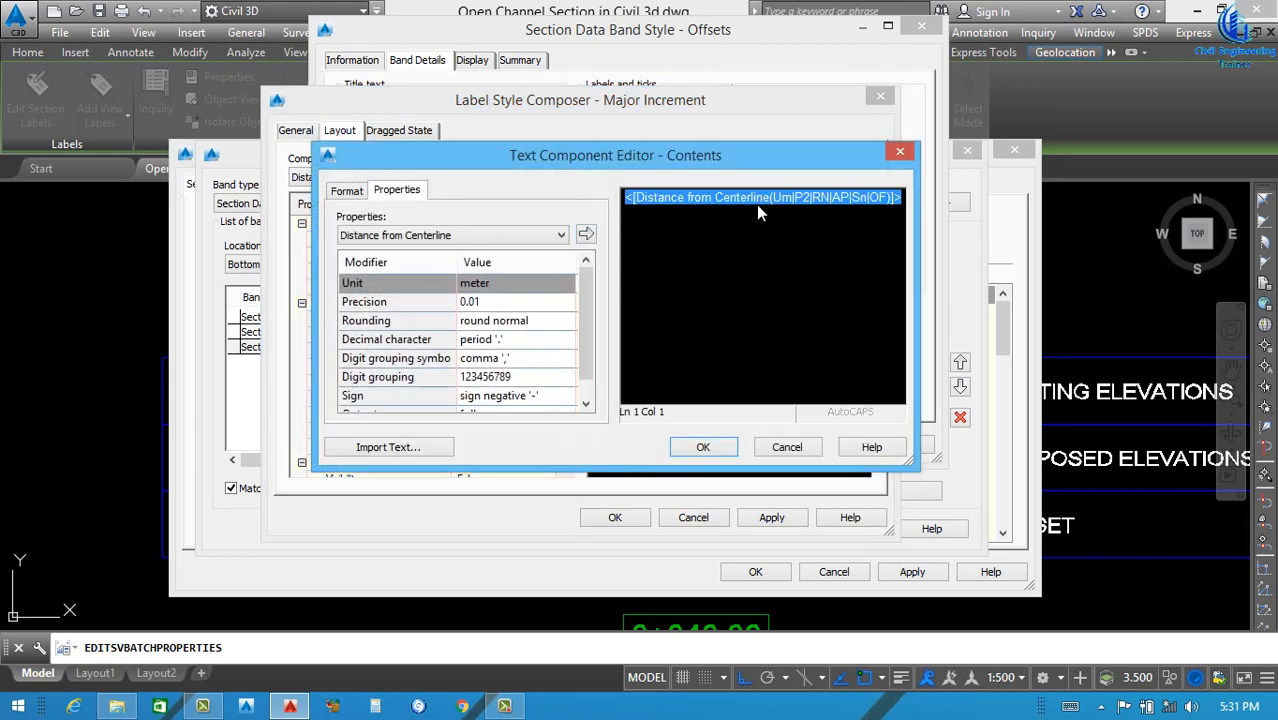
click(462, 235)
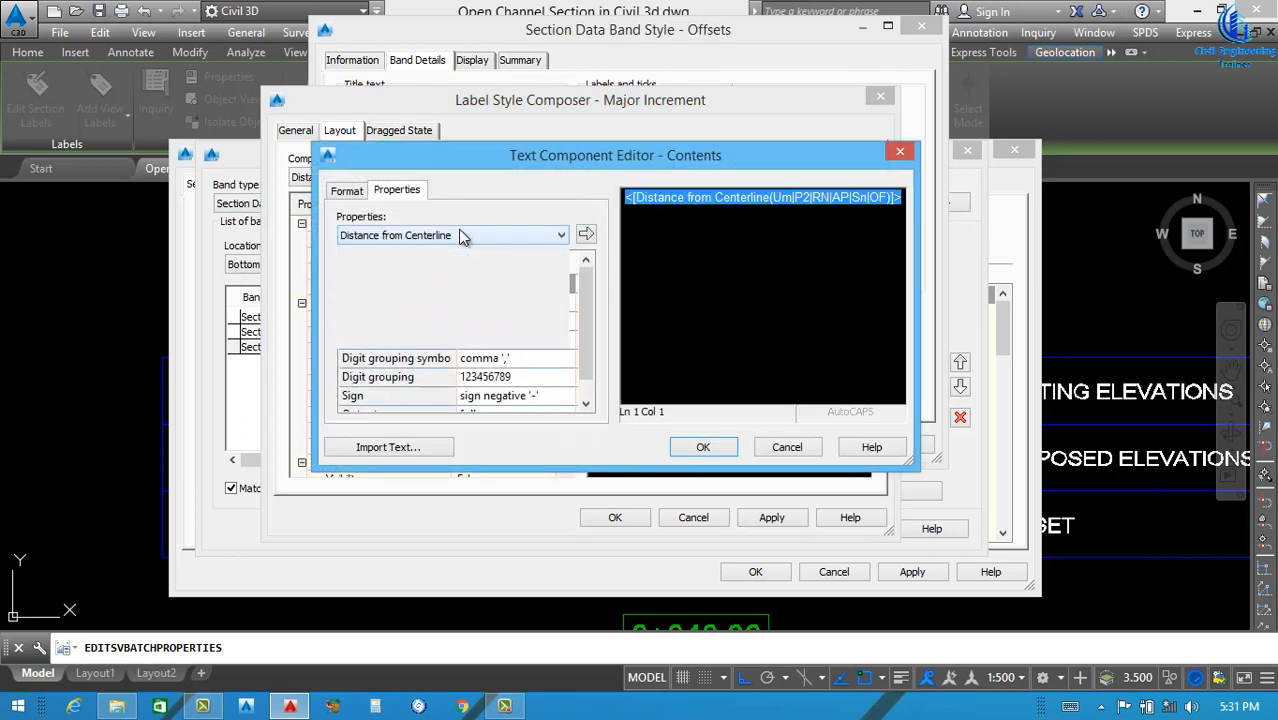
click(446, 254)
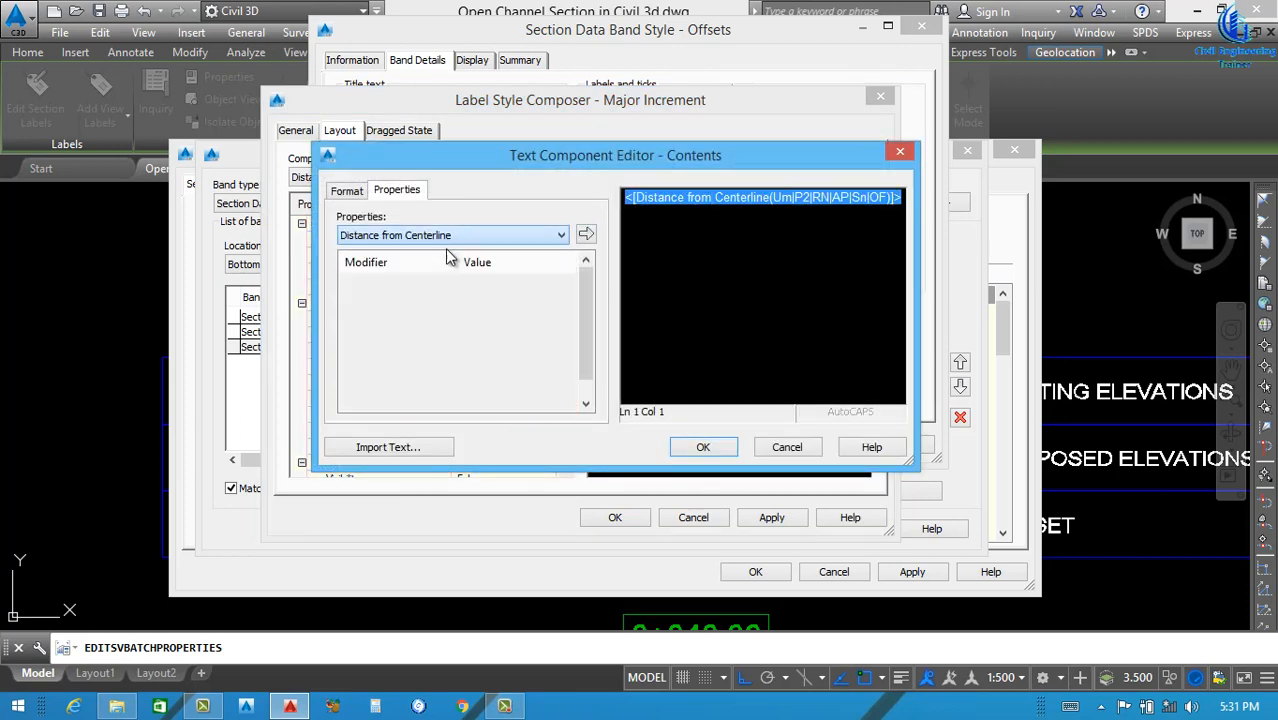
click(520, 301)
click(520, 301)
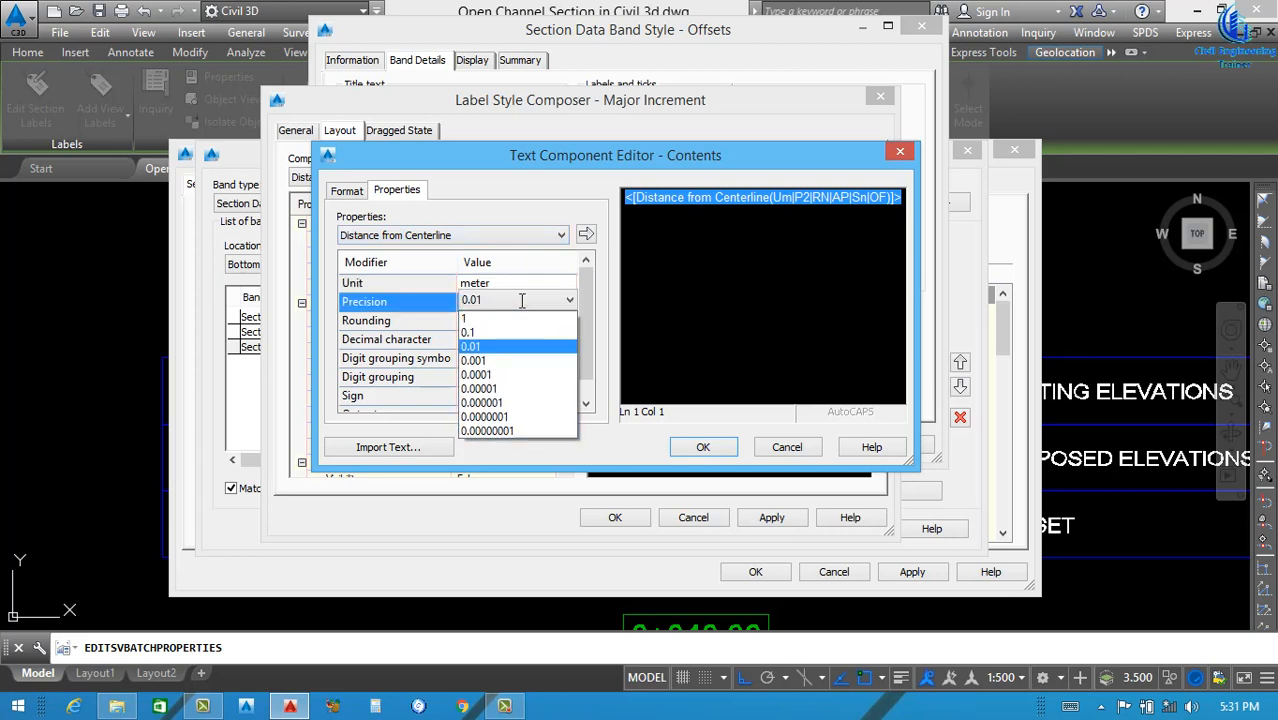
click(485, 318)
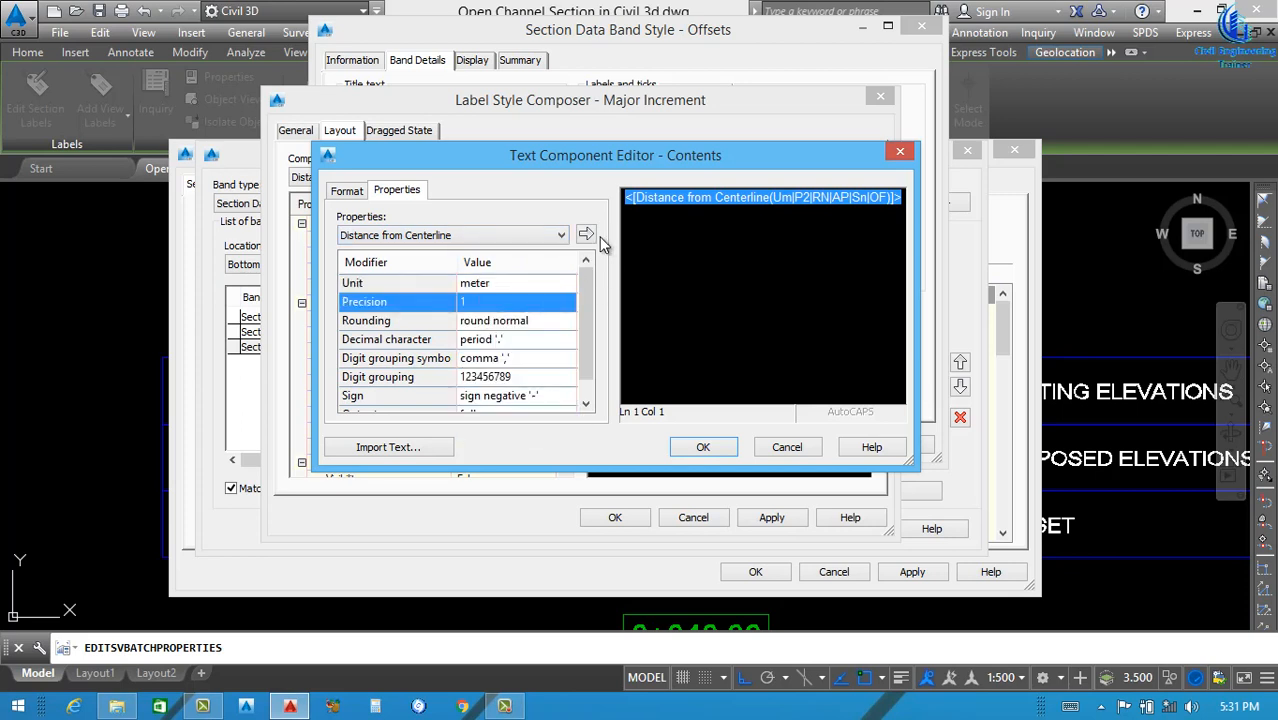
Format the Distance from Centerline text as white and bold, and accept the contents.
click(350, 191)
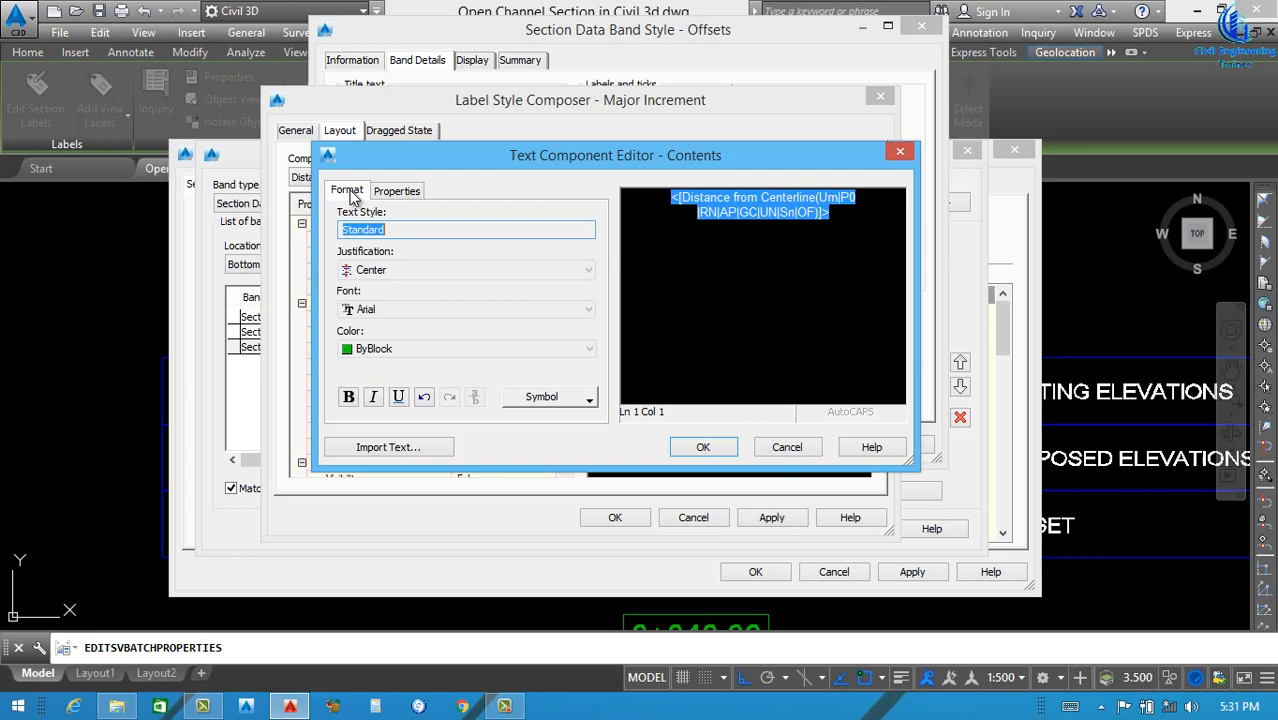
click(455, 348)
click(387, 459)
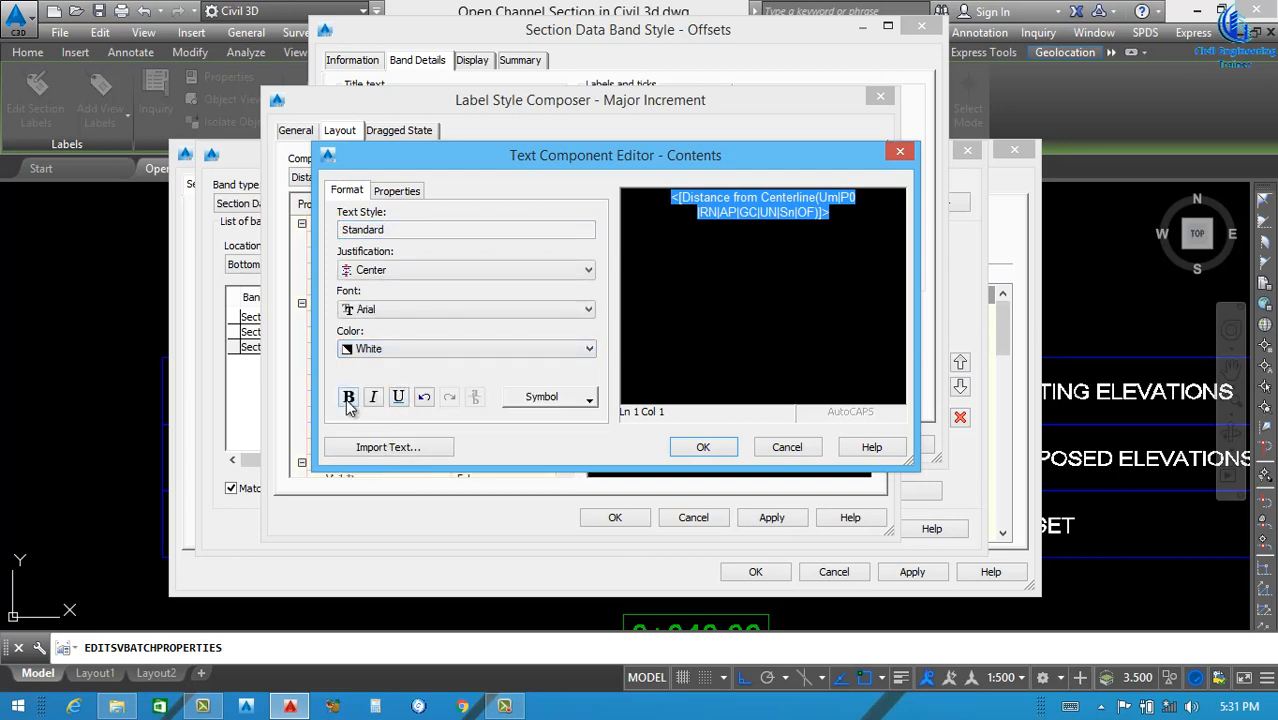
click(703, 450)
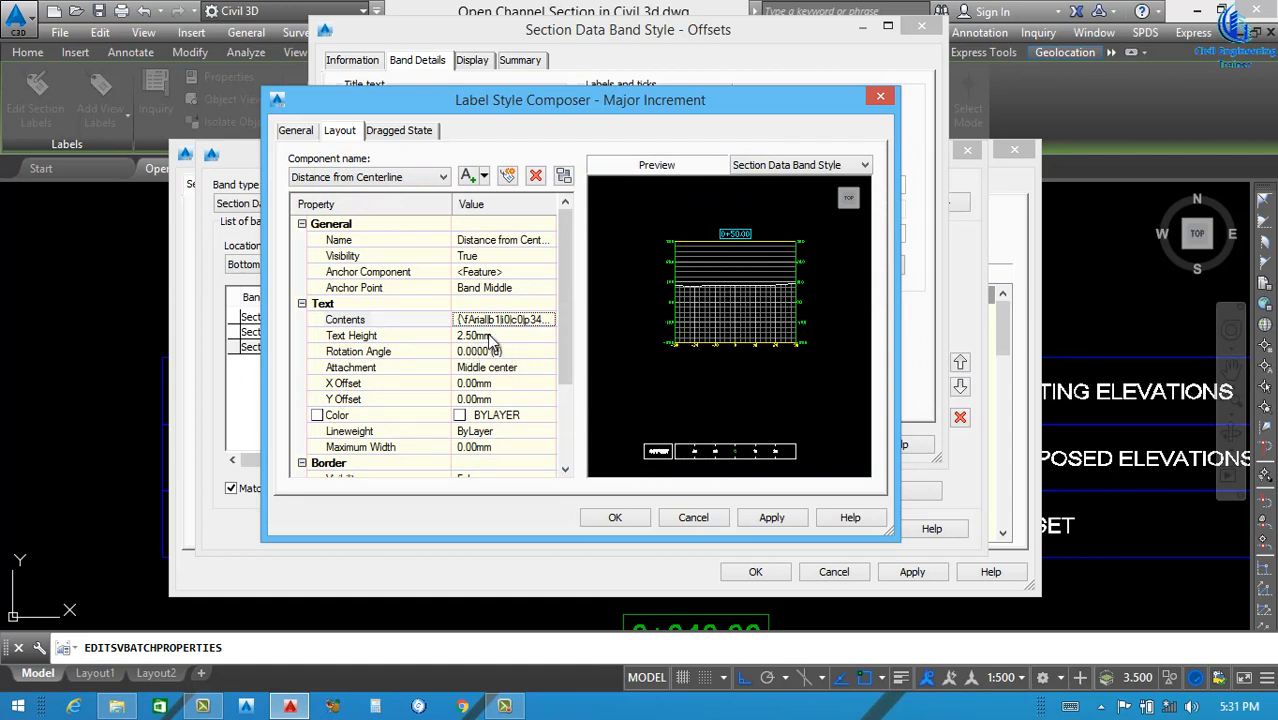
Set the Distance from Centerline component's text color to white and accept the major increment label style.
scroll(559, 370, down, 2)
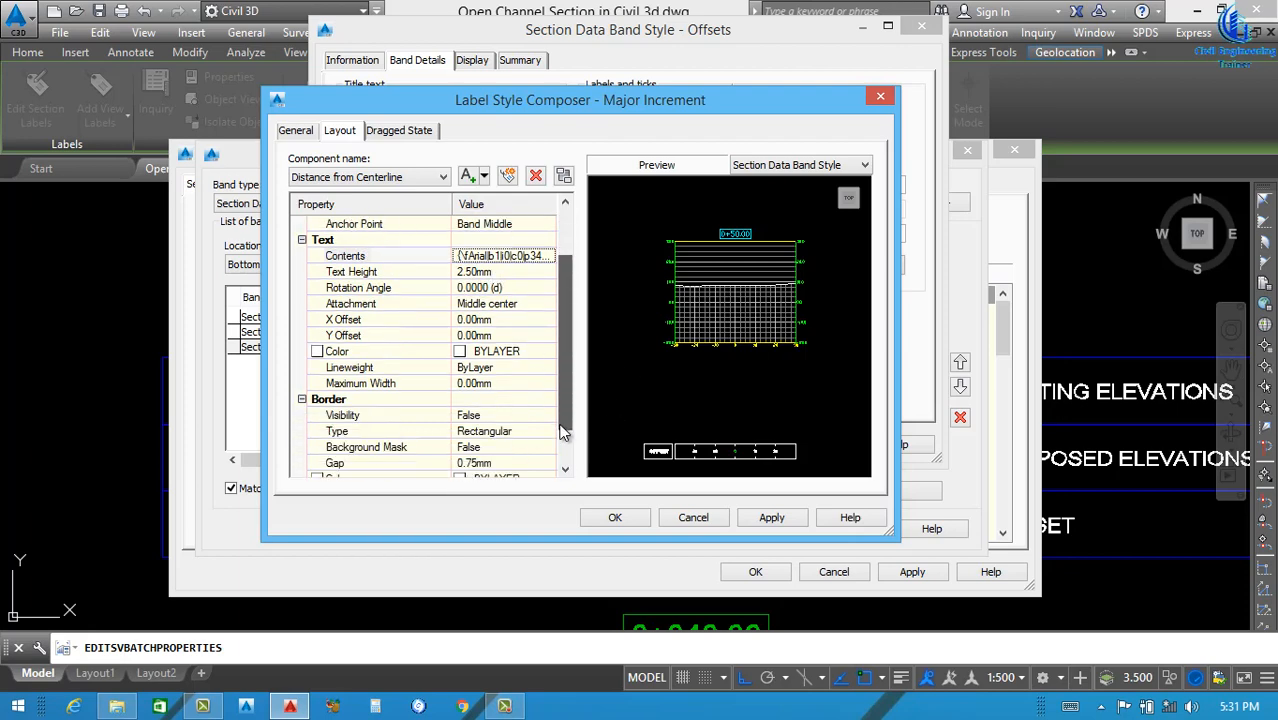
click(549, 336)
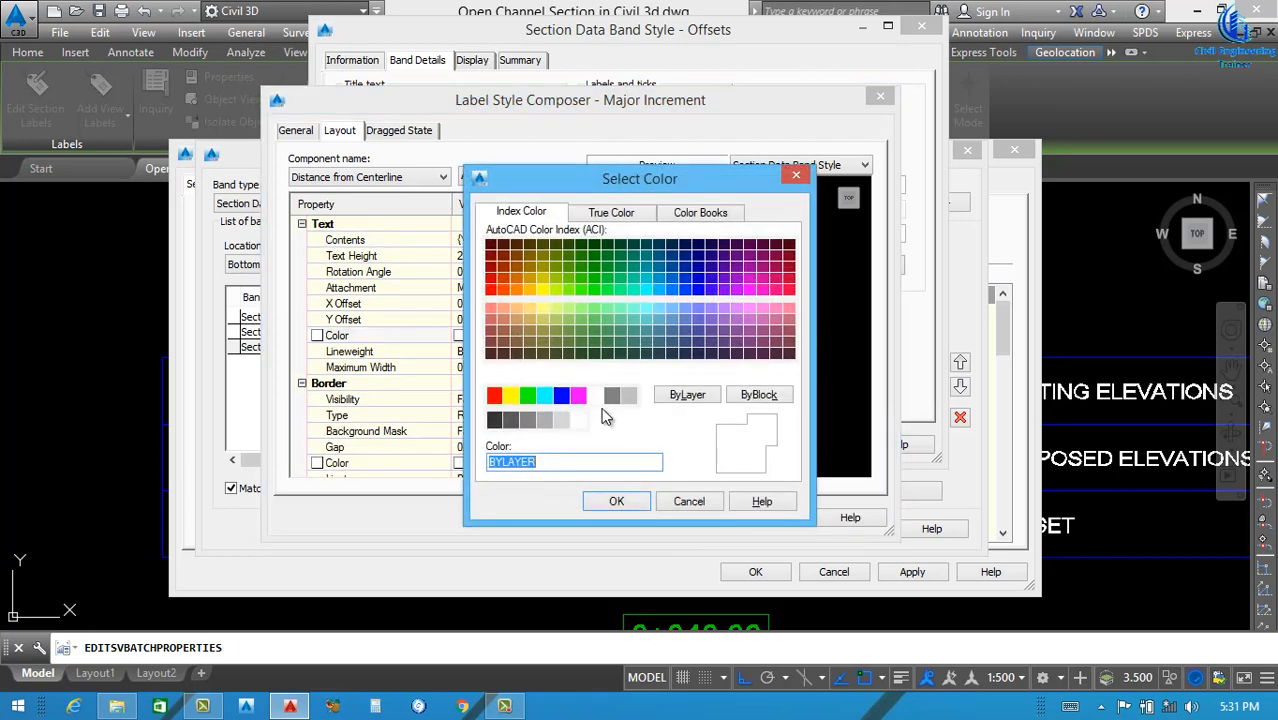
click(595, 396)
click(616, 503)
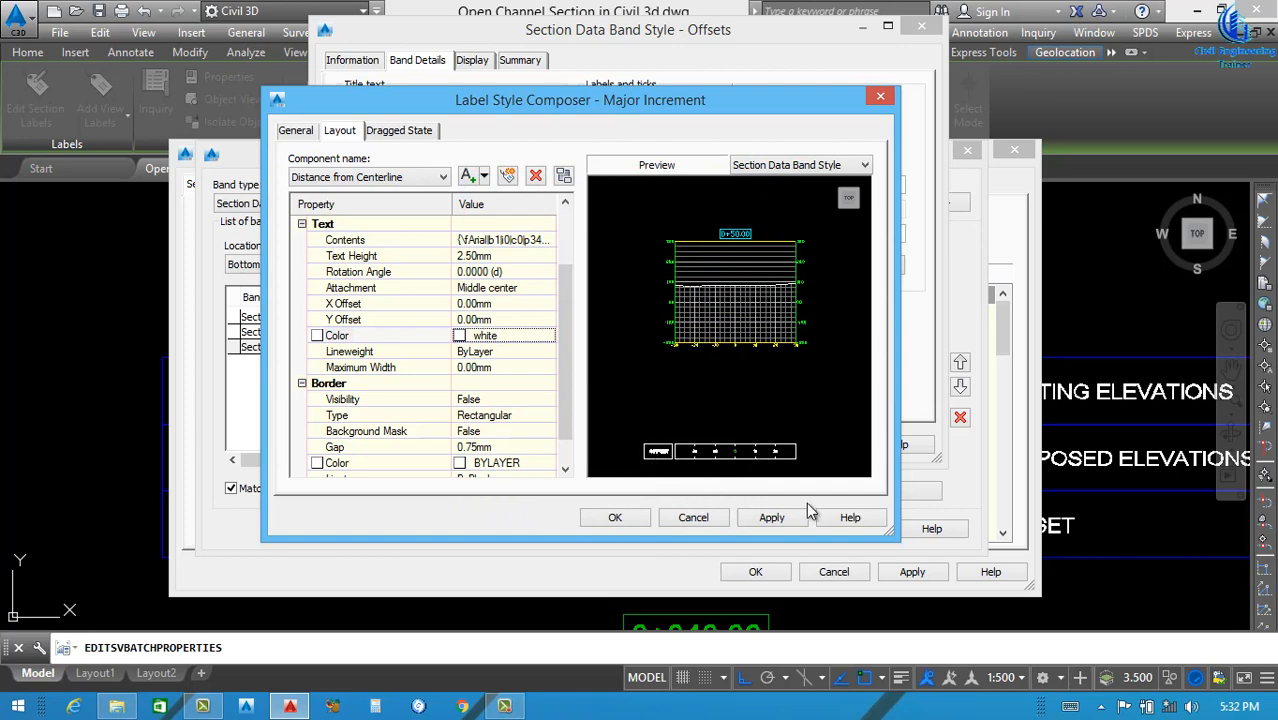
click(771, 517)
click(614, 517)
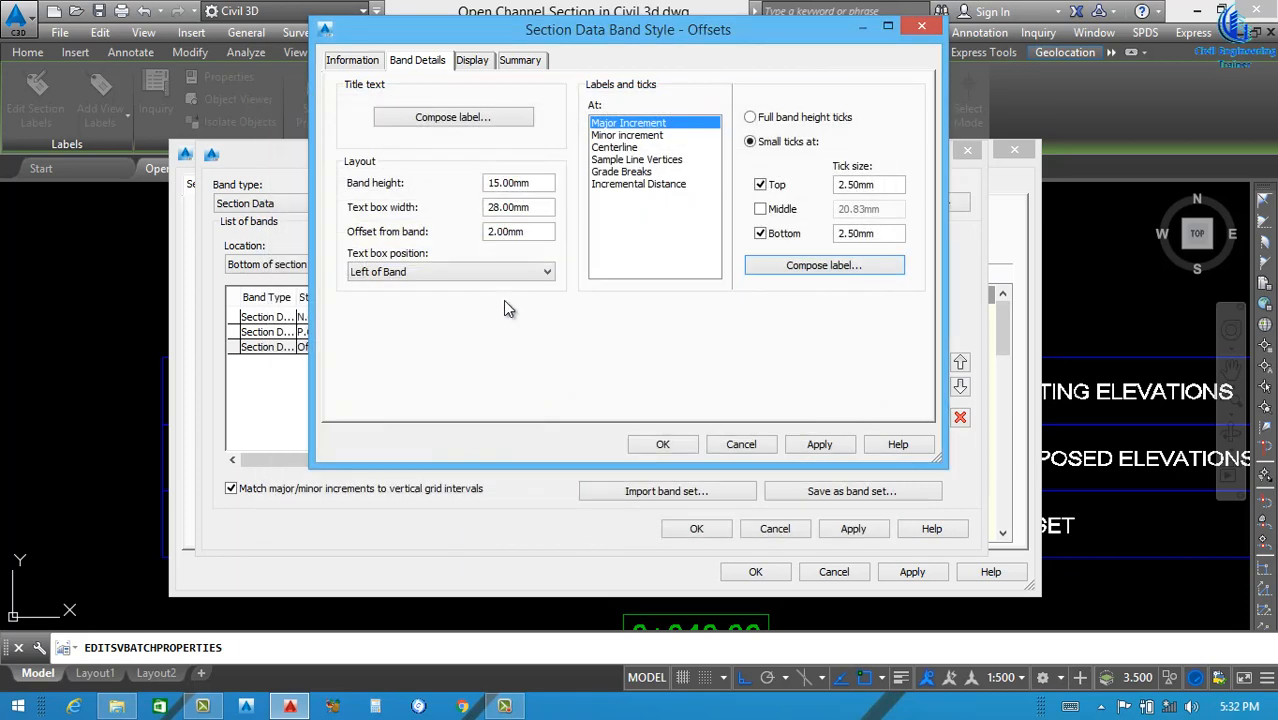
Accept the Offsets band style and apply the band changes to the whole section view group.
click(818, 444)
click(662, 444)
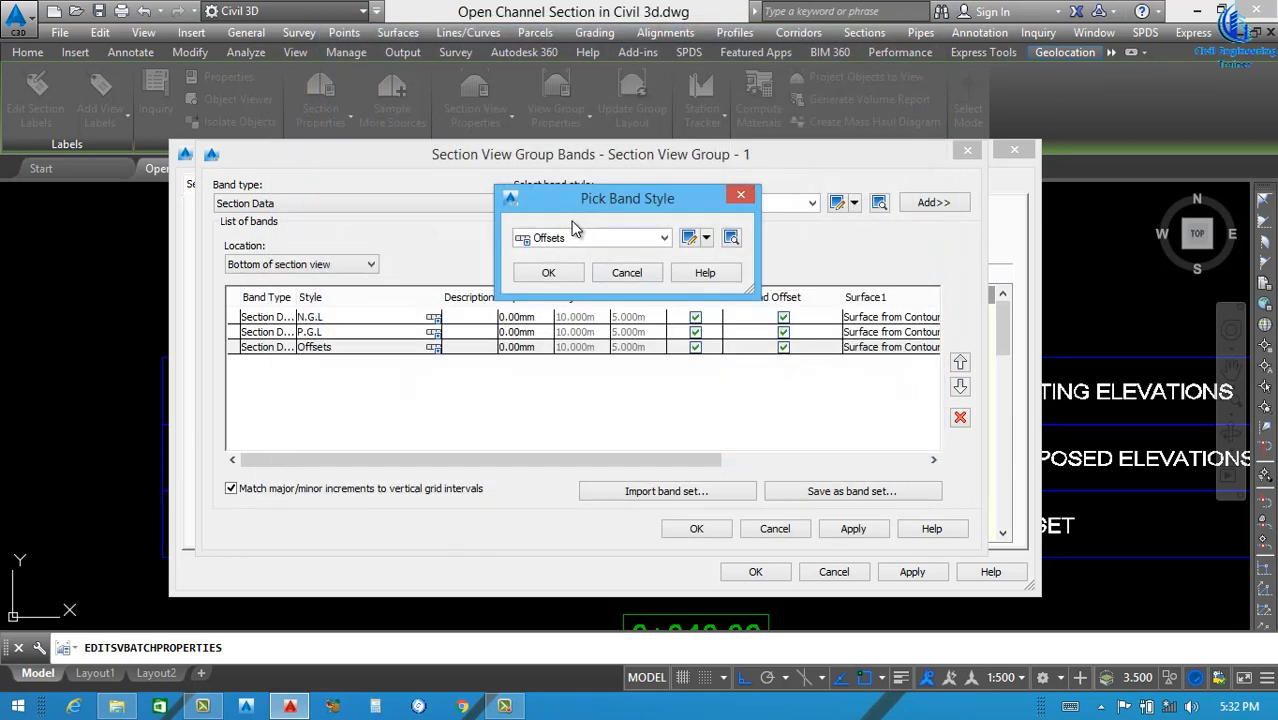
click(548, 278)
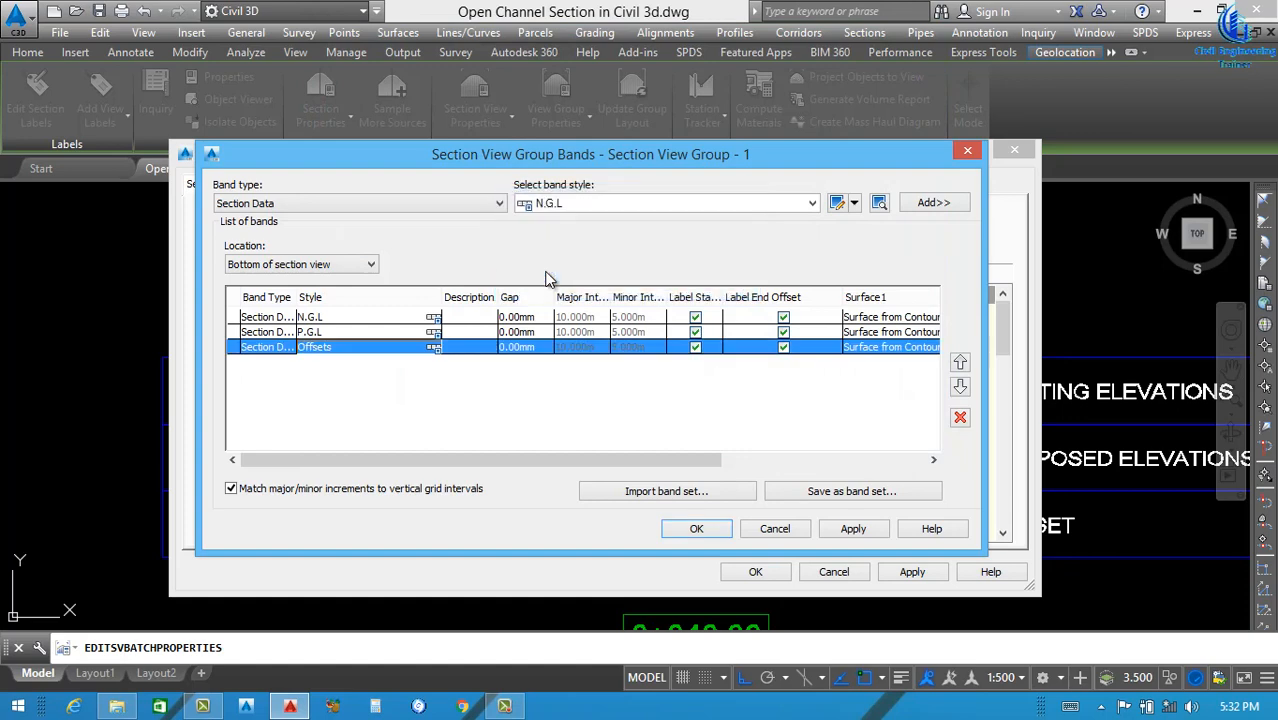
click(862, 536)
click(700, 532)
click(912, 572)
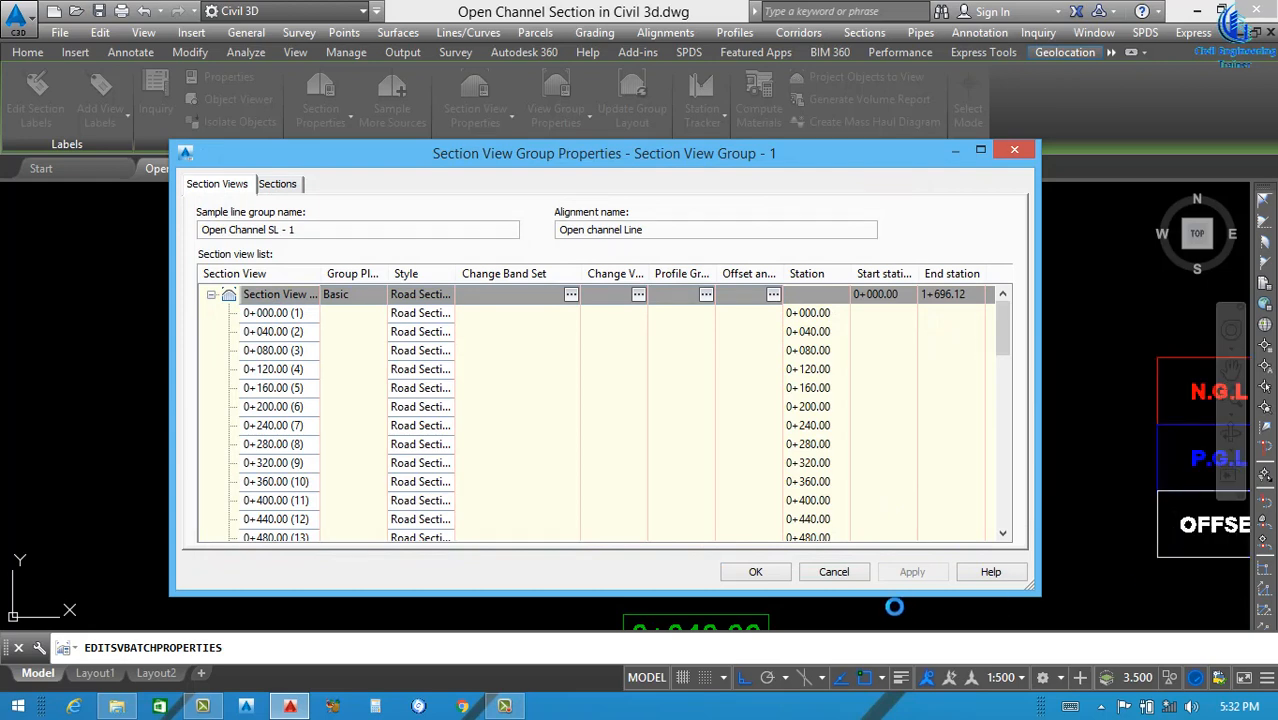
click(752, 570)
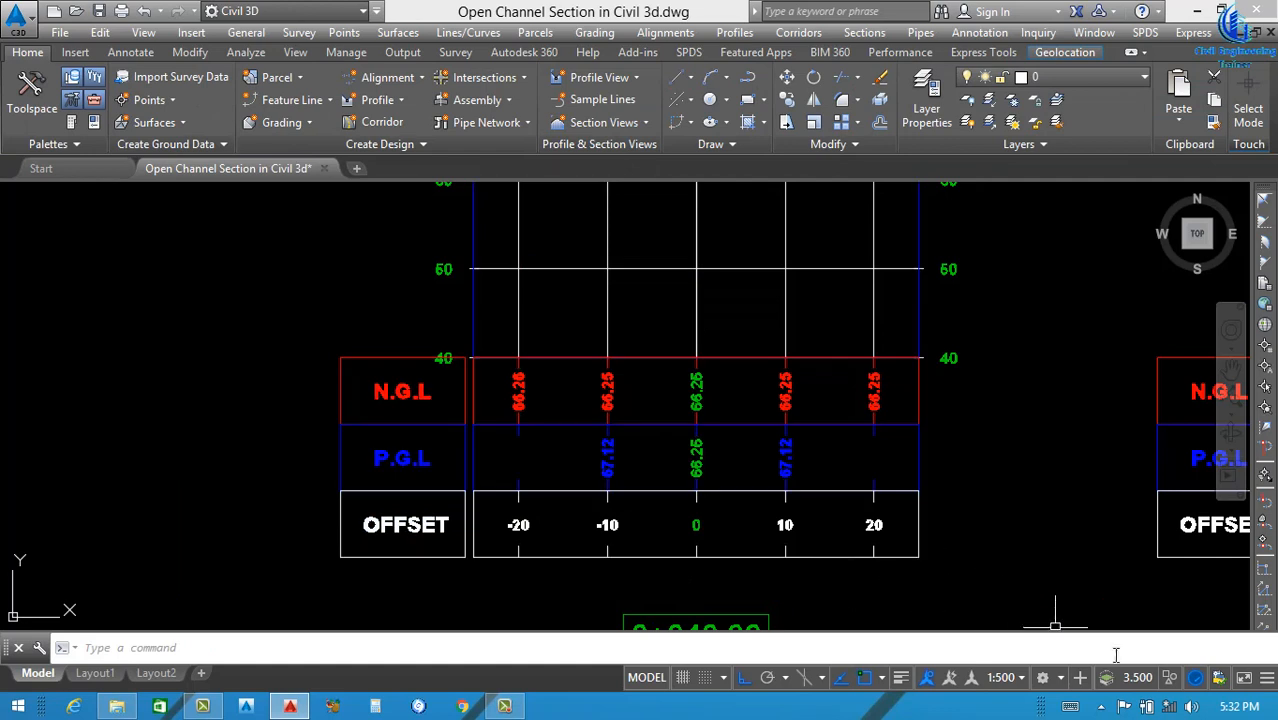
Try an annotation scale of 1:750 on the section views and return it to 1:500.
click(1015, 678)
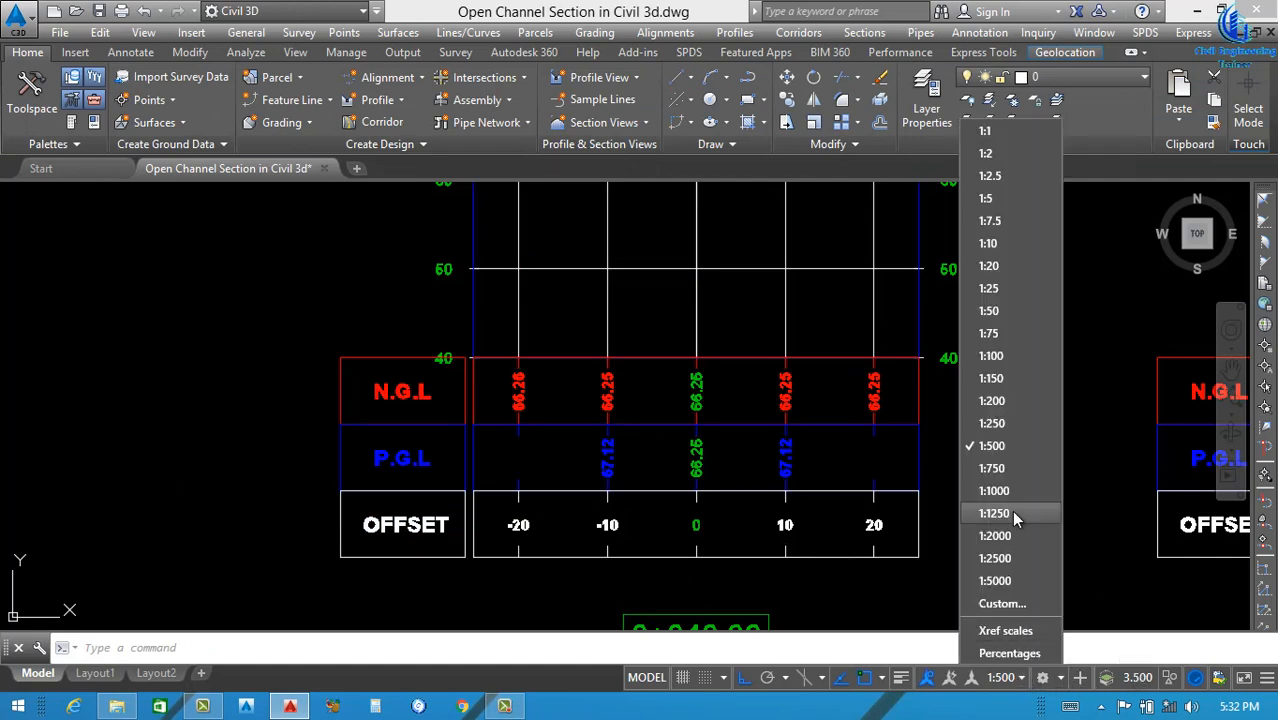
click(998, 481)
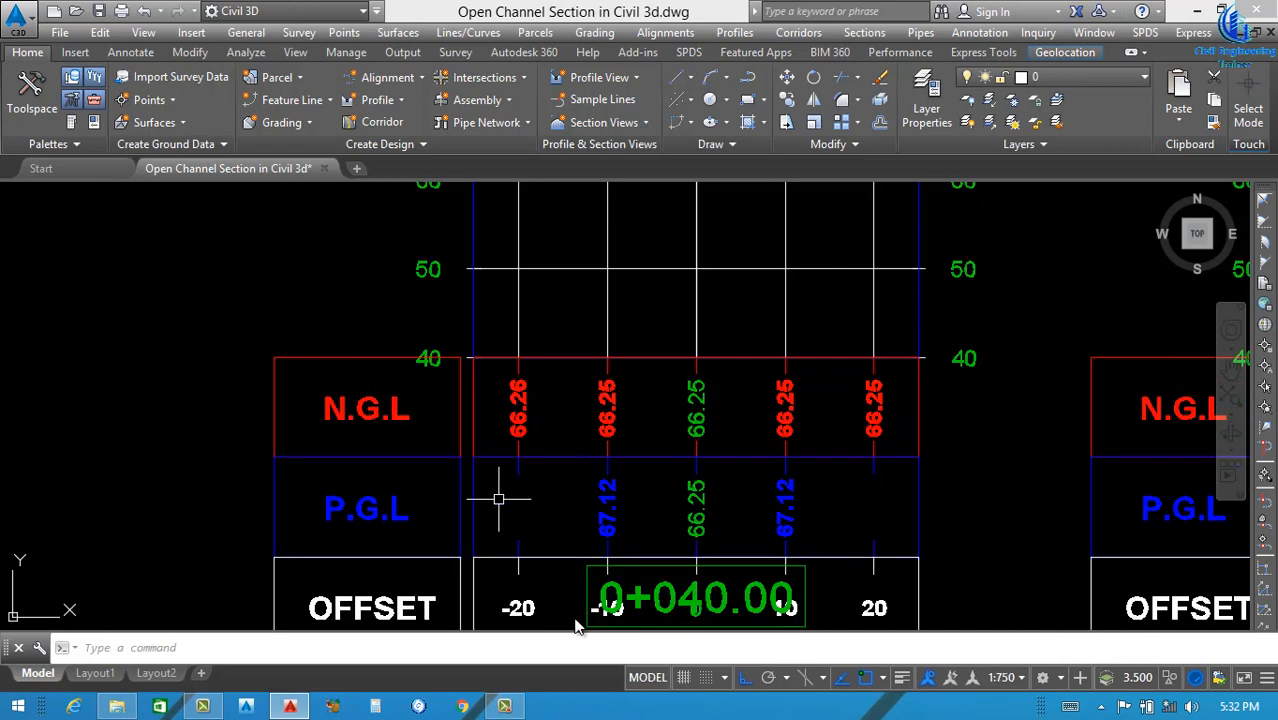
click(1018, 680)
click(994, 455)
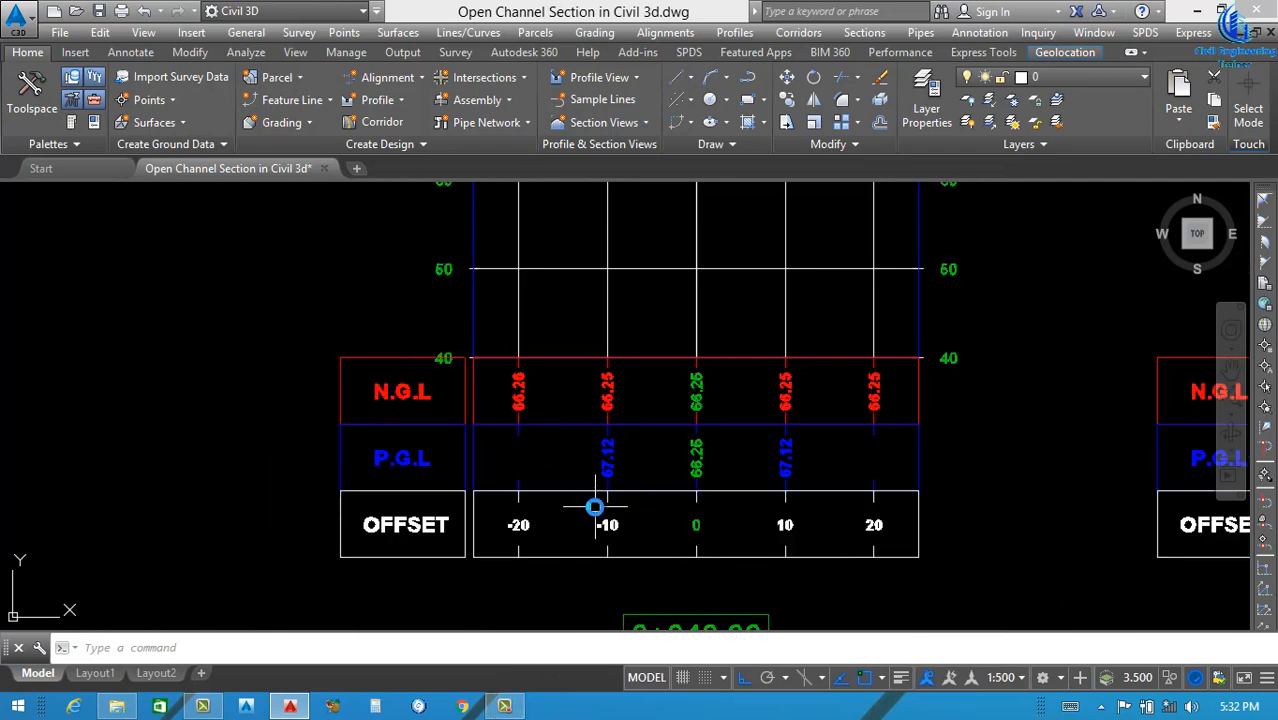
scroll(599, 508, down, 3)
scroll(627, 372, up, 1)
scroll(627, 372, up, 4)
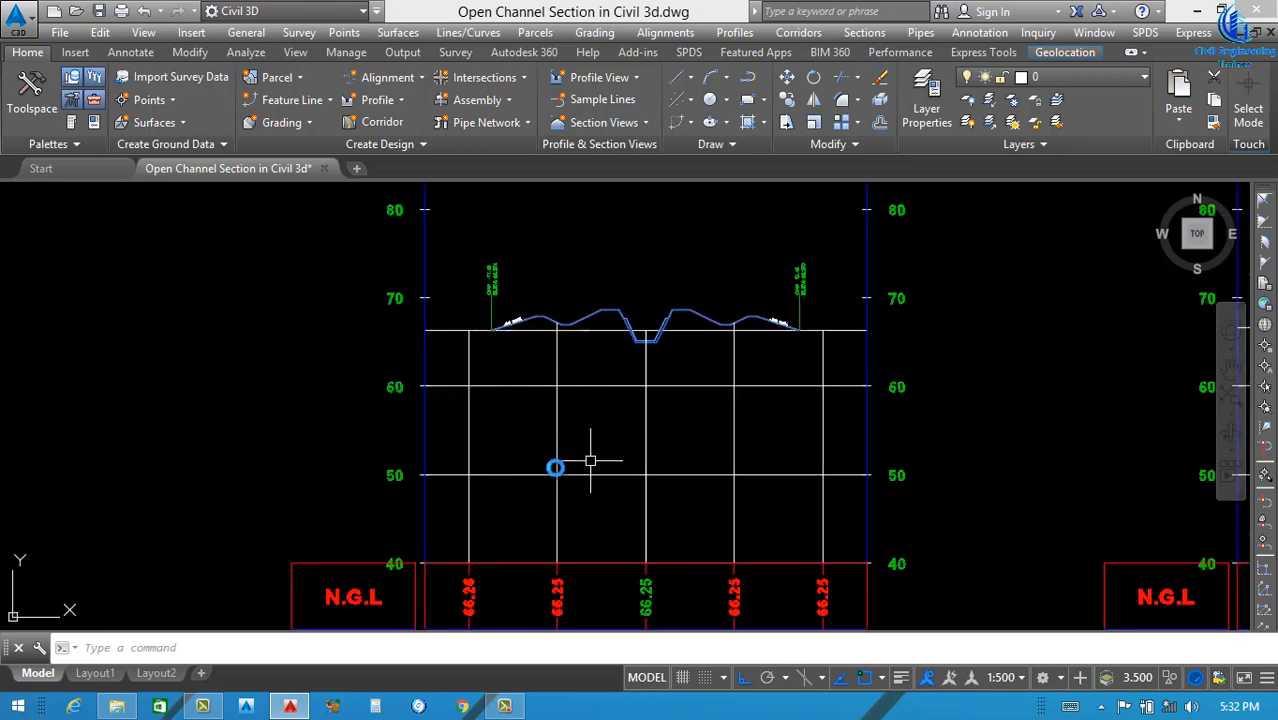
Edit the Road Section style of the selected section view and set its vertical exaggeration to 0.5.
click(553, 471)
scroll(551, 475, down, 2)
right_click(752, 478)
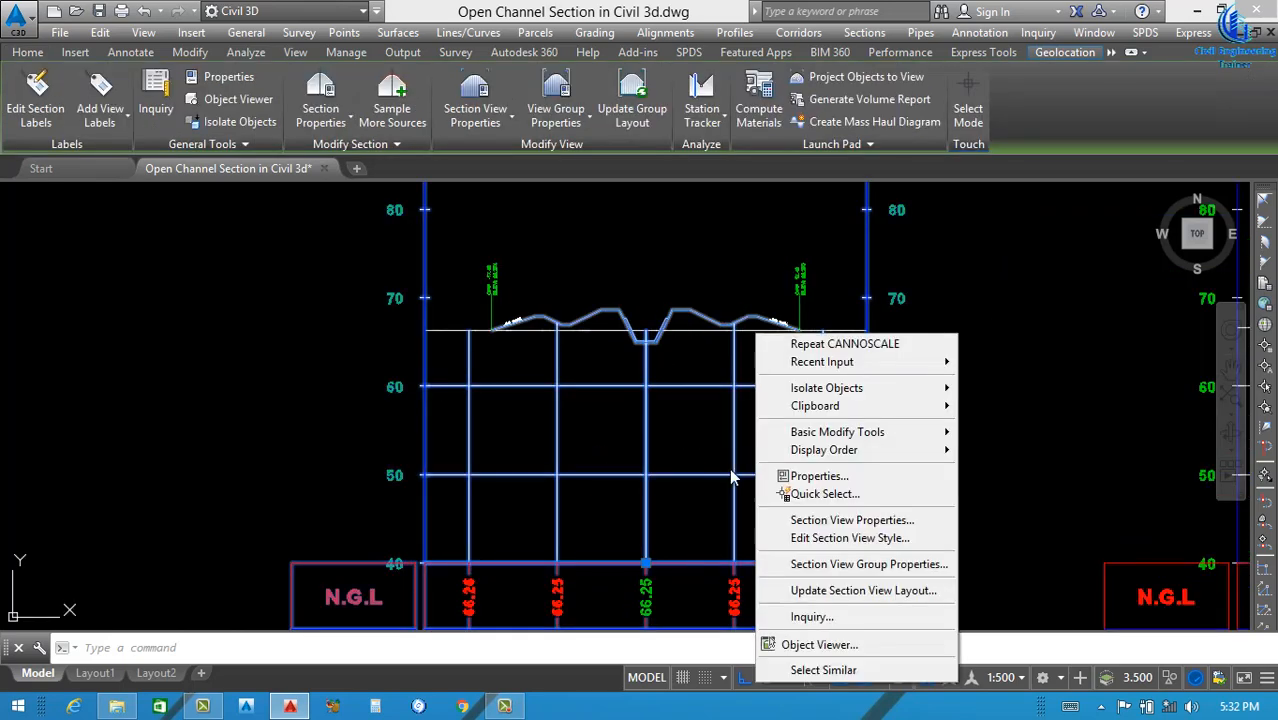
click(838, 543)
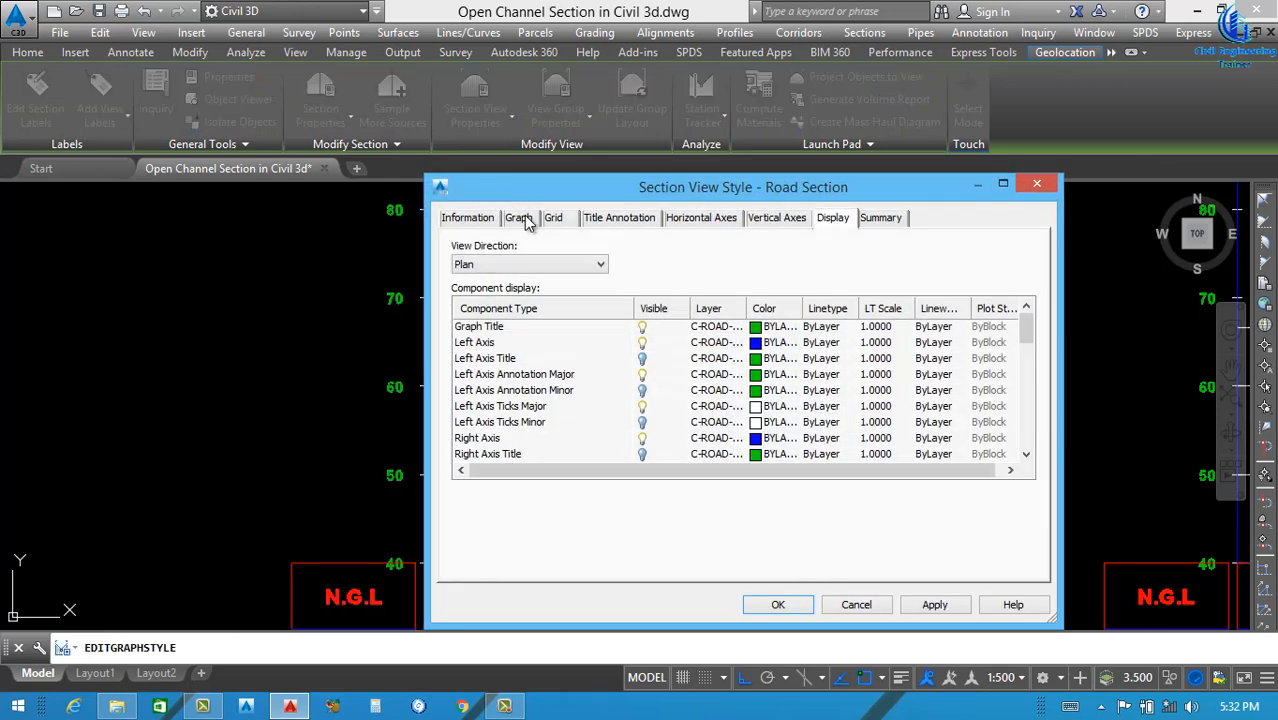
click(528, 218)
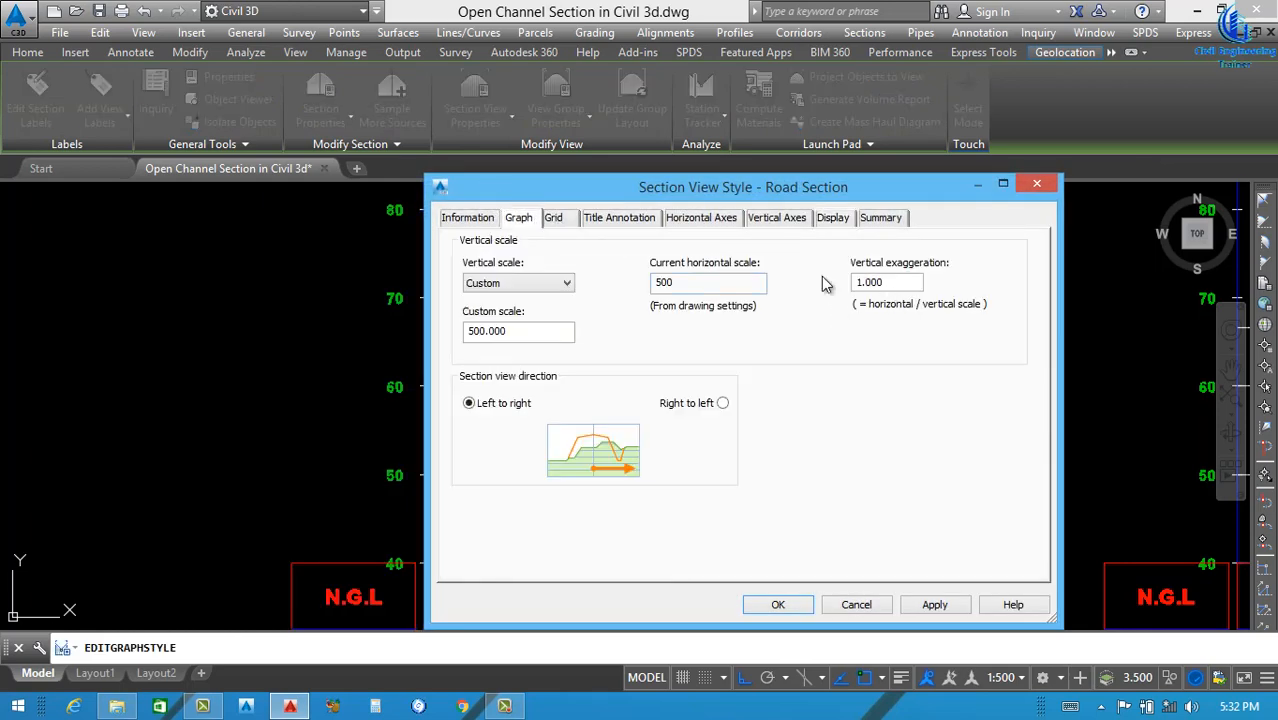
click(556, 218)
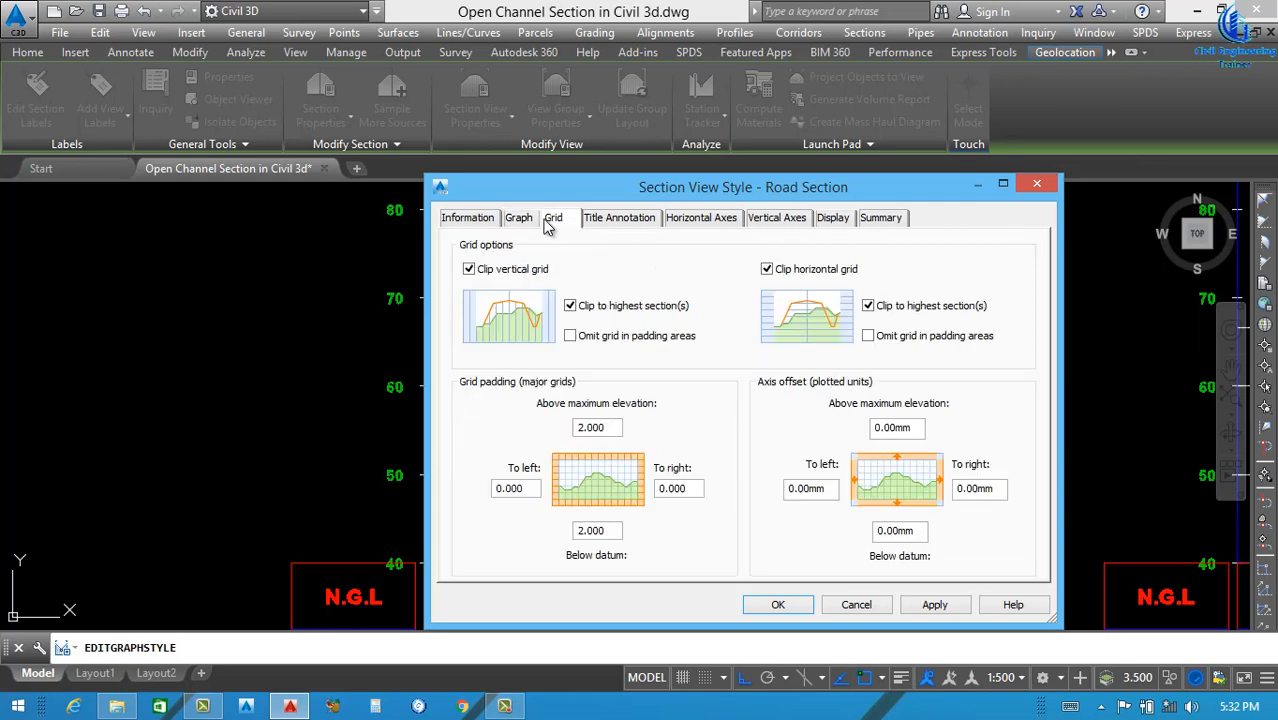
click(527, 219)
click(873, 284)
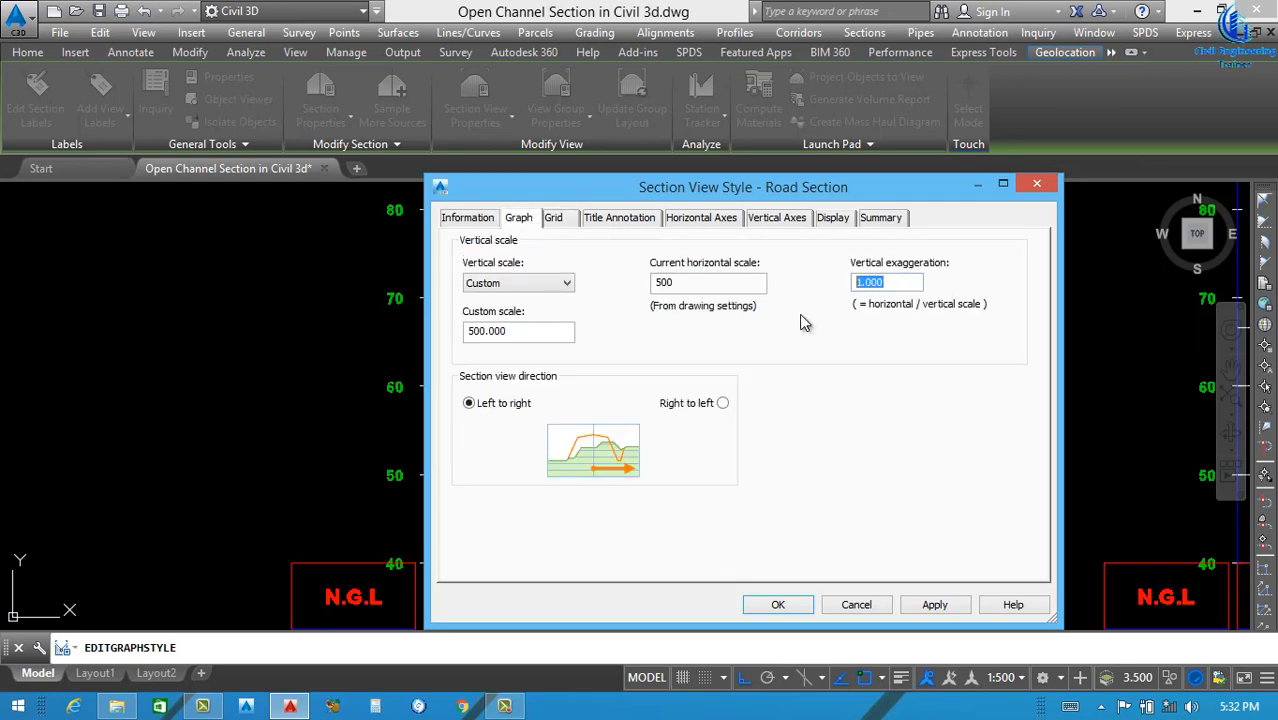
text(.5)
Set the major grid padding to 0.5 below datum and 1.5 above maximum elevation.
click(556, 219)
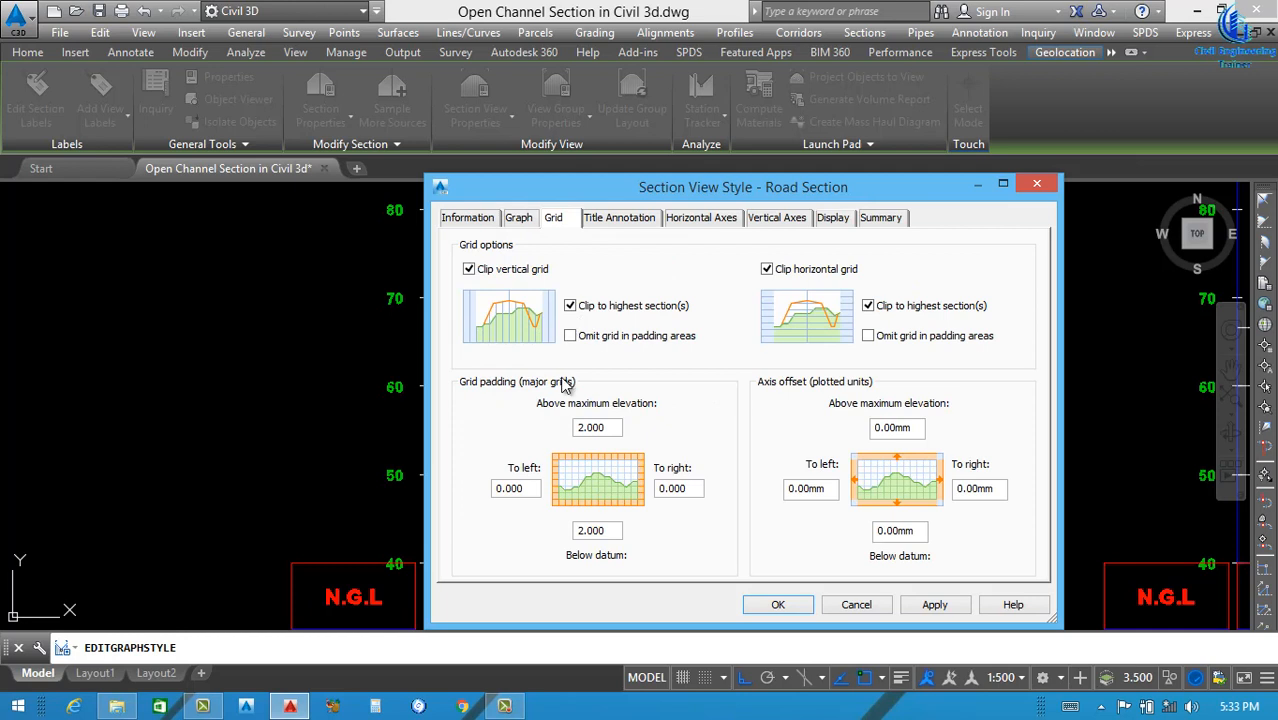
double_click(603, 533)
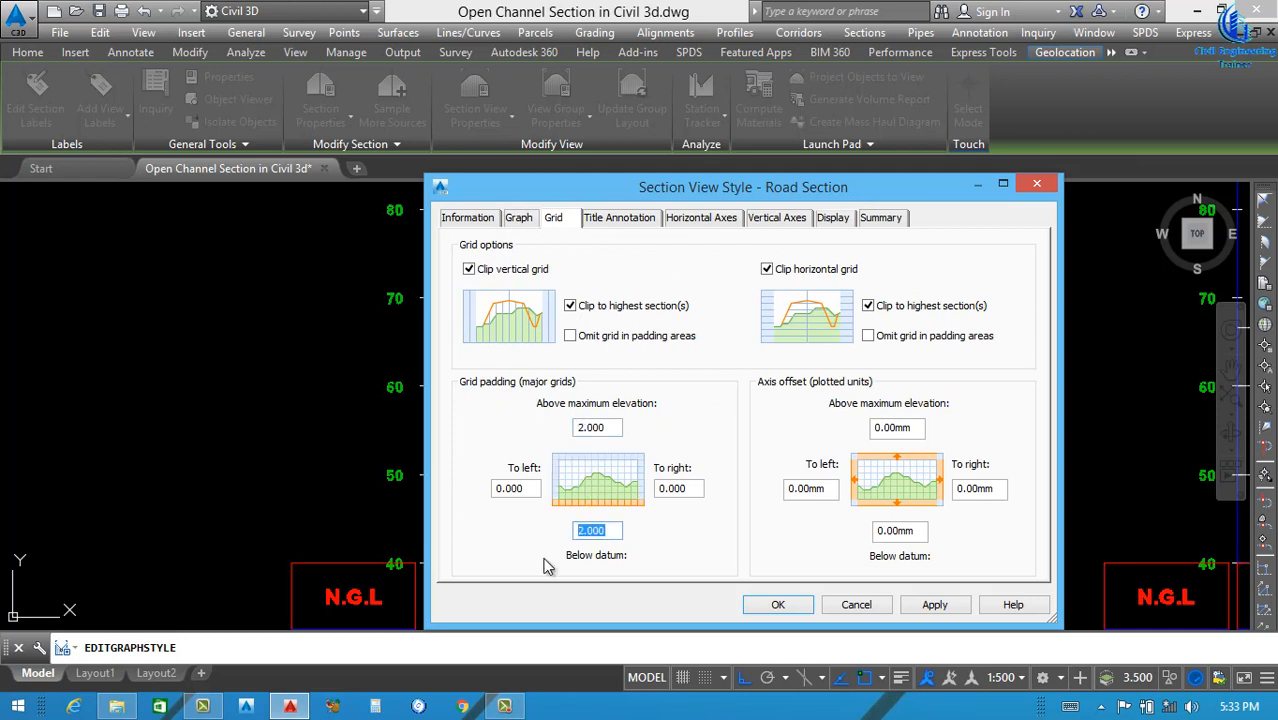
text(.5)
double_click(606, 428)
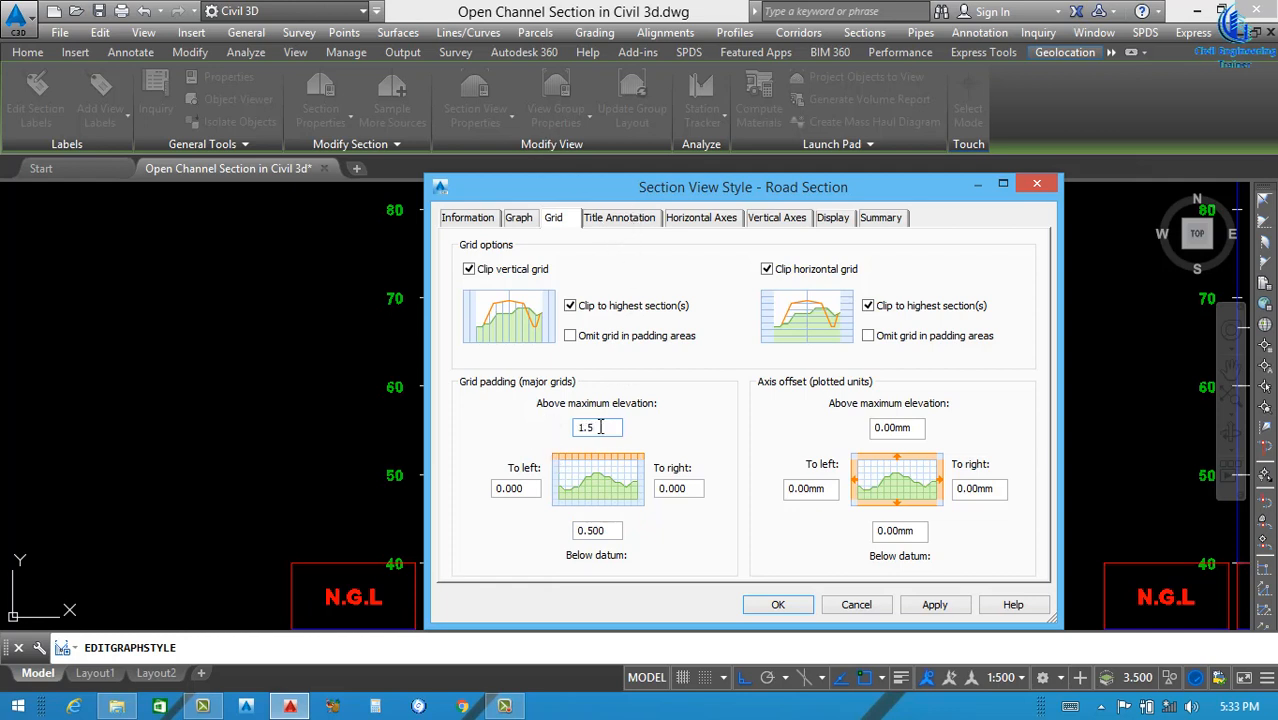
Set the graph view title's text height to 4 mm and its Y offset to 4 mm.
click(613, 220)
double_click(708, 287)
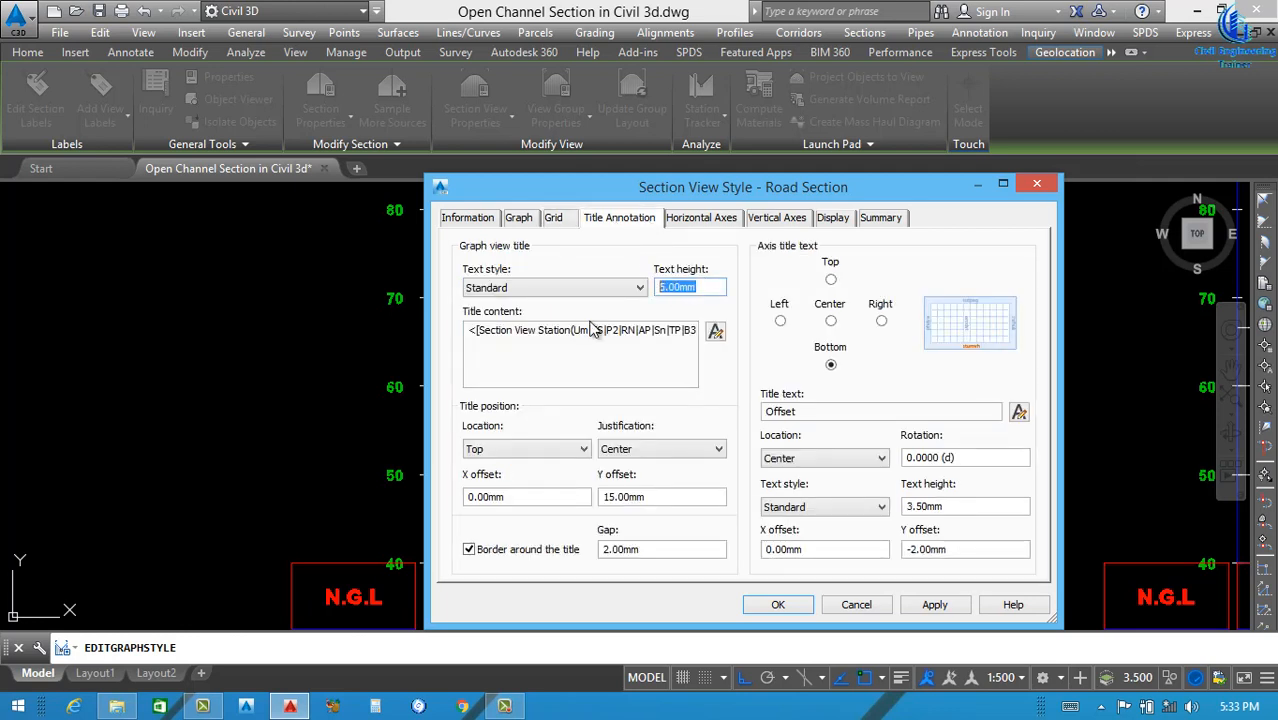
text(4)
double_click(650, 497)
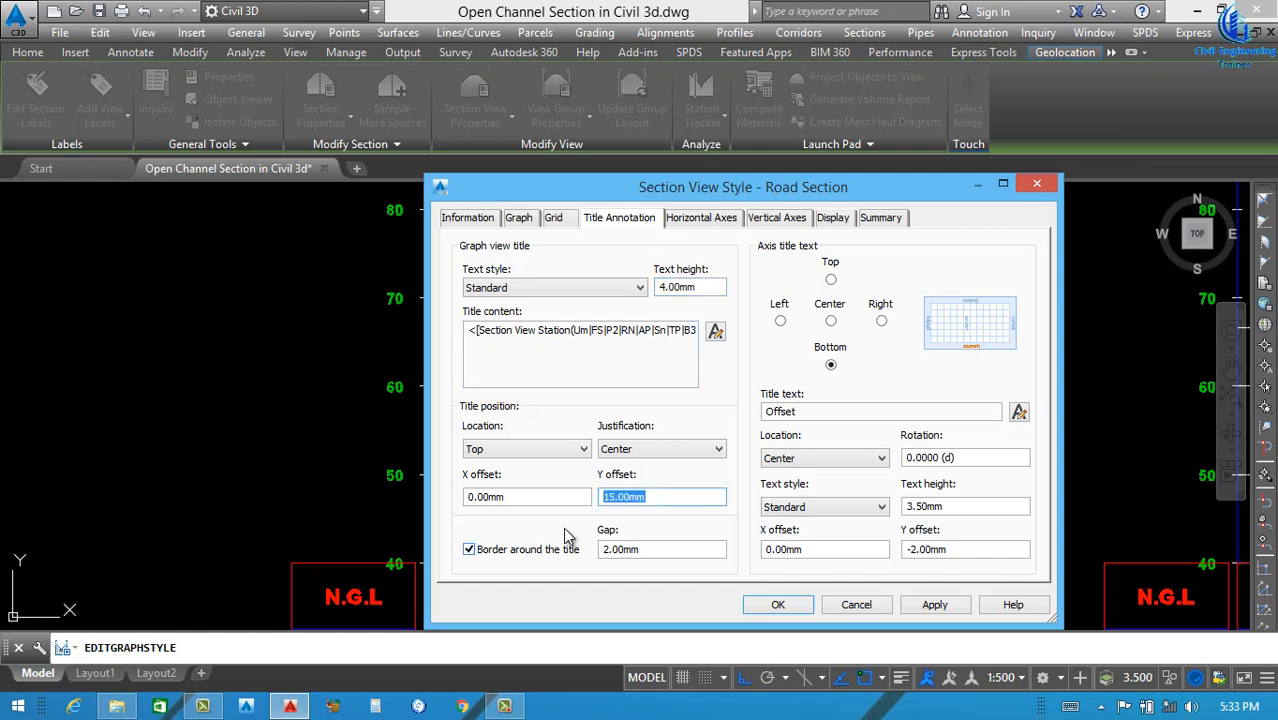
text(5)
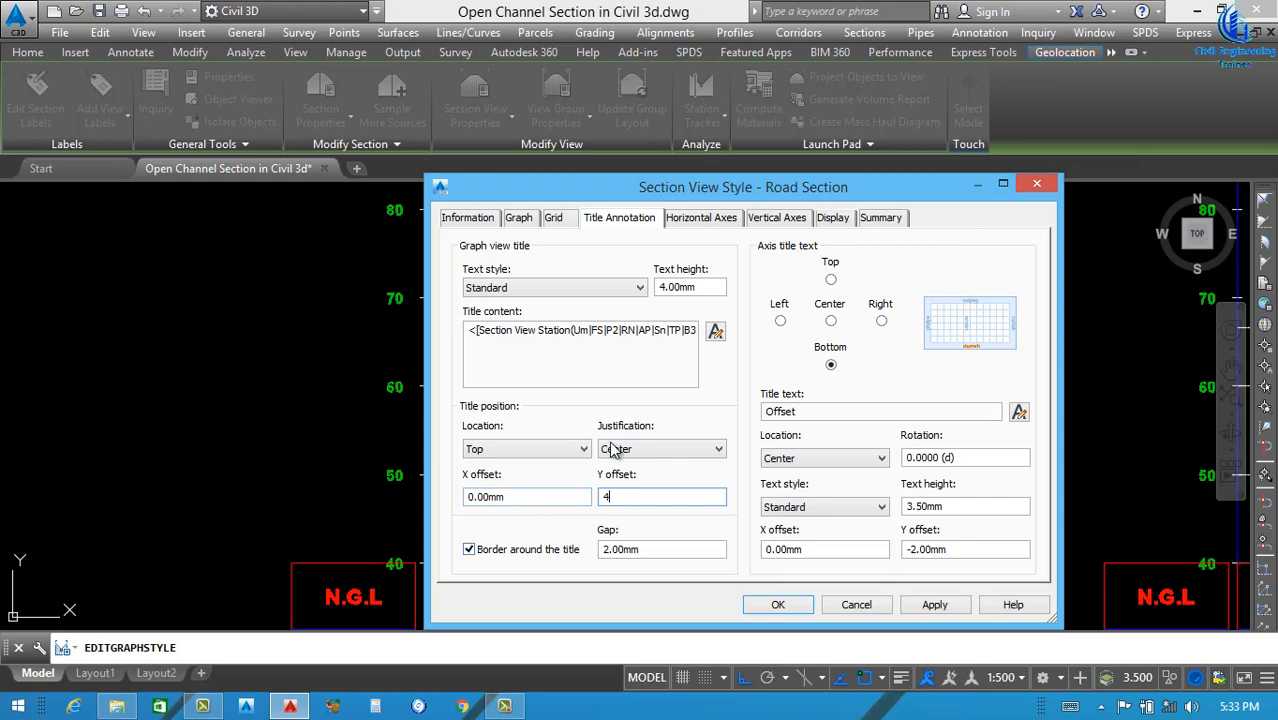
Format the Section View Station title text as white and bold, and turn off the border around the title.
click(715, 331)
click(790, 212)
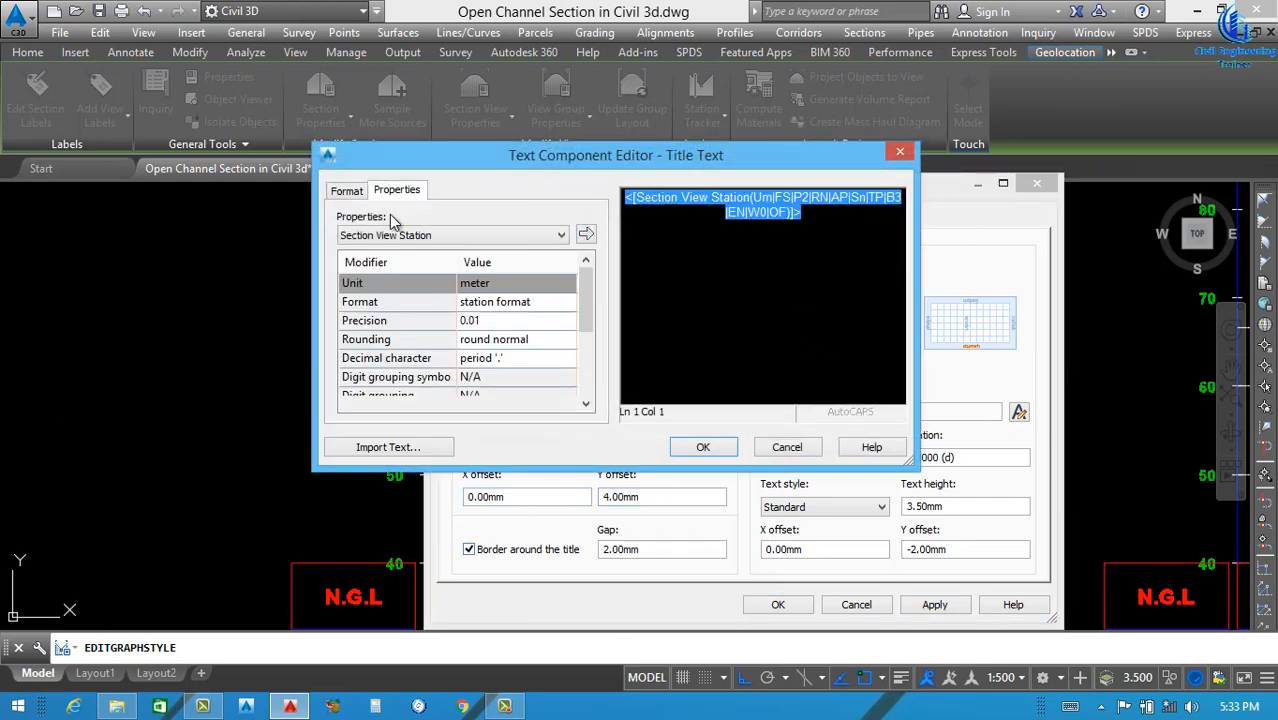
click(347, 190)
click(428, 348)
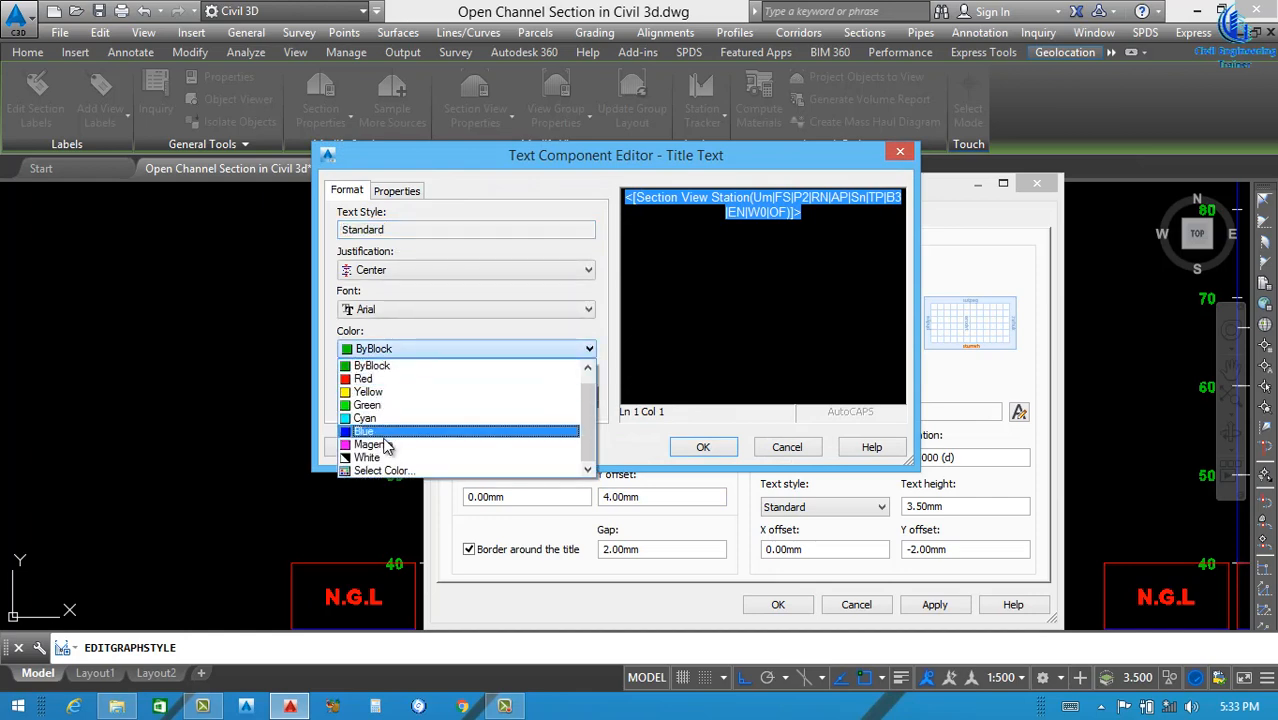
click(430, 502)
click(350, 398)
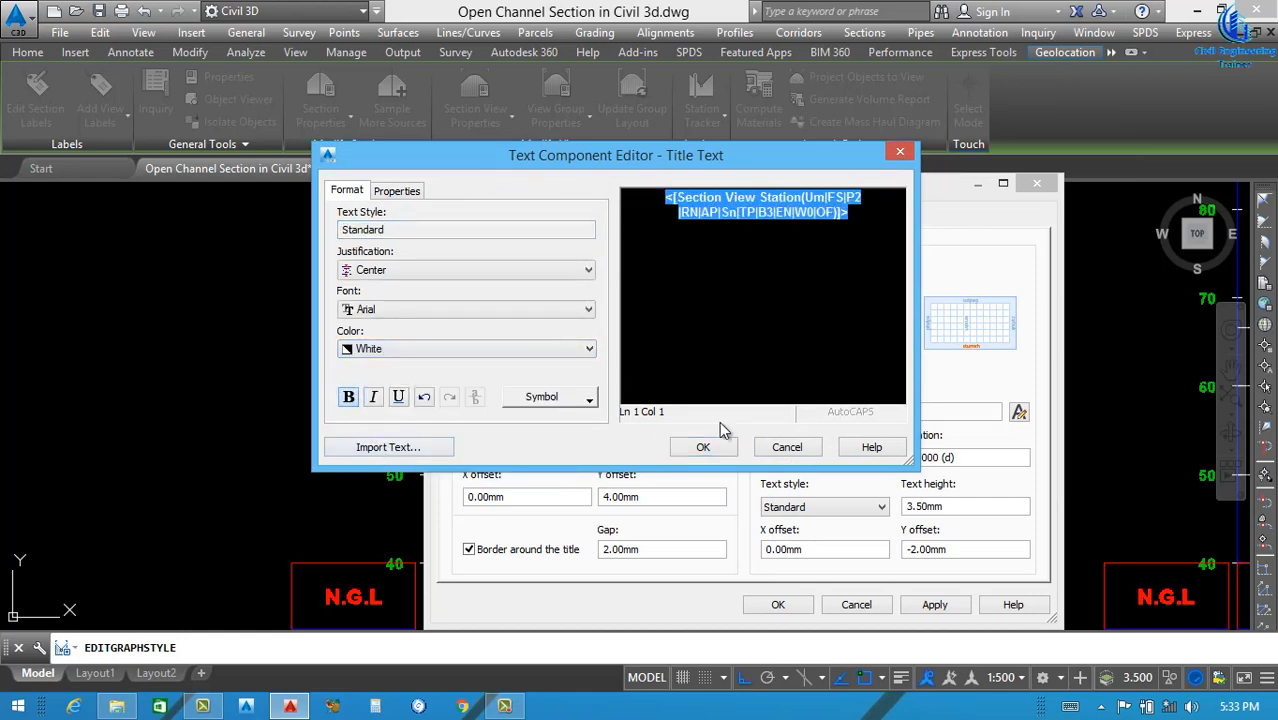
click(705, 446)
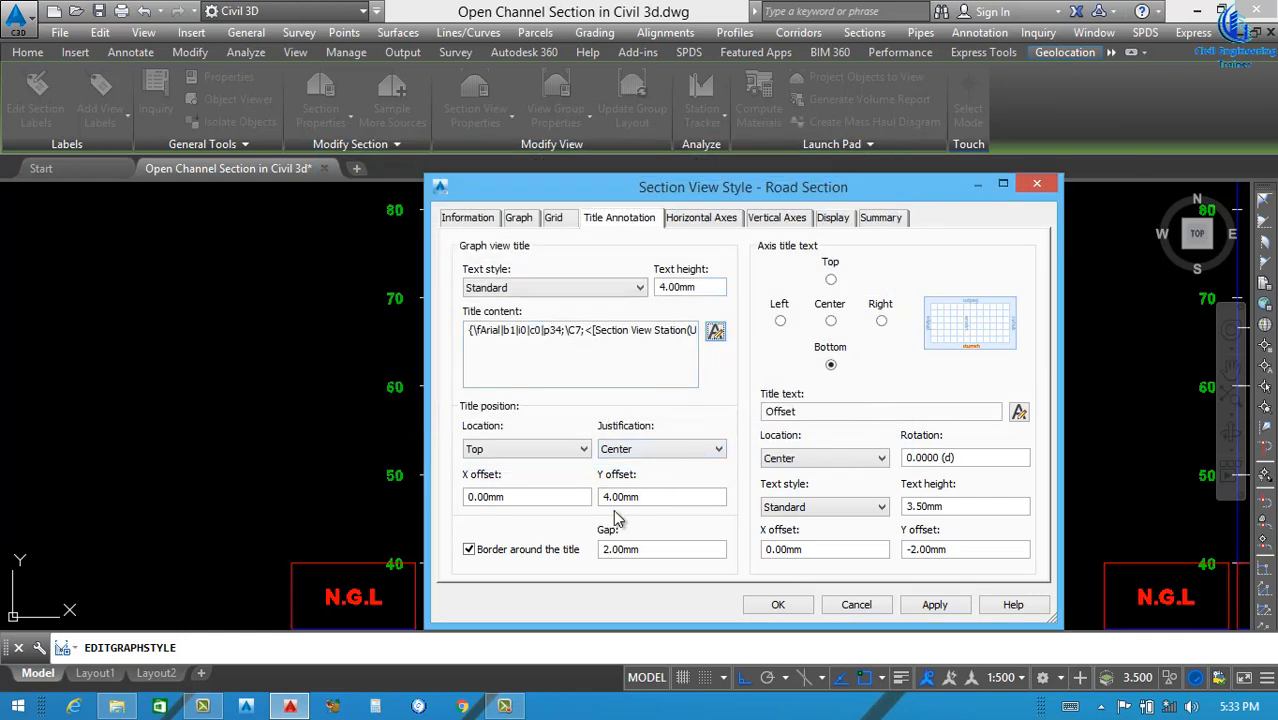
click(517, 549)
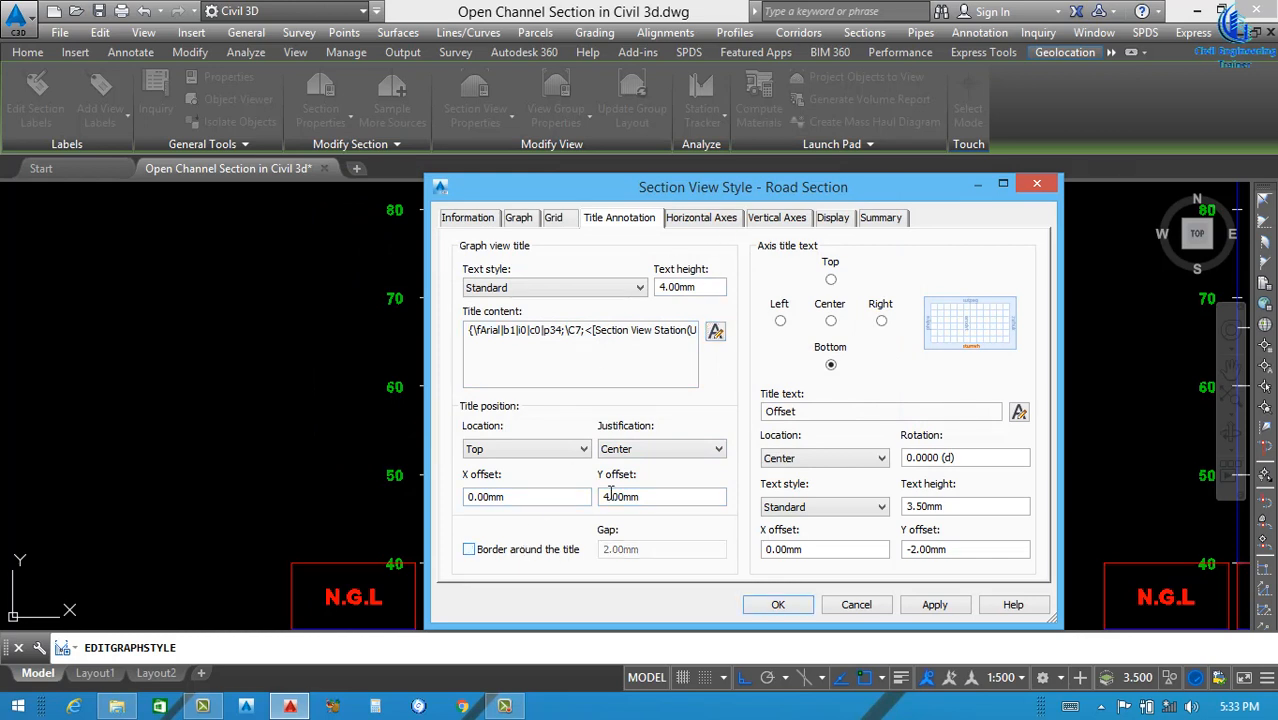
Set the left vertical axis's major tick label text color to white.
click(701, 220)
click(777, 218)
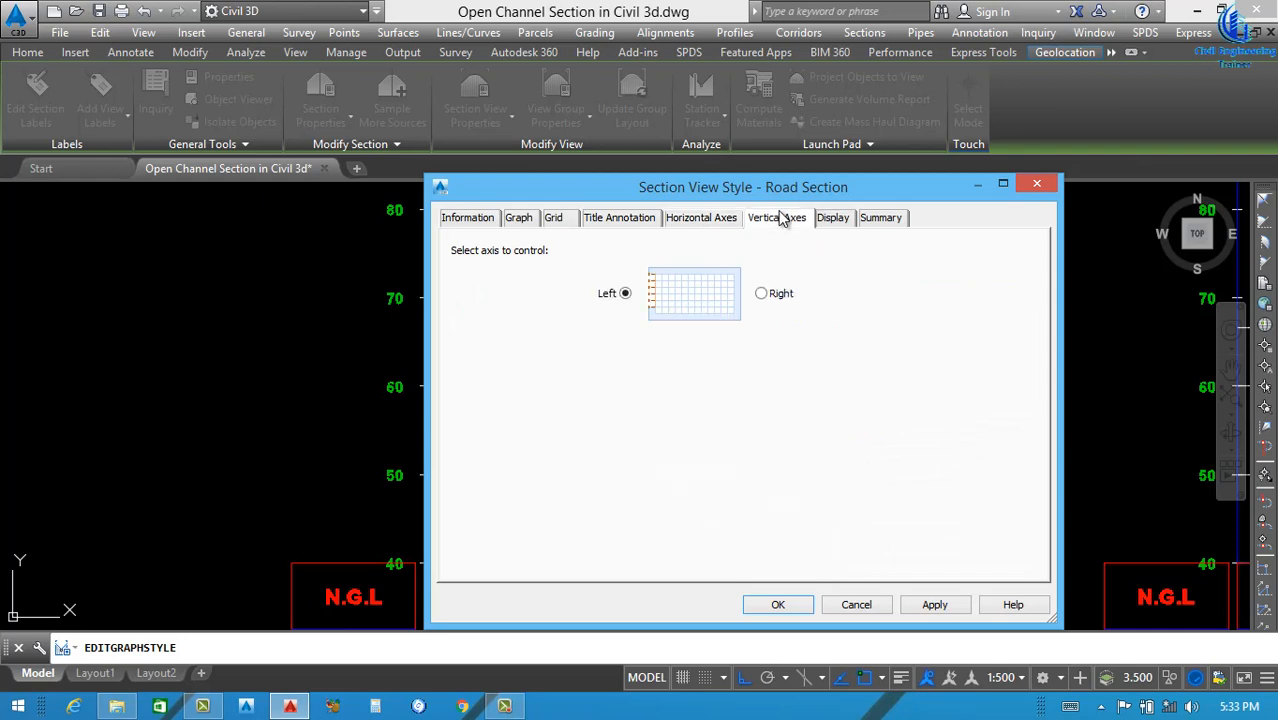
click(620, 472)
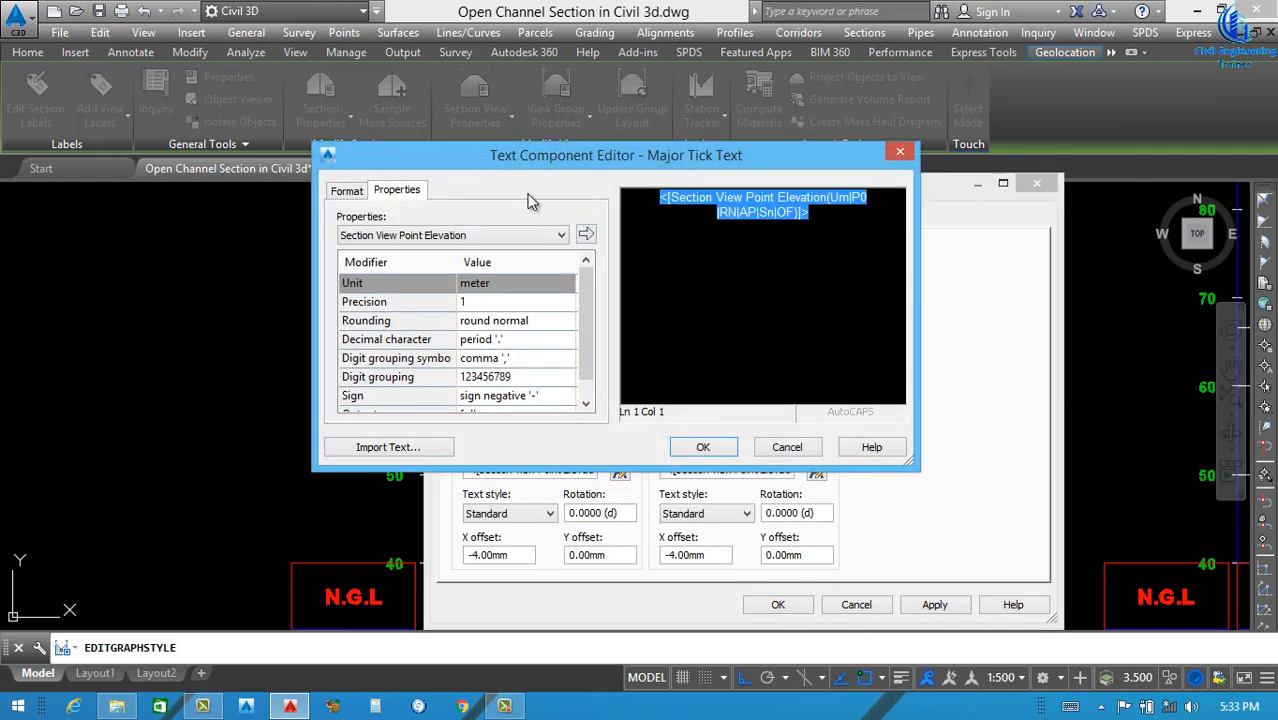
click(347, 190)
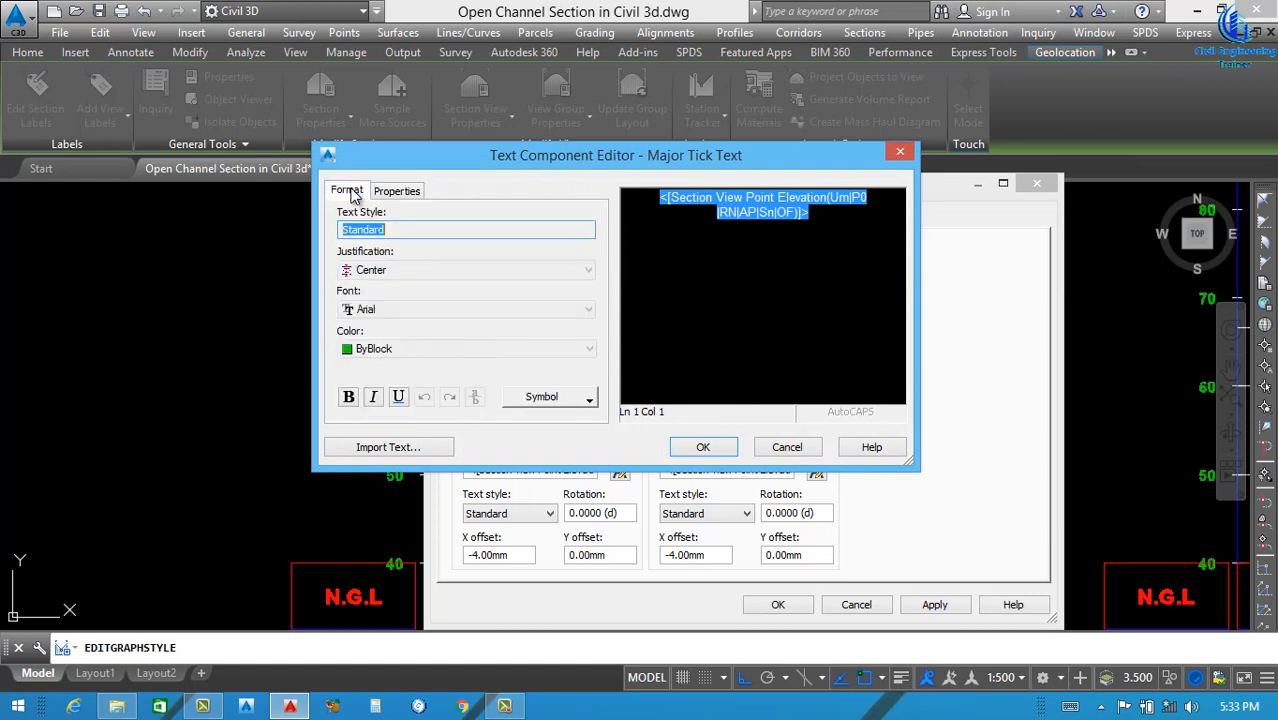
click(430, 349)
click(365, 451)
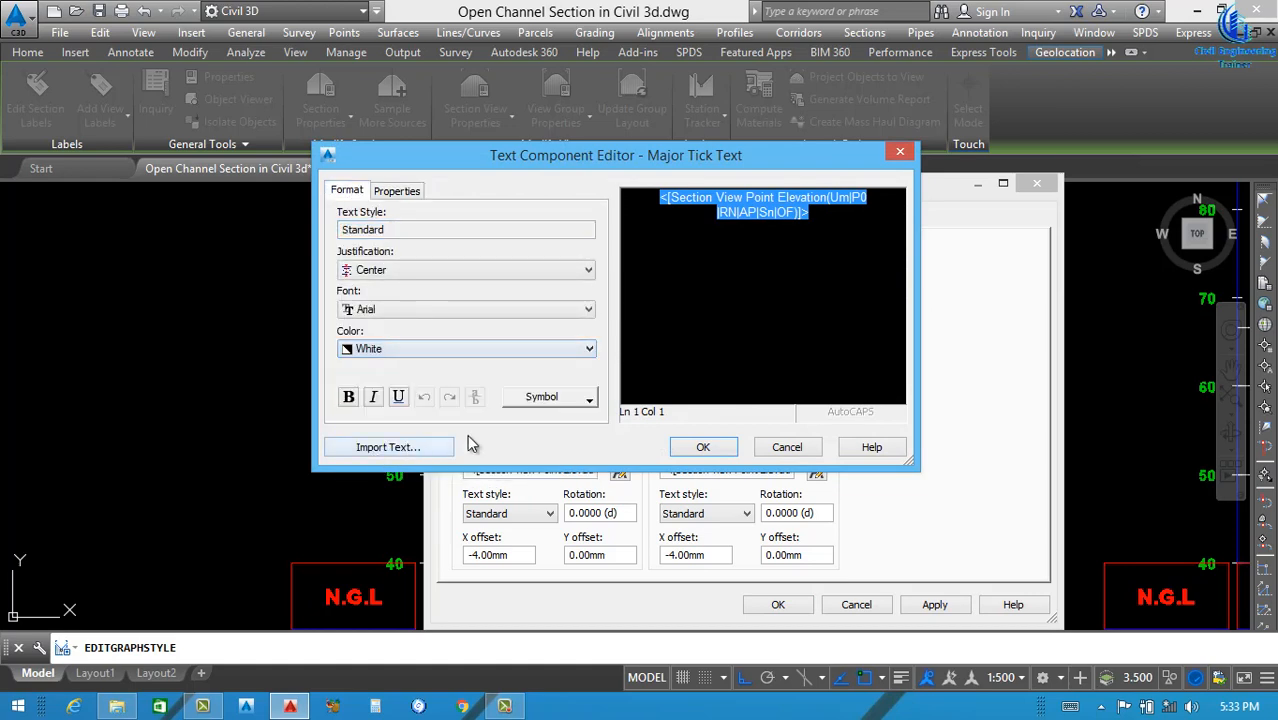
click(704, 446)
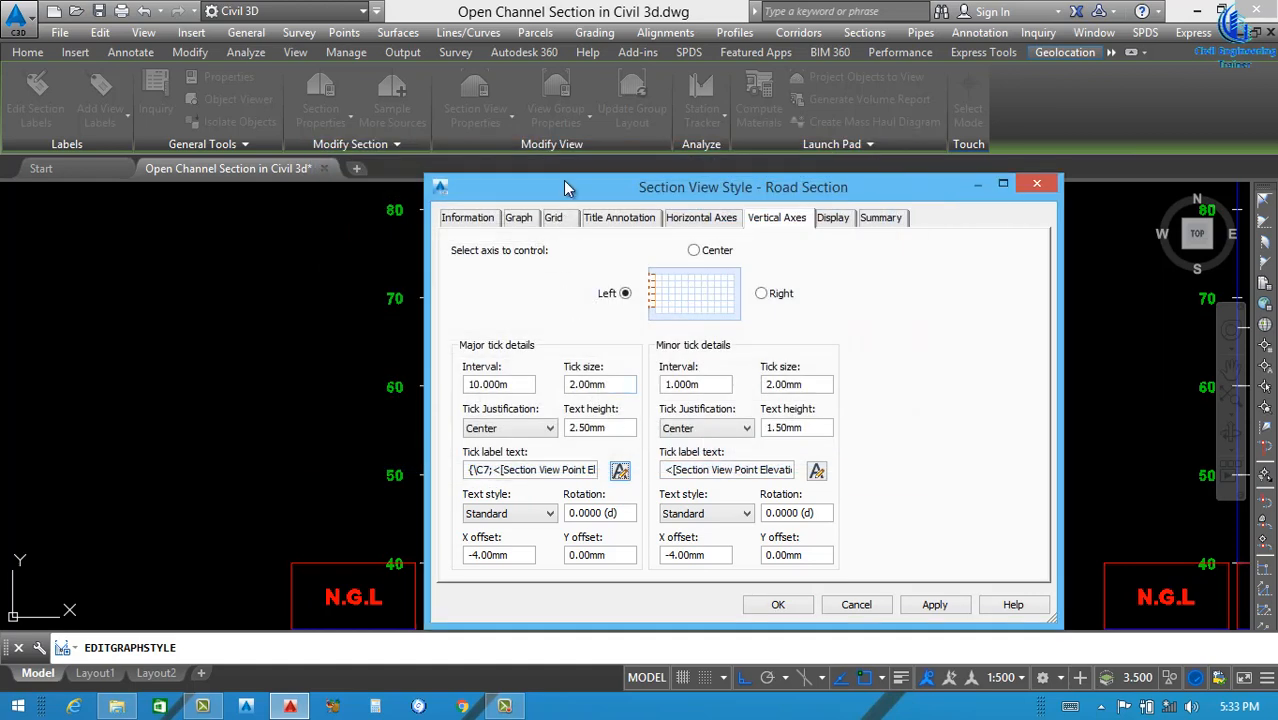
Set the left vertical axis's major tick text height to 2 mm and recheck its label text contents.
mouse_move(566, 187)
mouse_down()
mouse_move(788, 383)
mouse_move(751, 160)
mouse_move(650, 213)
mouse_move(605, 208)
mouse_up()
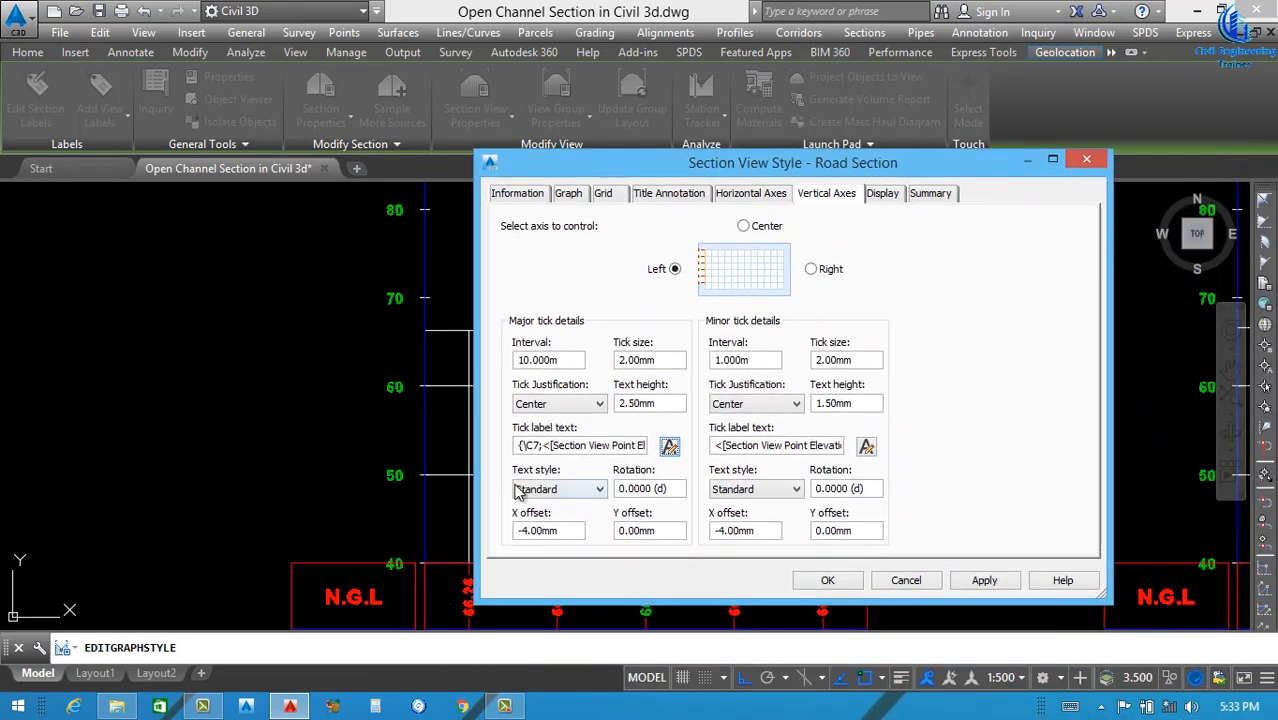
double_click(660, 404)
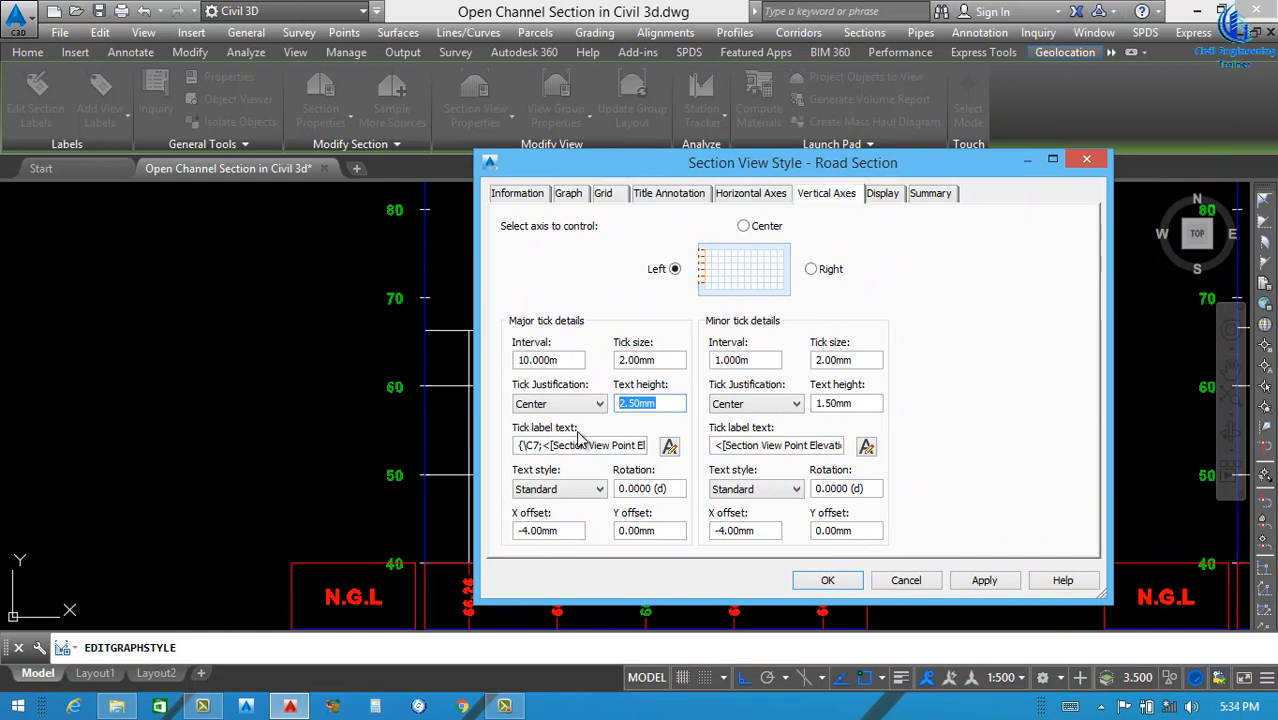
text(2)
click(669, 447)
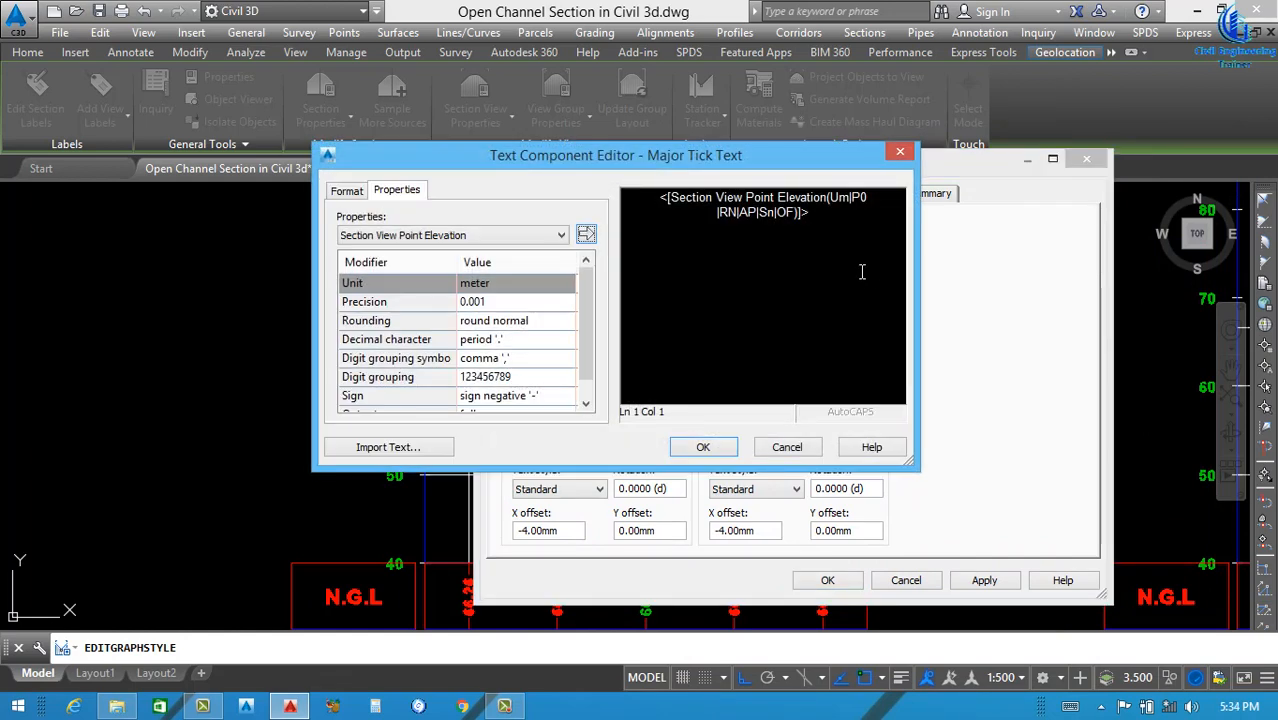
click(703, 447)
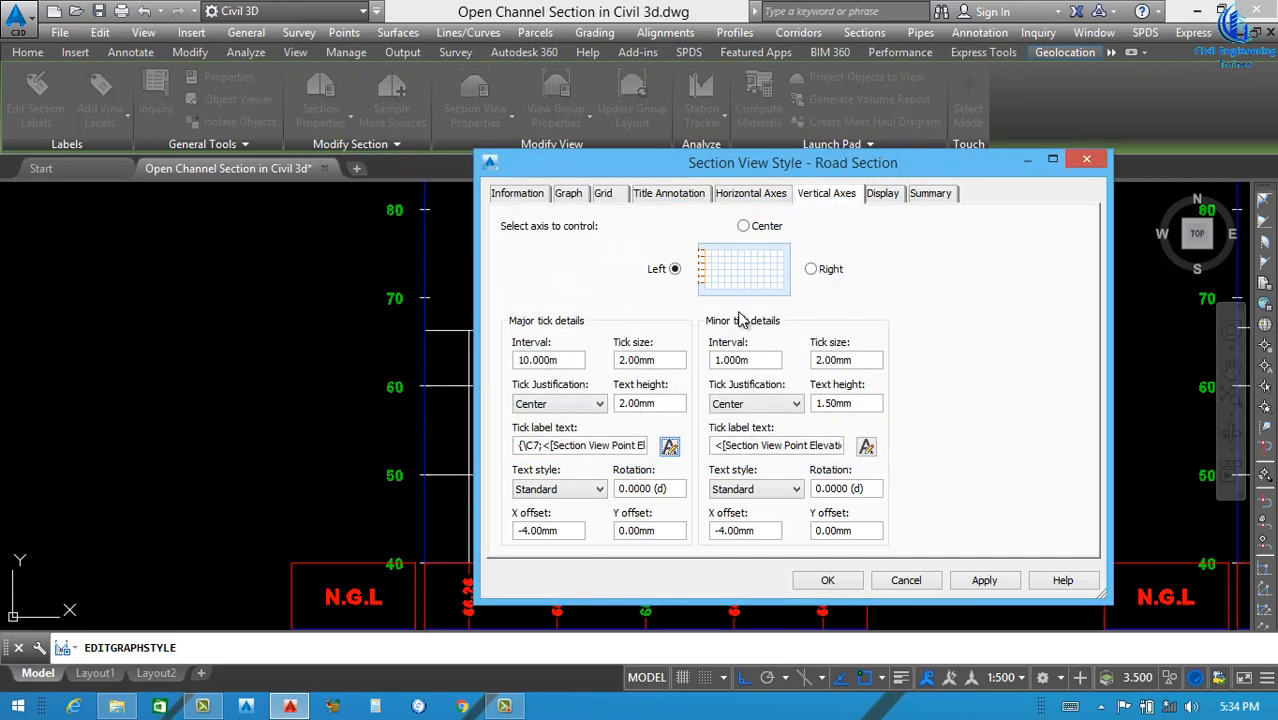
Format the right vertical axis's major tick label text as white and bold.
click(811, 269)
click(669, 447)
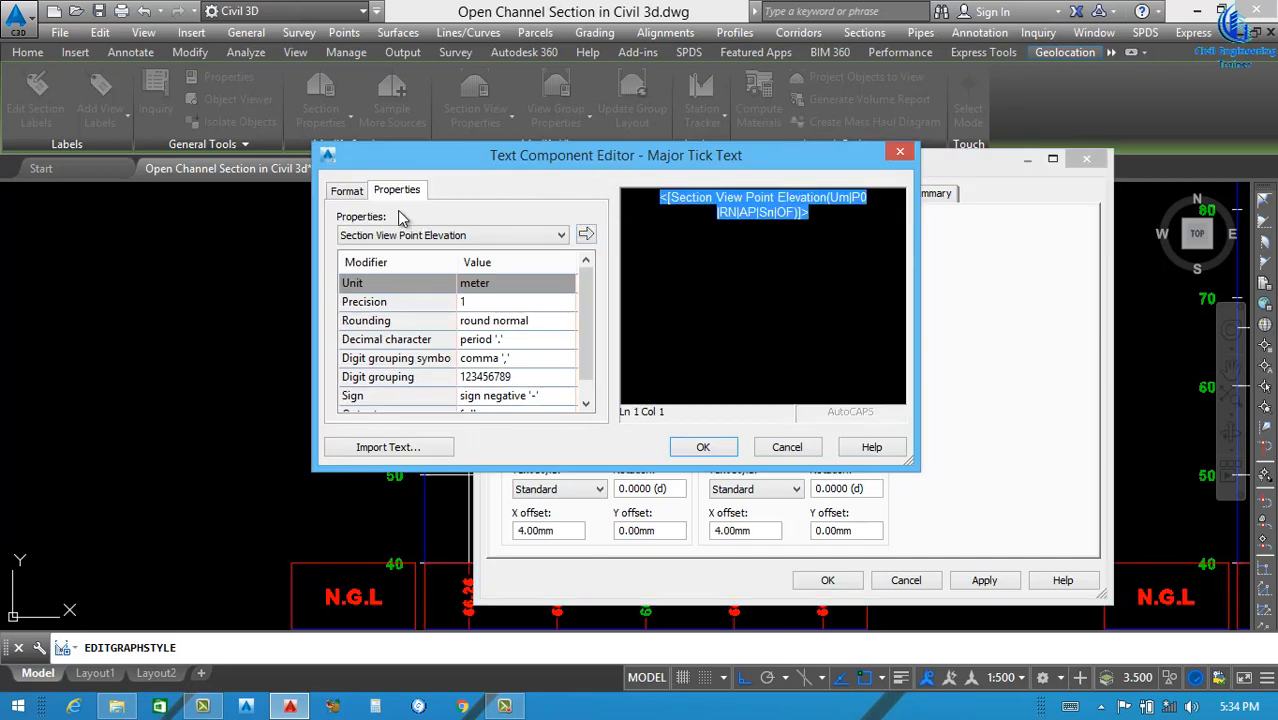
click(350, 191)
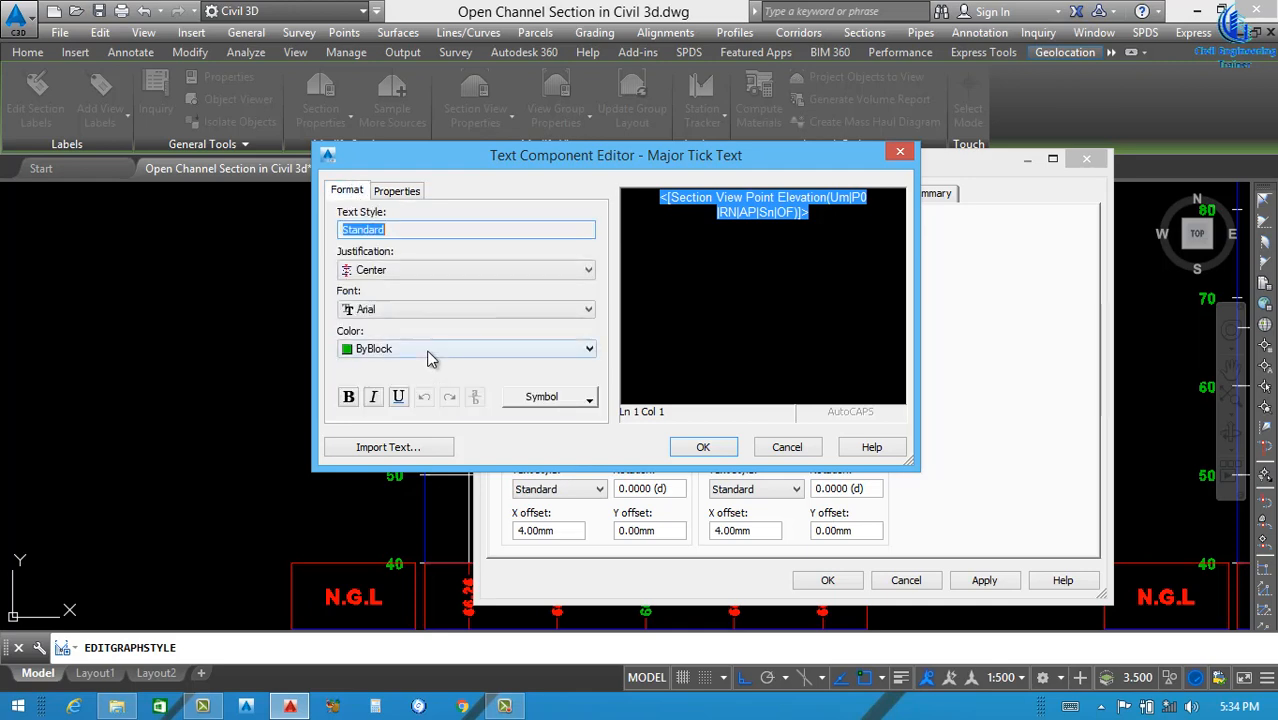
click(434, 349)
click(387, 460)
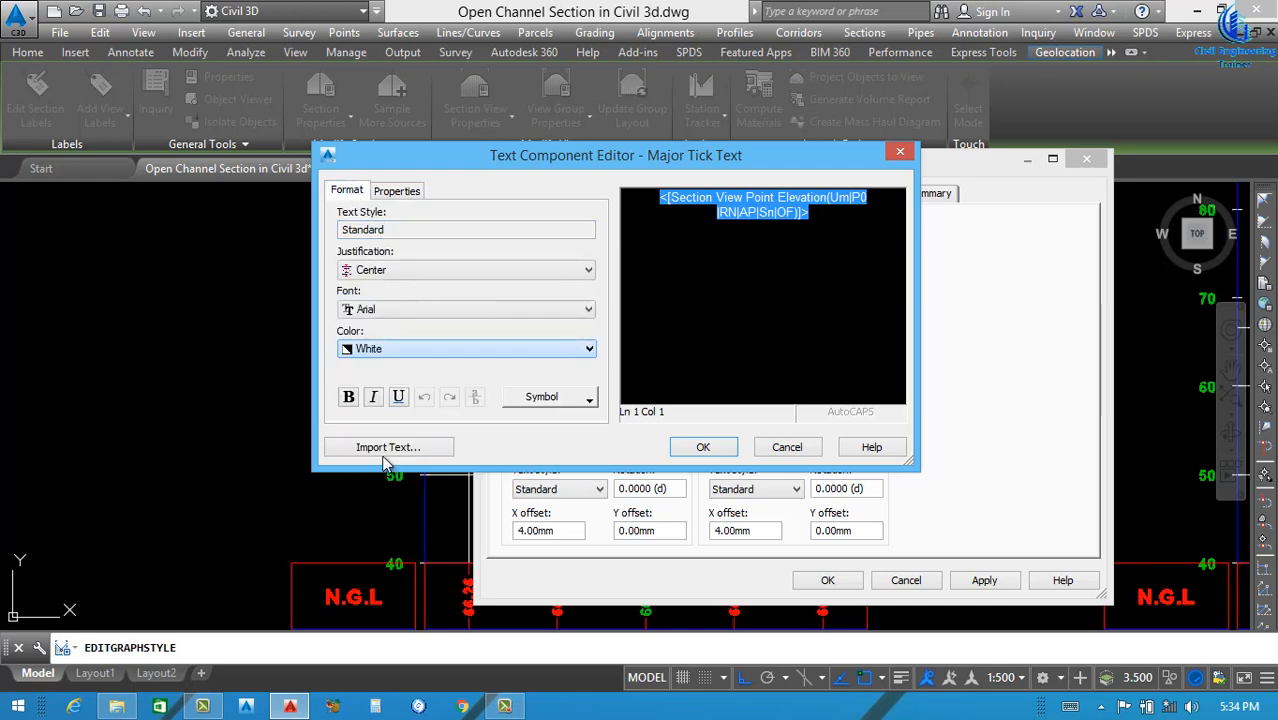
click(348, 397)
click(704, 448)
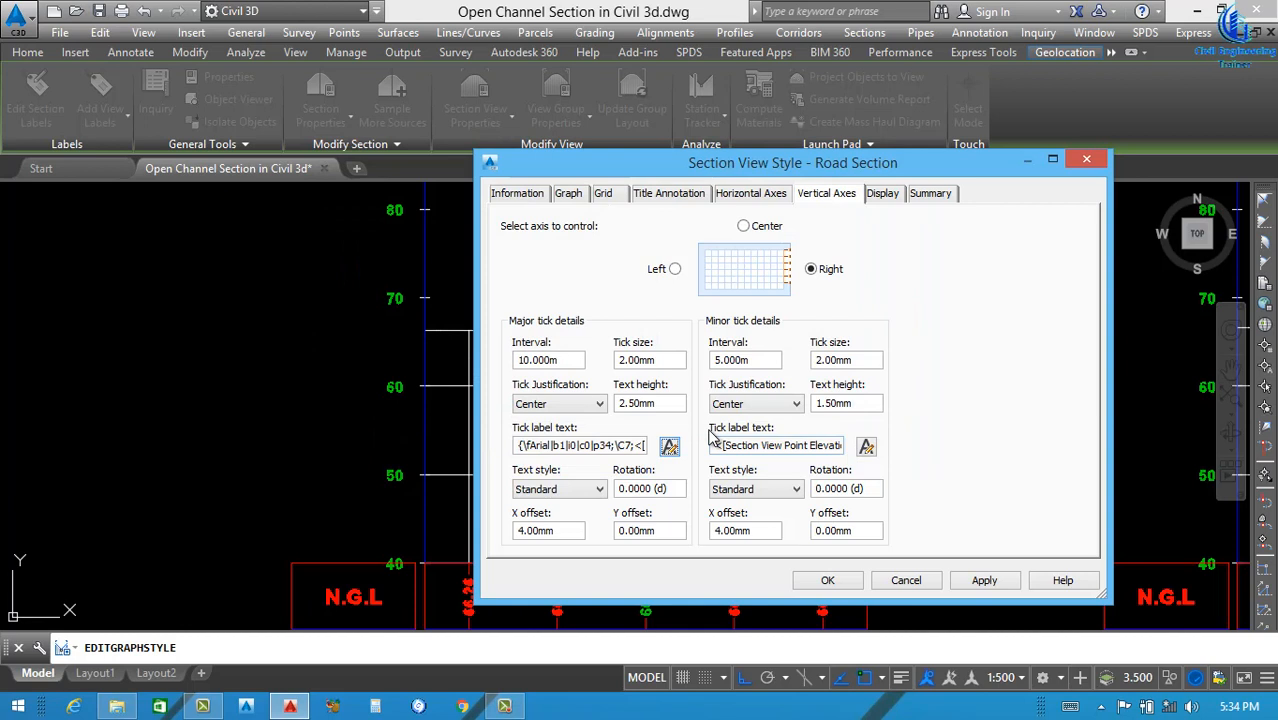
Set the right vertical axis's major tick text height to 2 mm and X offset to 1 mm.
double_click(658, 403)
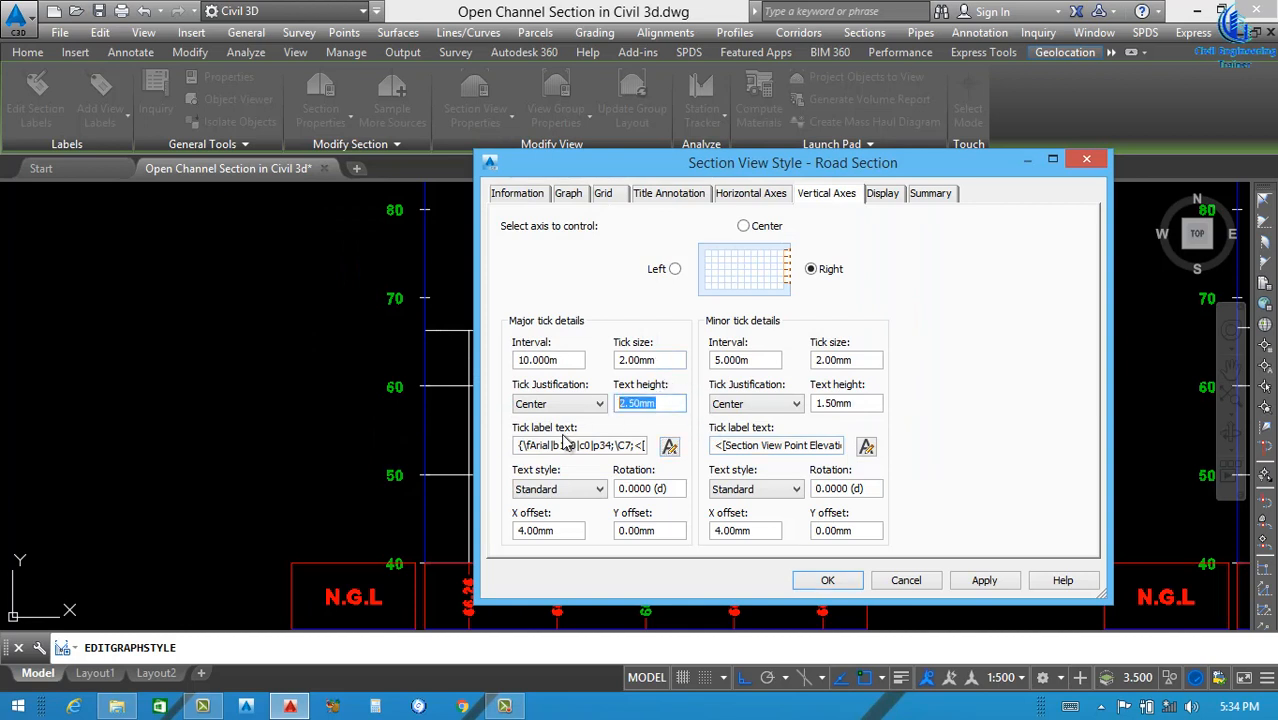
text(2)
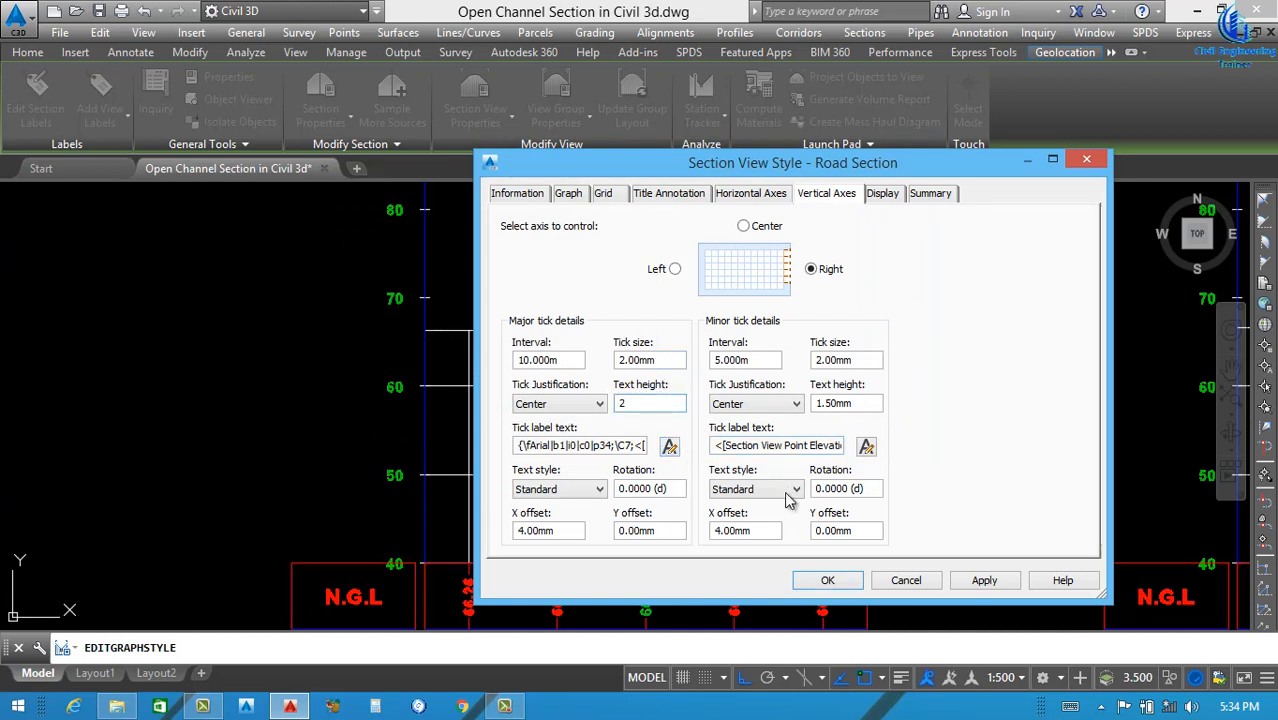
drag(570, 530, 470, 519)
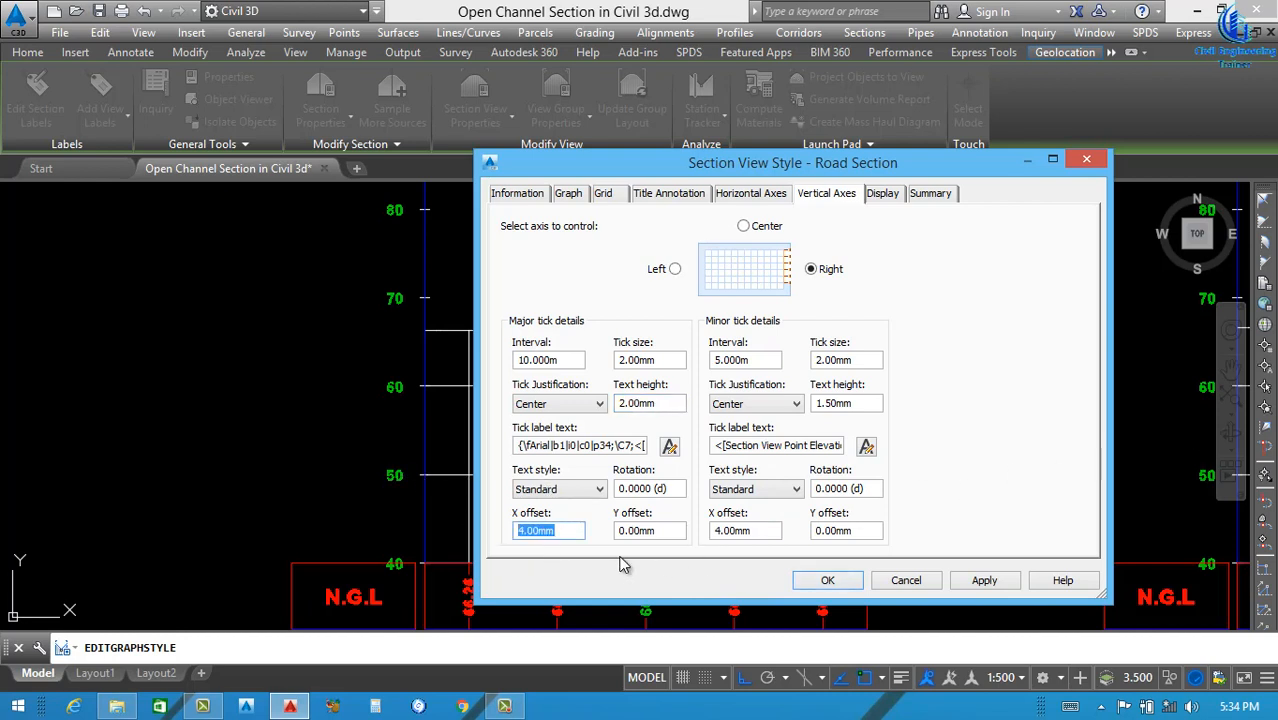
text(-)
Set the left vertical axis's major tick X offset to -1 mm and apply the section view style changes.
click(674, 270)
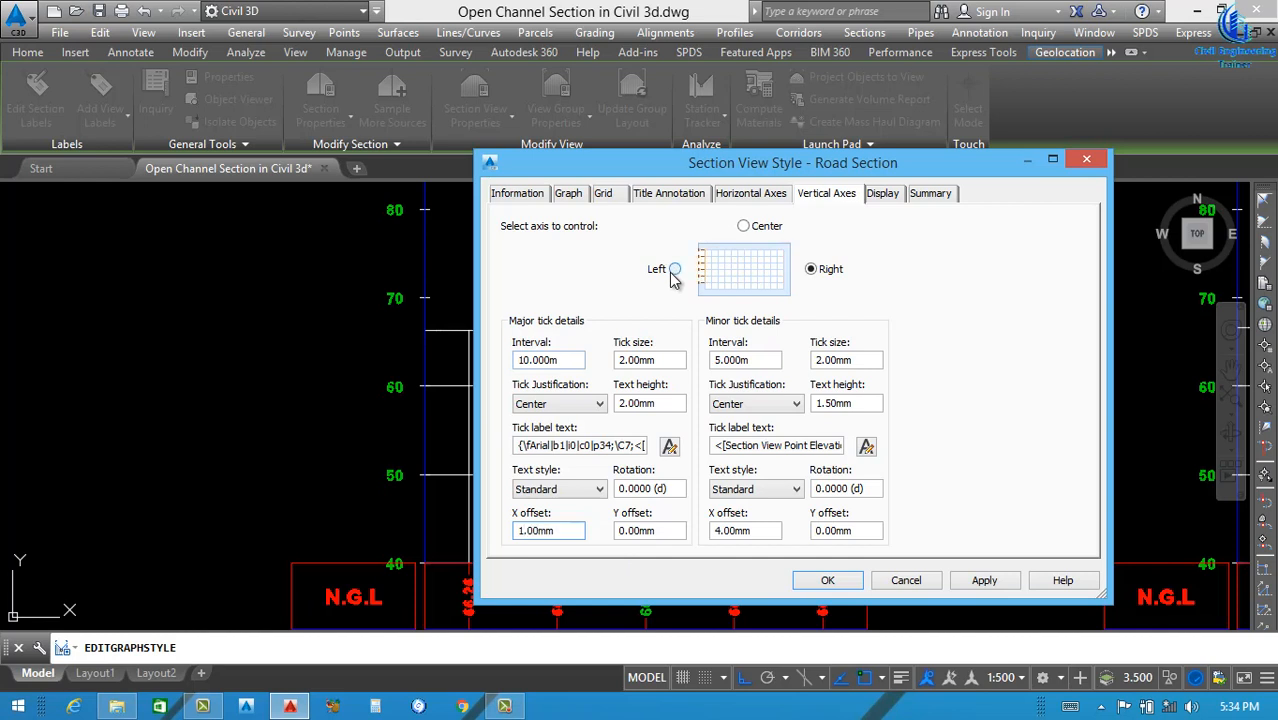
double_click(559, 532)
text(-1)
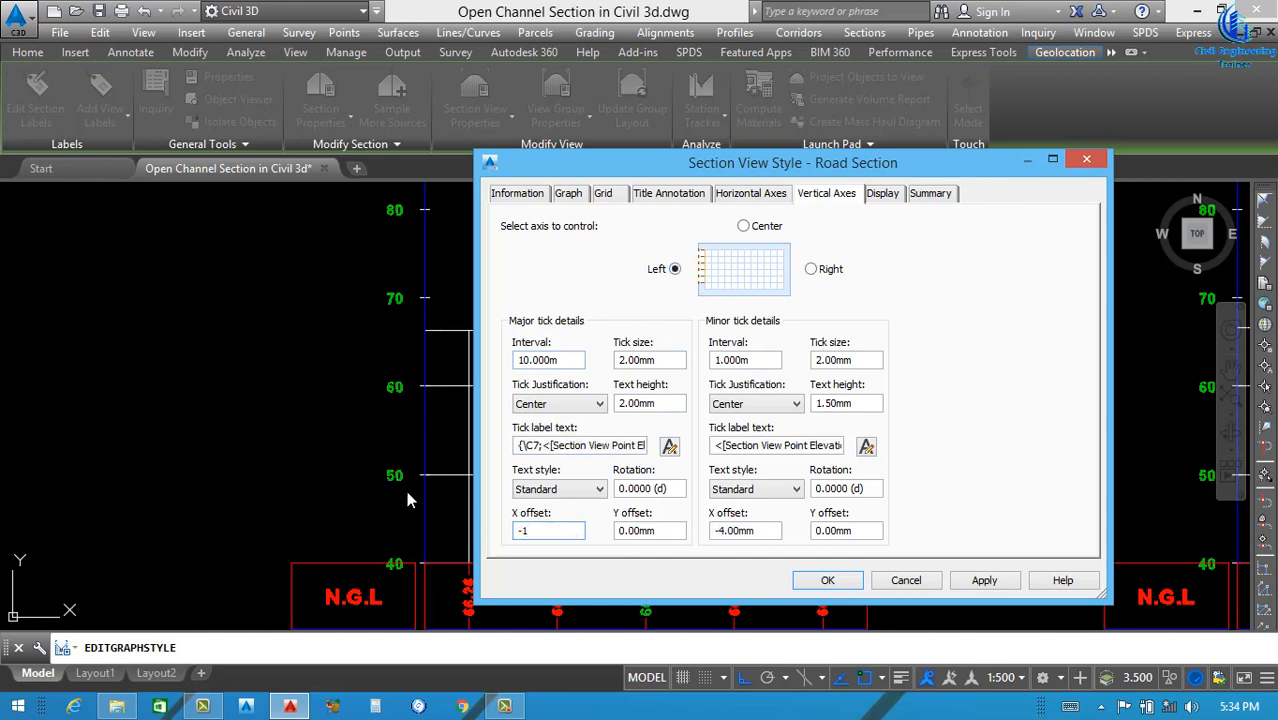
click(984, 582)
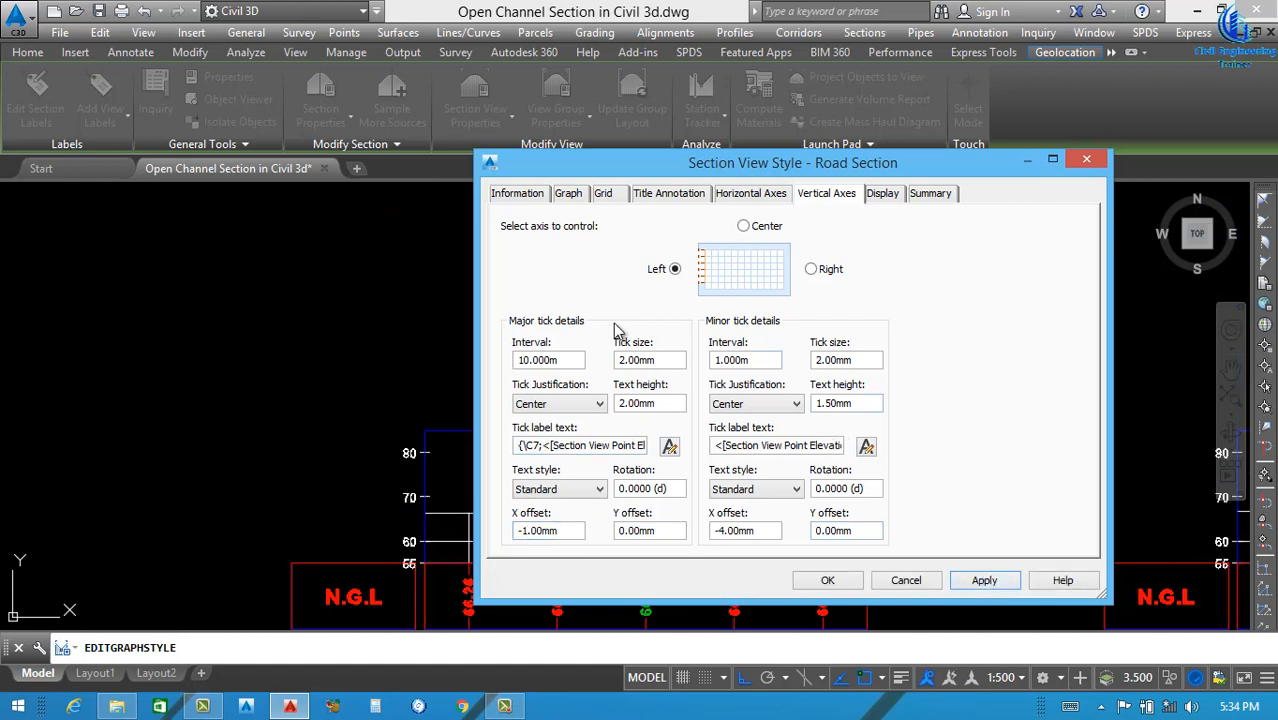
Set the bottom horizontal axis's major tick interval to 5 m.
click(750, 194)
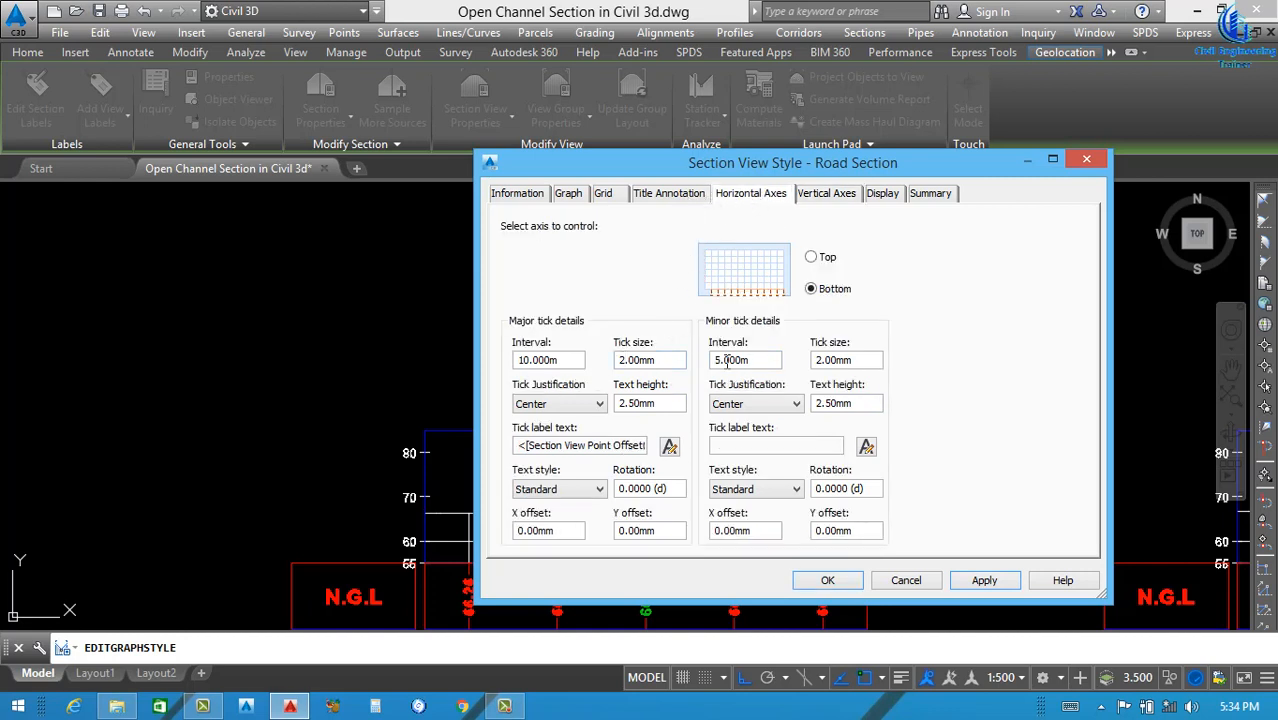
drag(553, 369, 500, 392)
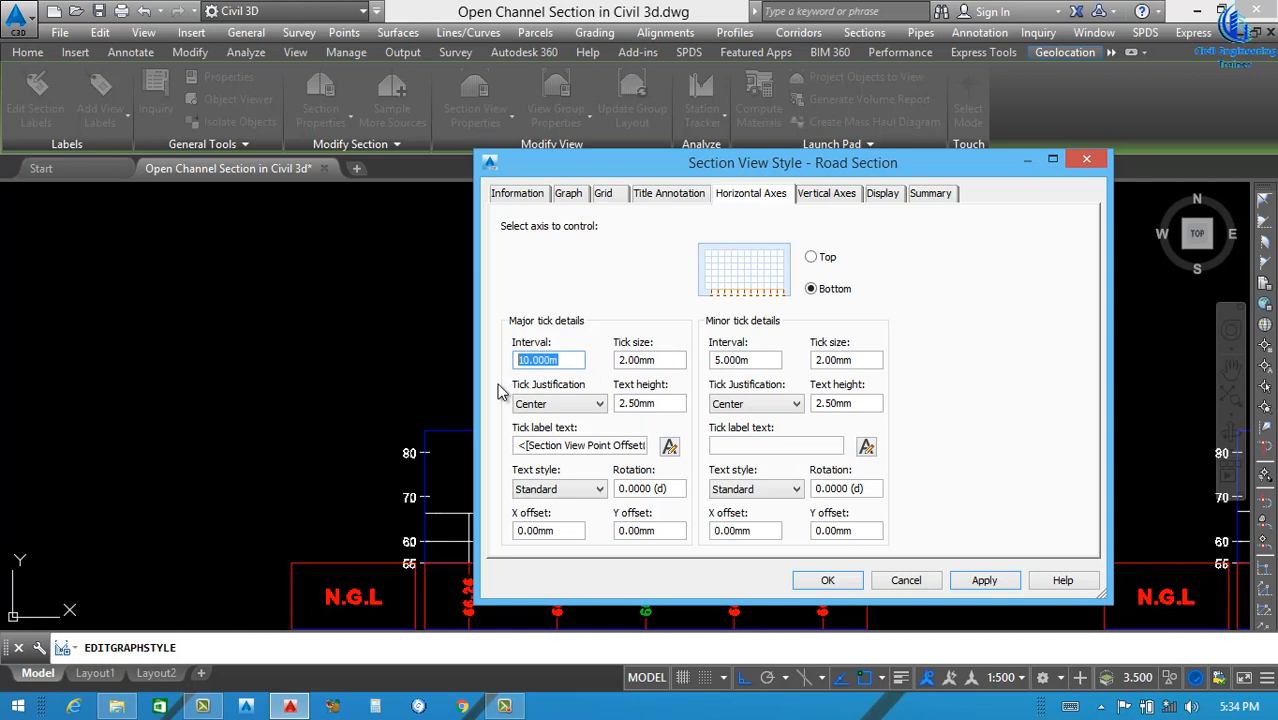
text(5)
Set the Road Section style's vertical exaggeration to 1, apply it and finish editing the section view style.
click(825, 194)
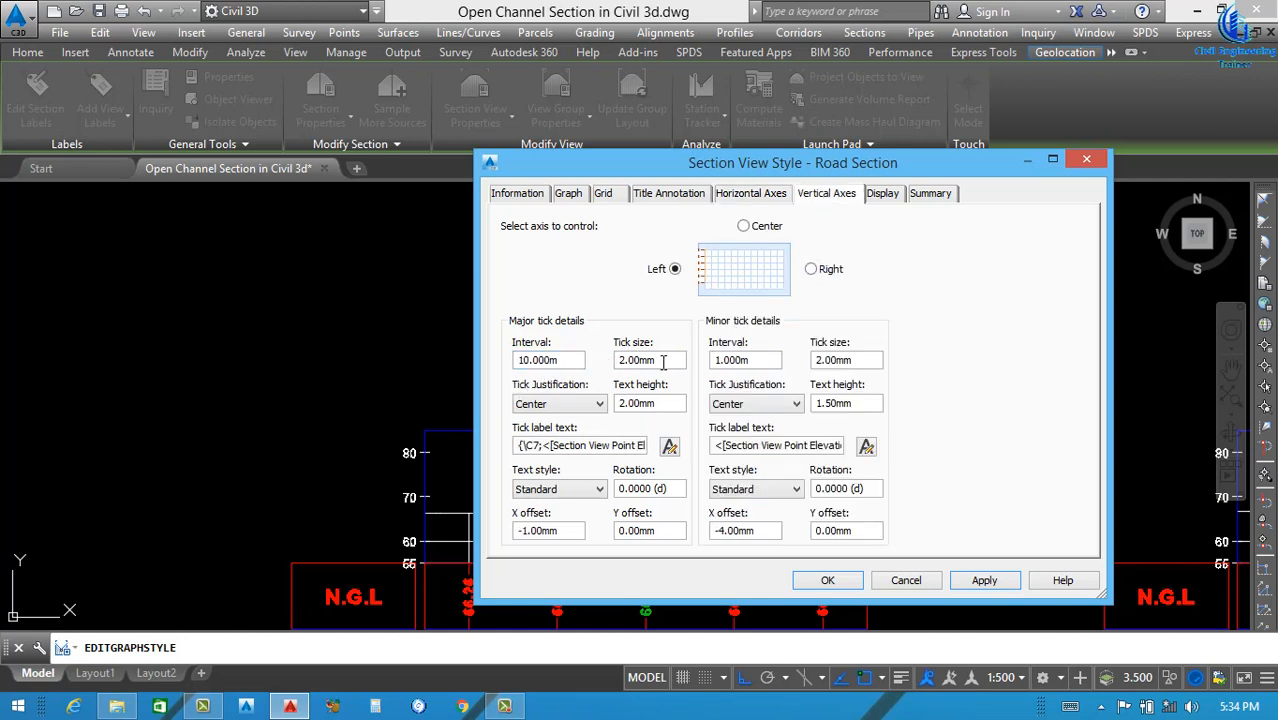
click(570, 194)
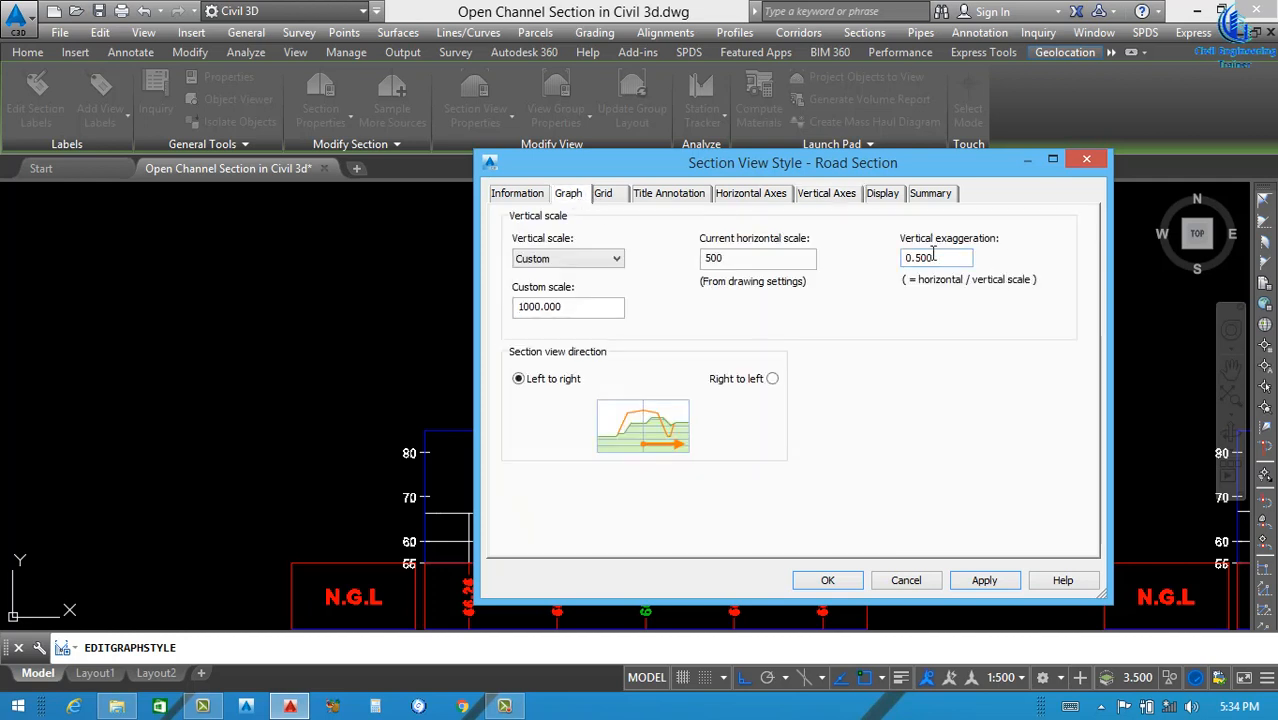
drag(933, 257, 867, 280)
text(1)
click(984, 580)
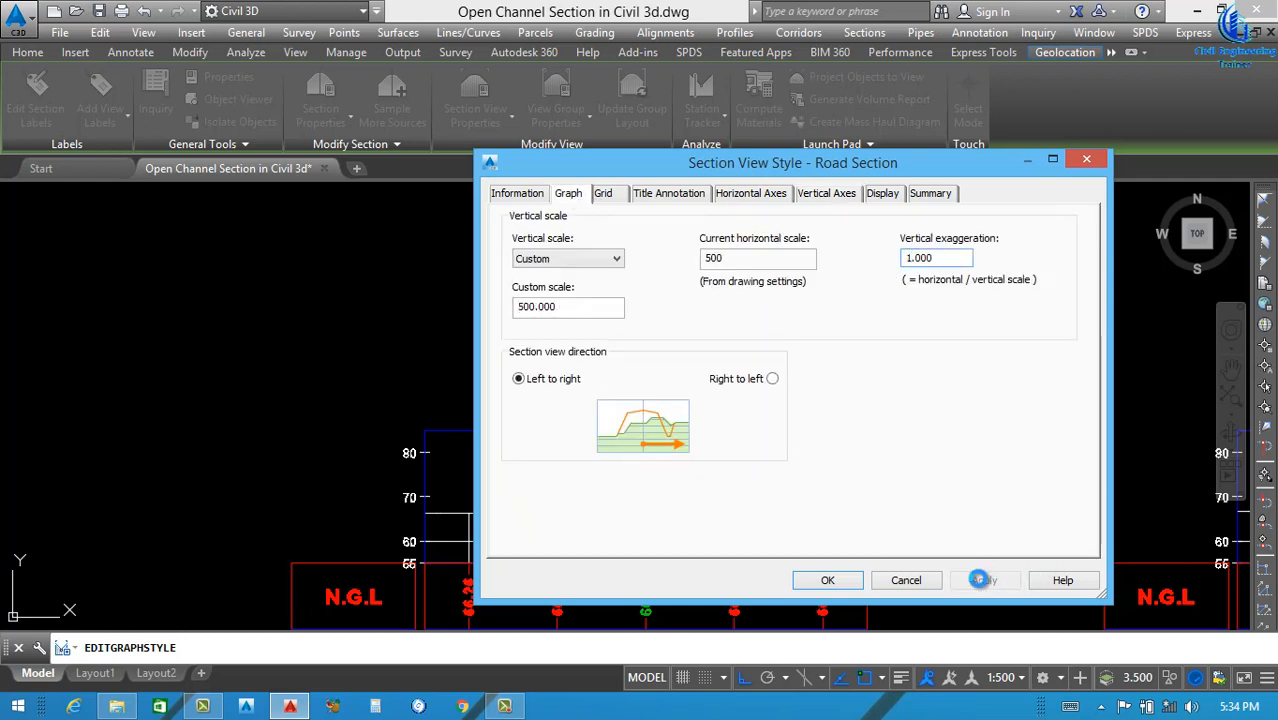
click(828, 580)
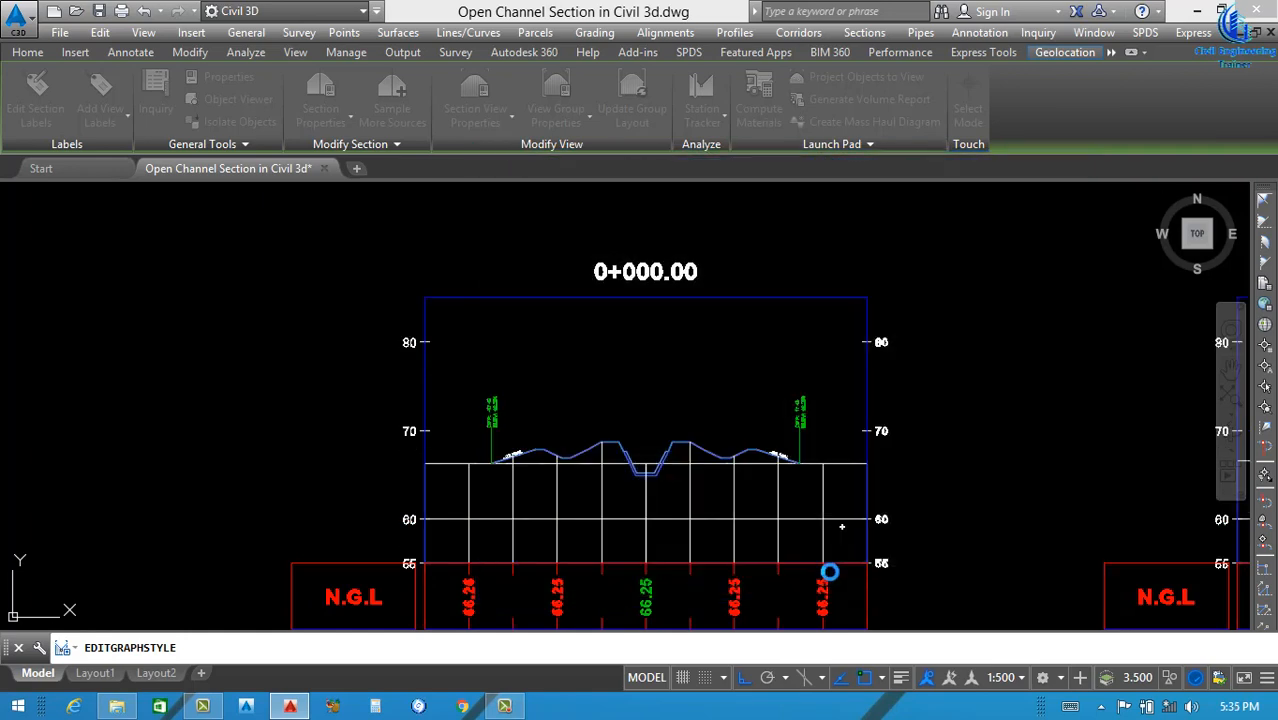
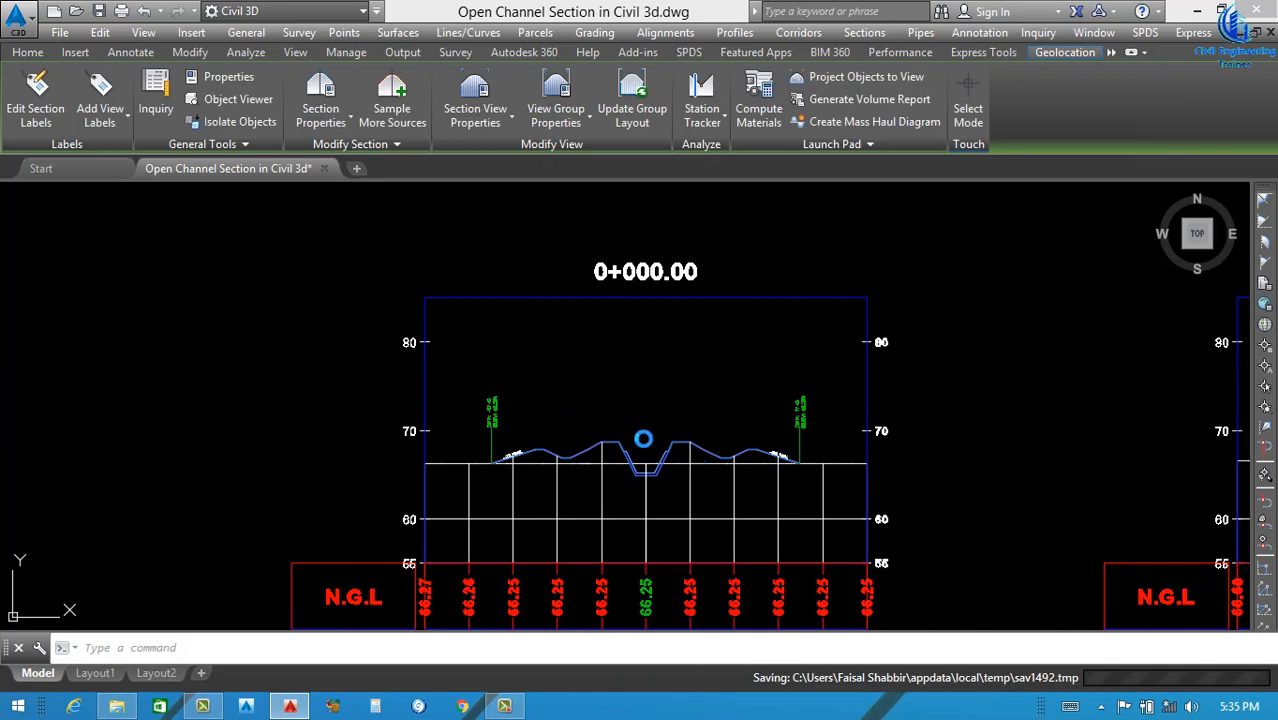
Open the View-Edit code set style from the corridor section at 0+000.00 and review the label styles of its point codes.
scroll(579, 394, down, 4)
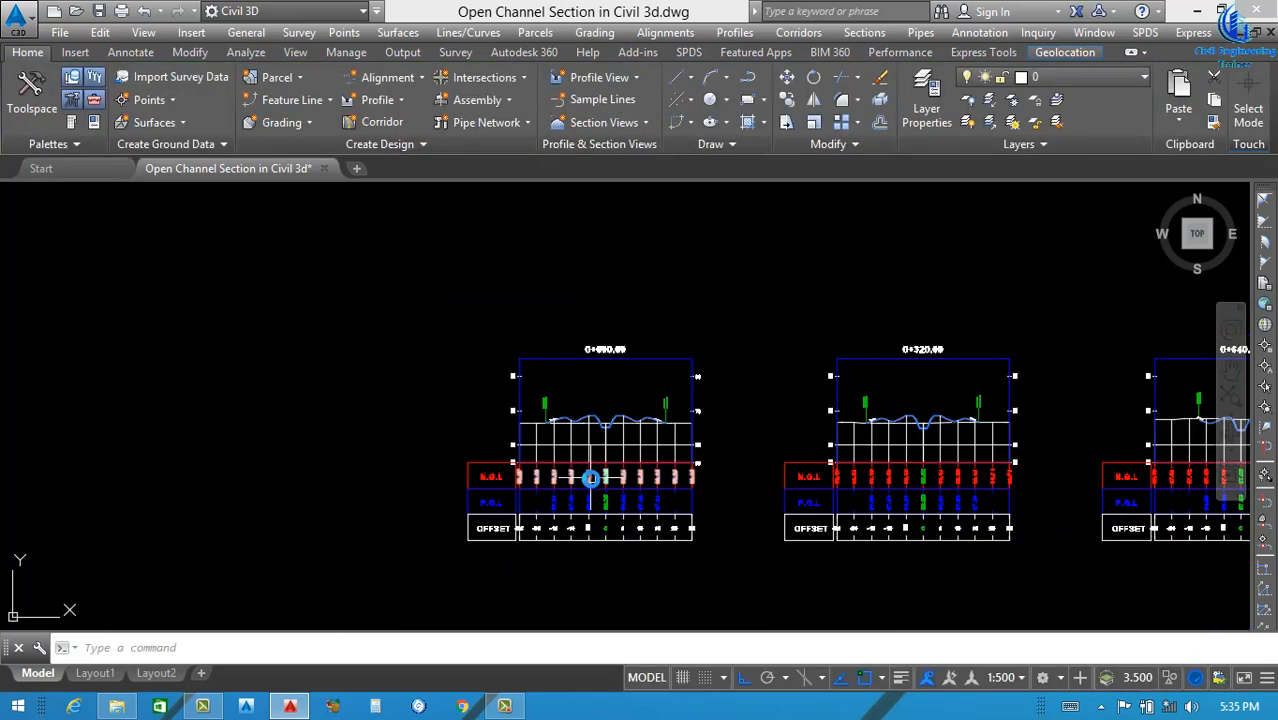
scroll(591, 479, up, 4)
scroll(560, 490, down, 3)
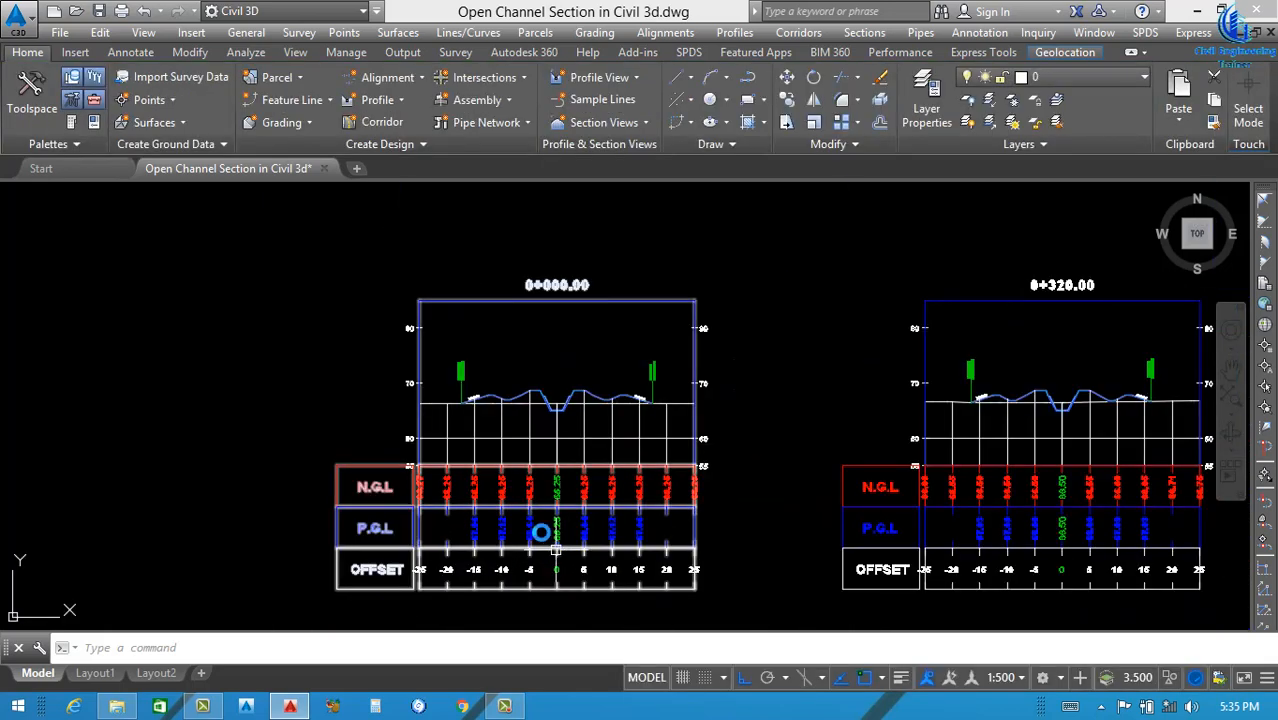
scroll(505, 362, up, 5)
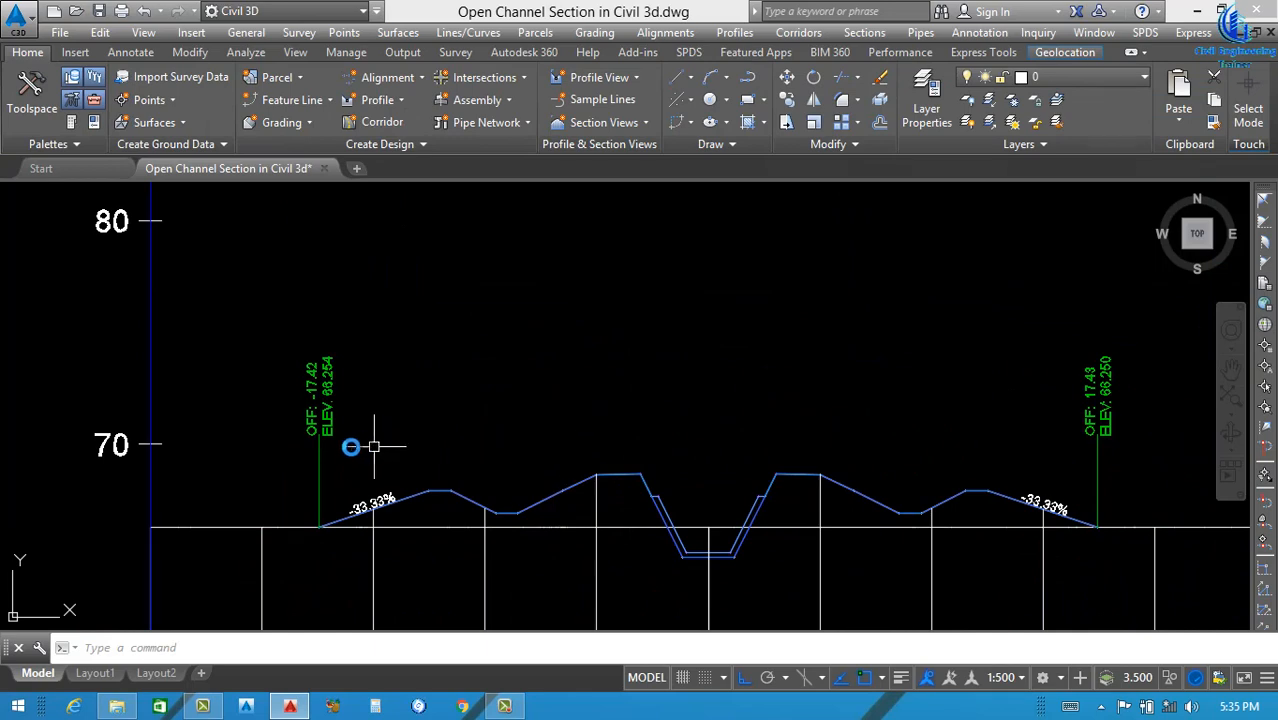
click(542, 495)
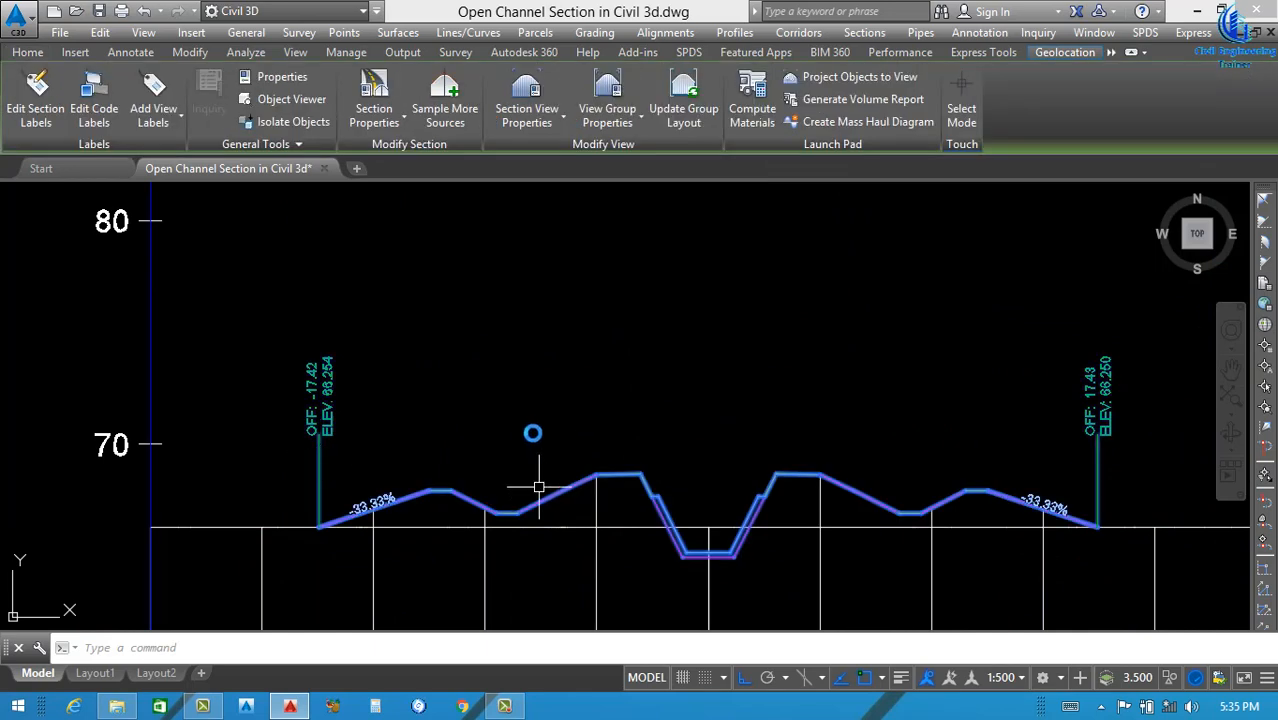
right_click(350, 454)
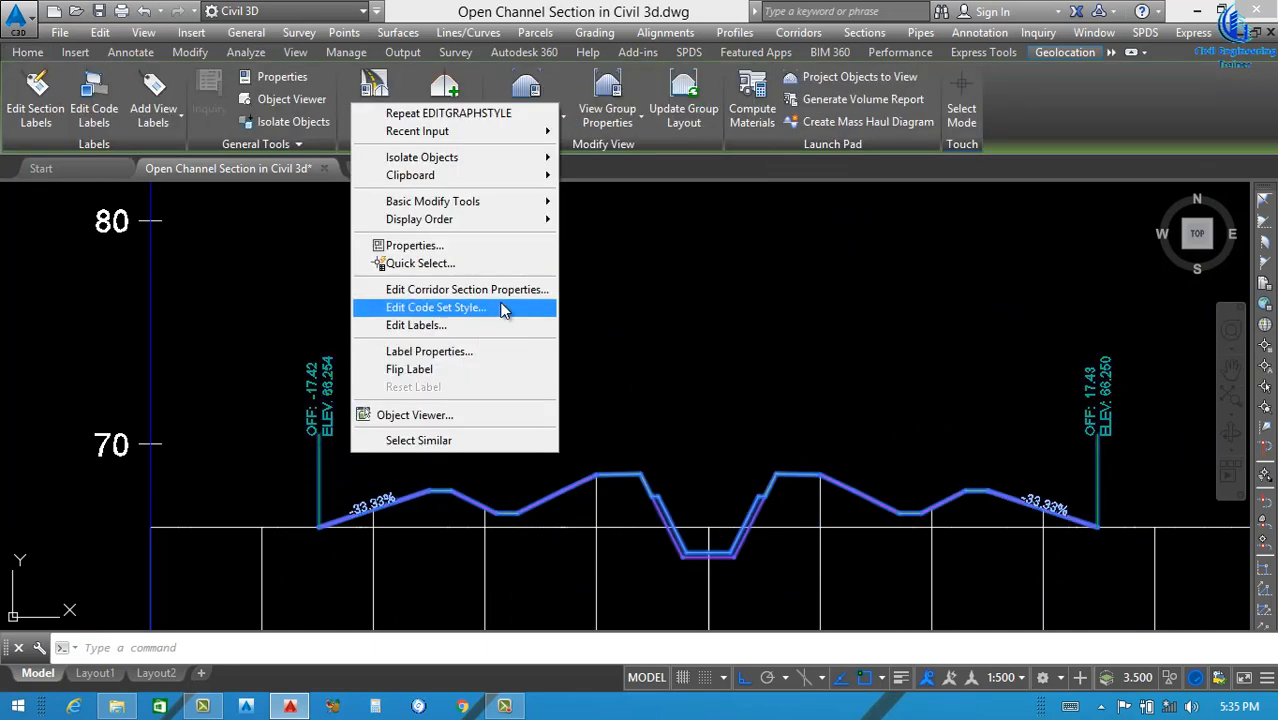
click(437, 308)
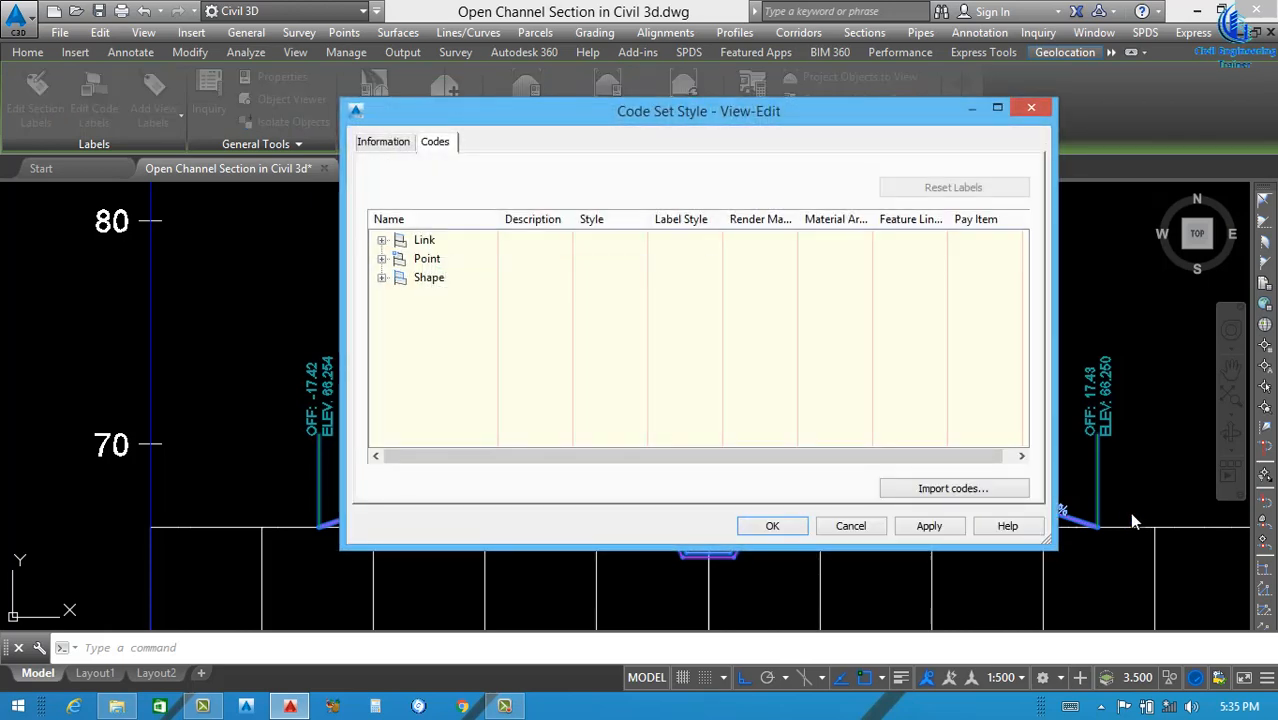
click(382, 259)
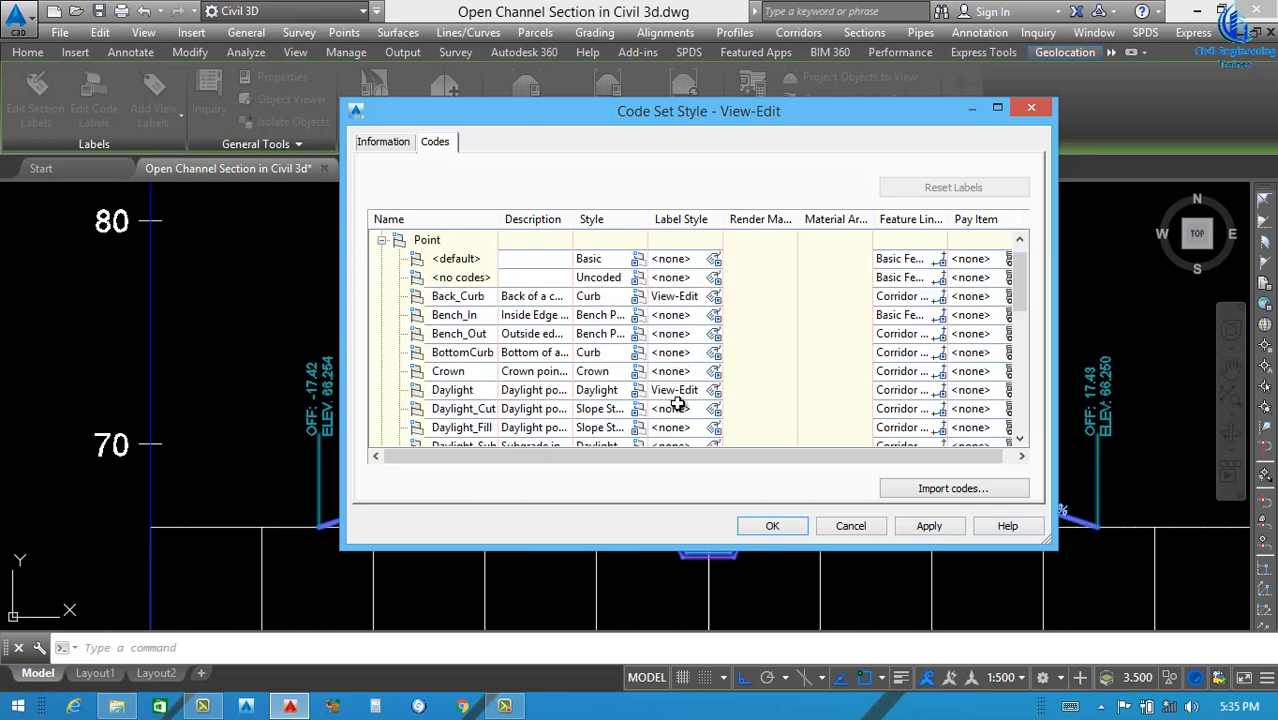
scroll(678, 404, down, 1)
scroll(690, 396, down, 2)
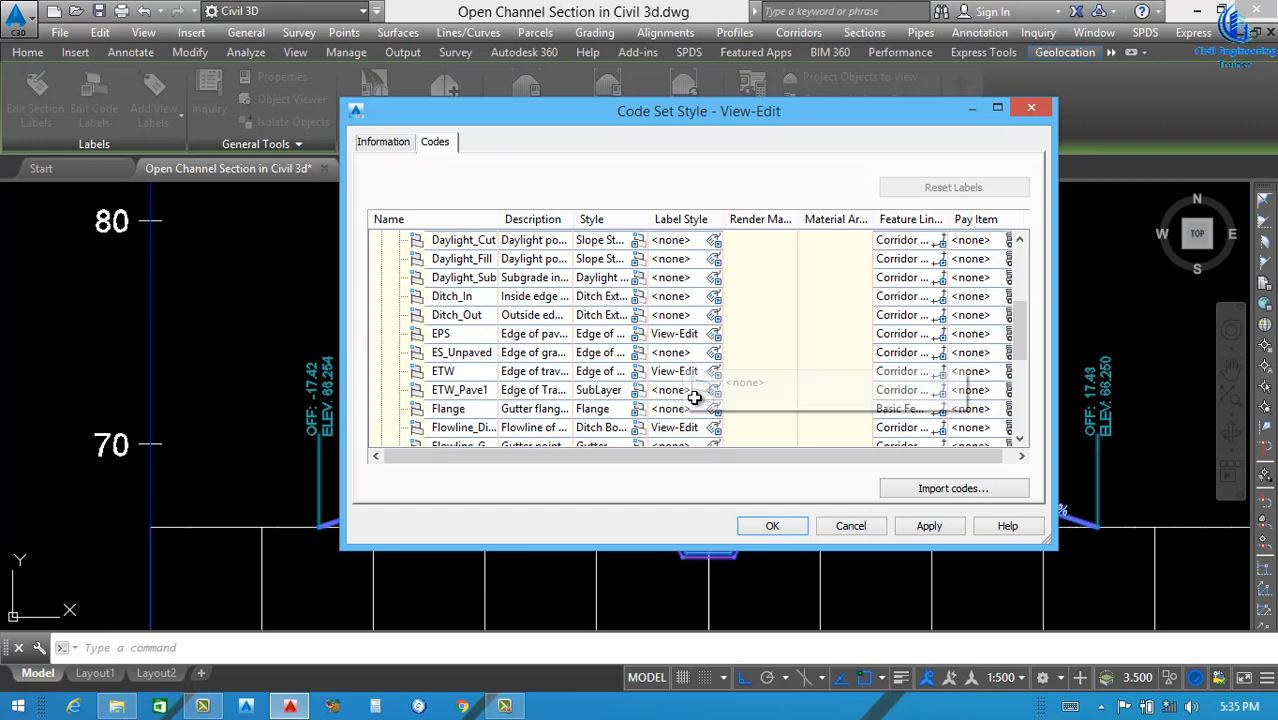
scroll(694, 398, down, 3)
scroll(694, 398, up, 6)
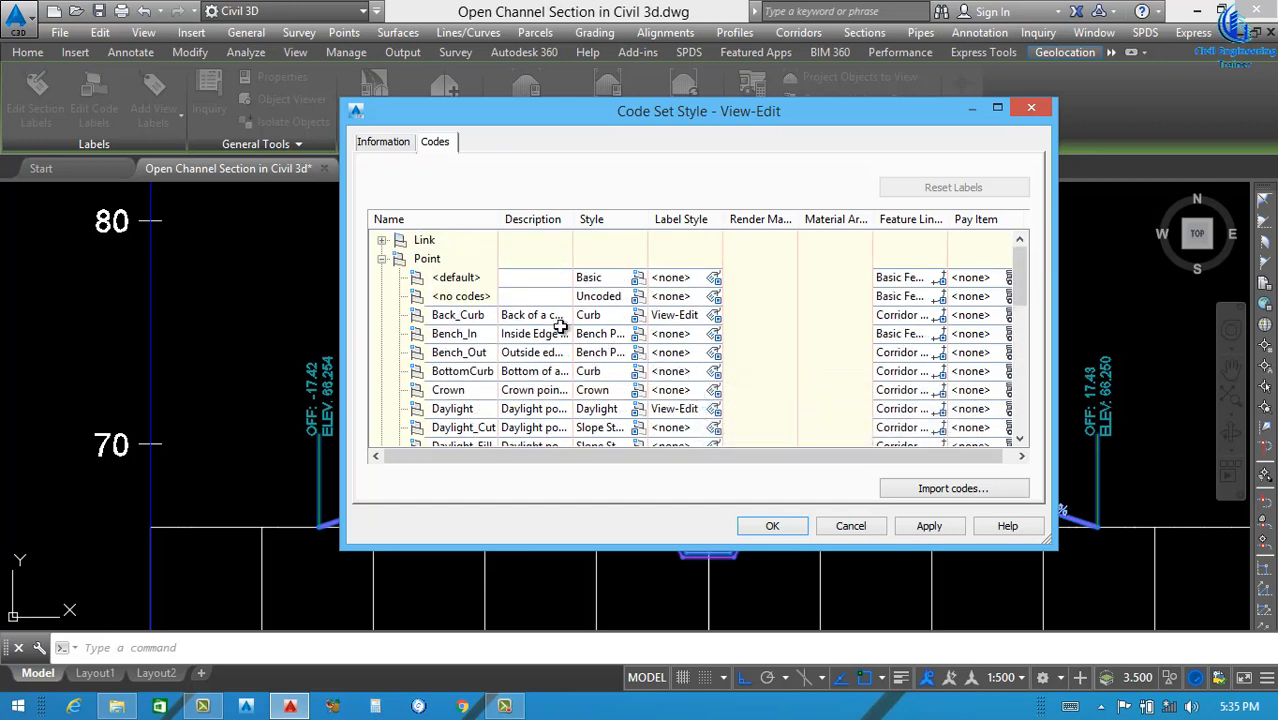
click(699, 277)
scroll(698, 280, down, 1)
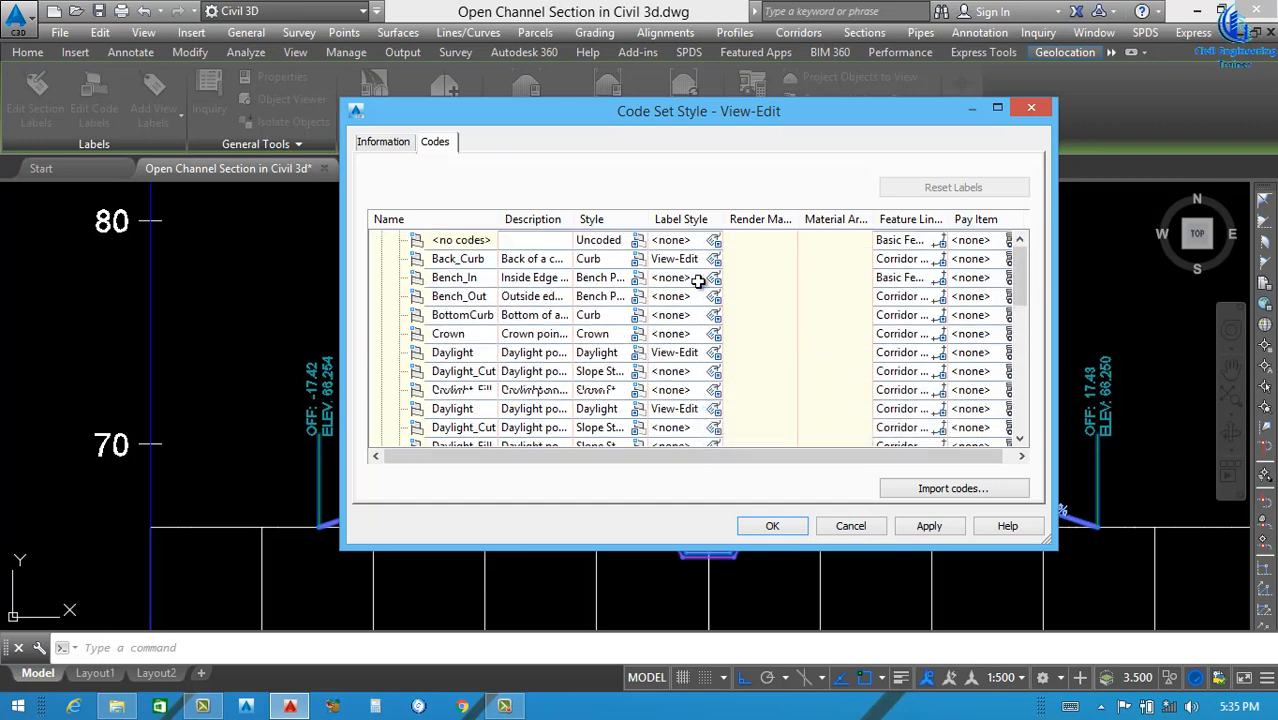
scroll(698, 290, down, 6)
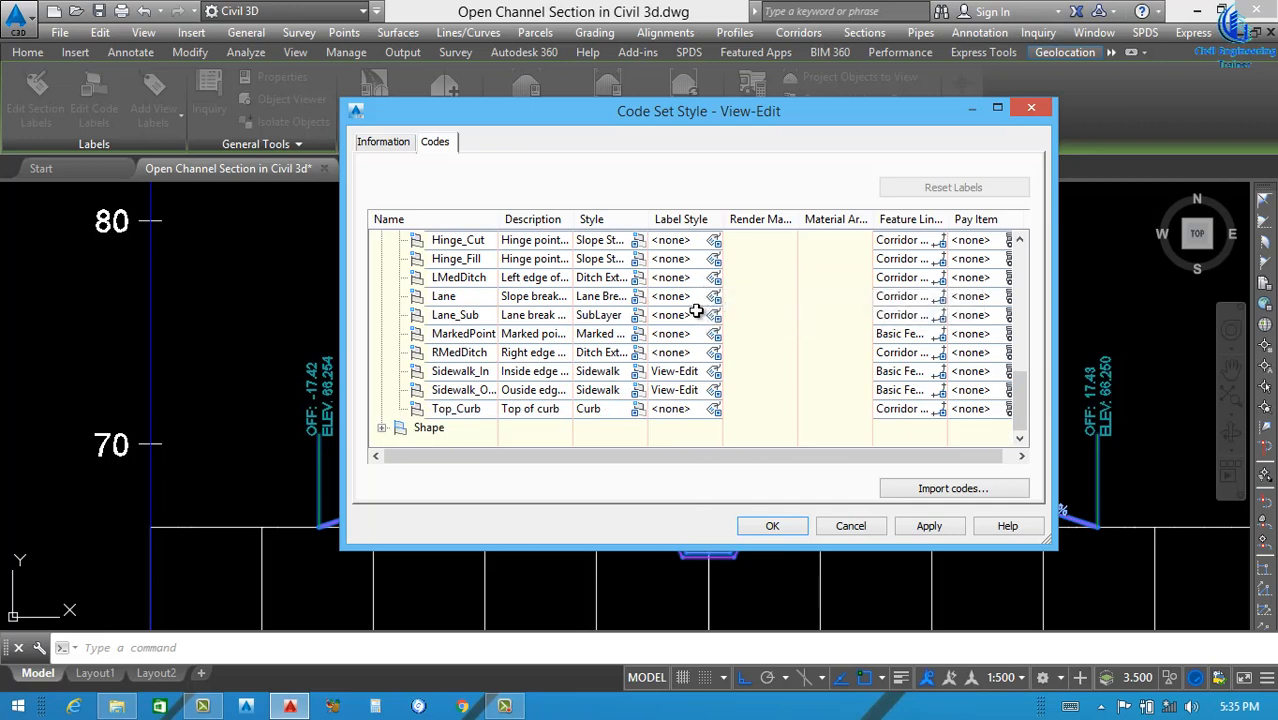
scroll(699, 420, up, 5)
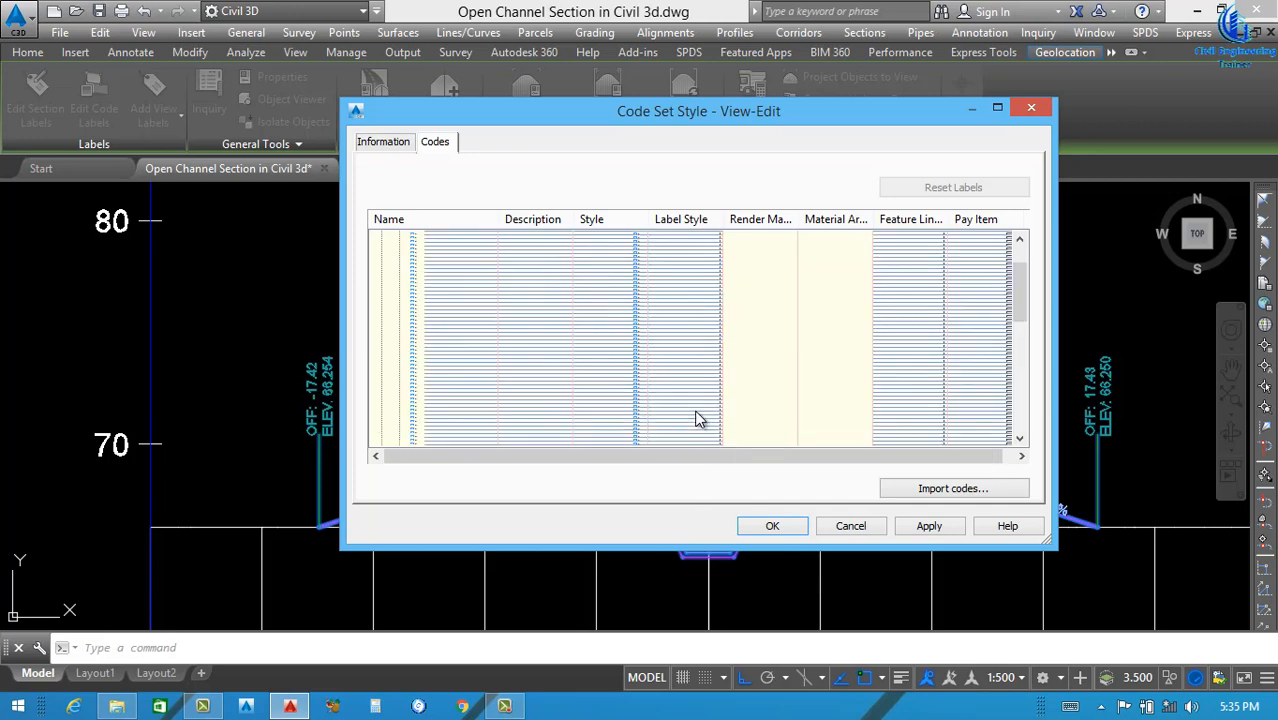
shift+click(697, 412)
scroll(697, 415, down, 5)
scroll(697, 412, up, 6)
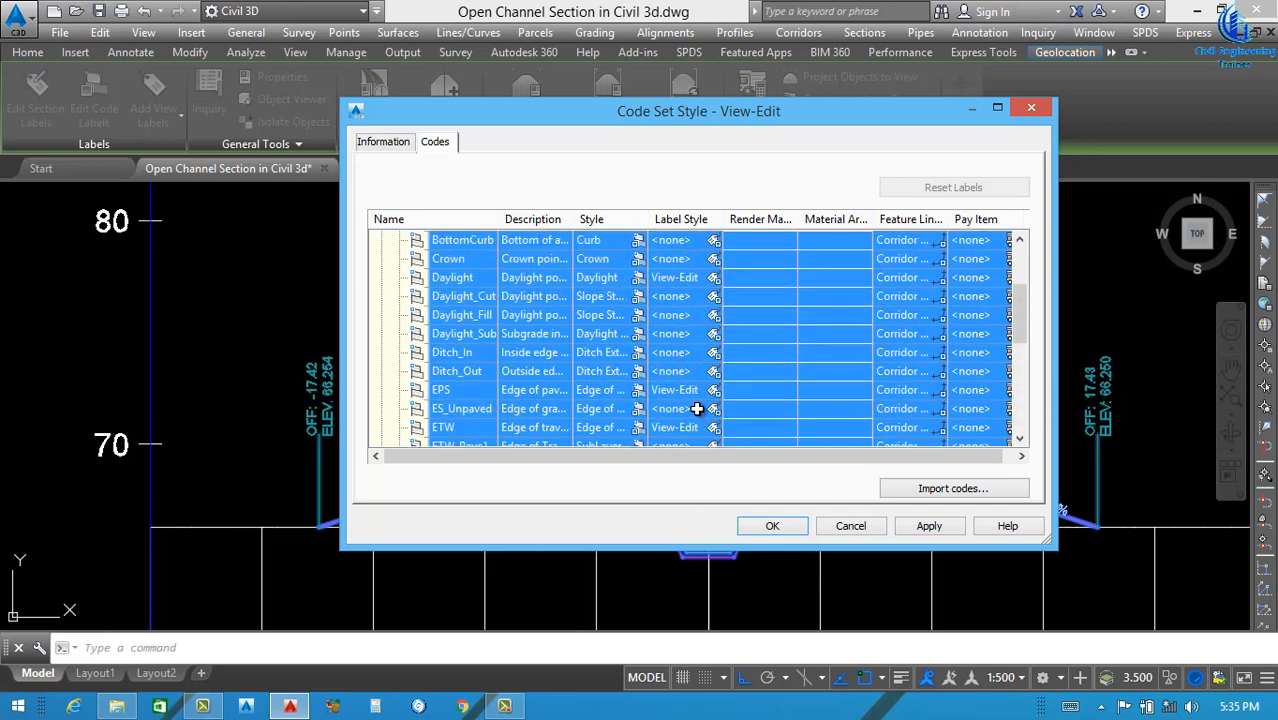
scroll(697, 409, up, 3)
Select all point codes through Top_Curb, keep View-Edit as their label style and open that label style for editing.
click(720, 259)
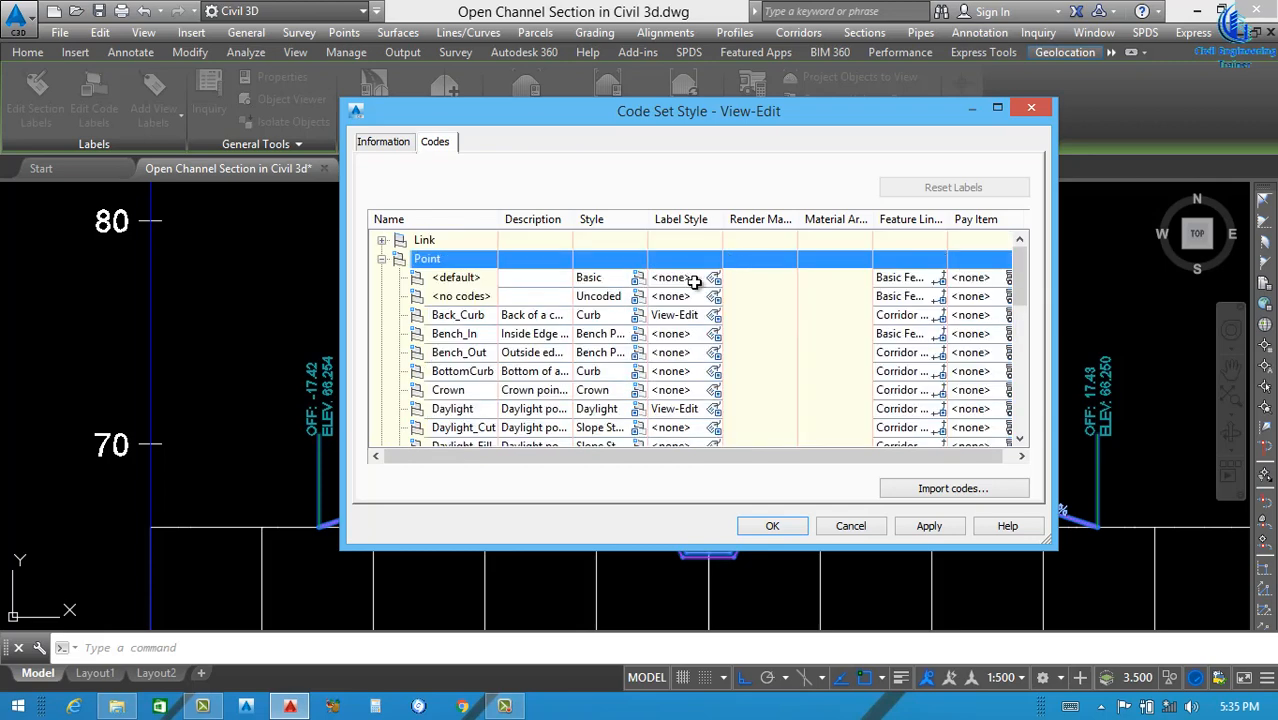
scroll(694, 281, down, 10)
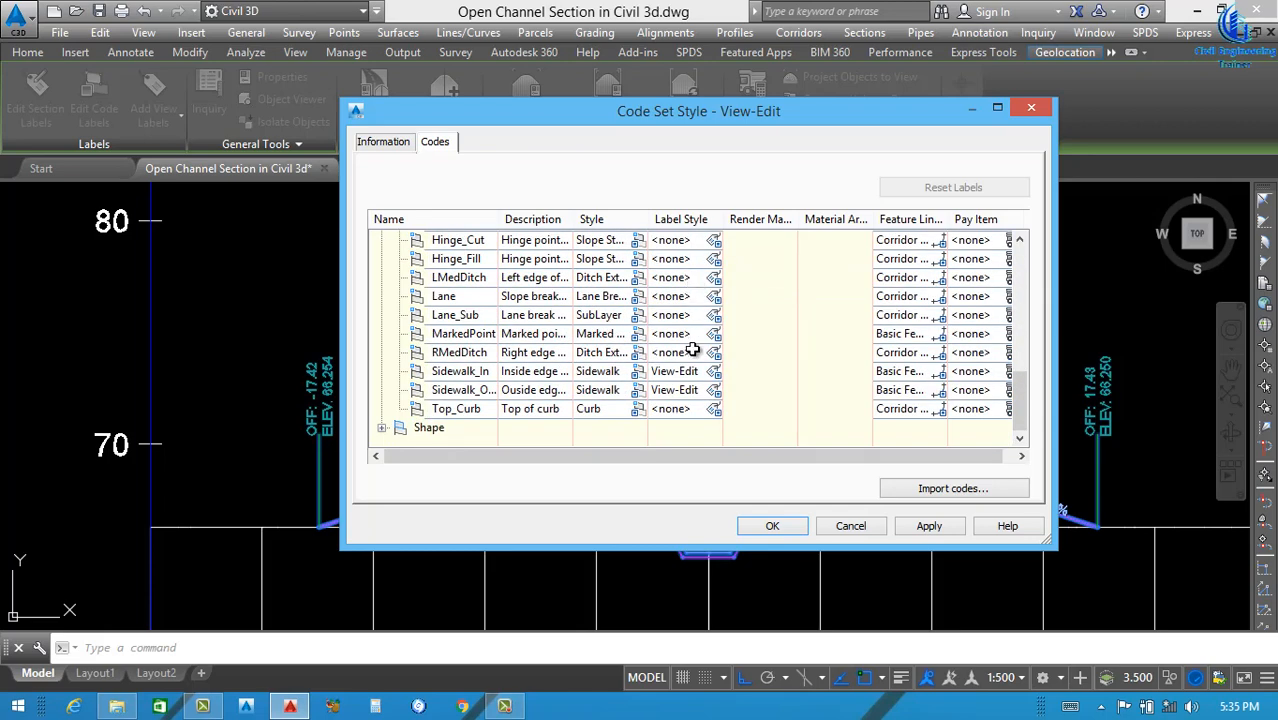
shift+click(690, 410)
scroll(693, 414, down, 4)
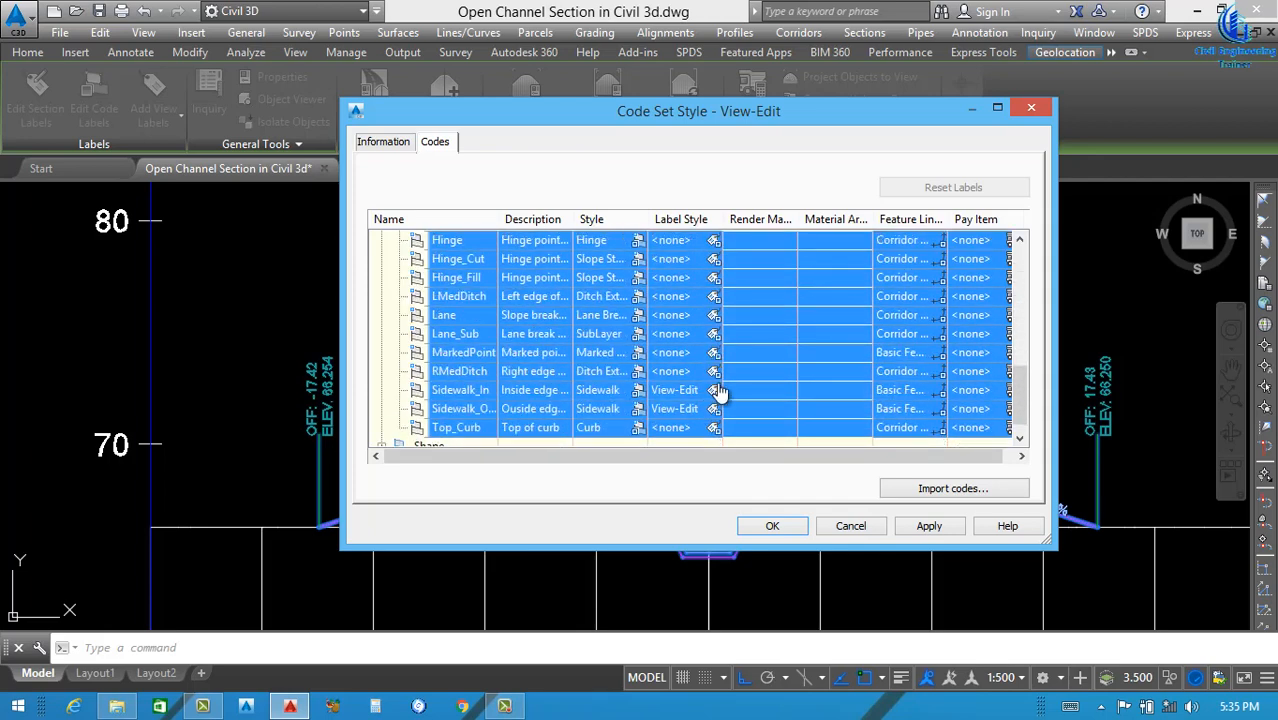
click(714, 391)
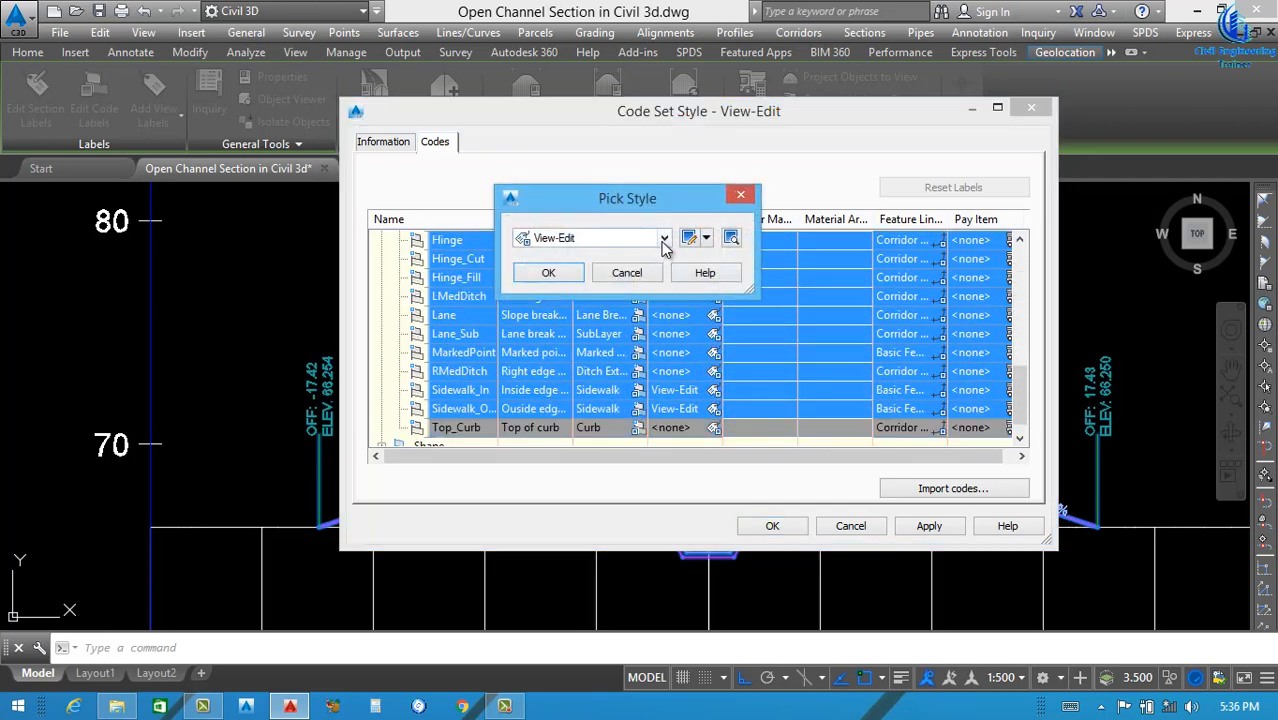
click(663, 238)
click(560, 285)
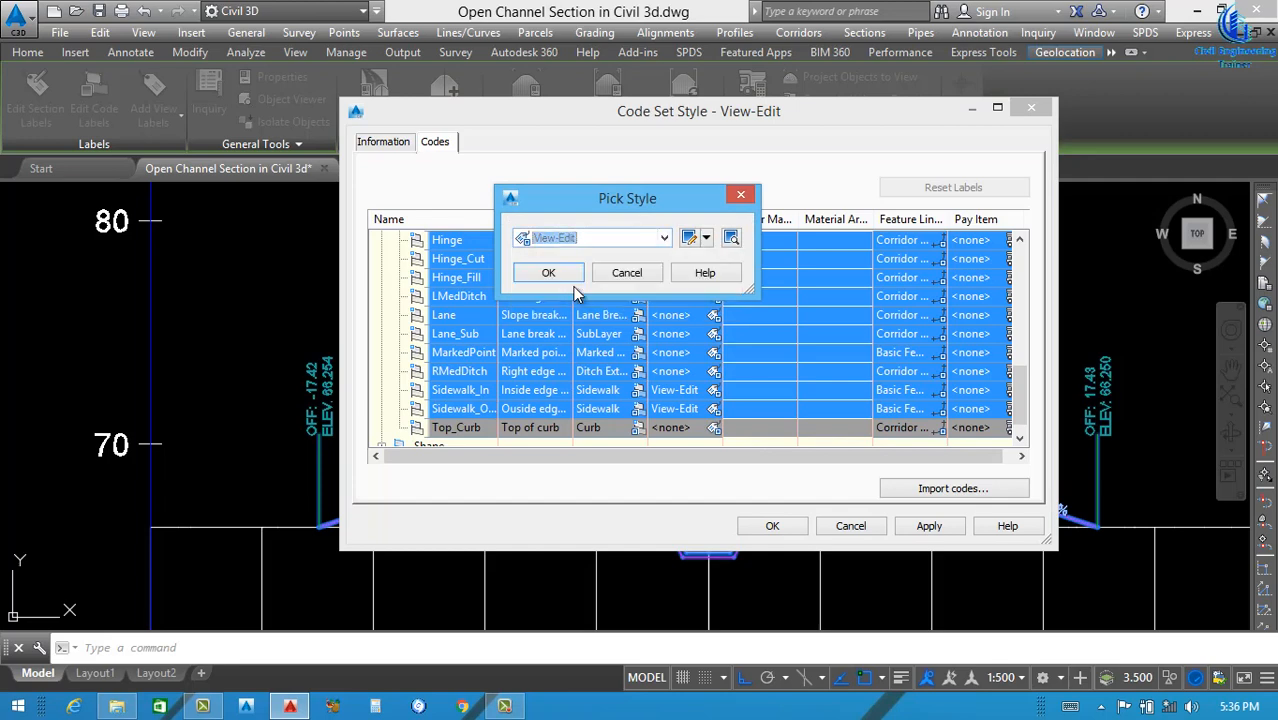
click(689, 240)
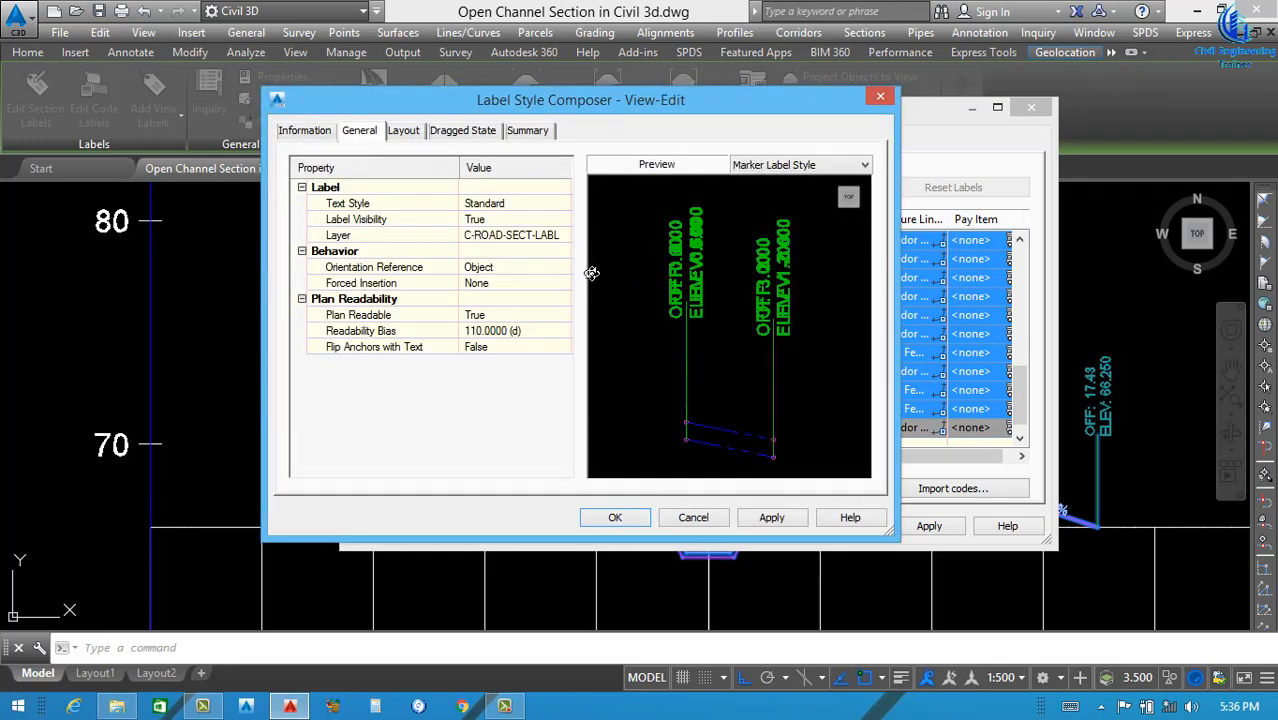
Open the Offset Elevation component's text contents and remove the spaces after "OFF:".
click(404, 131)
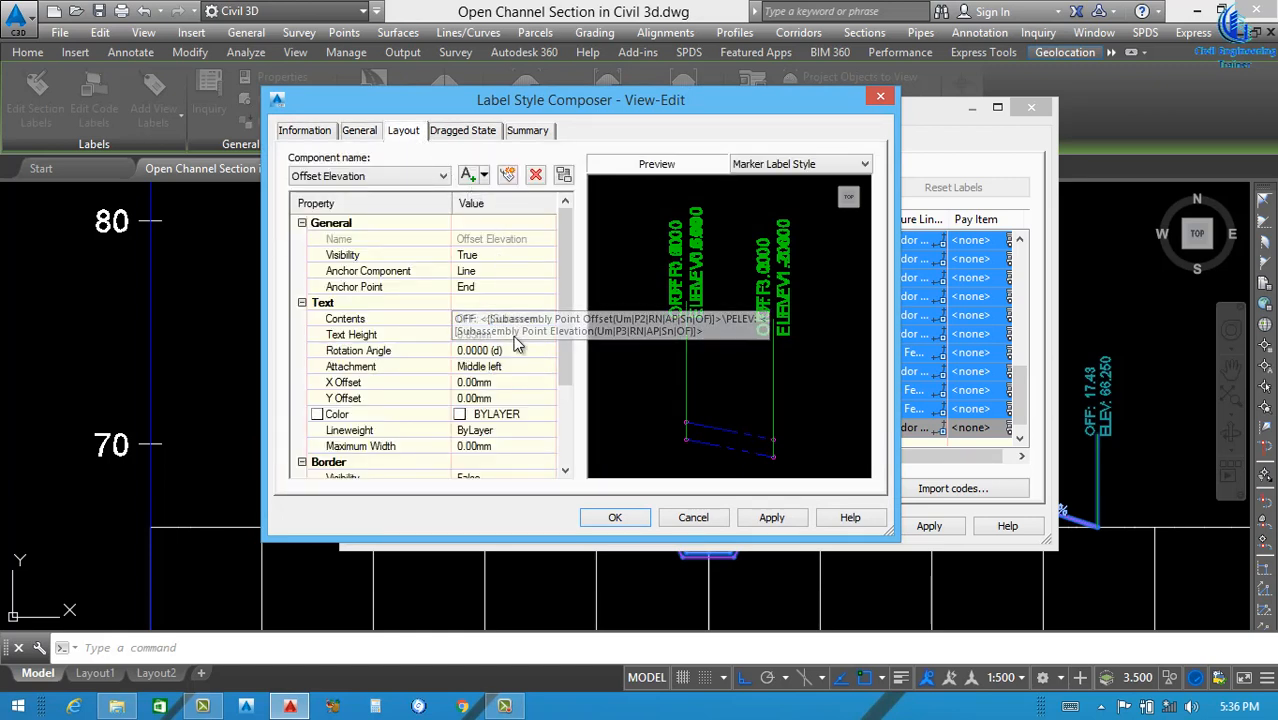
click(548, 320)
click(548, 320)
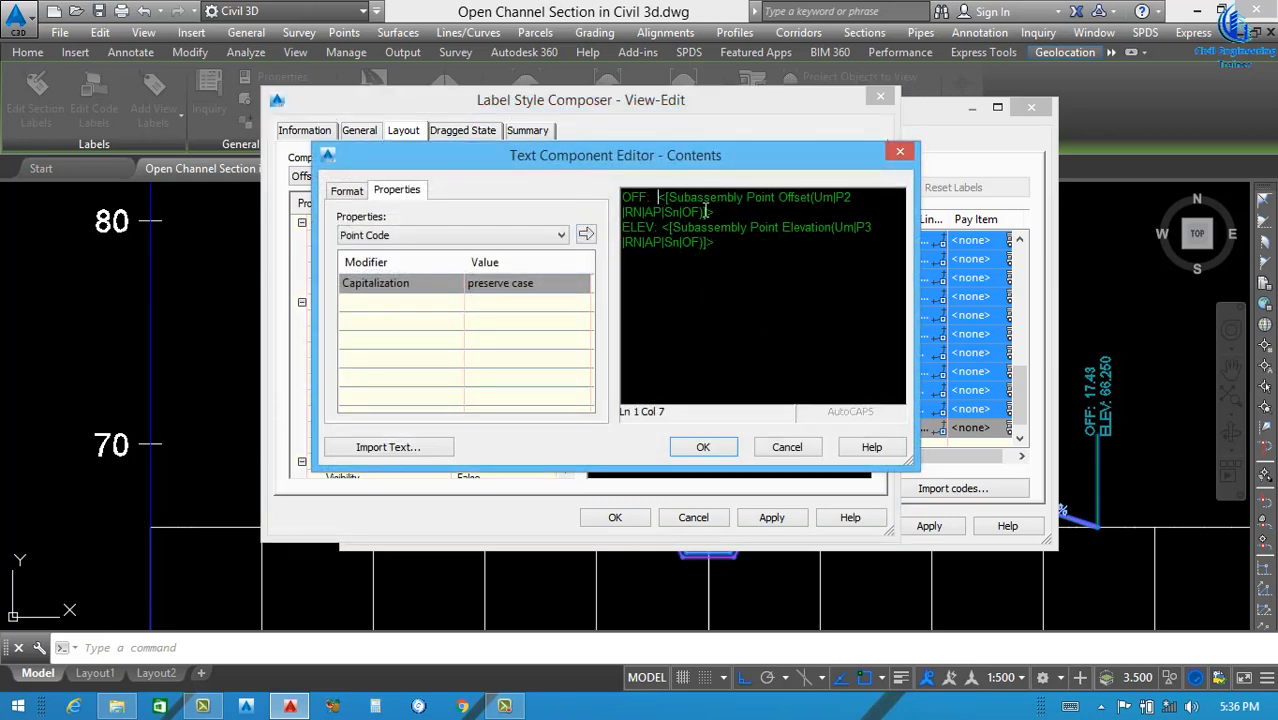
key(BackSpace)
key(Delete)
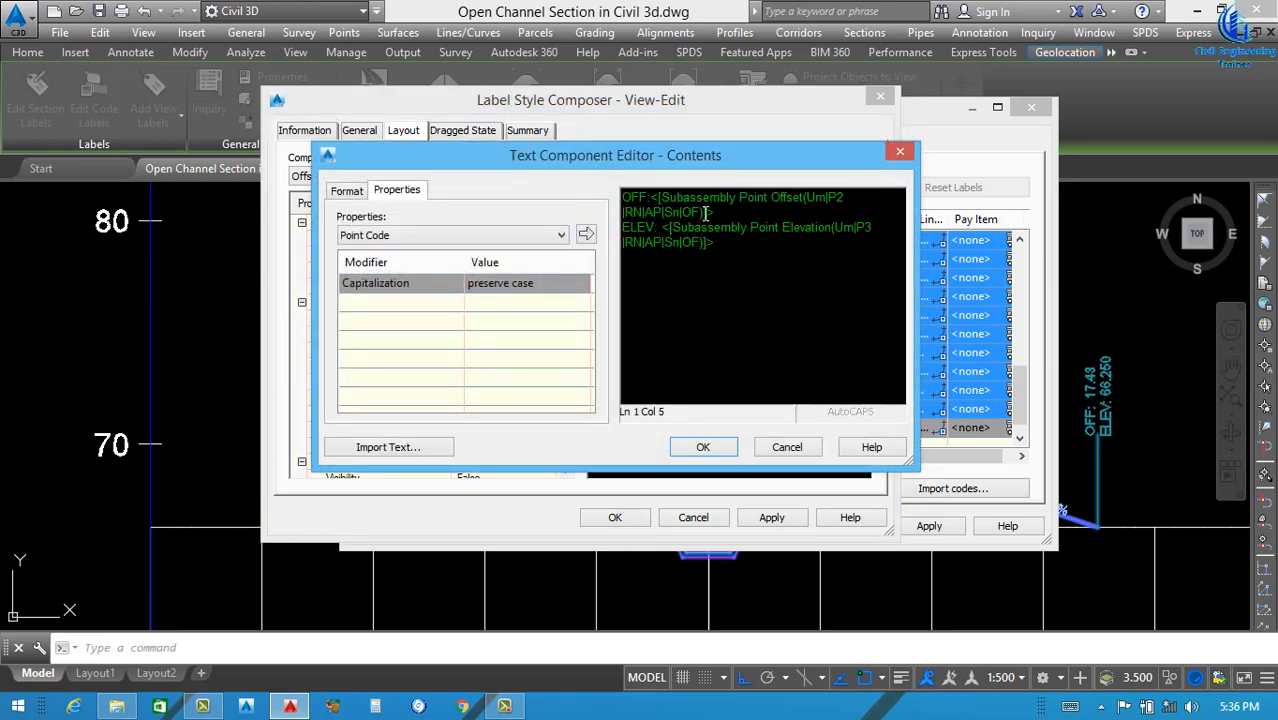
Format the OFF label and its Subassembly Point Offset field as red and bold.
drag(708, 212, 622, 197)
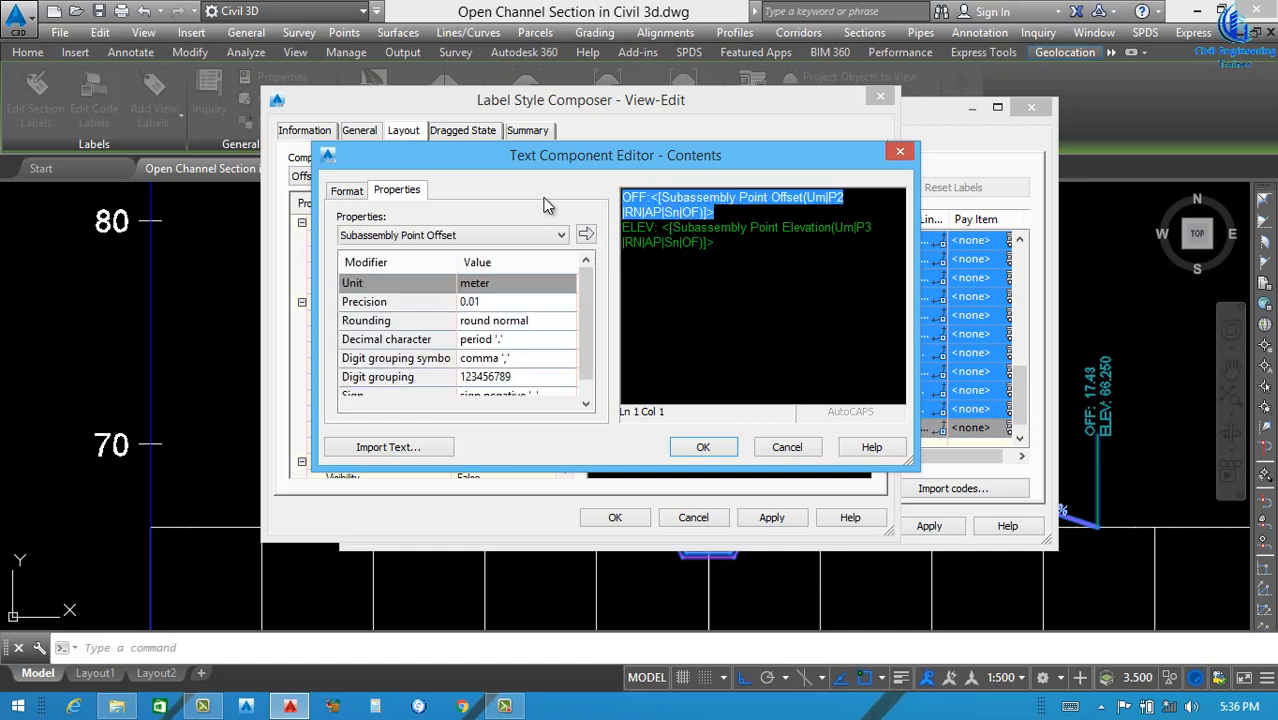
click(347, 190)
click(435, 350)
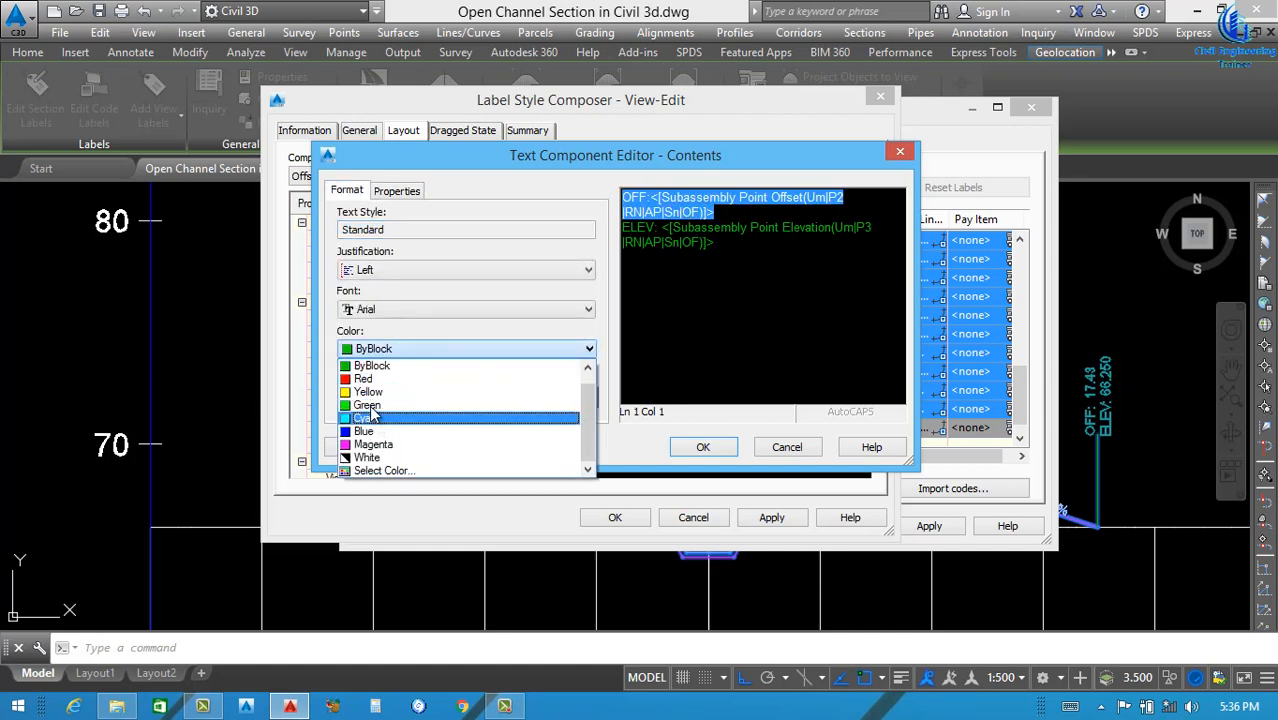
click(373, 381)
click(348, 396)
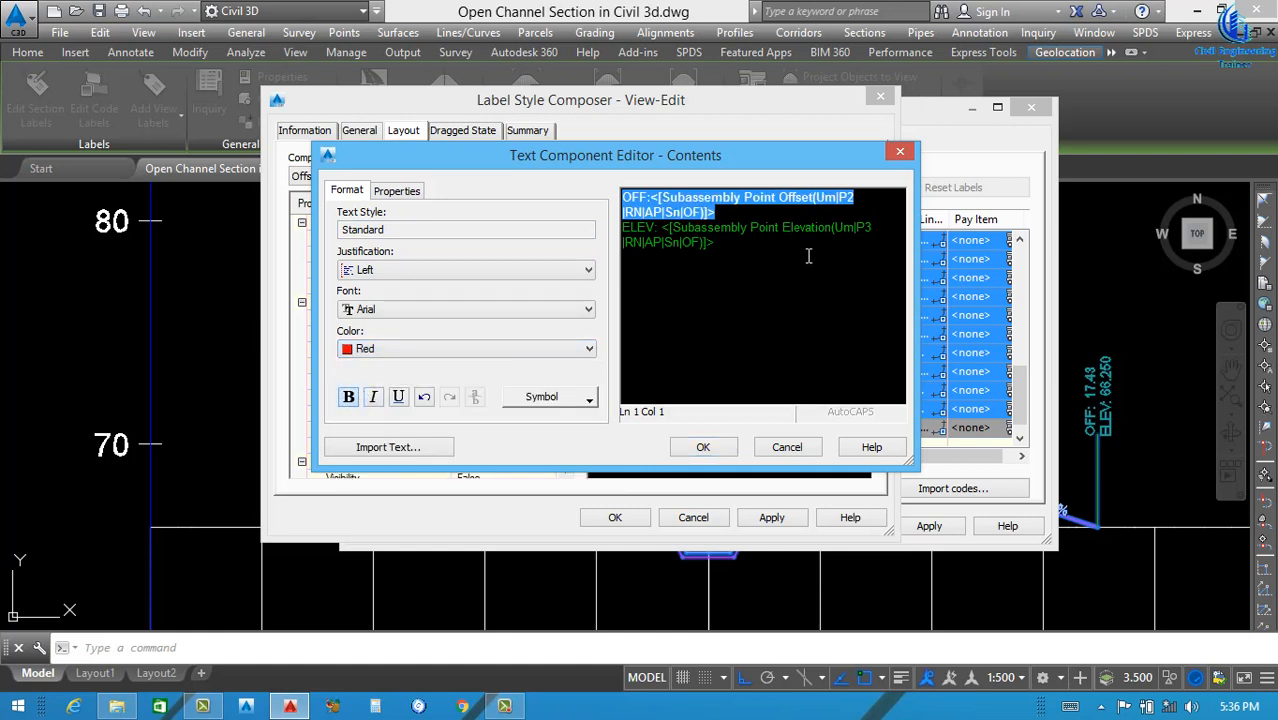
click(722, 215)
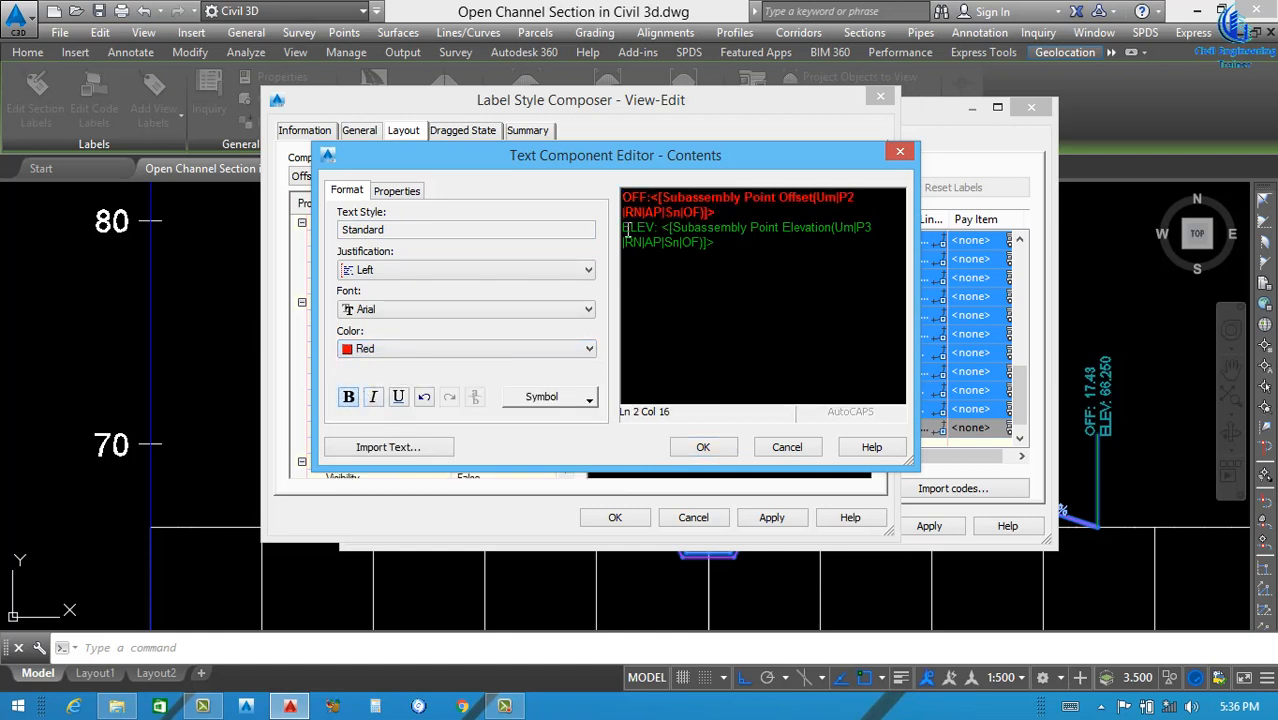
Move the elevation text onto the offset line, shorten its label to "ELE:" directly before the field, and format it blue and bold.
click(625, 229)
key(BackSpace)
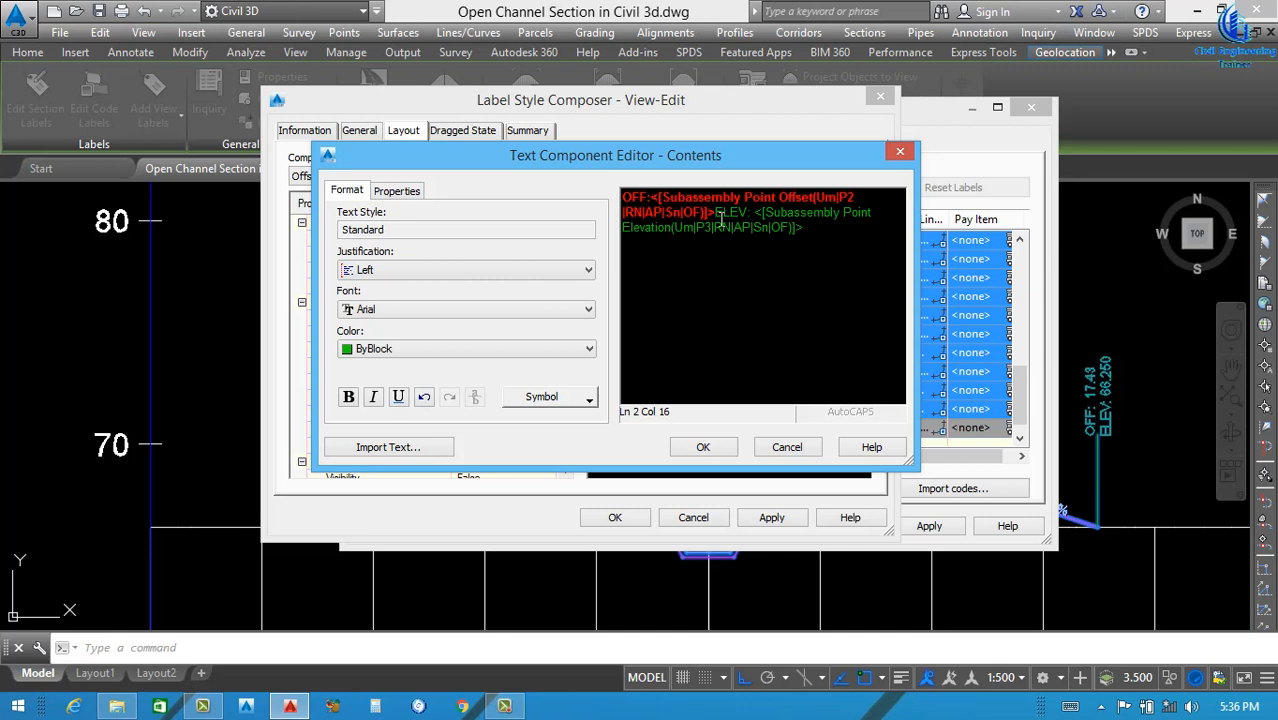
drag(743, 221, 799, 240)
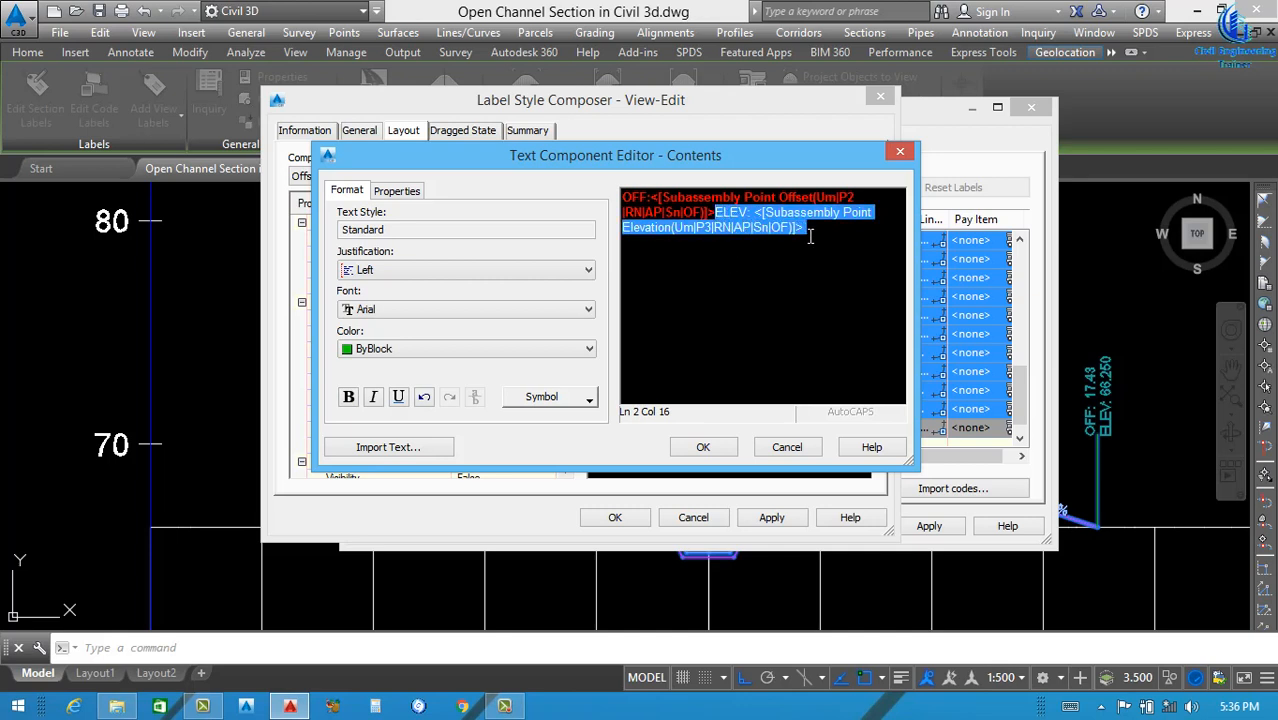
click(406, 347)
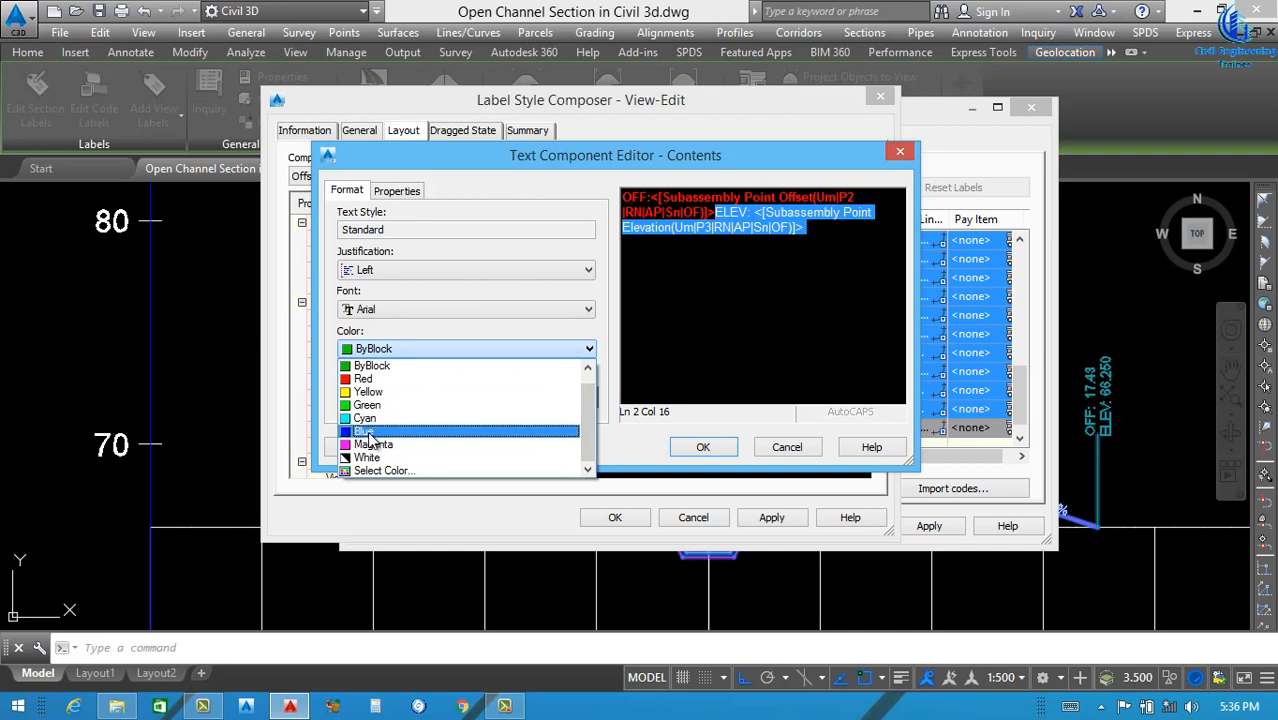
click(367, 432)
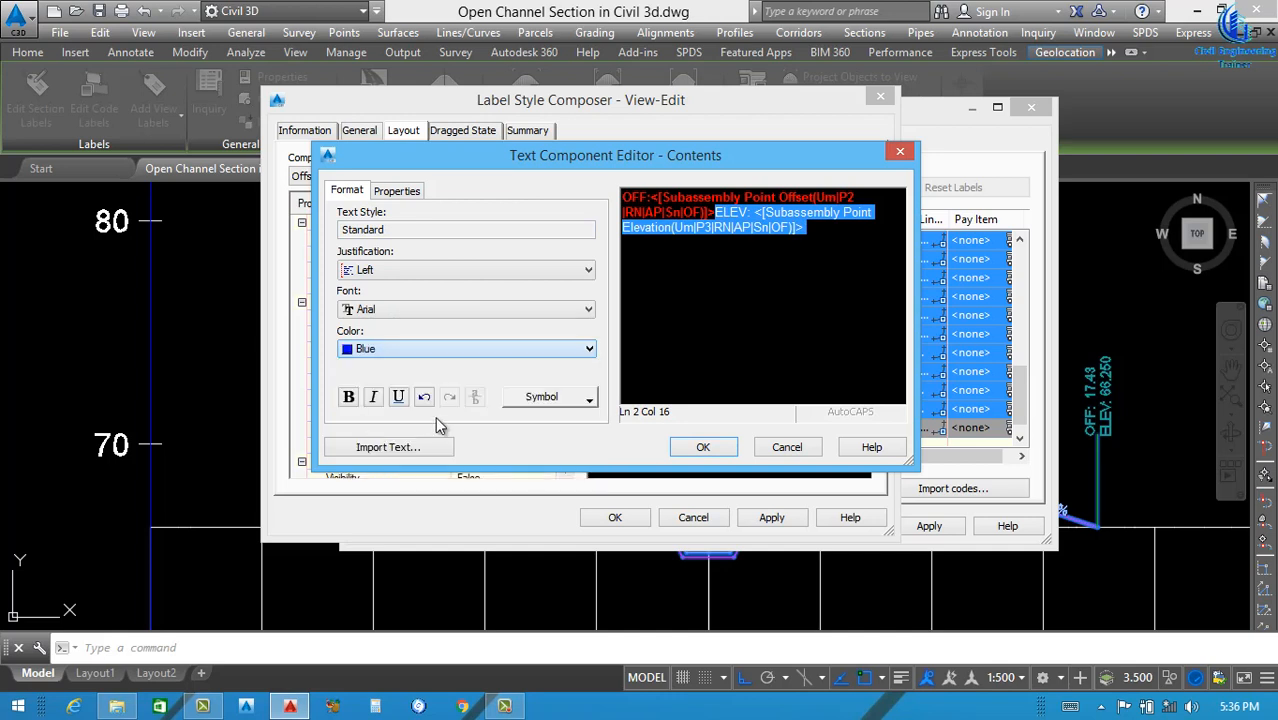
click(349, 397)
click(748, 213)
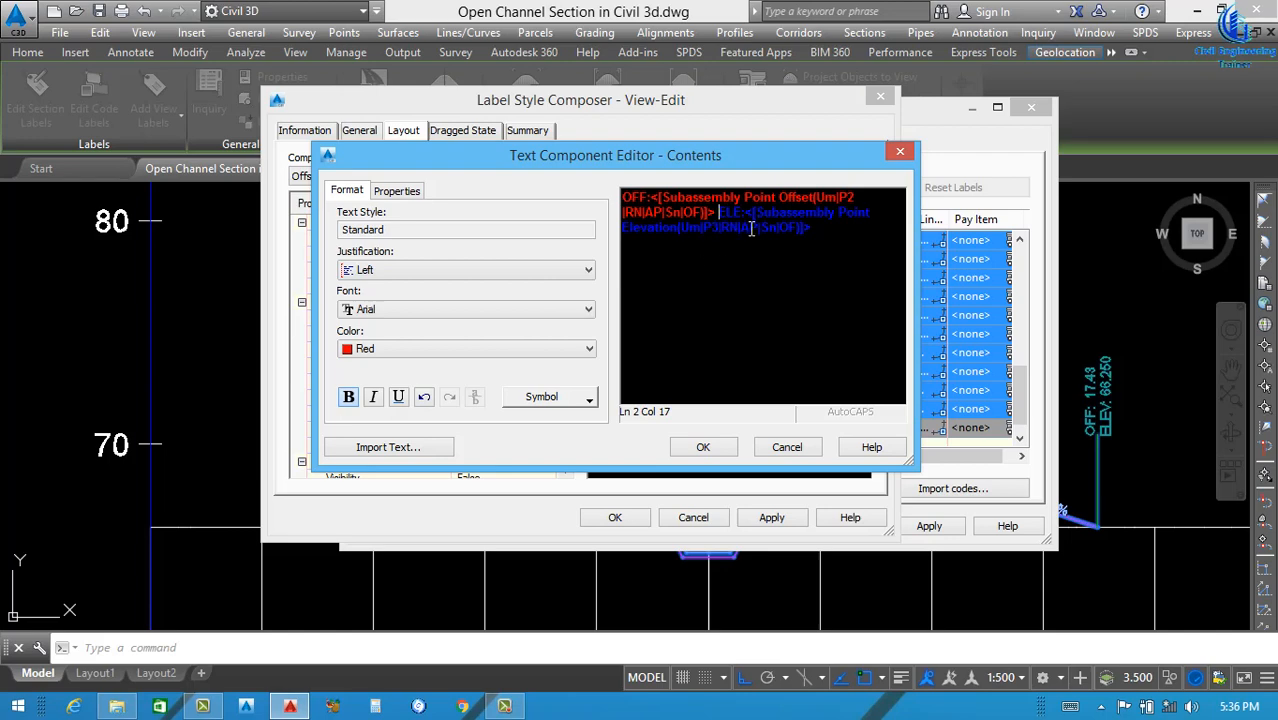
click(703, 450)
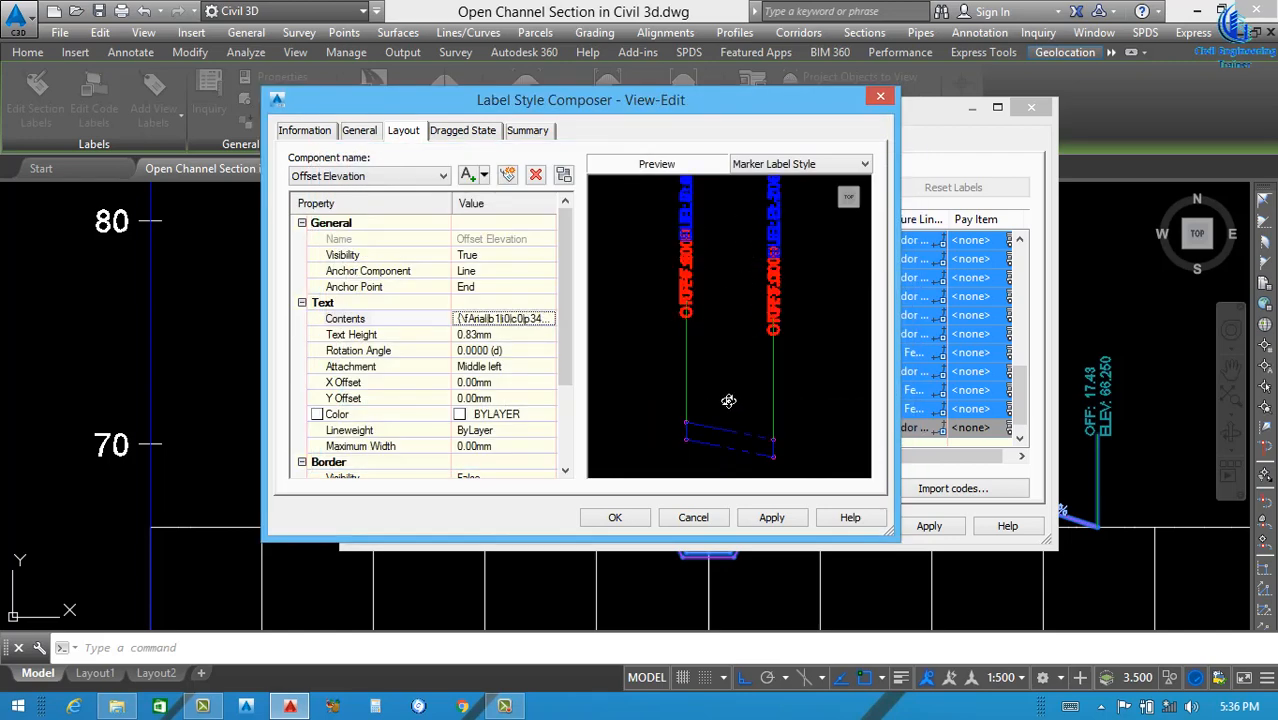
Set the fixed length of the label style's Line component to 5 mm.
click(370, 177)
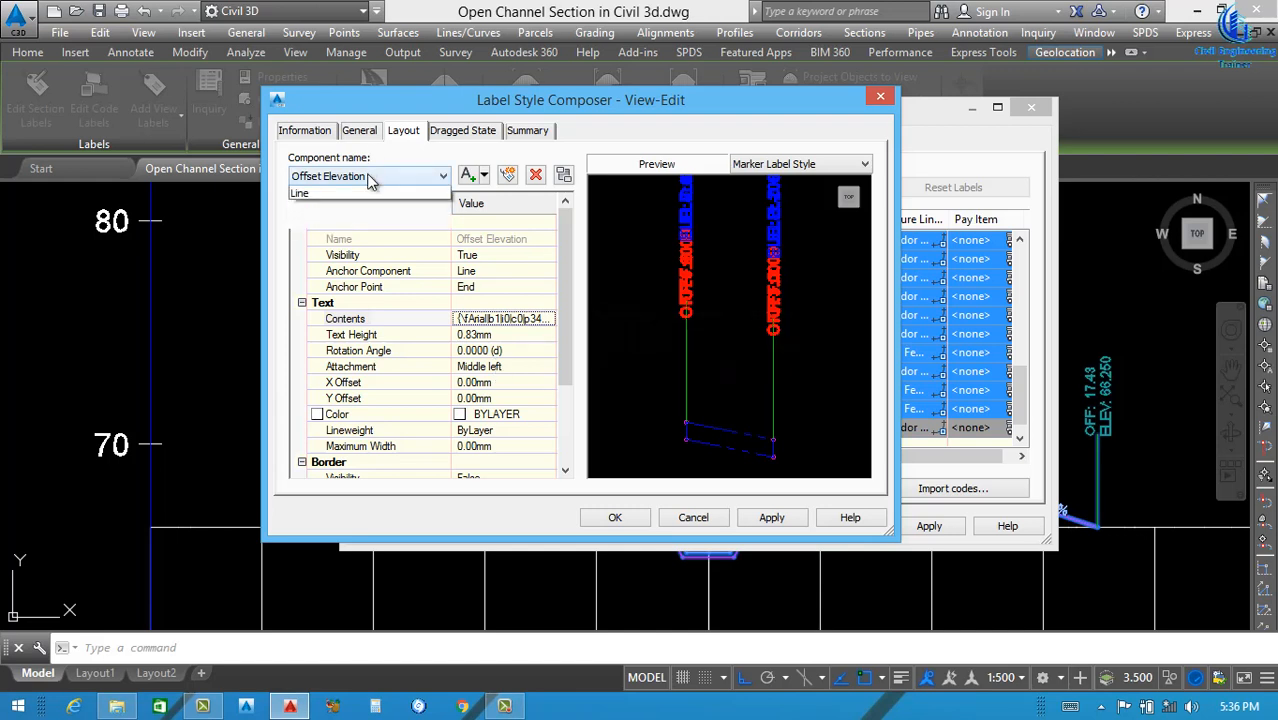
click(345, 220)
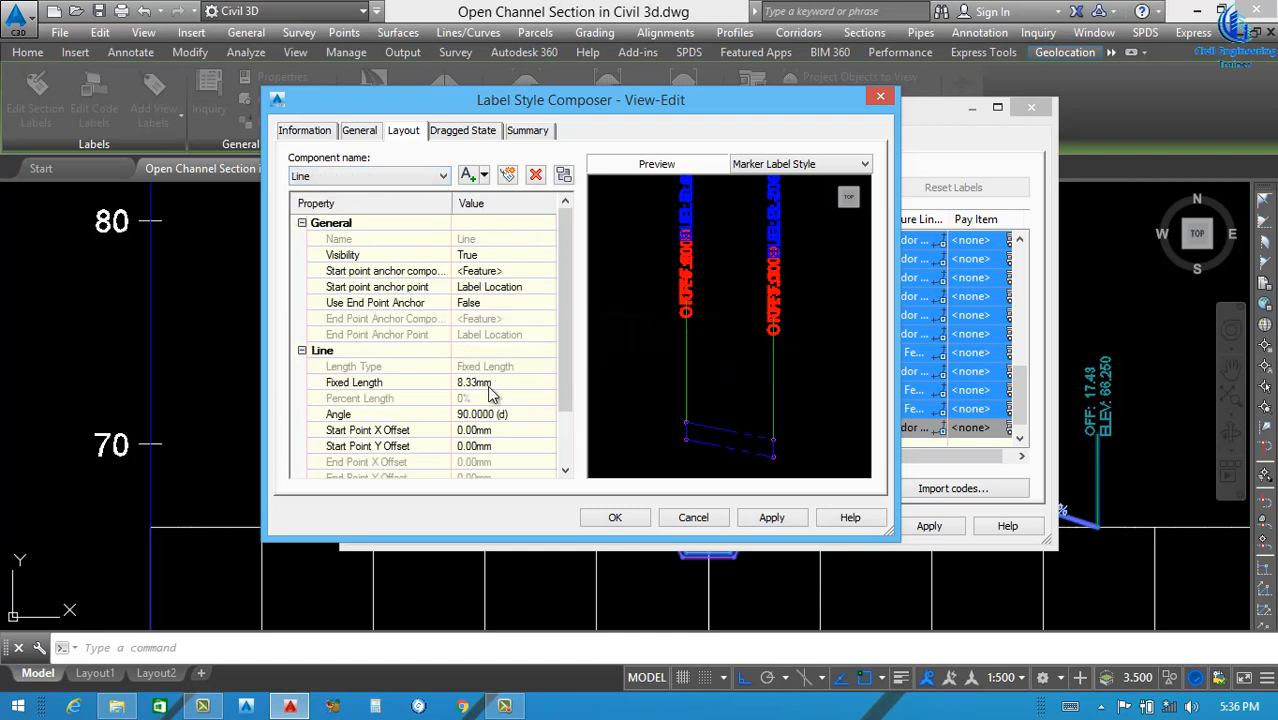
click(497, 383)
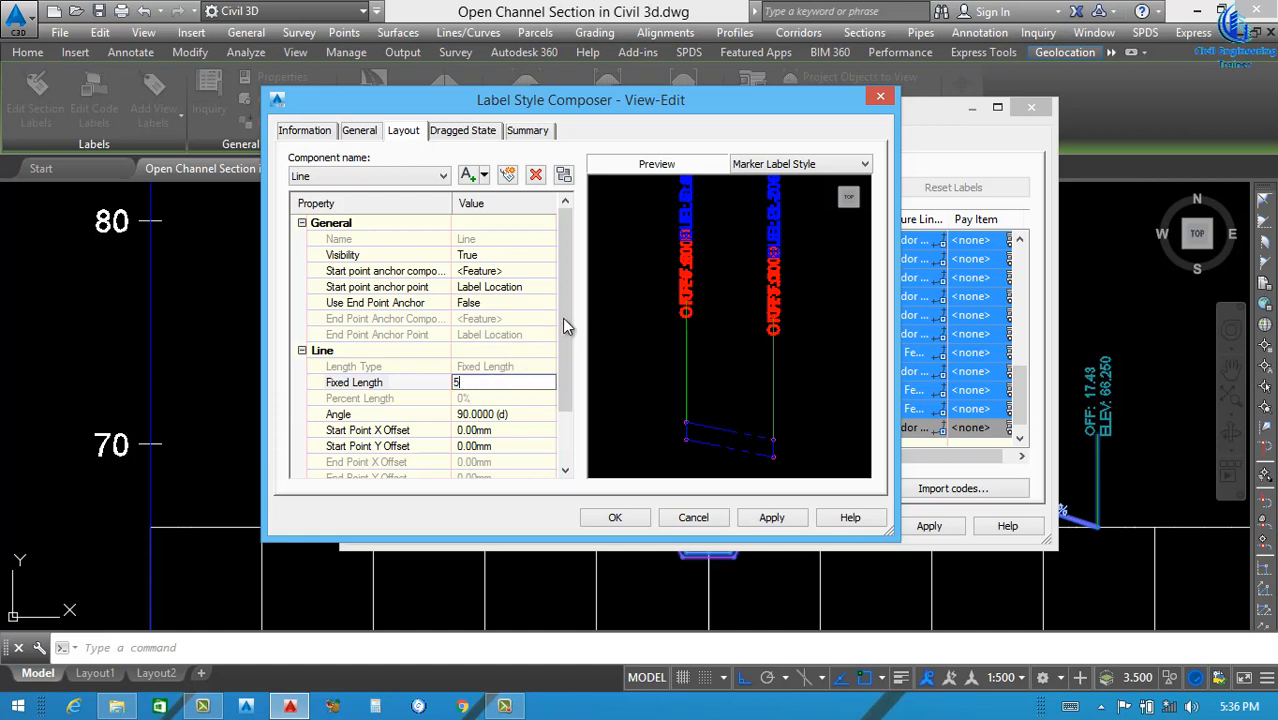
drag(565, 325, 568, 371)
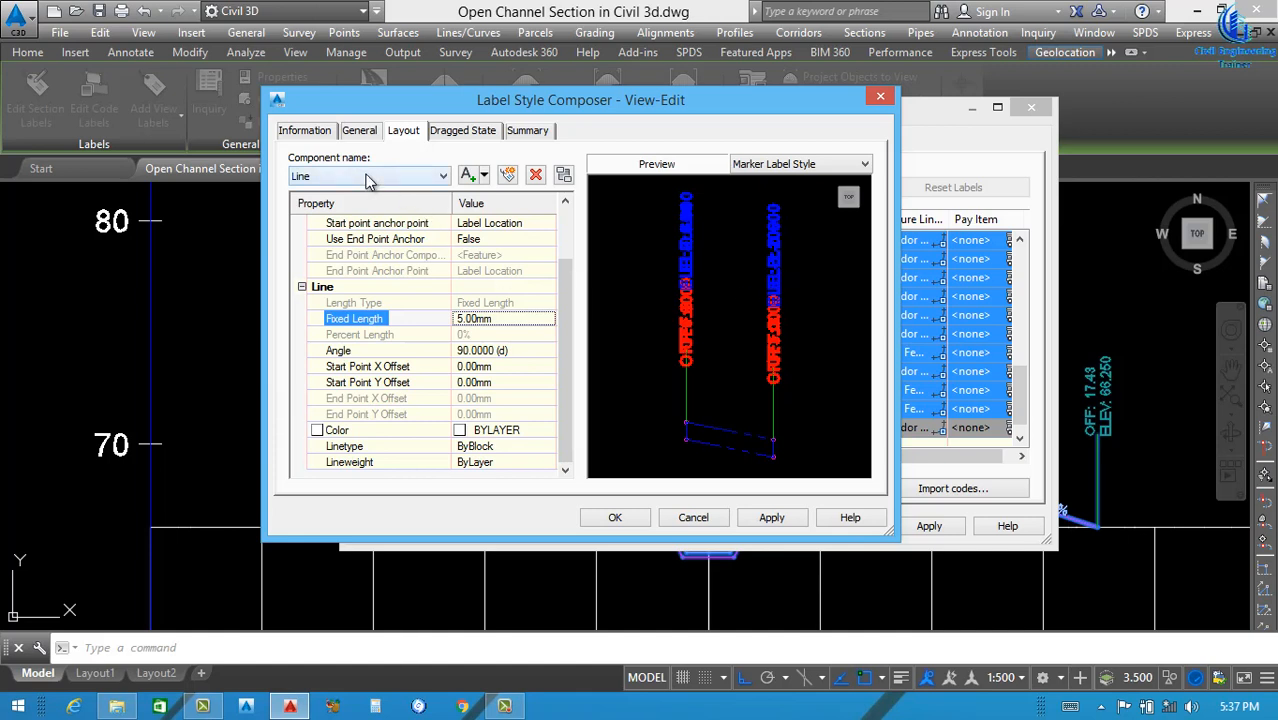
Create the white layer Layer13, assign it as the View-Edit label style's layer and apply the style.
click(362, 133)
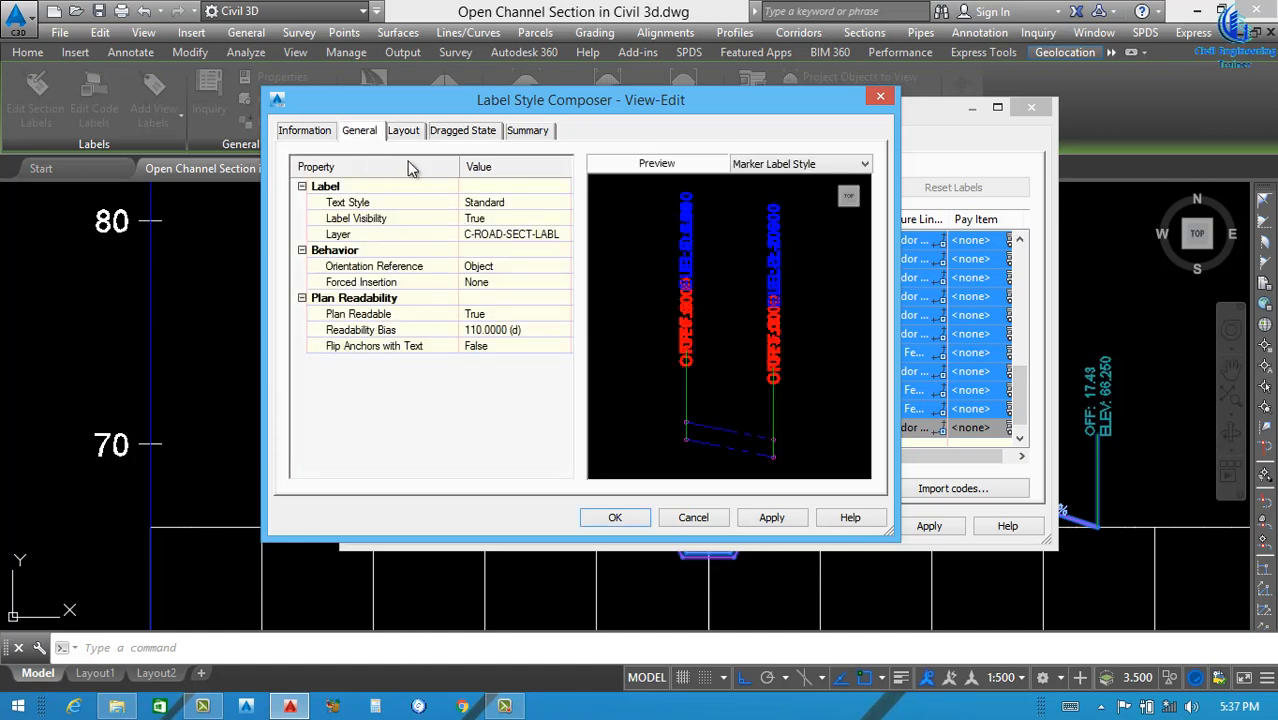
click(543, 236)
click(567, 234)
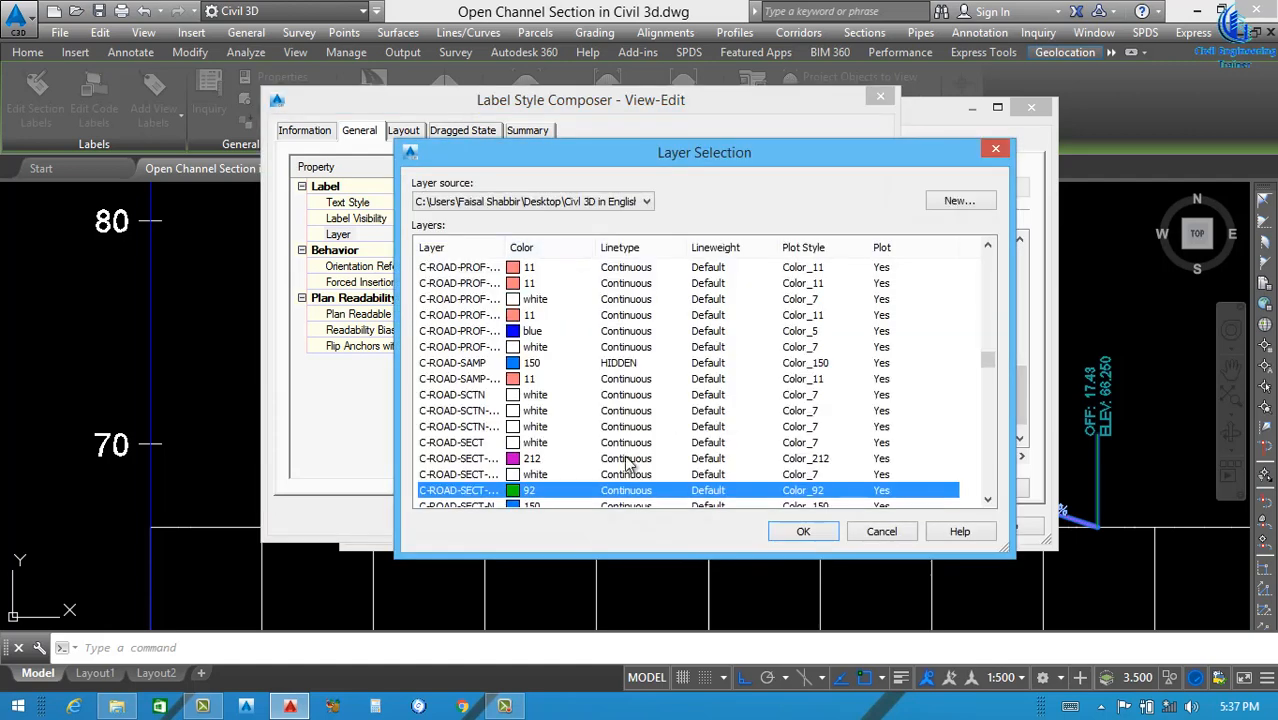
click(990, 203)
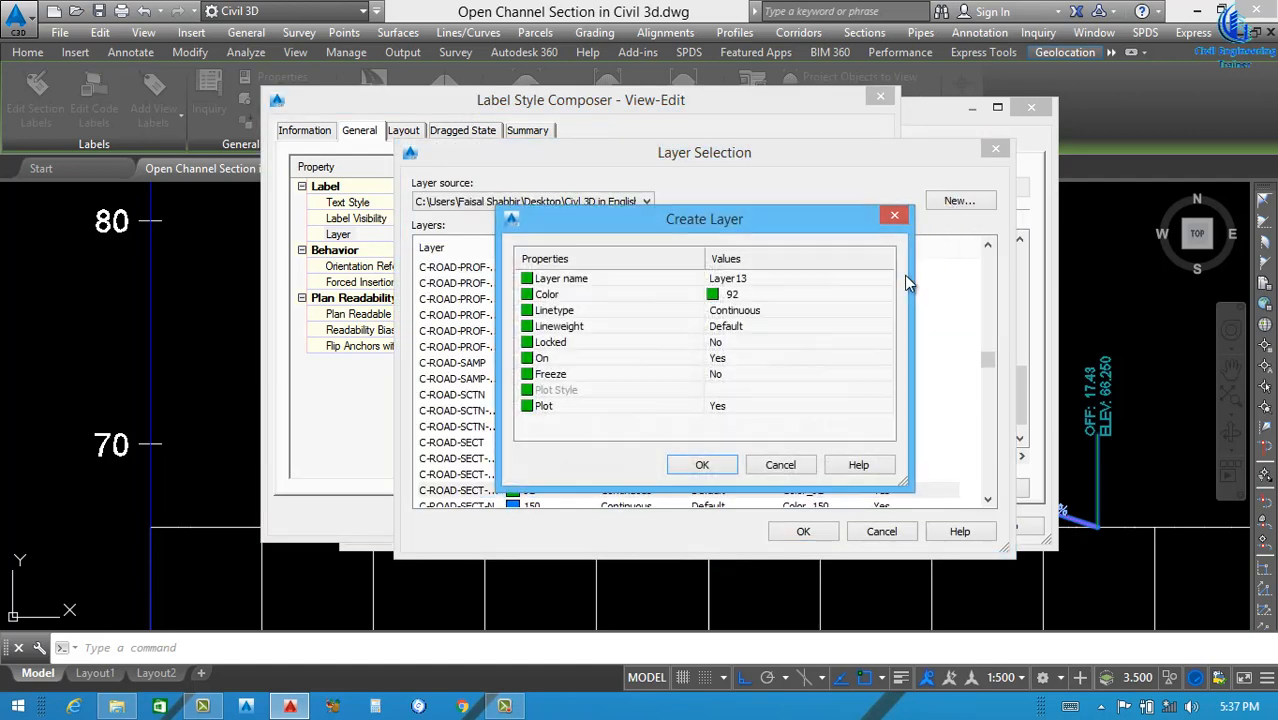
click(884, 294)
click(884, 294)
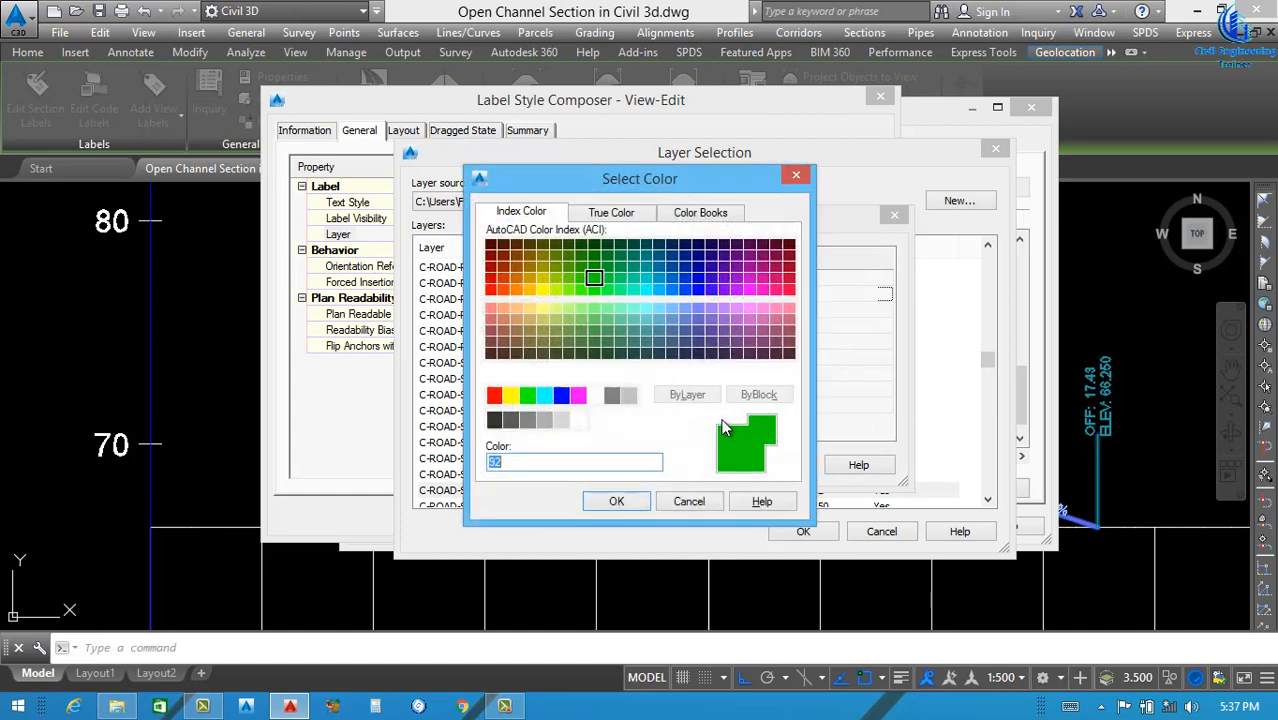
click(594, 404)
click(616, 501)
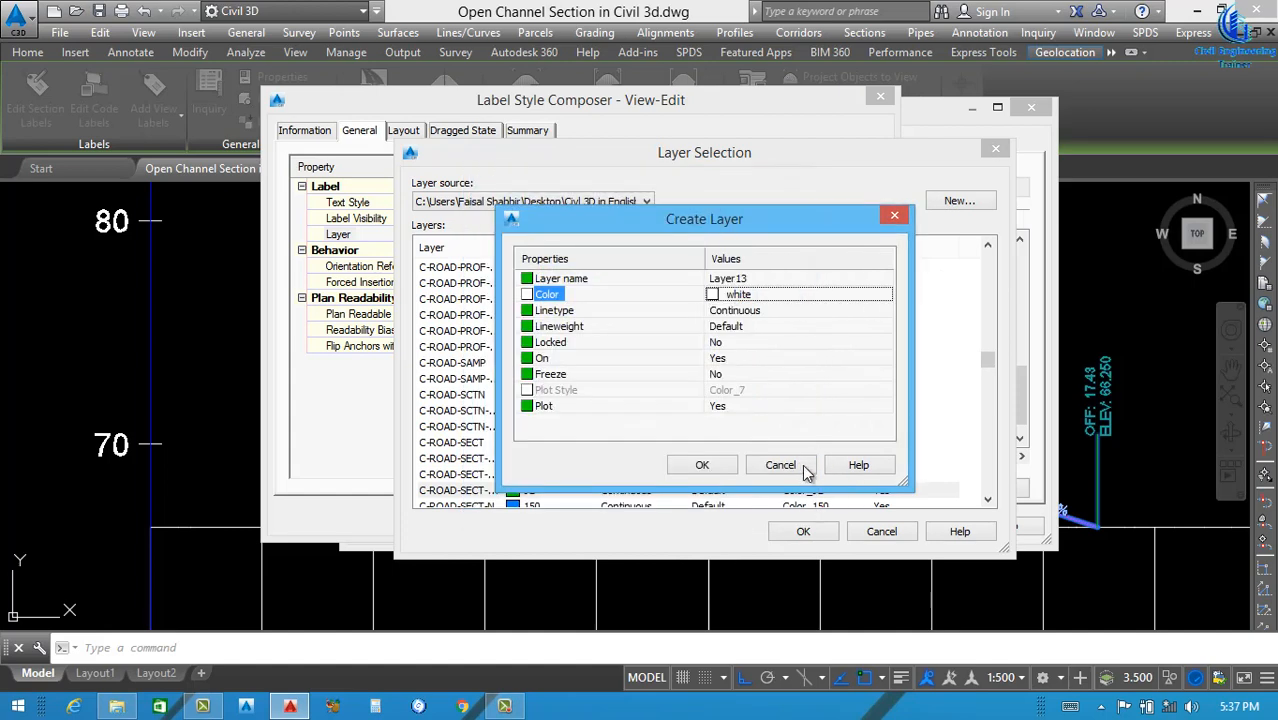
key(Return)
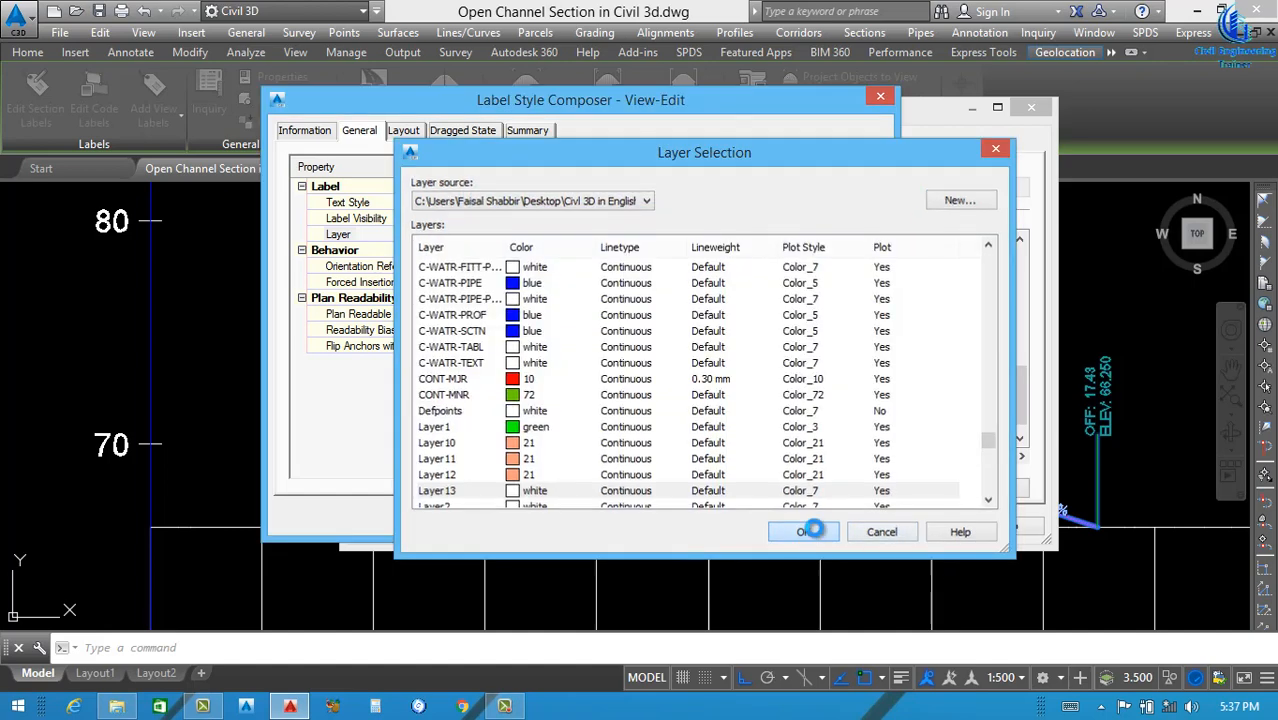
click(808, 535)
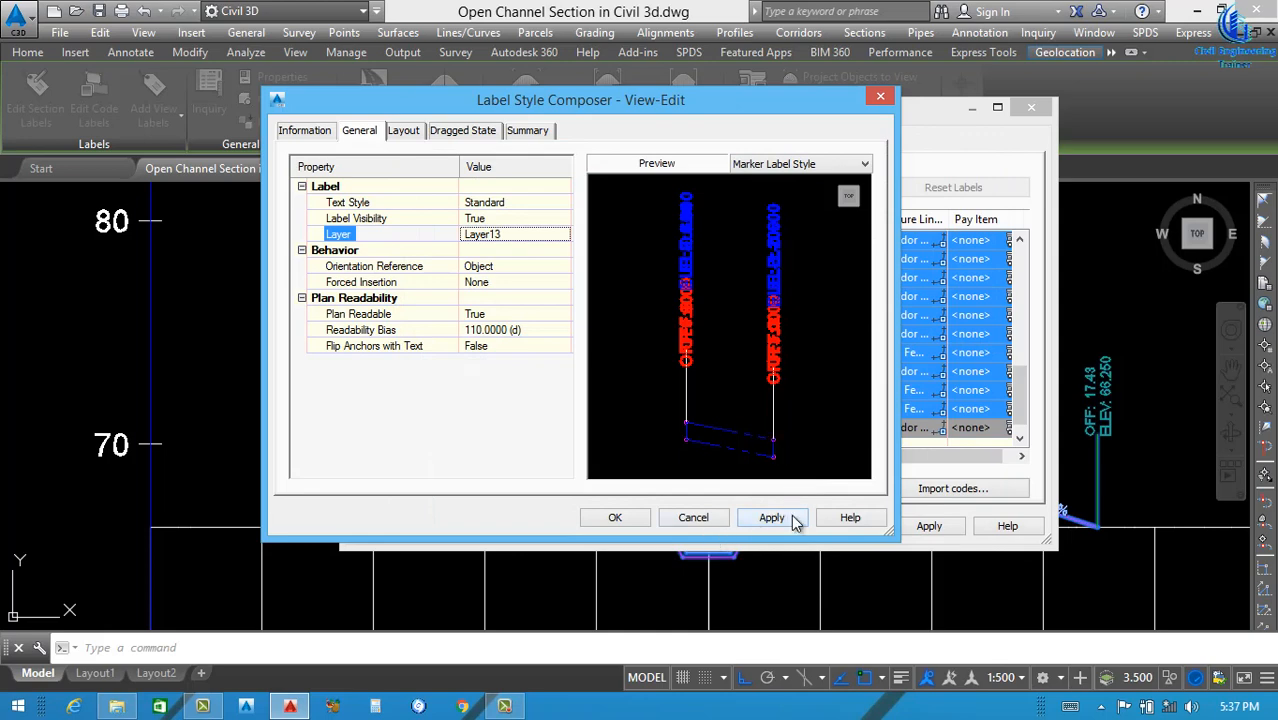
click(773, 518)
click(615, 517)
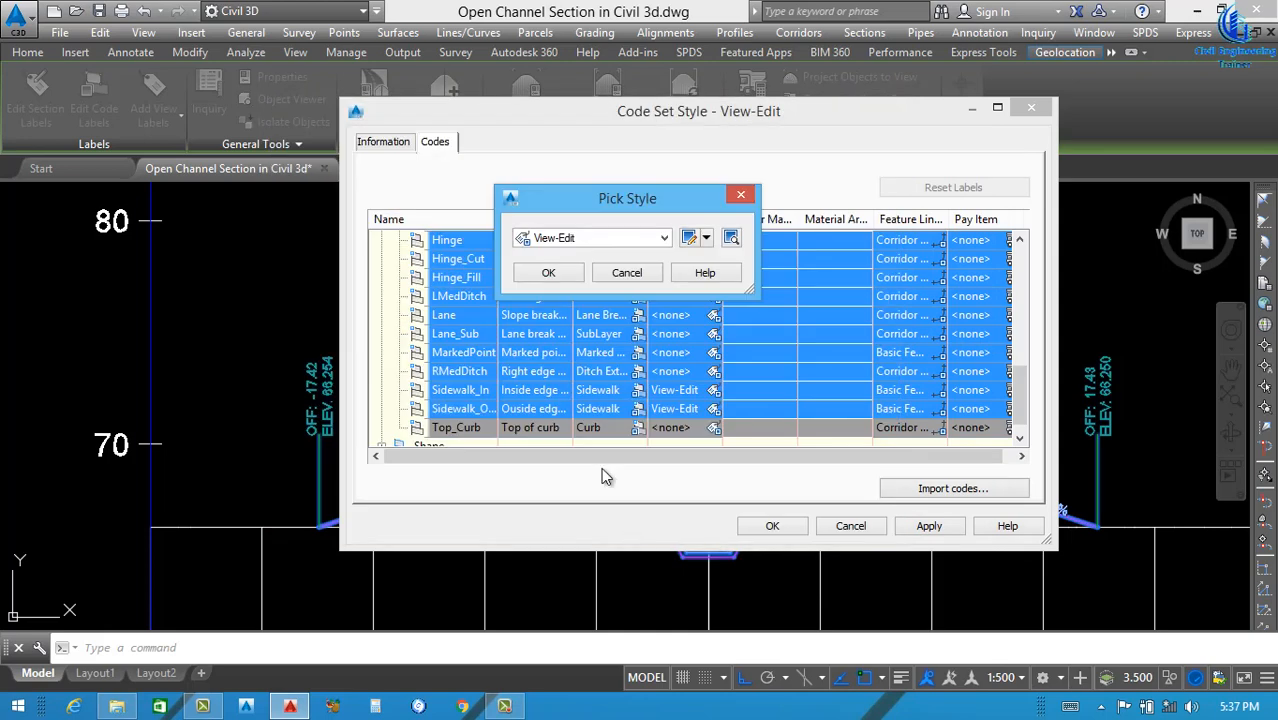
Assign the View-Edit label style to the selected point codes and apply the code set style.
click(563, 278)
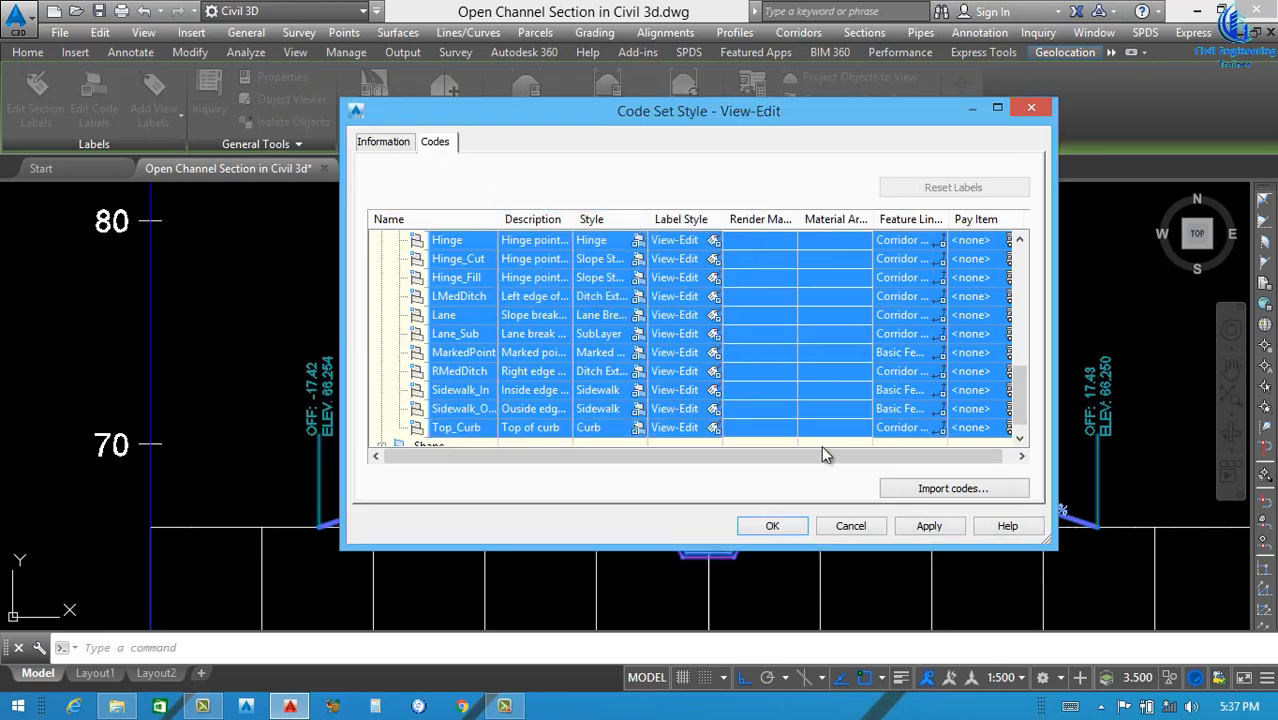
click(929, 526)
click(771, 526)
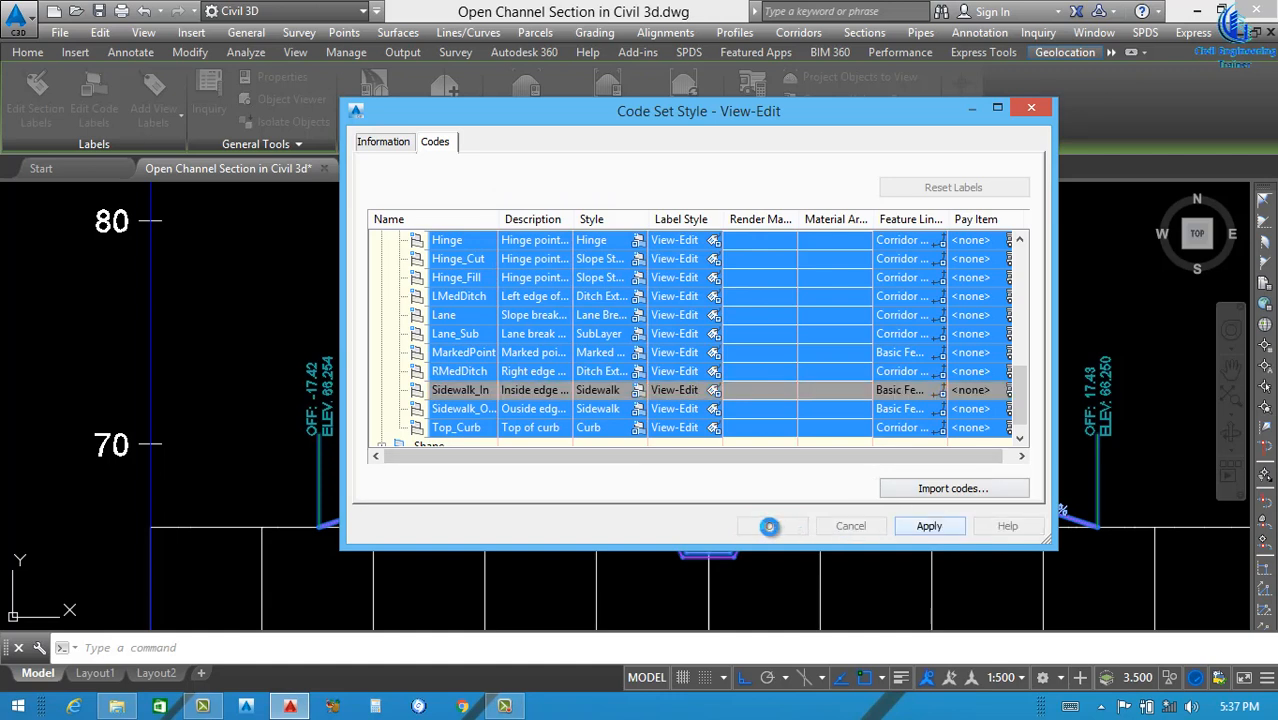
click(772, 527)
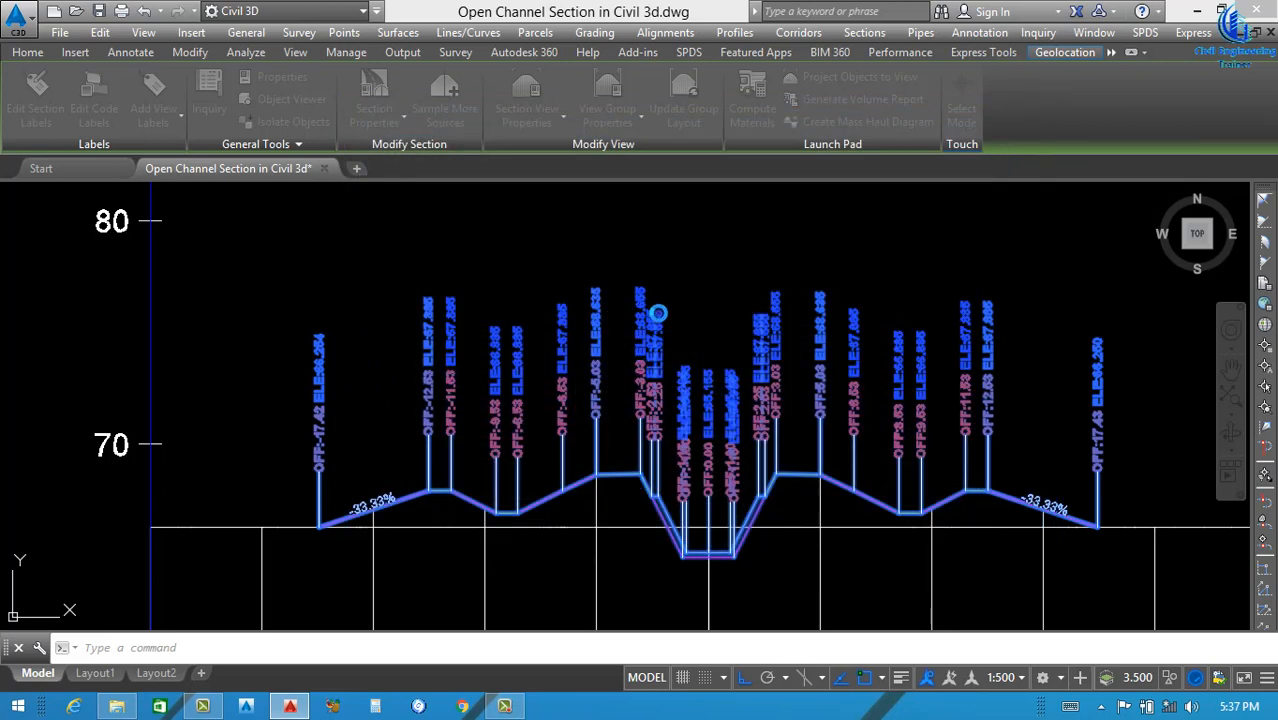
Examine the reformatted offset and elevation labels along the corridor section at 0+000.00 for overlaps.
scroll(645, 408, down, 3)
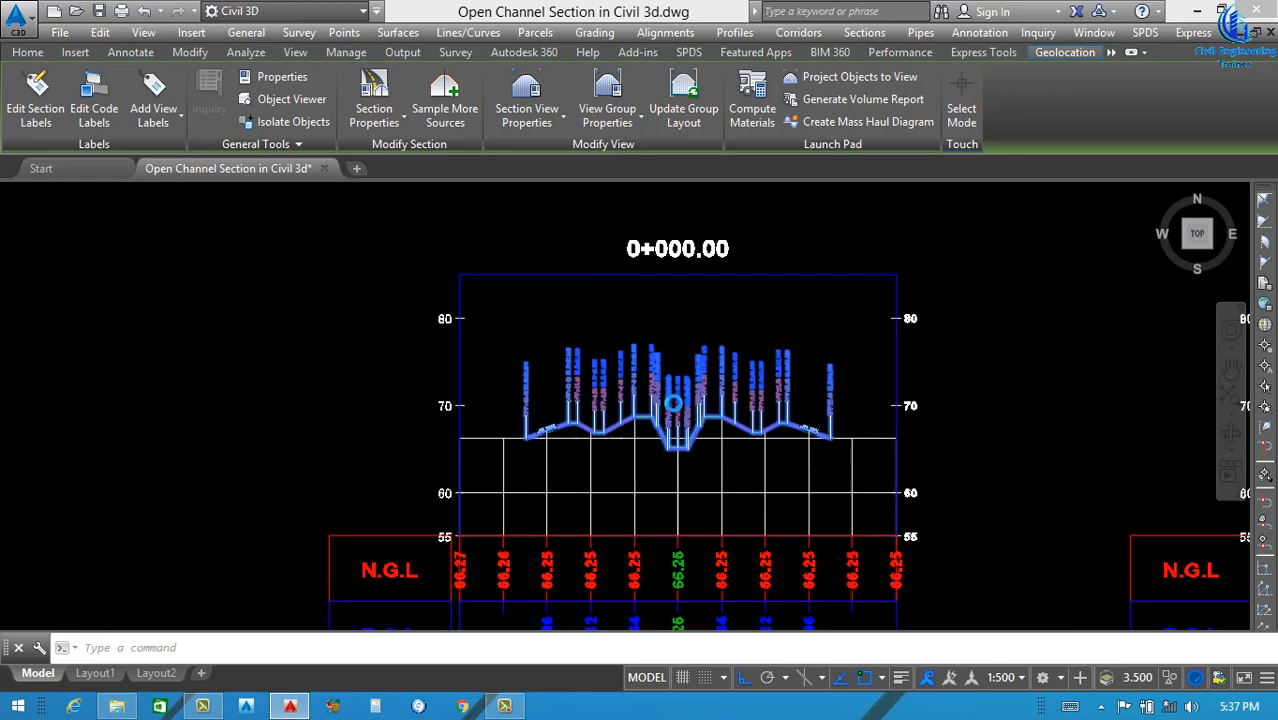
scroll(674, 403, down, 2)
scroll(670, 440, up, 8)
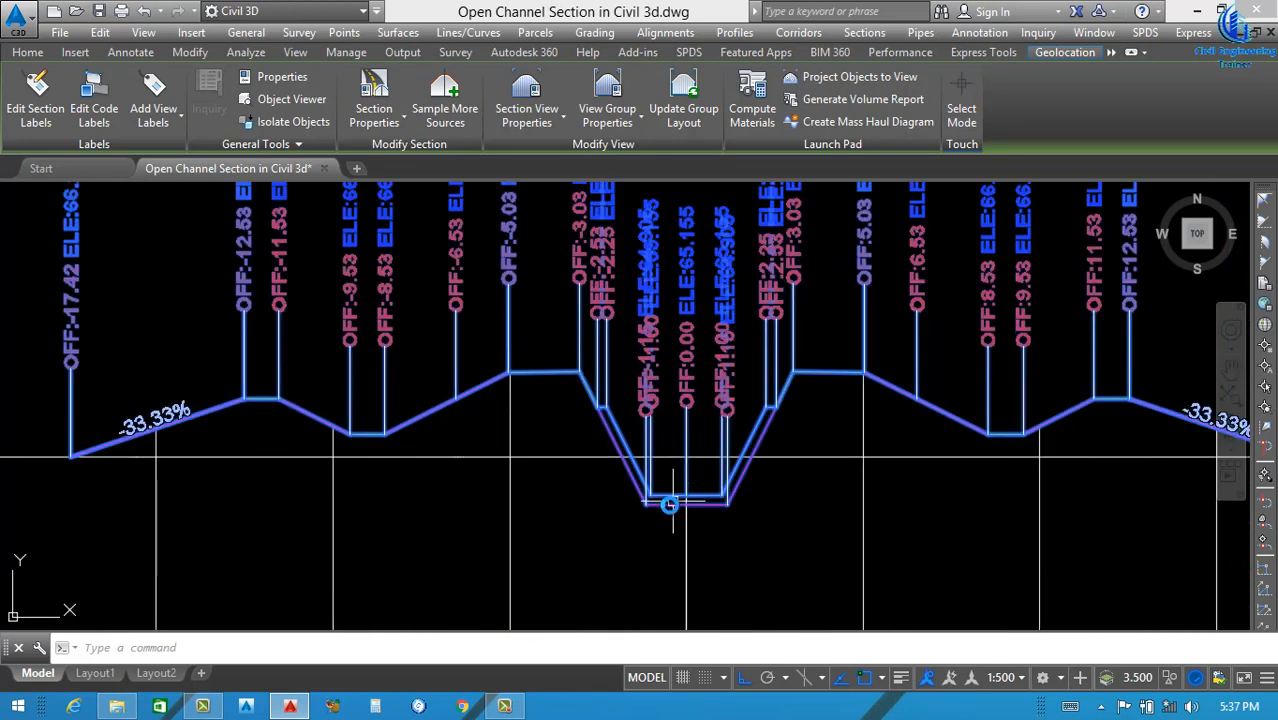
scroll(669, 504, up, 1)
scroll(630, 410, down, 5)
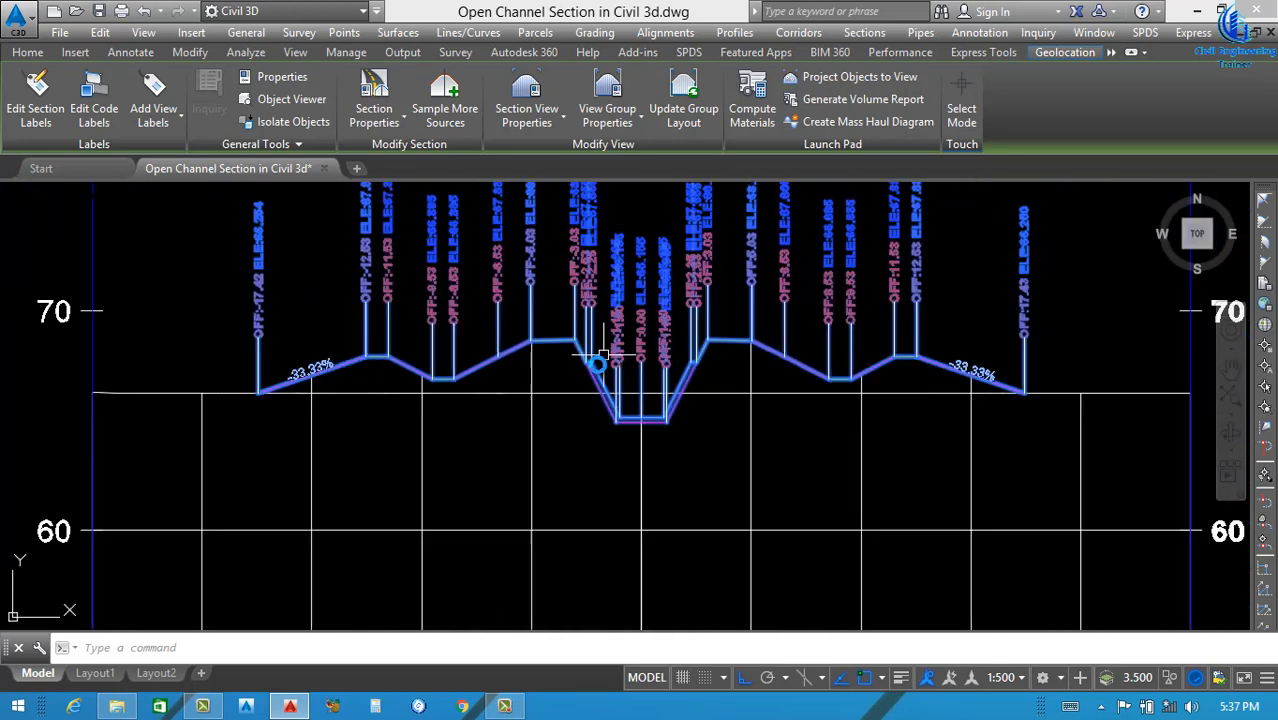
scroll(590, 371, up, 4)
key(Escape)
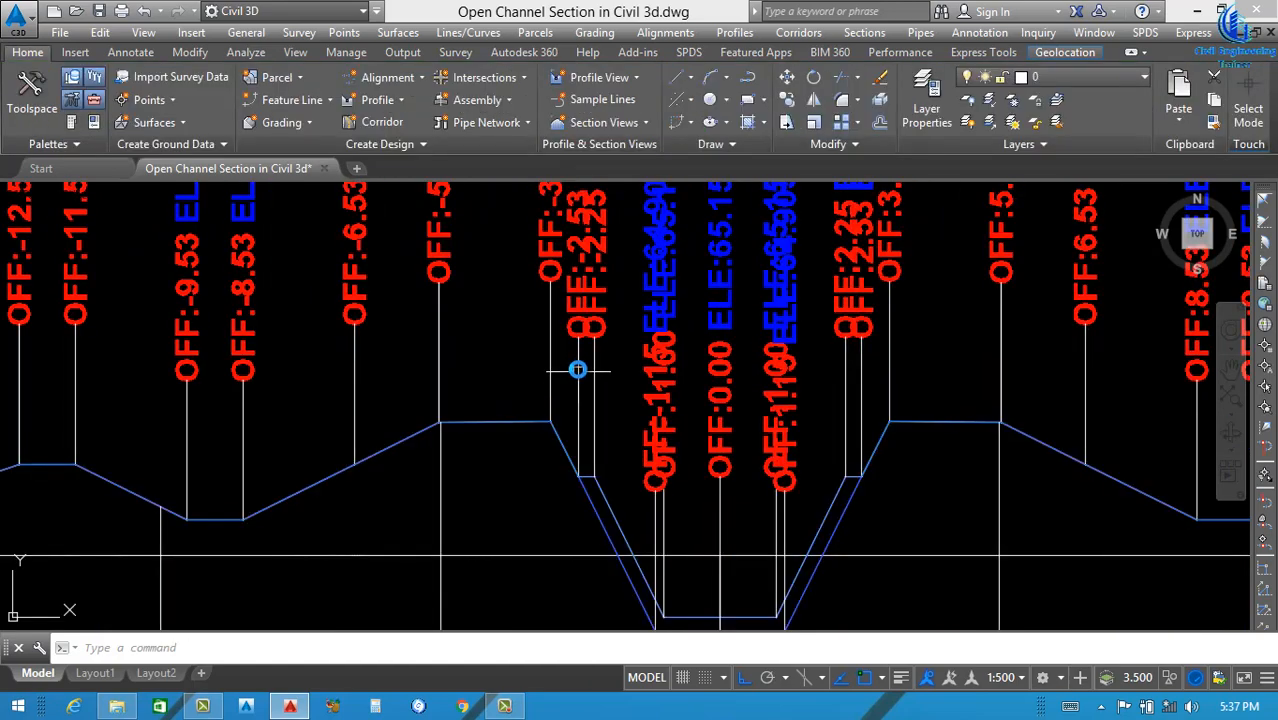
Flip the point label at offset -2.53 to the underside of the corridor section.
click(577, 370)
scroll(583, 360, up, 2)
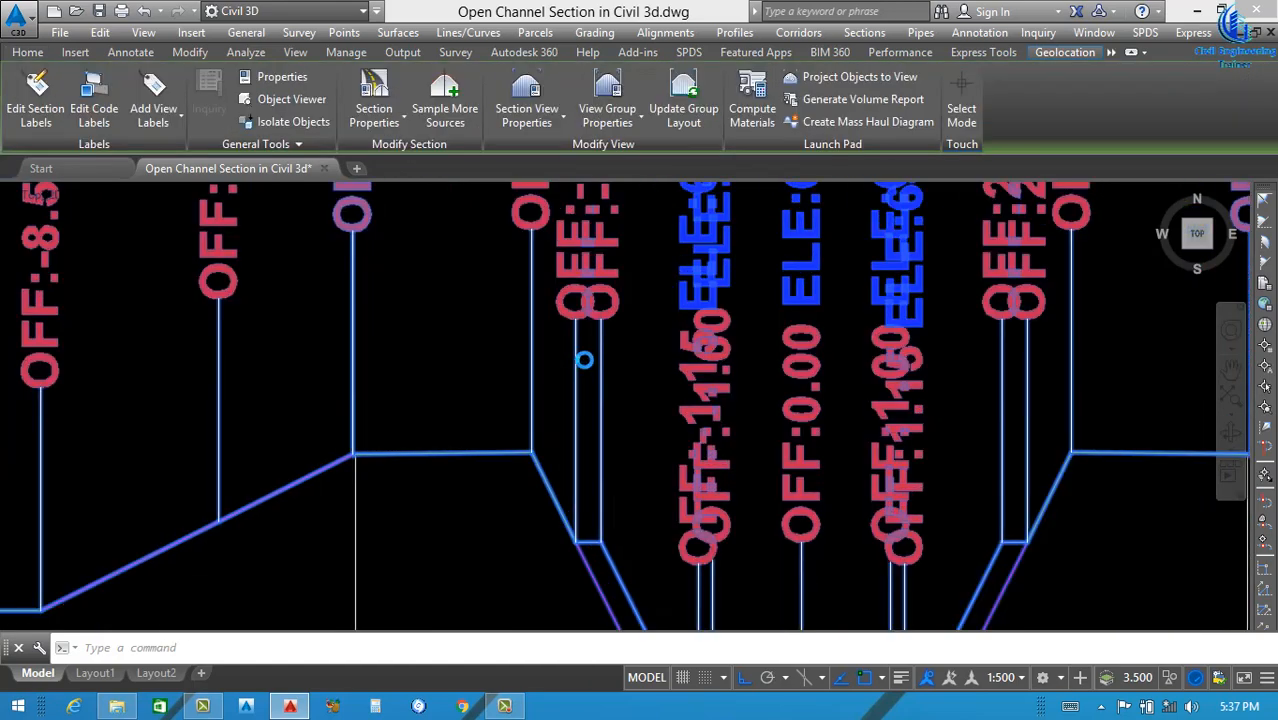
scroll(584, 360, up, 2)
key(Escape)
click(582, 328)
click(553, 362)
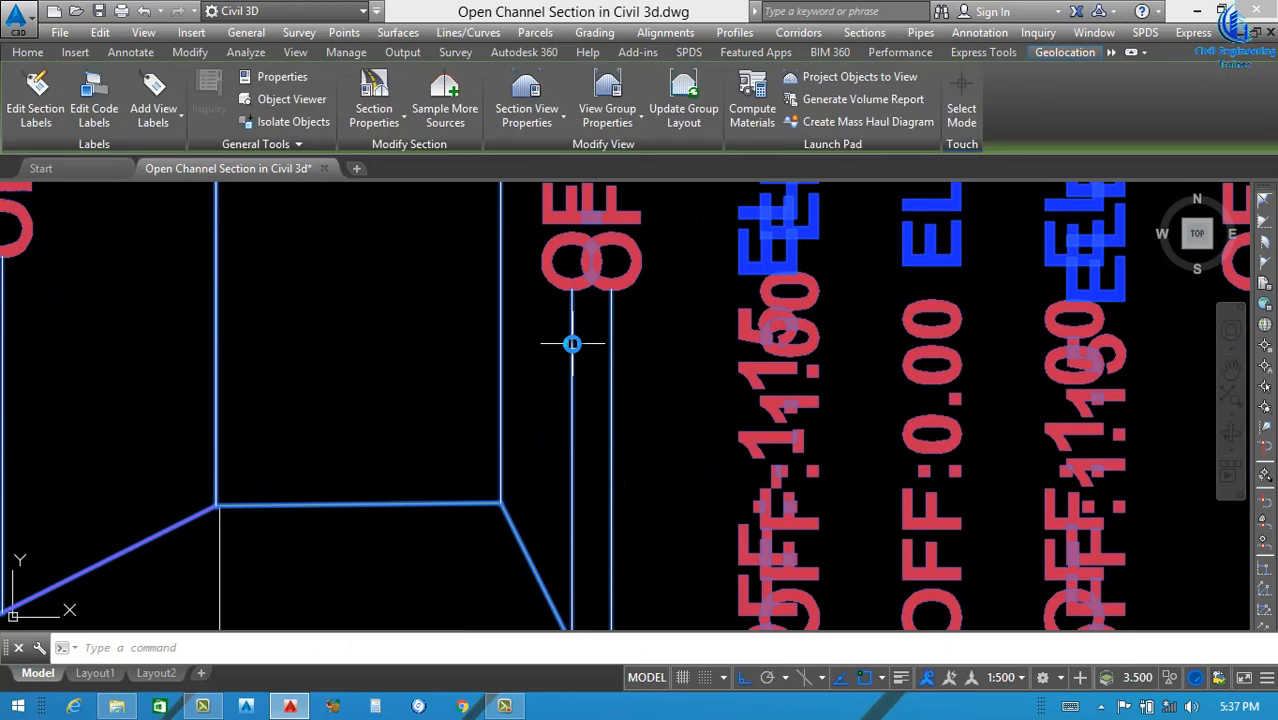
right_click(572, 344)
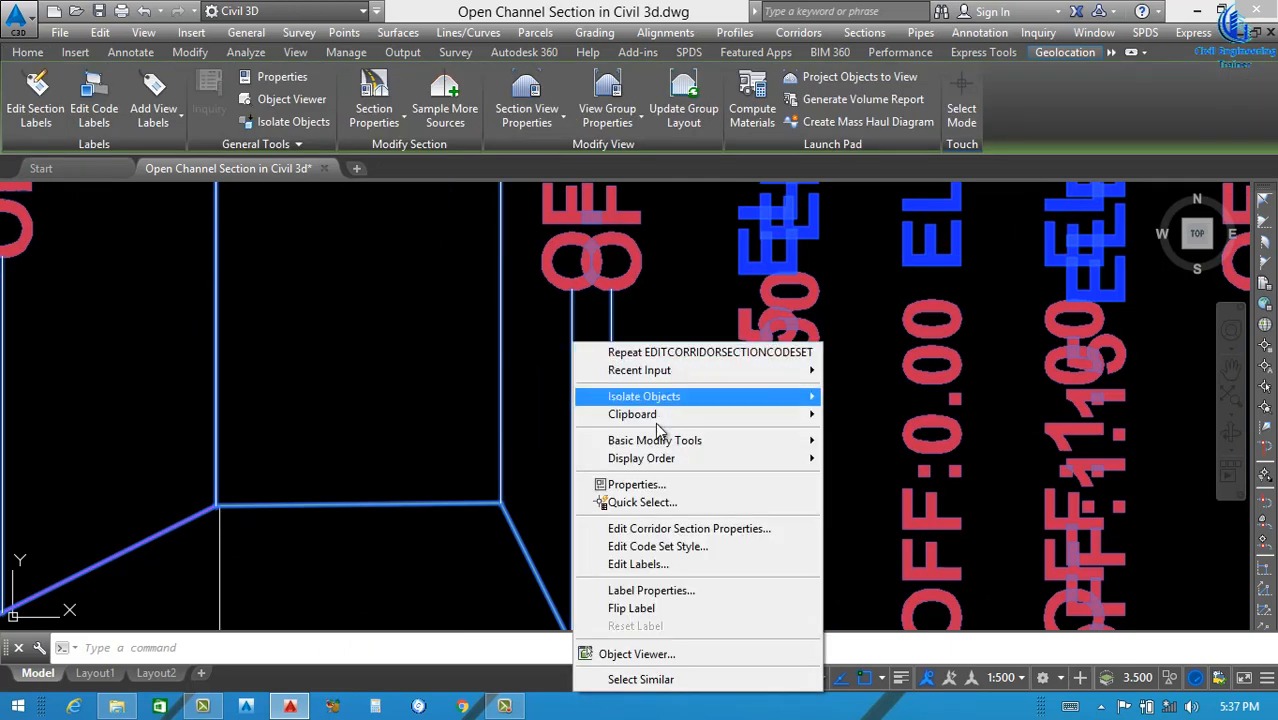
click(647, 609)
Flip the point labels at both outer bottom corners of the channel to the underside of the section.
scroll(600, 360, down, 4)
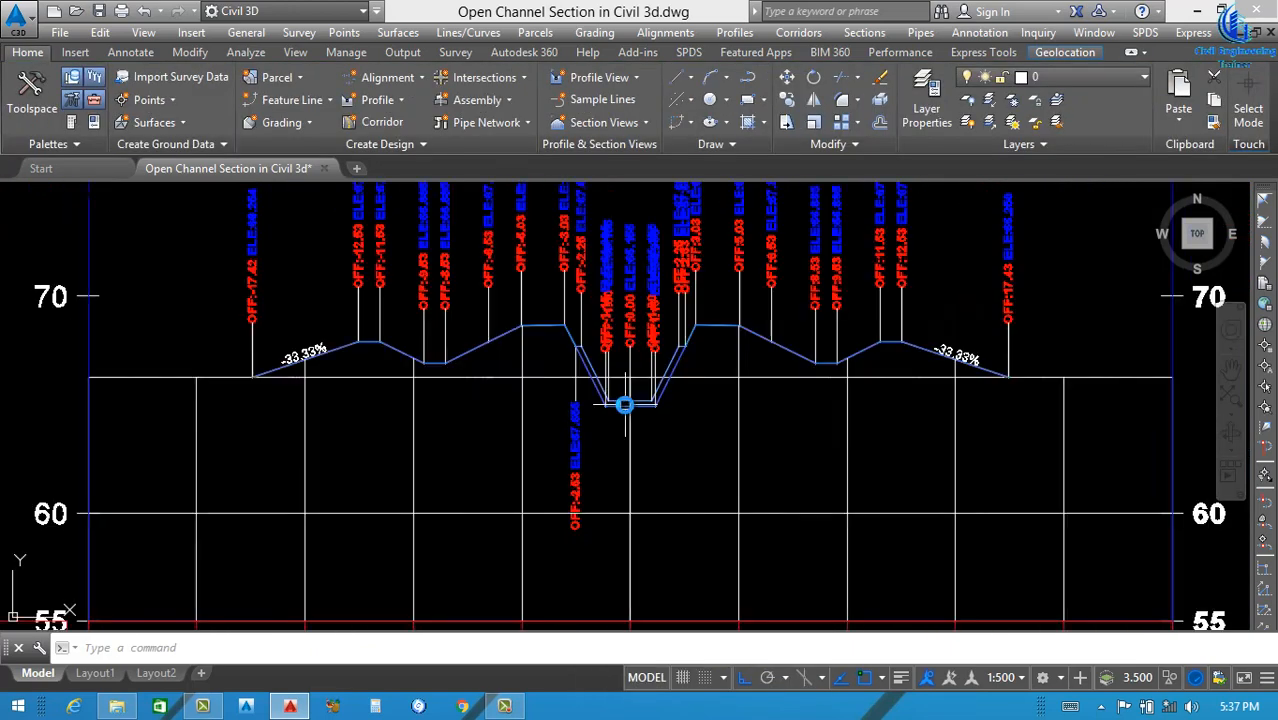
scroll(624, 404, up, 5)
click(572, 331)
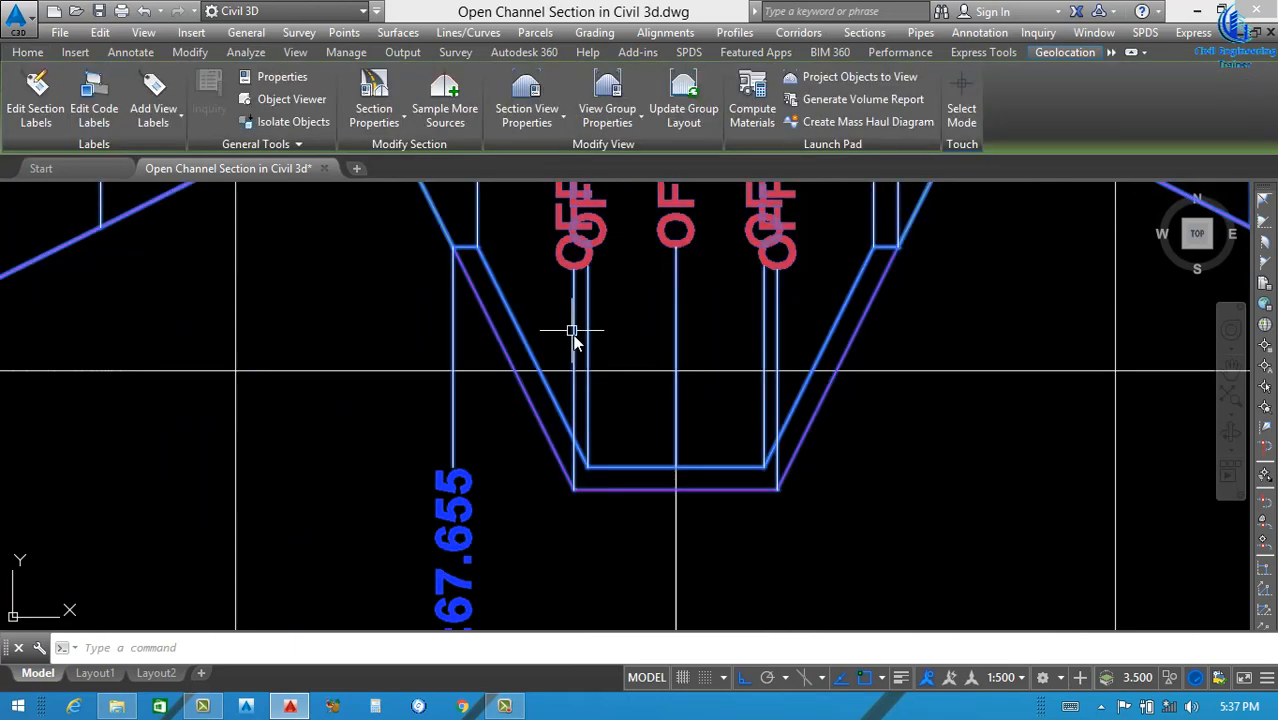
right_click(572, 331)
click(640, 601)
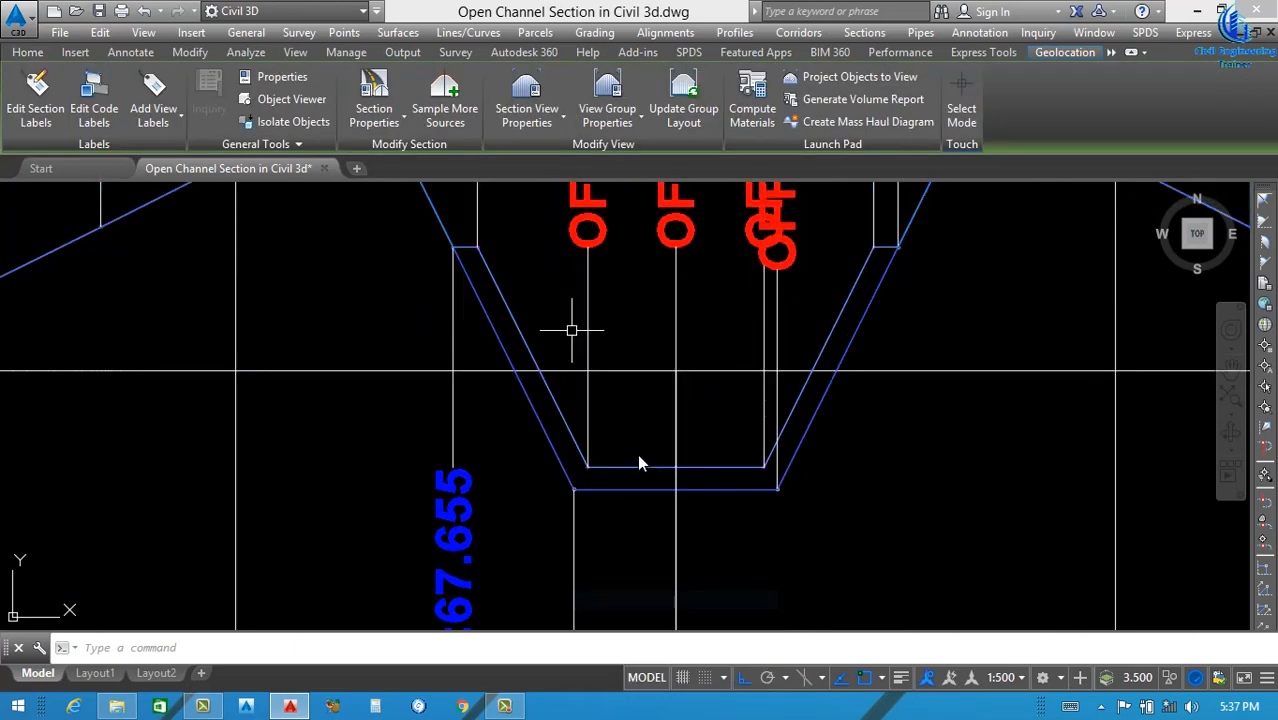
click(808, 372)
right_click(822, 378)
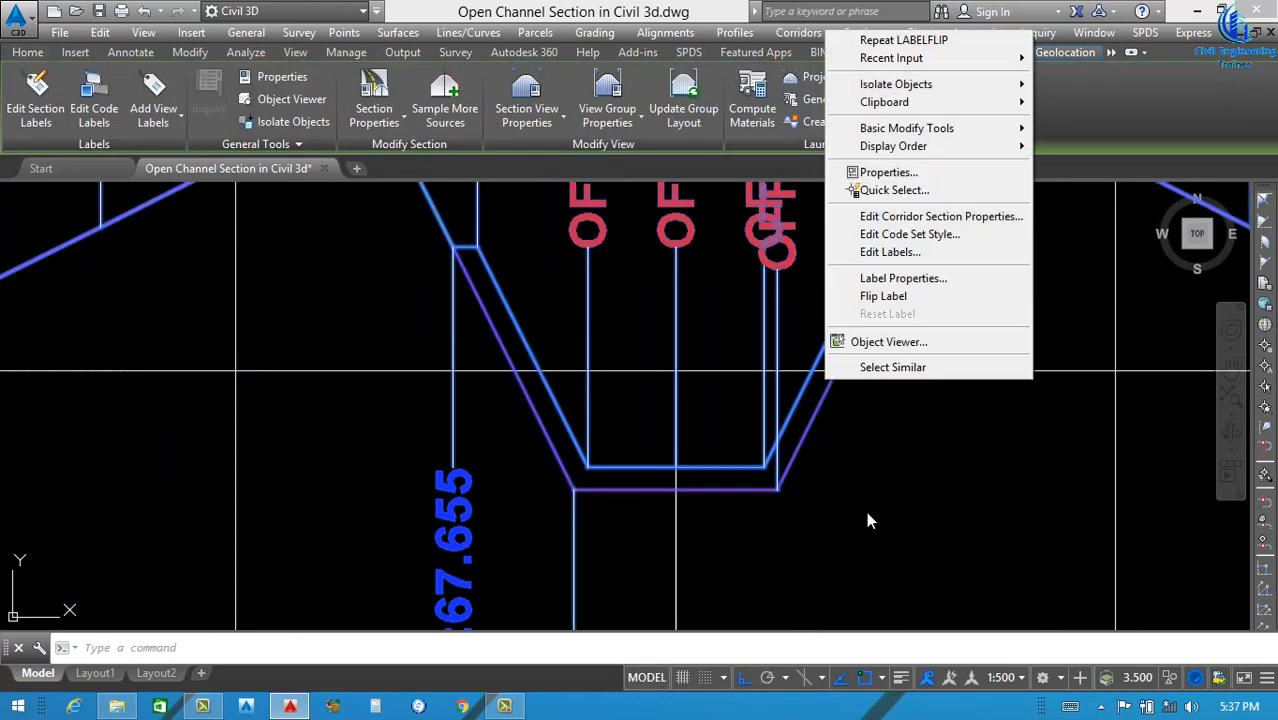
click(879, 297)
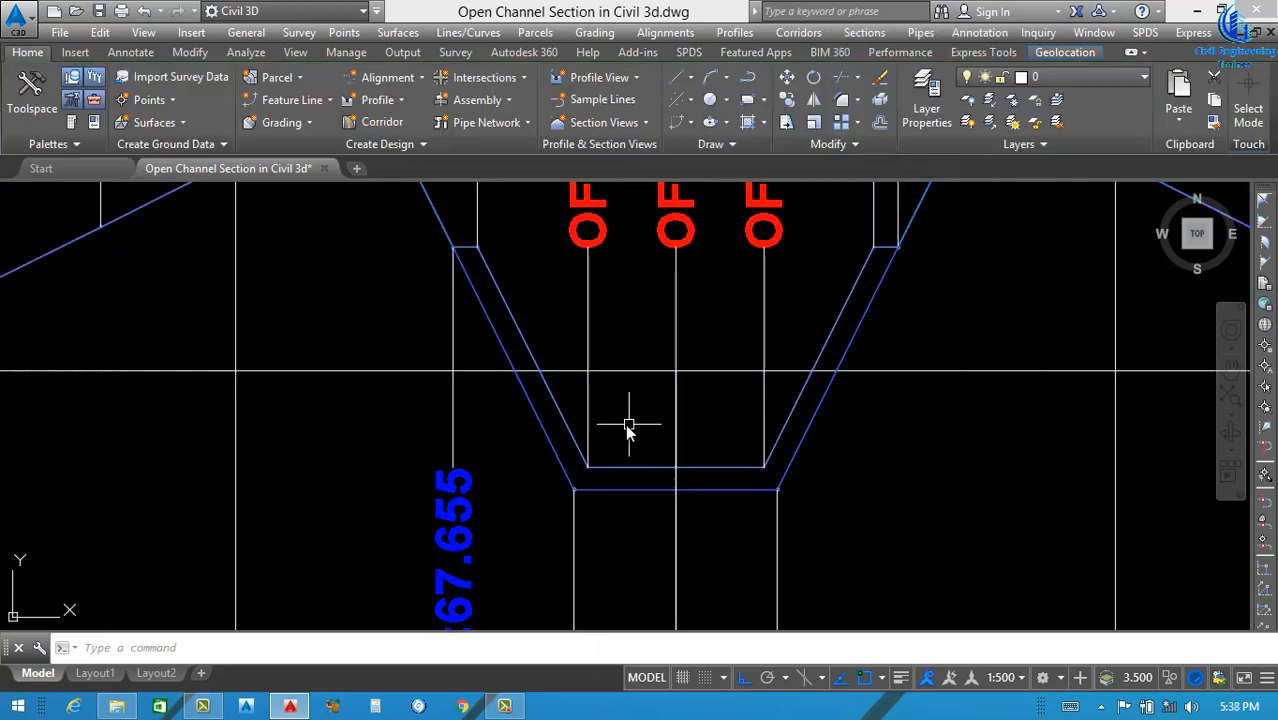
Flip the point label at offset 2.53 to the underside of the corridor section at 0+000.00.
scroll(625, 424, down, 4)
scroll(670, 347, up, 5)
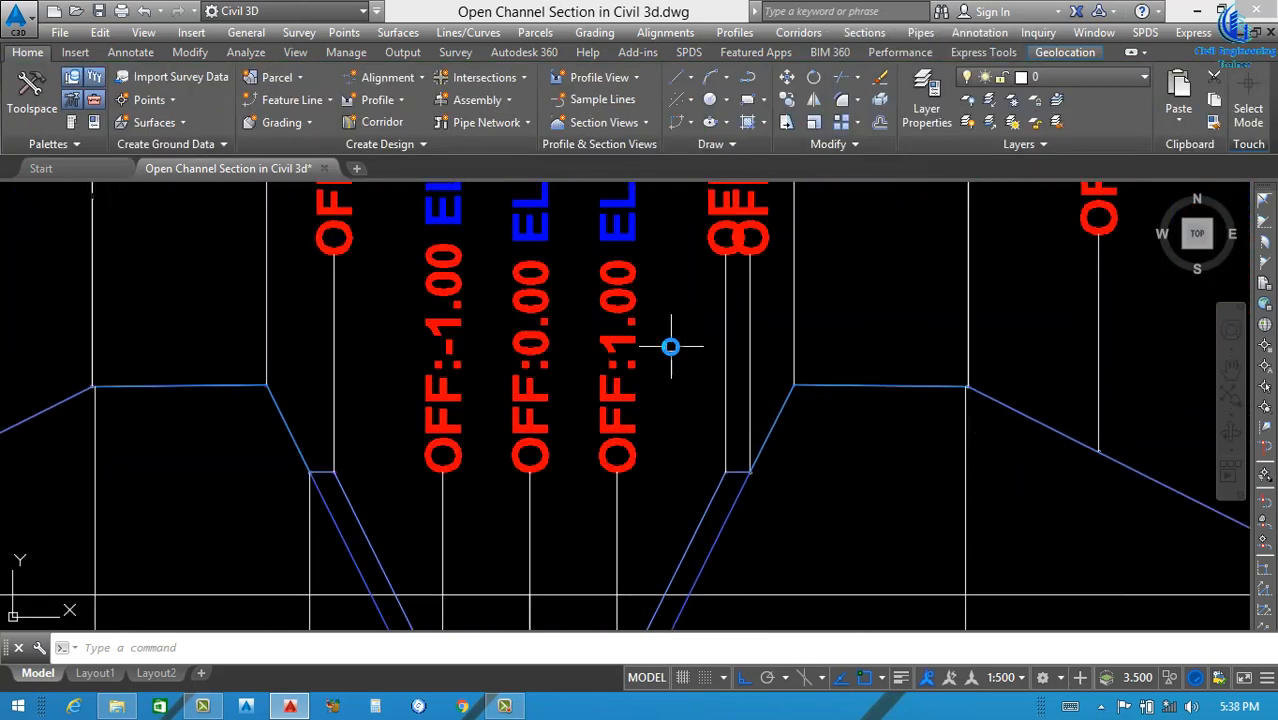
click(748, 338)
right_click(752, 339)
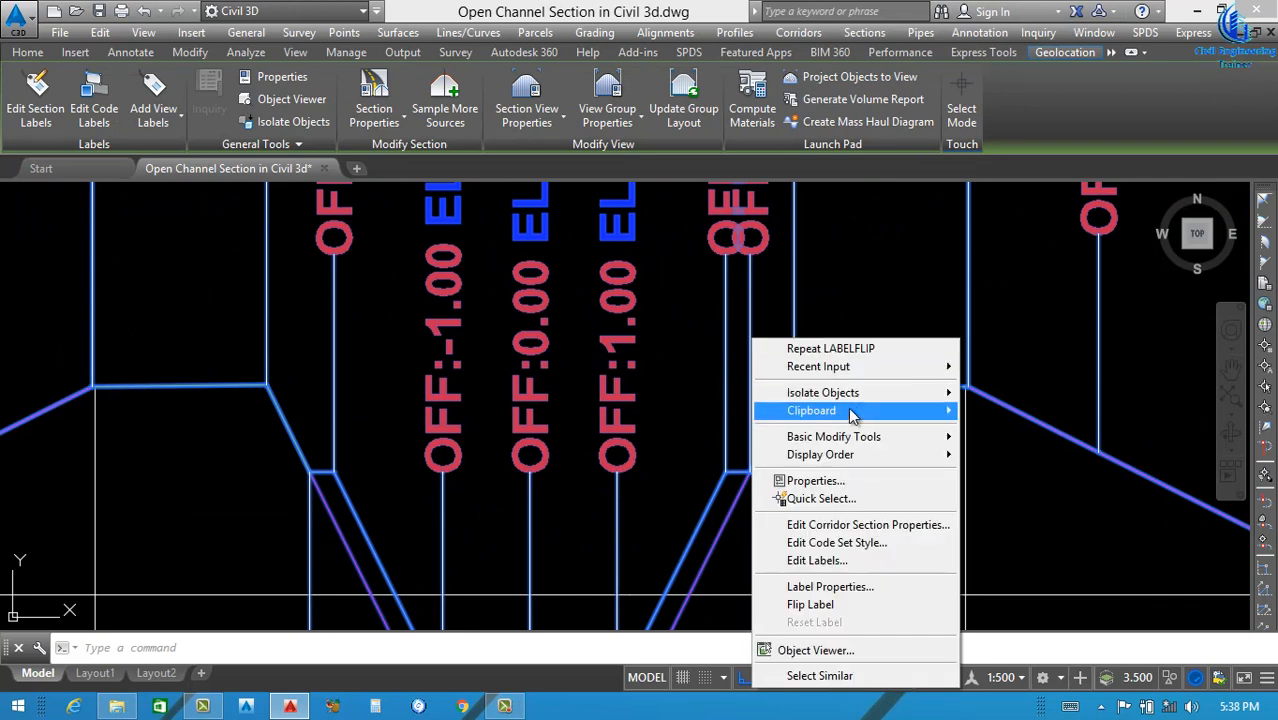
click(813, 604)
scroll(790, 470, down, 4)
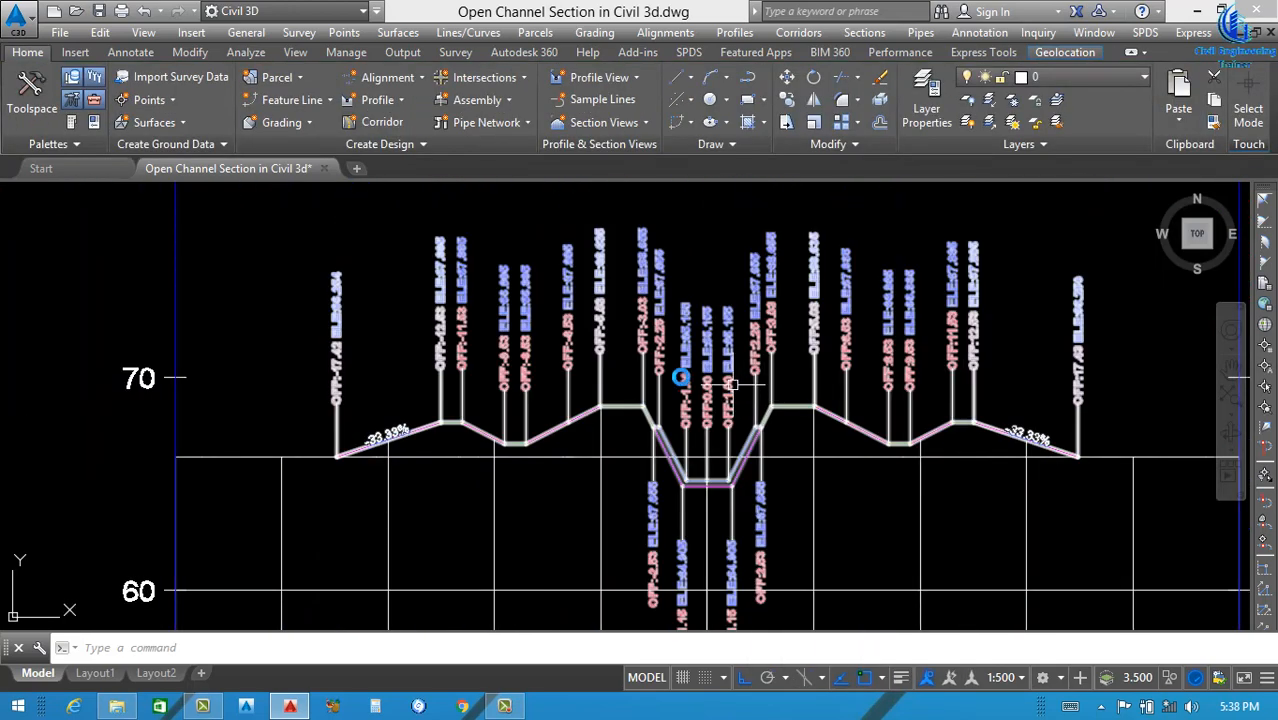
Examine the flipped labels at 0+000.00 and compare them with the labels in the other section views.
scroll(732, 383, down, 3)
scroll(742, 434, up, 3)
scroll(625, 451, down, 3)
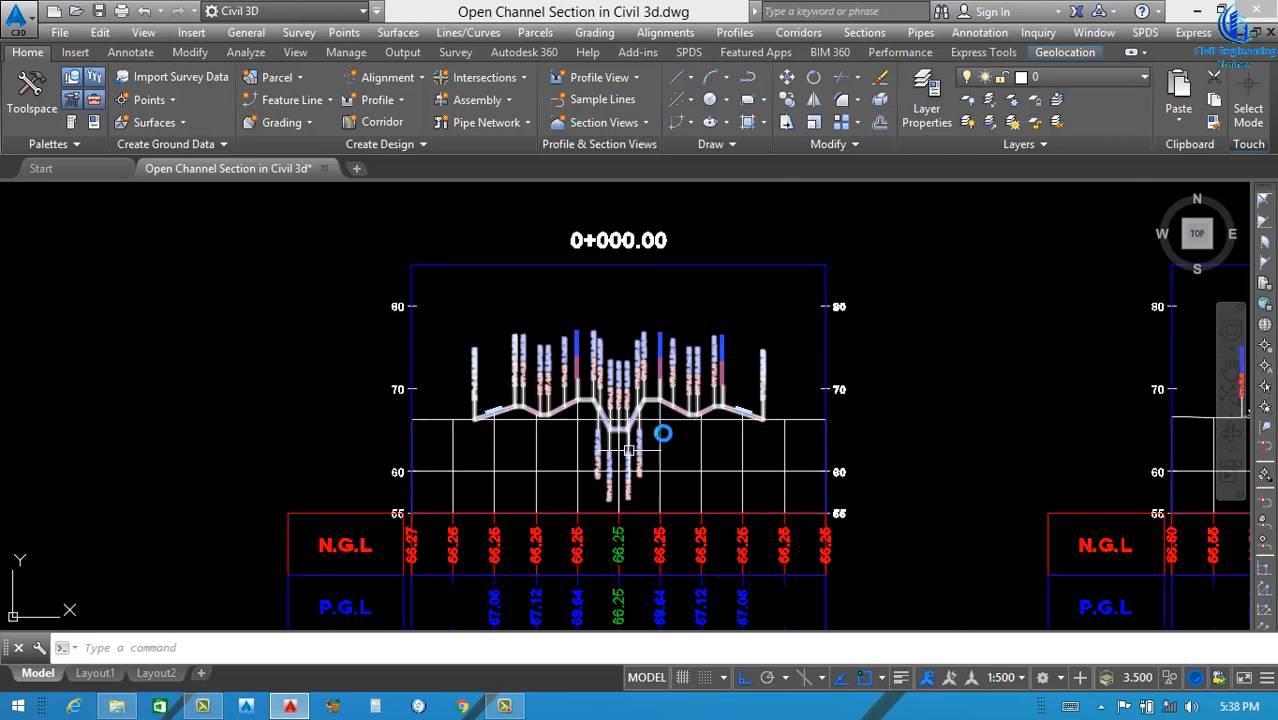
scroll(665, 434, up, 3)
scroll(304, 403, up, 1)
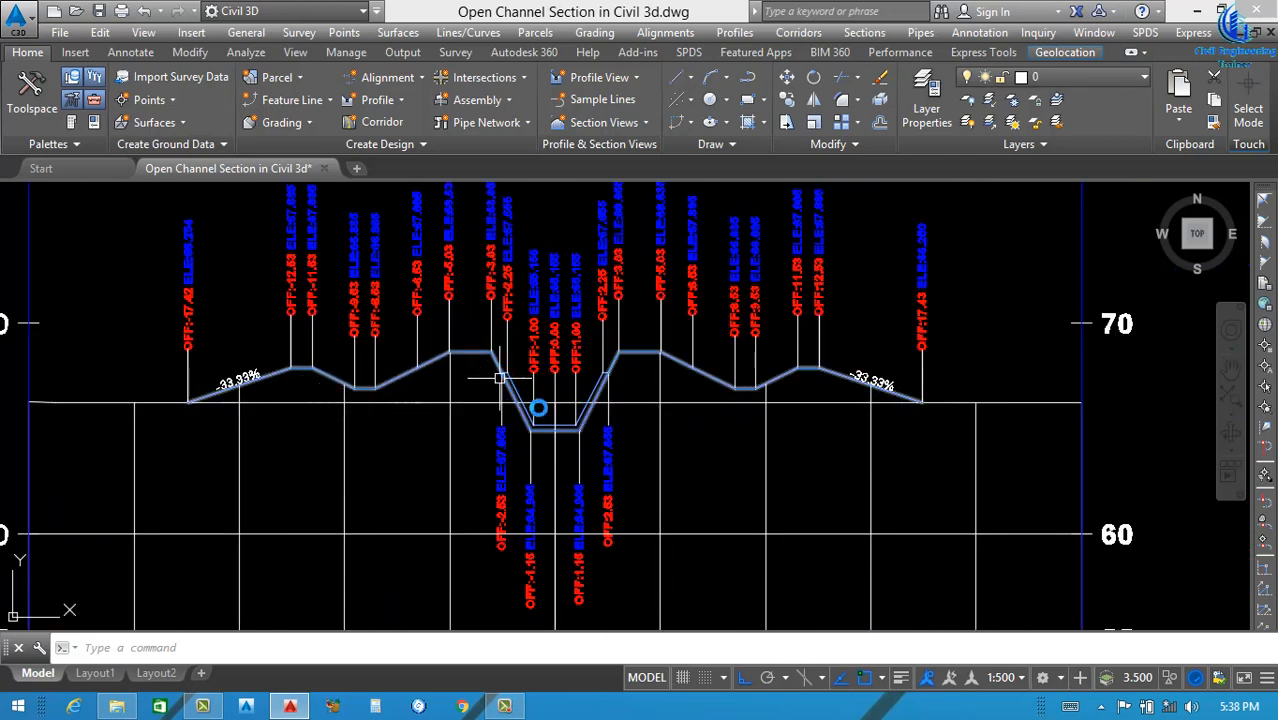
mouse_move(613, 422)
middle_down()
mouse_move(568, 434)
mouse_move(468, 408)
middle_up()
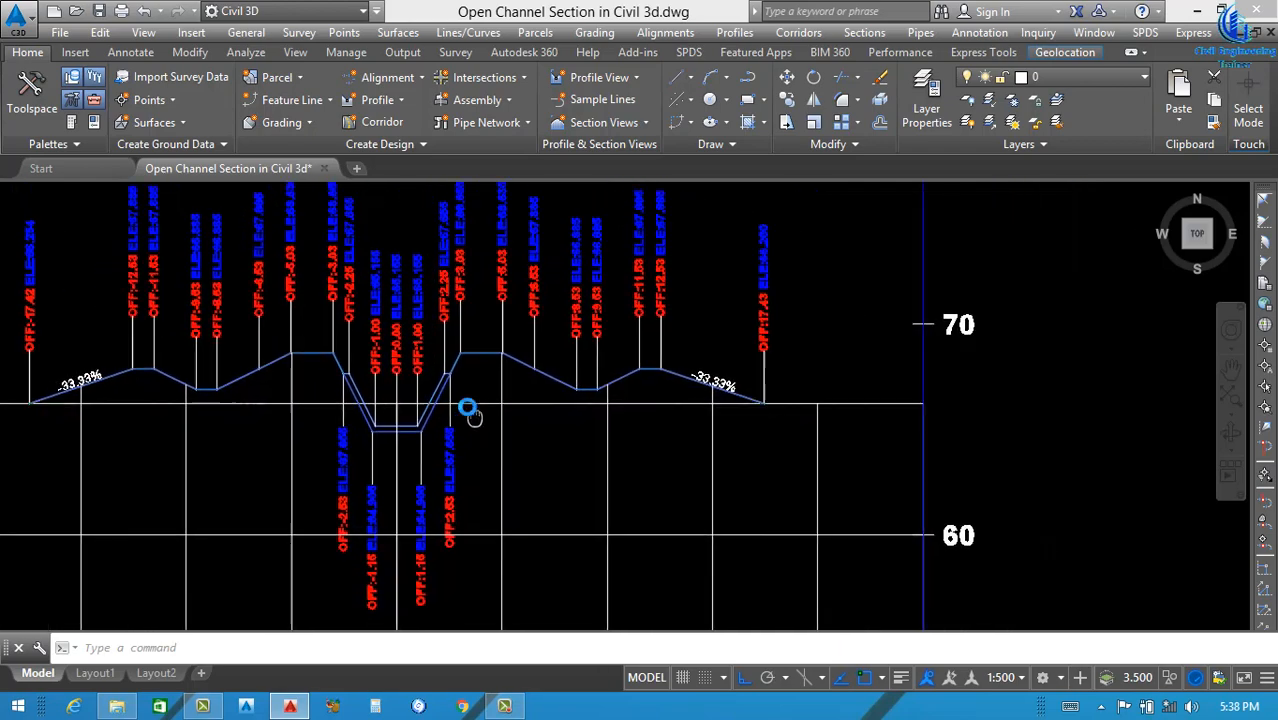
scroll(530, 416, down, 5)
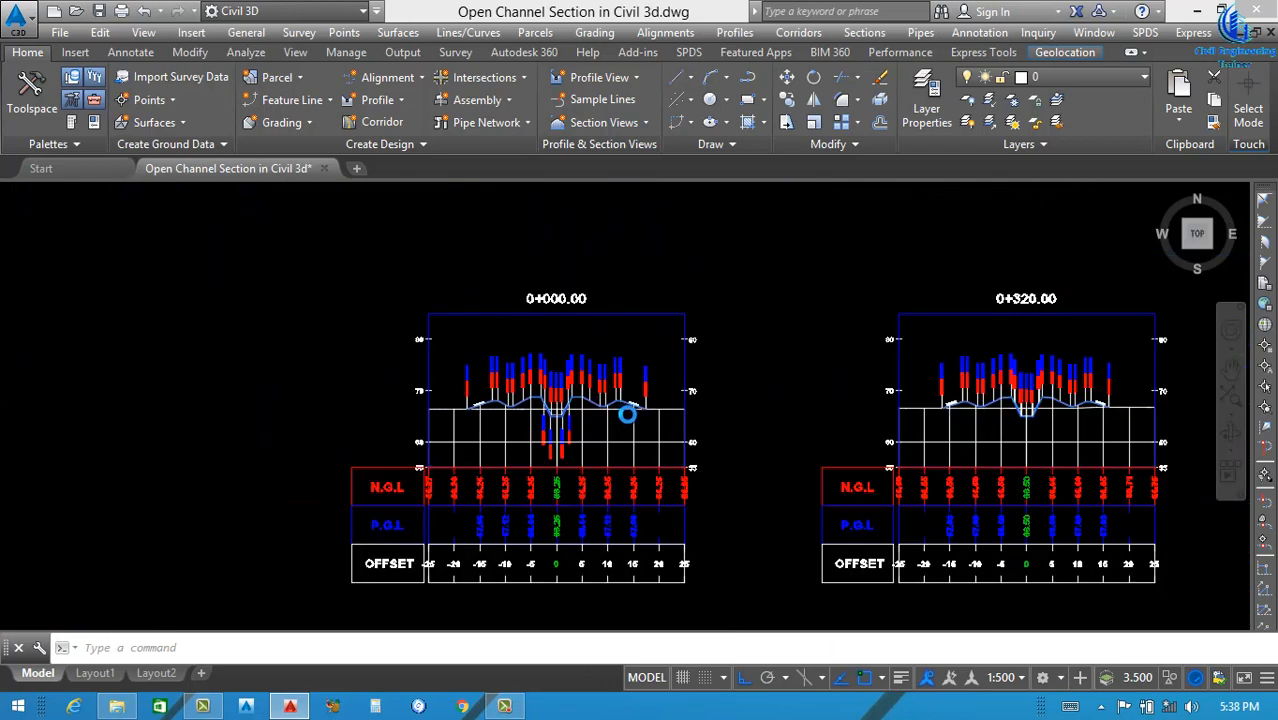
scroll(626, 414, down, 5)
scroll(742, 514, up, 5)
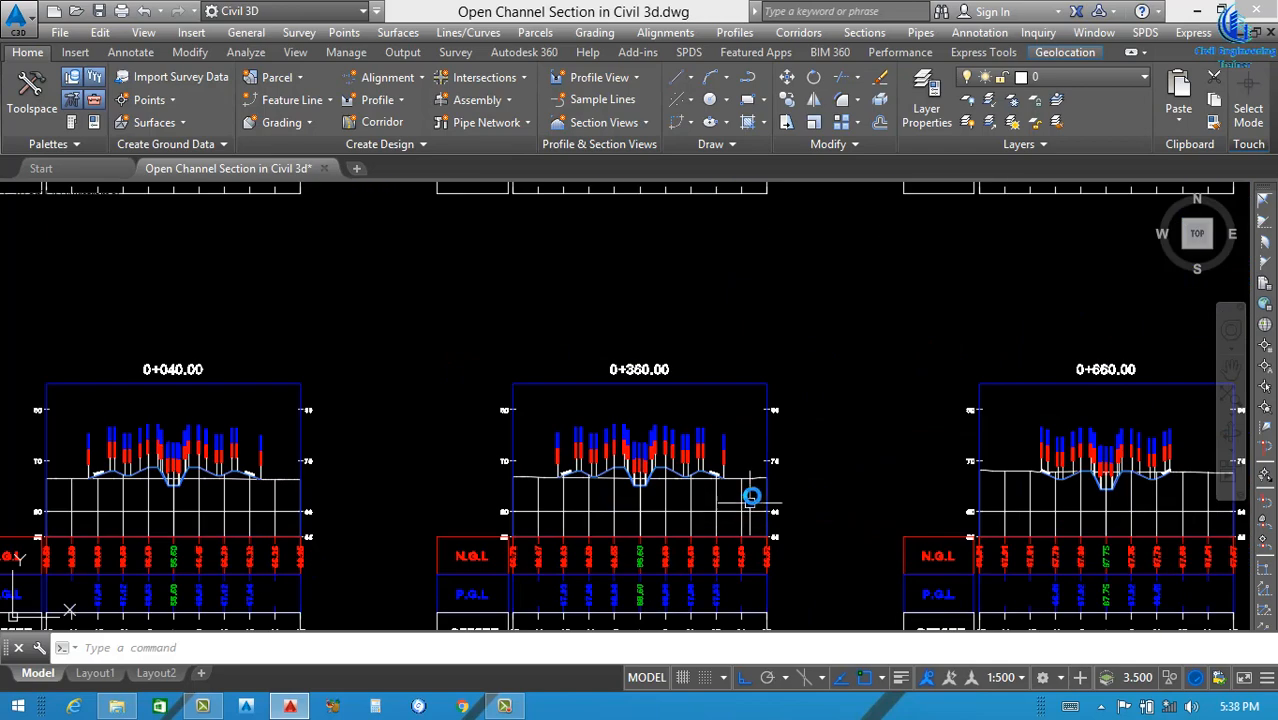
scroll(630, 442, down, 5)
scroll(494, 322, up, 6)
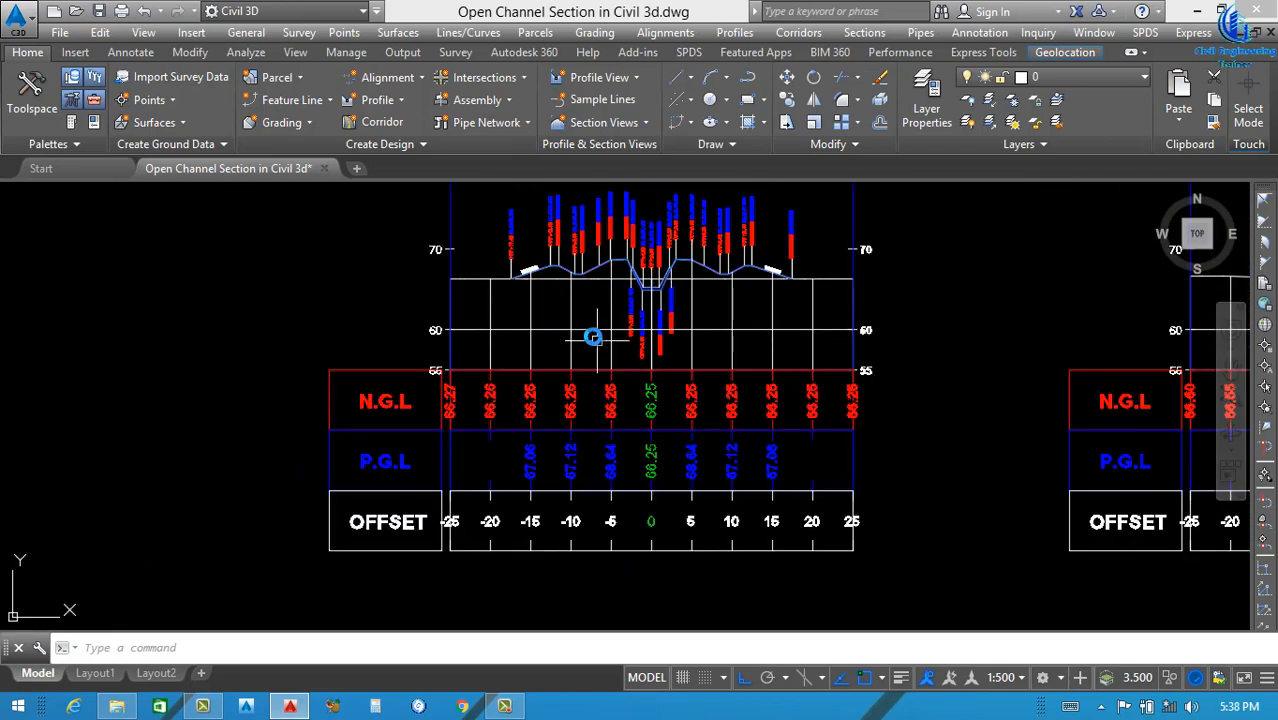
scroll(593, 337, up, 4)
scroll(438, 337, down, 2)
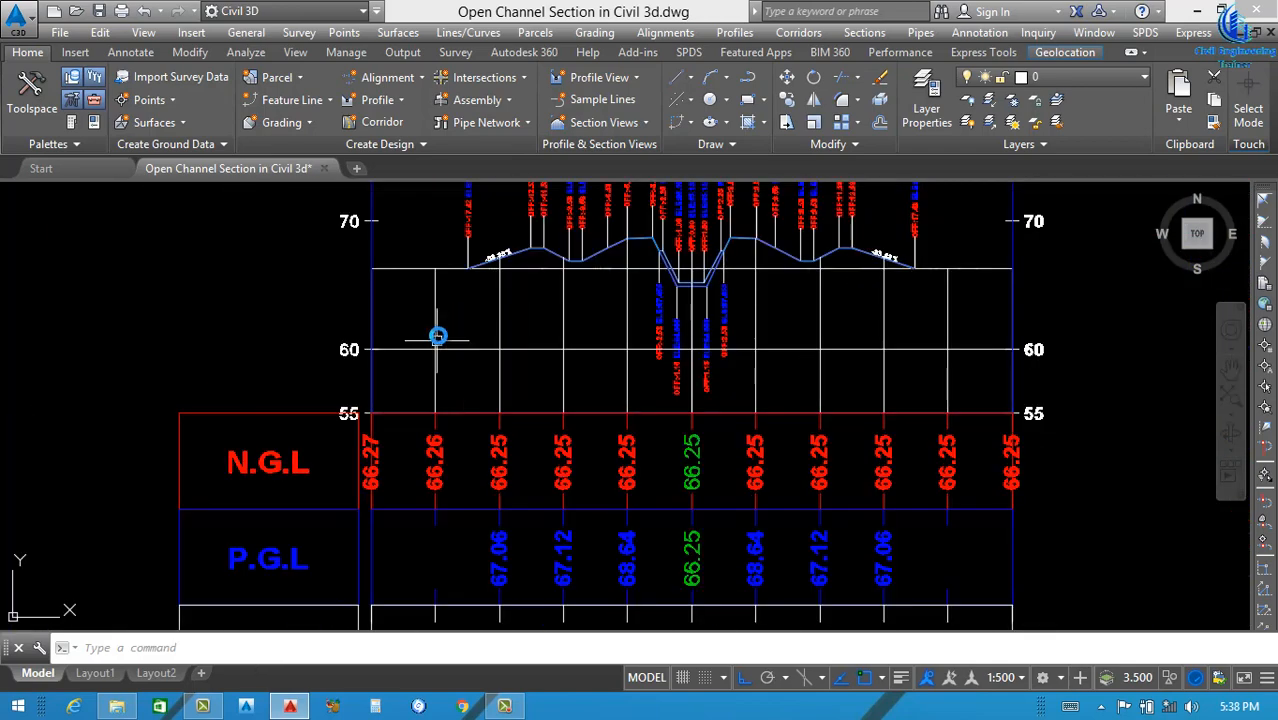
Edit the Existing Ground section style of the ground line at 0+000.00 and set its Segments color to red.
scroll(448, 285, up, 4)
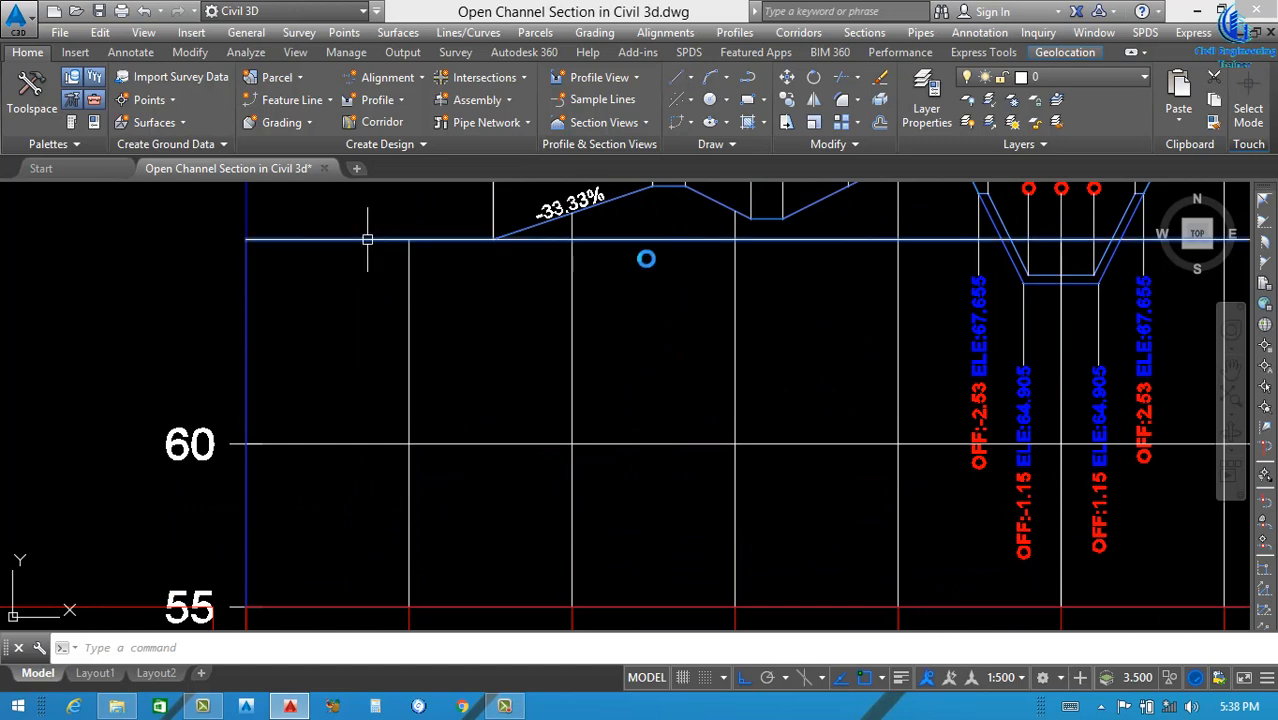
click(647, 264)
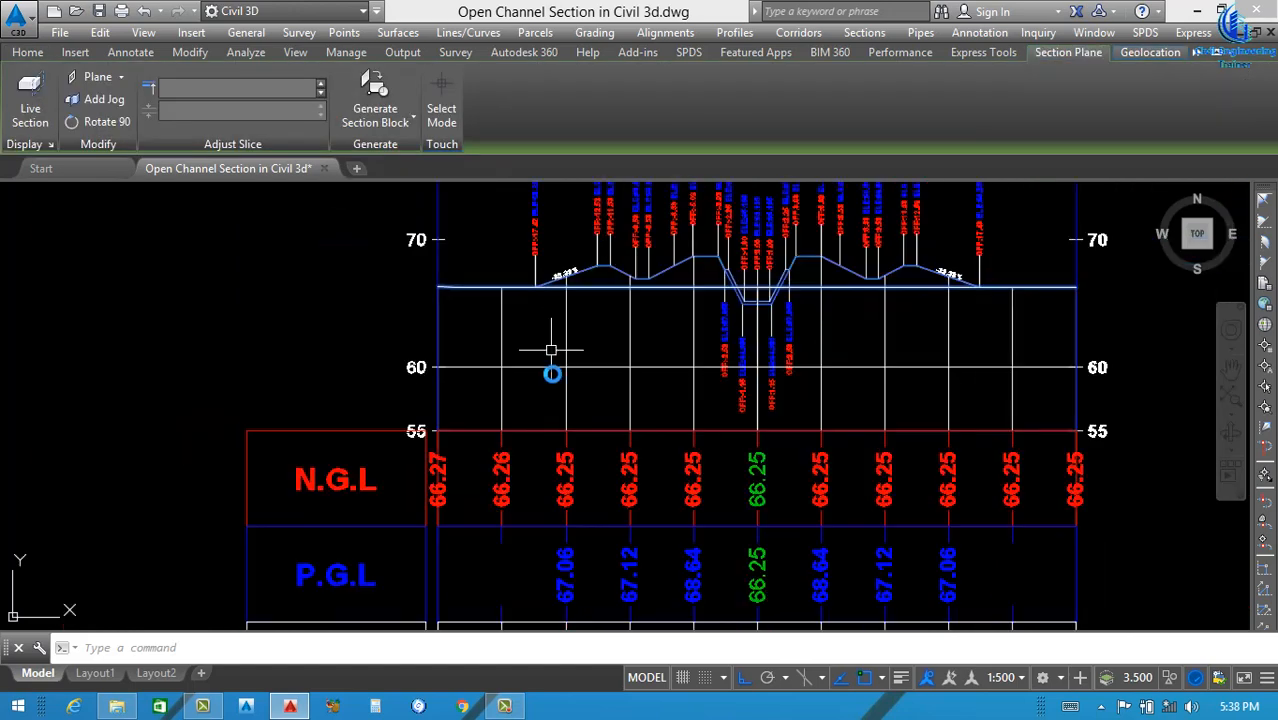
scroll(550, 368, down, 3)
key(Escape)
scroll(551, 383, up, 2)
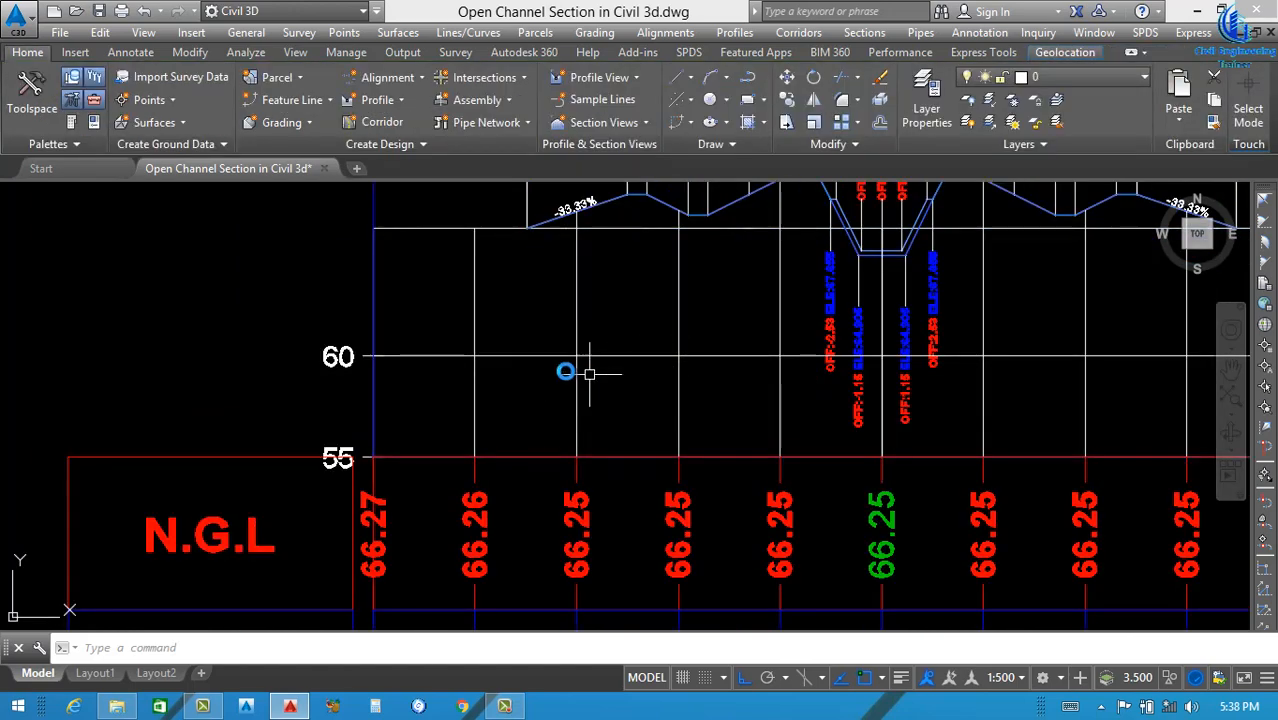
click(450, 228)
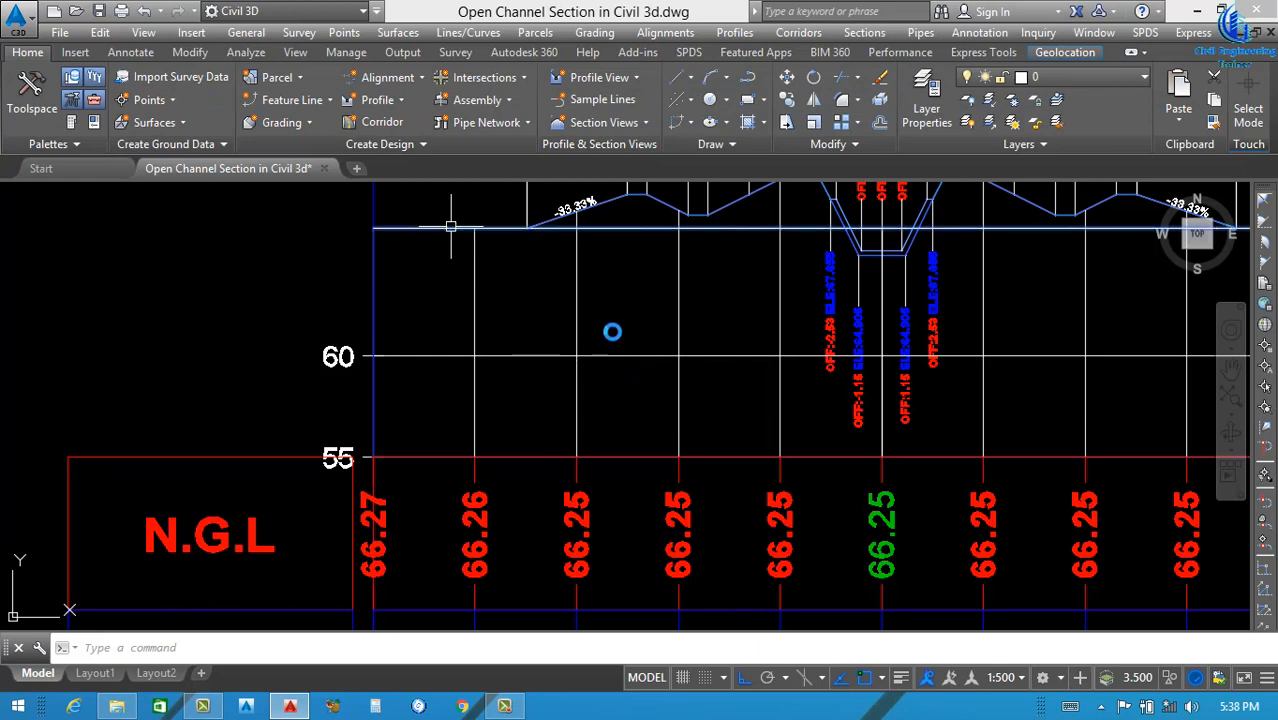
right_click(615, 425)
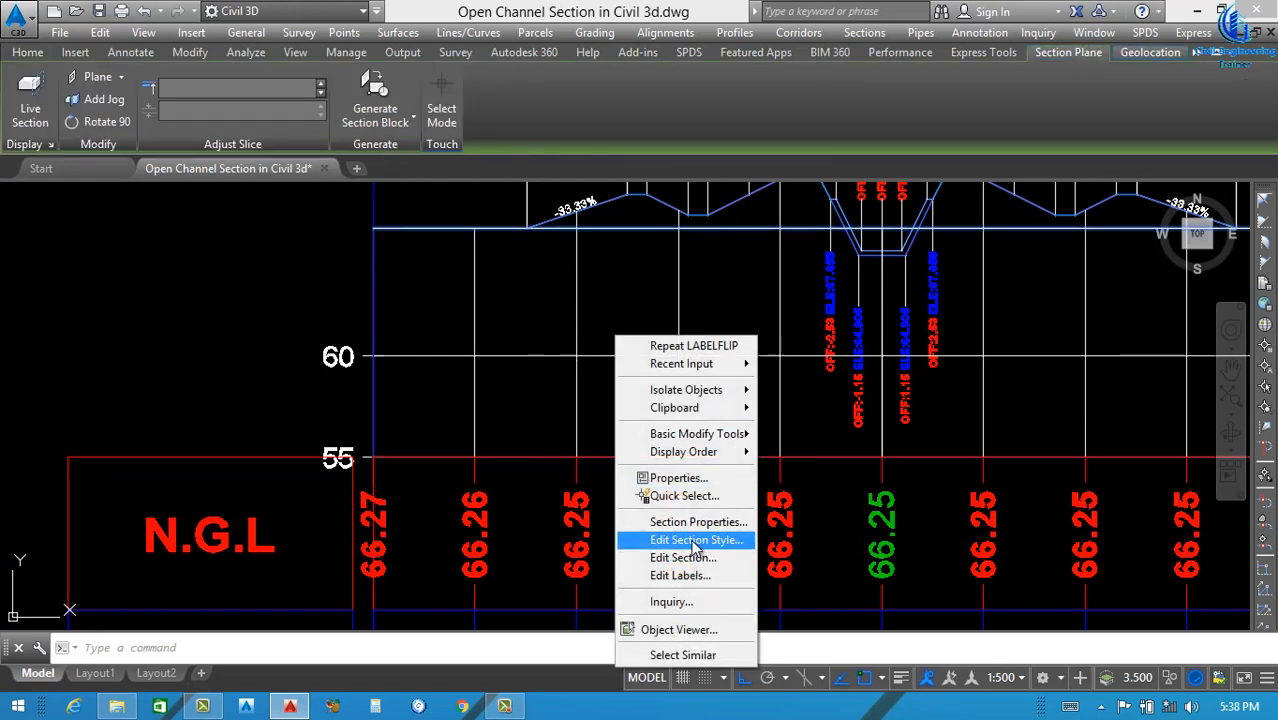
click(693, 541)
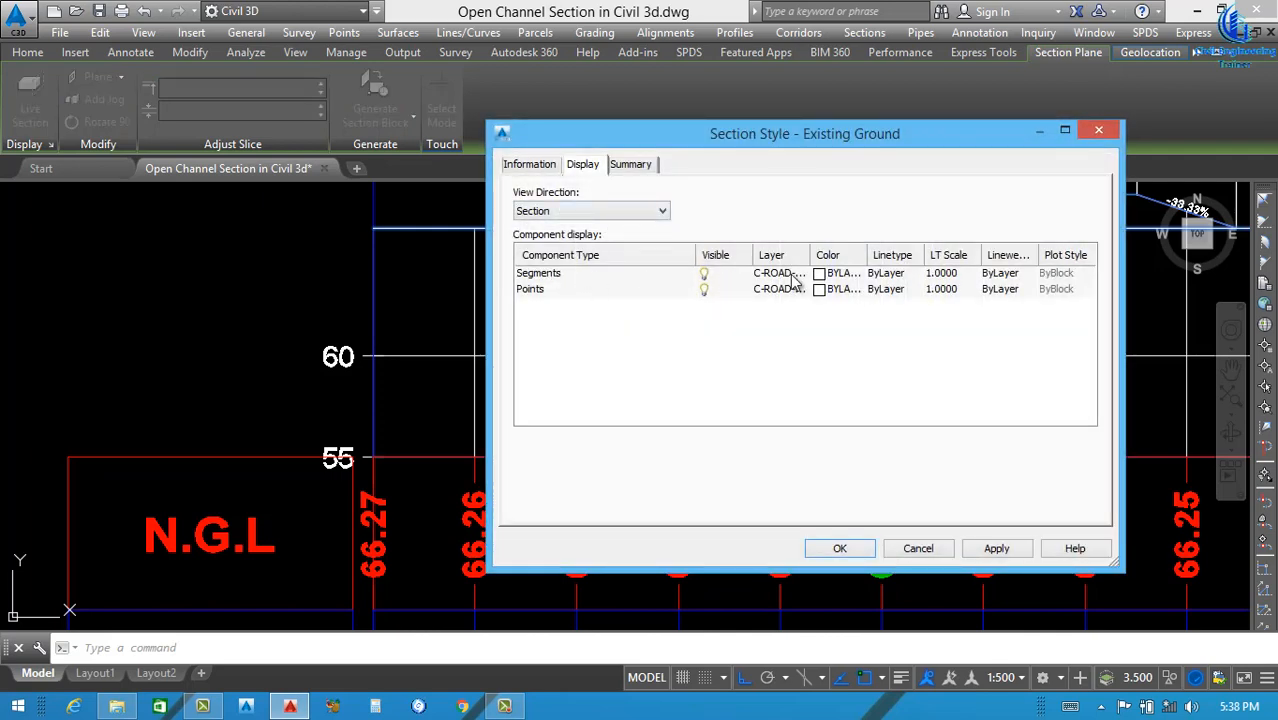
click(820, 274)
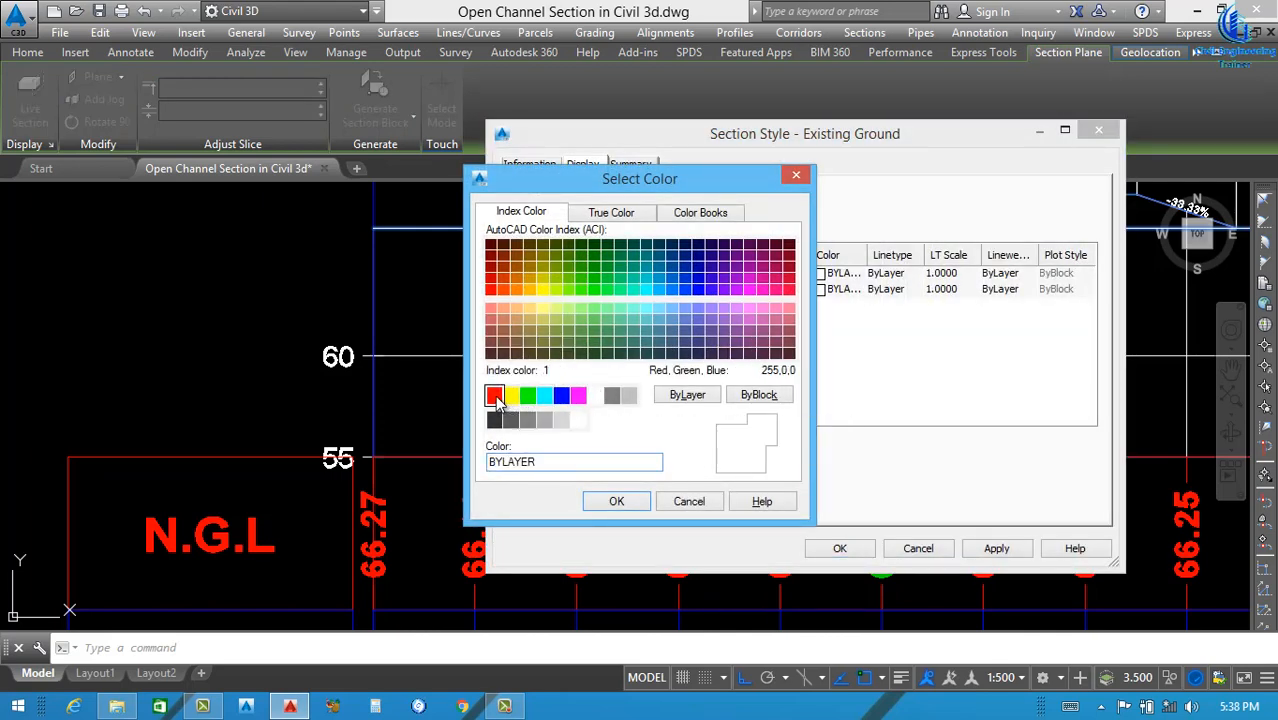
click(493, 396)
click(616, 501)
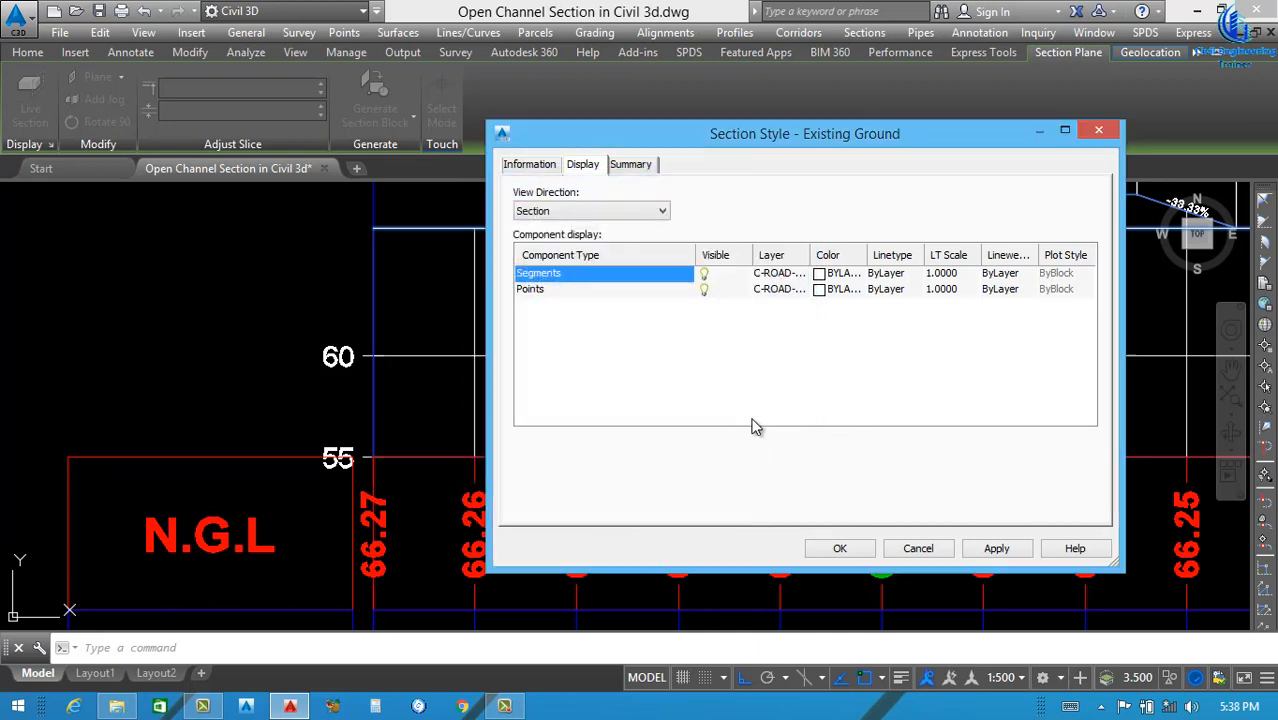
Set the Segments linetype to DASHED2 with a linetype scale of 15 in the Existing Ground style.
click(890, 274)
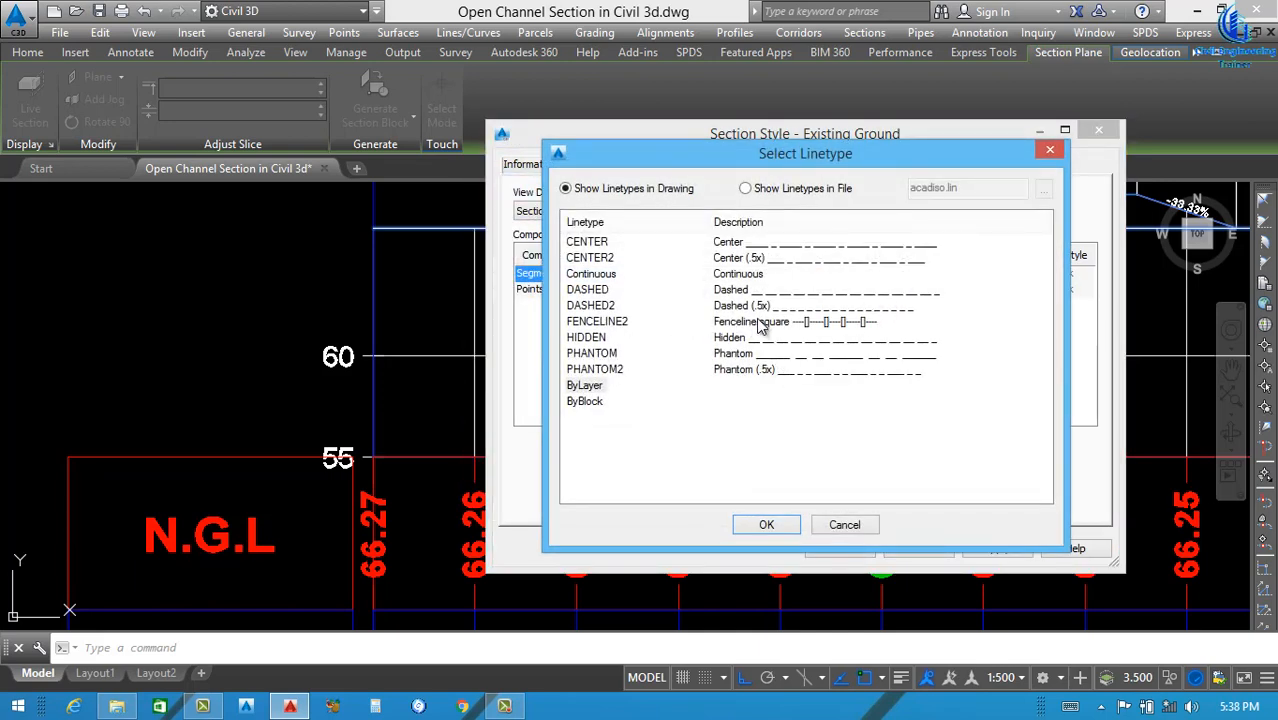
click(590, 306)
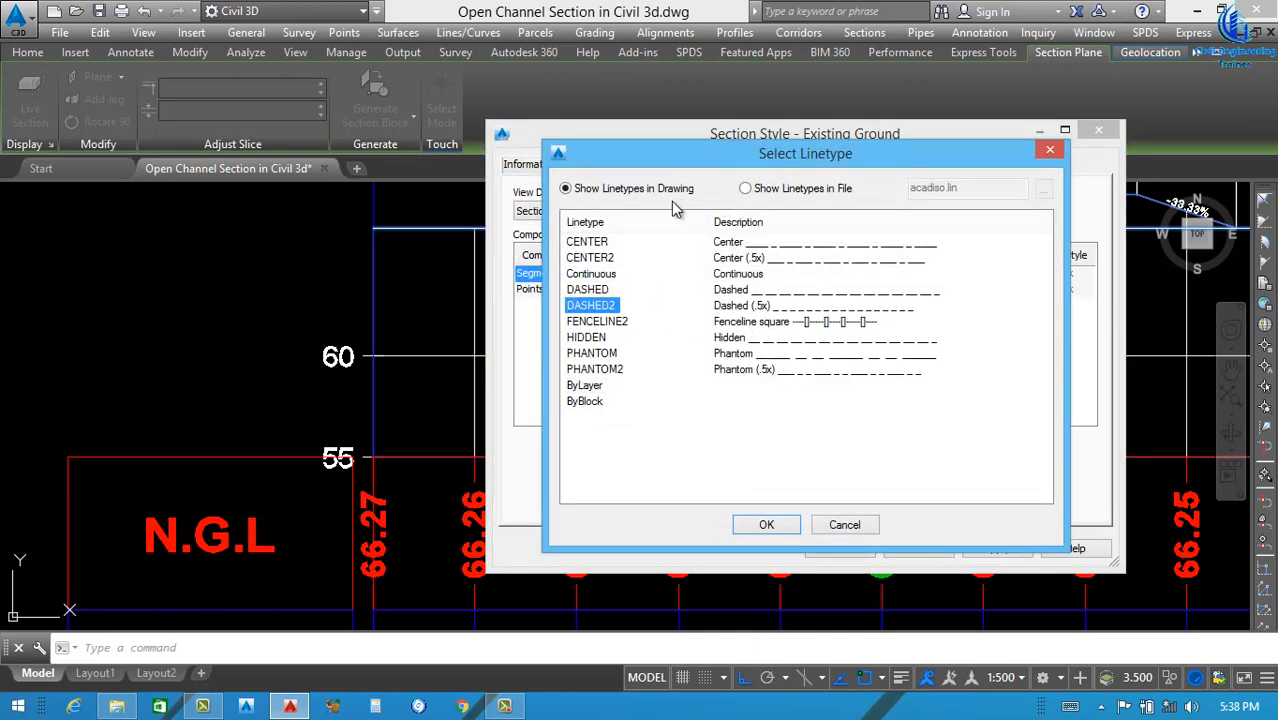
click(766, 525)
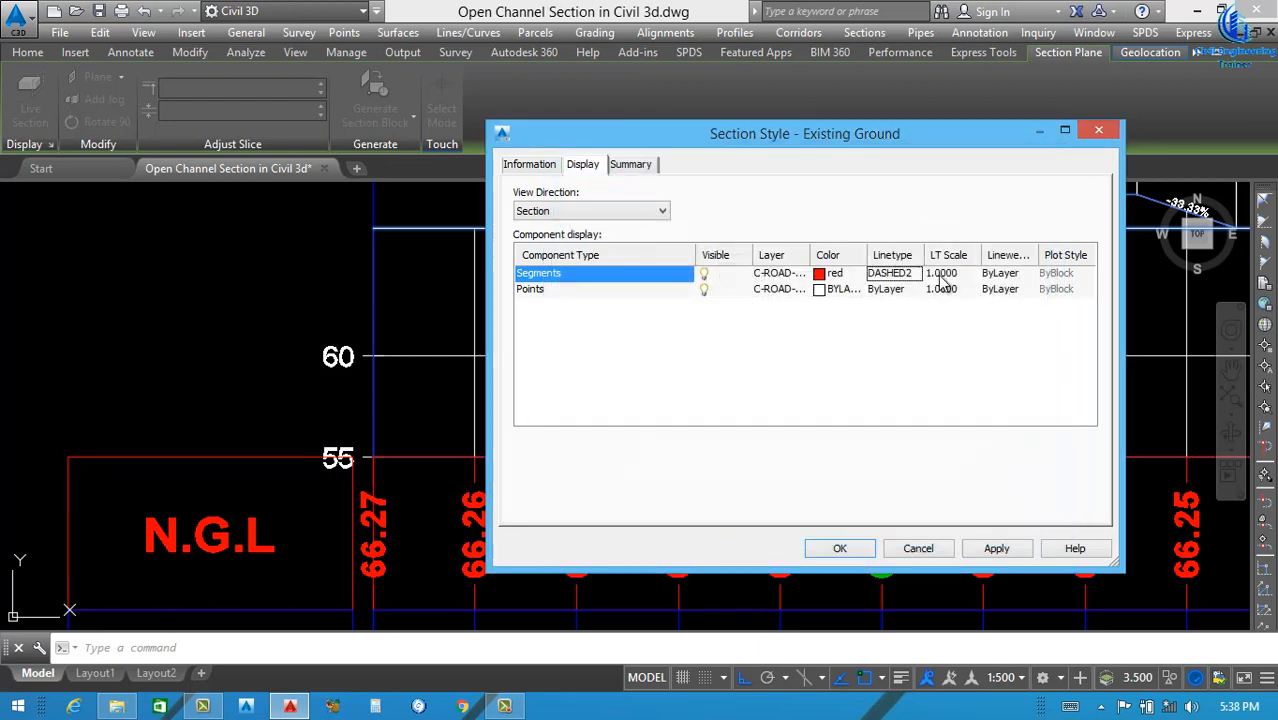
click(940, 275)
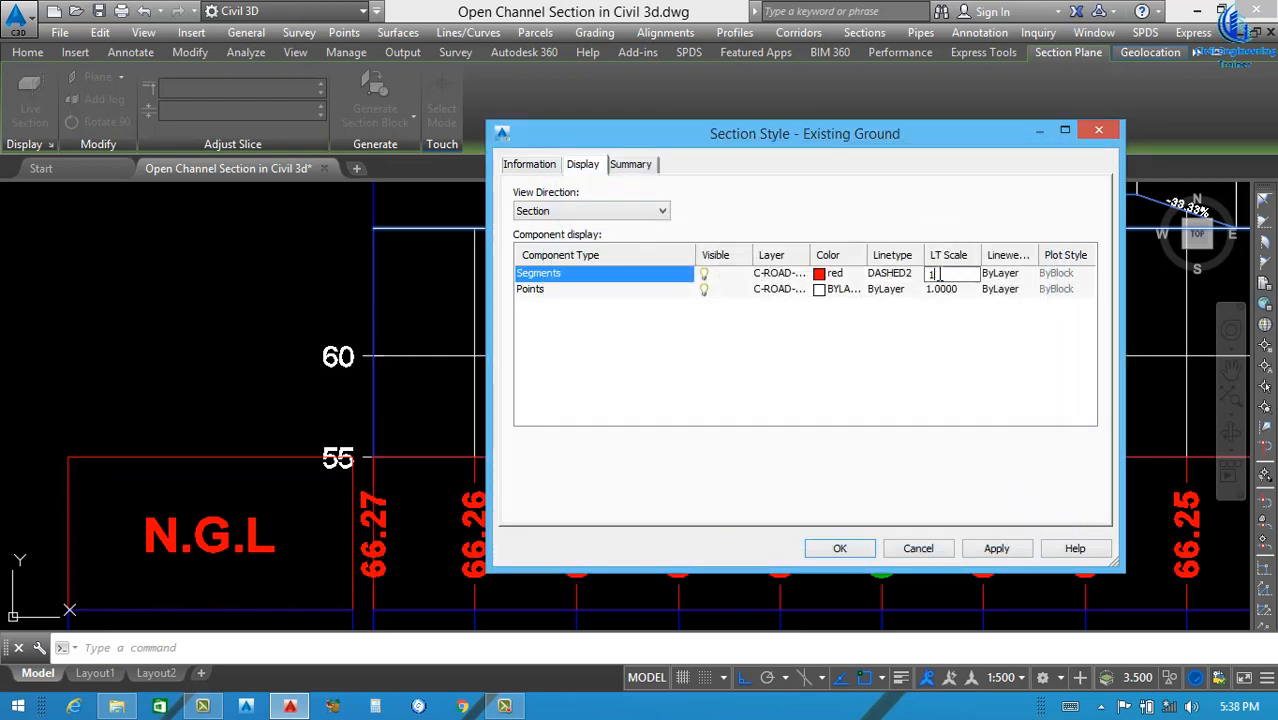
Set the Segments lineweight to 0.30 mm and apply the Existing Ground section style.
click(1008, 276)
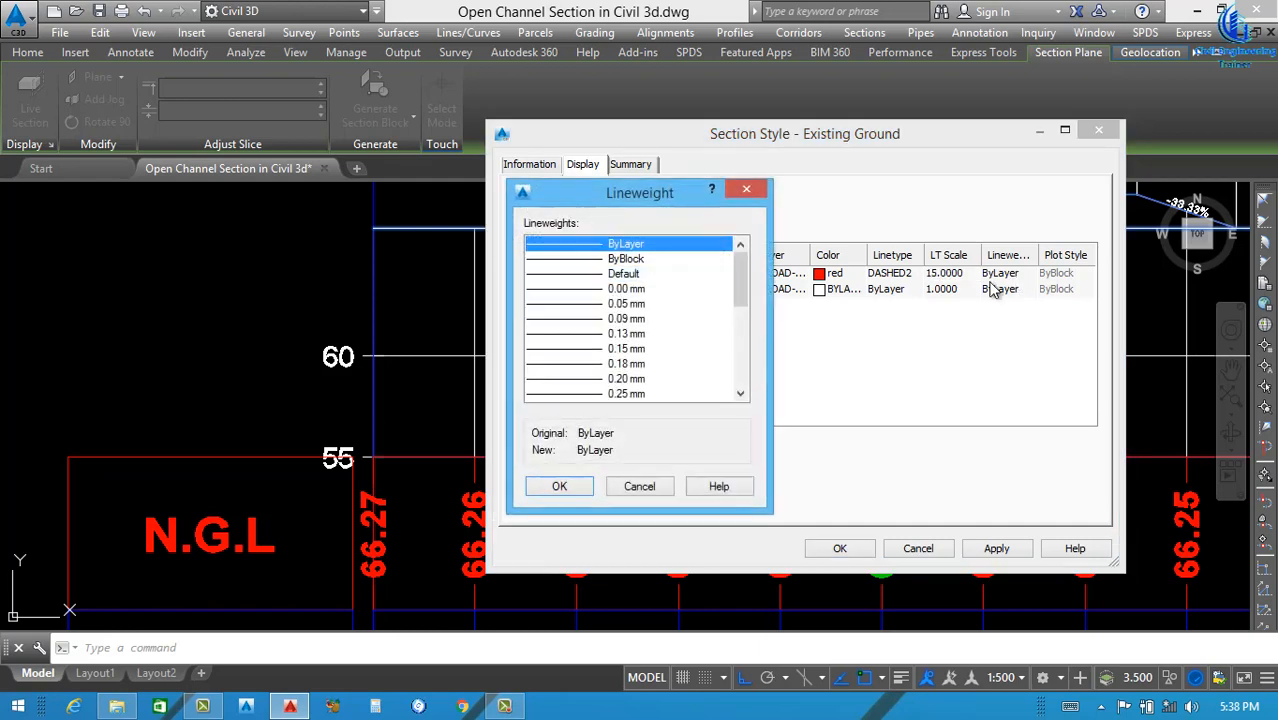
click(625, 378)
scroll(625, 383, down, 1)
scroll(625, 381, down, 2)
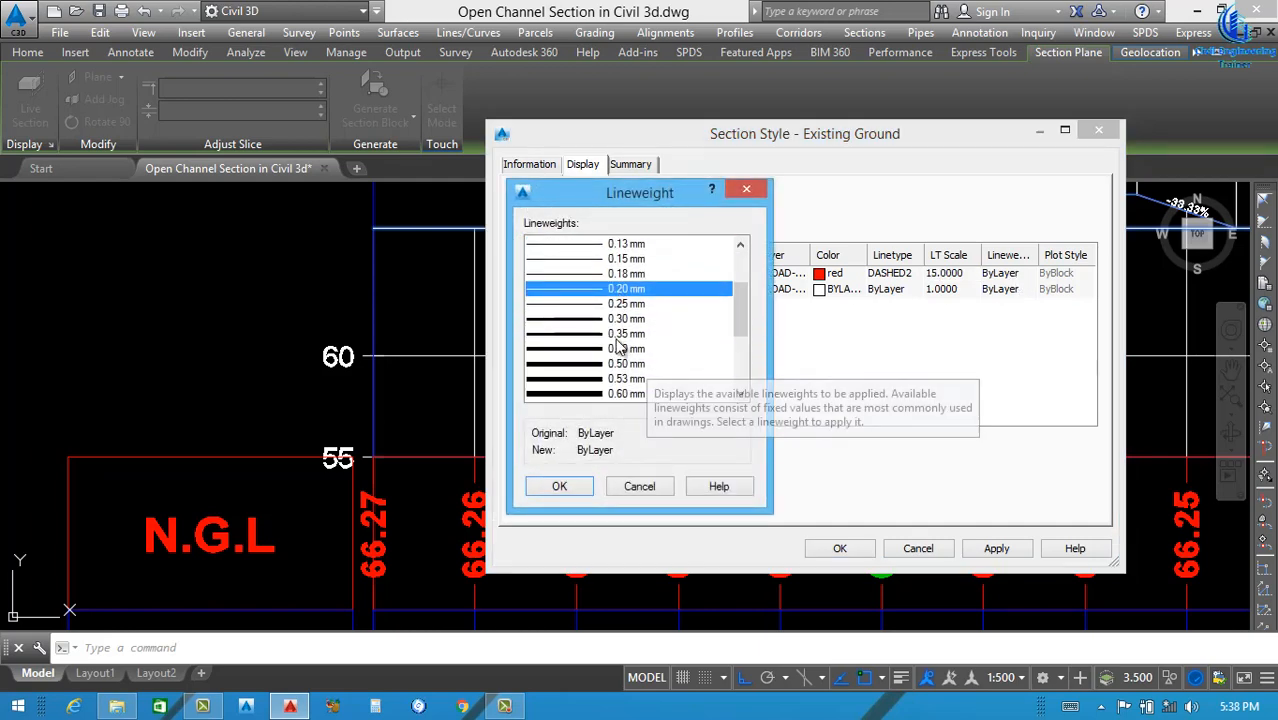
click(595, 320)
click(562, 488)
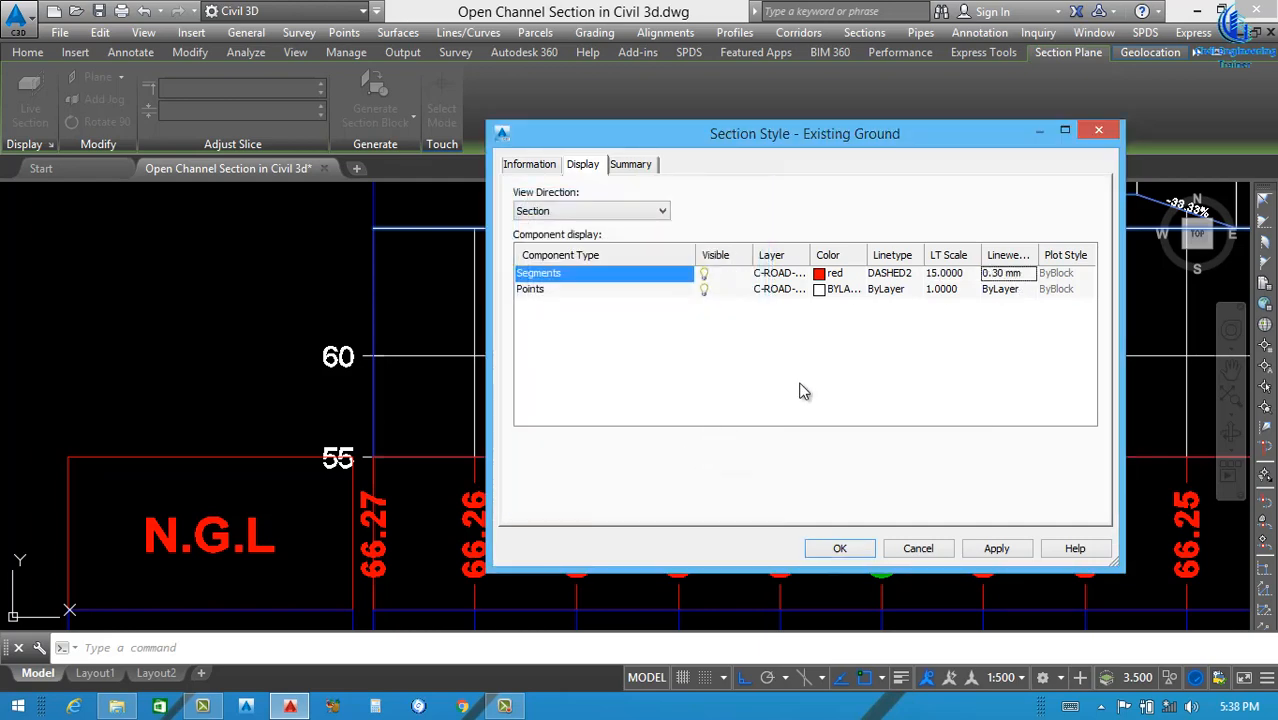
click(985, 548)
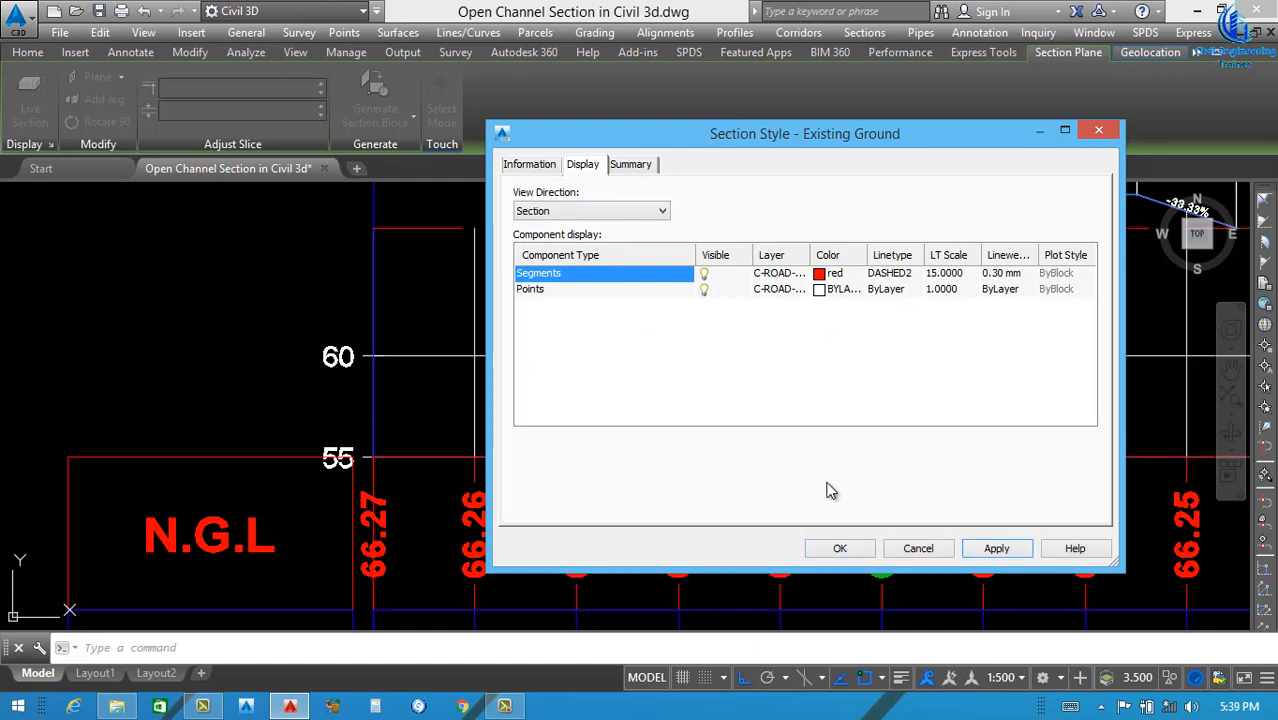
click(838, 549)
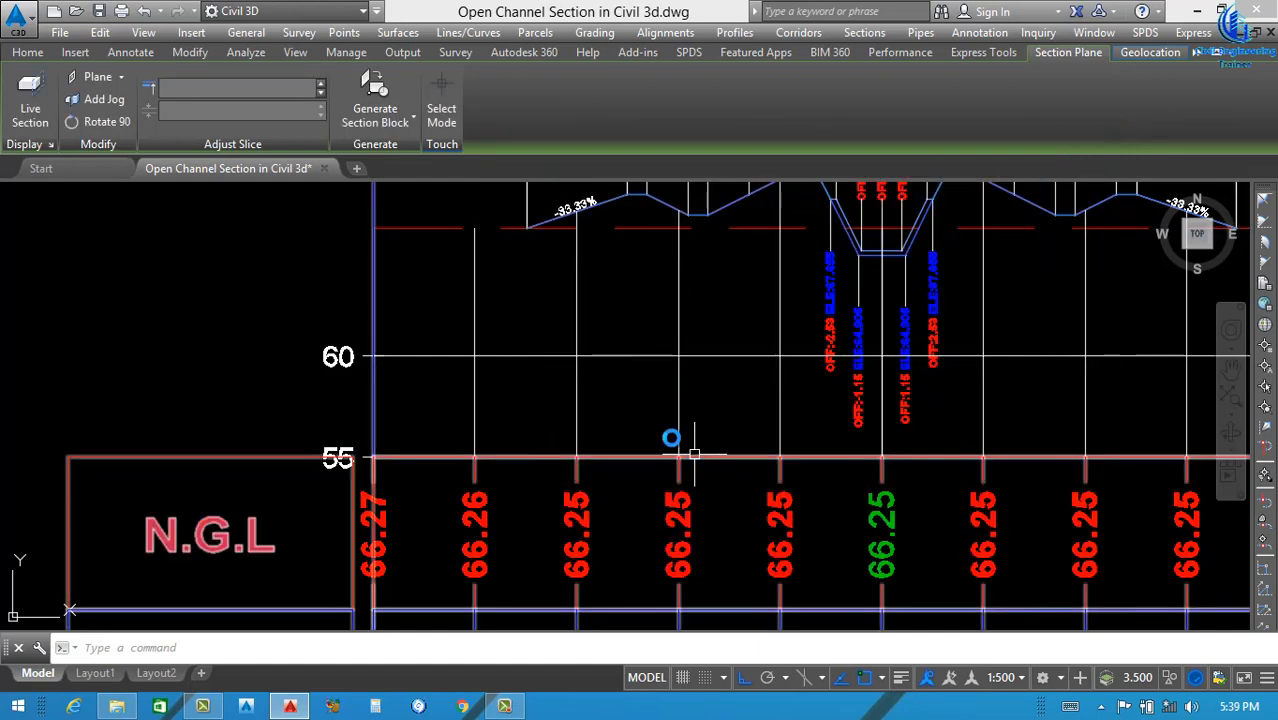
Turn on lineweight display and check the ground line in the 0+000.00 section view.
scroll(634, 426, down, 4)
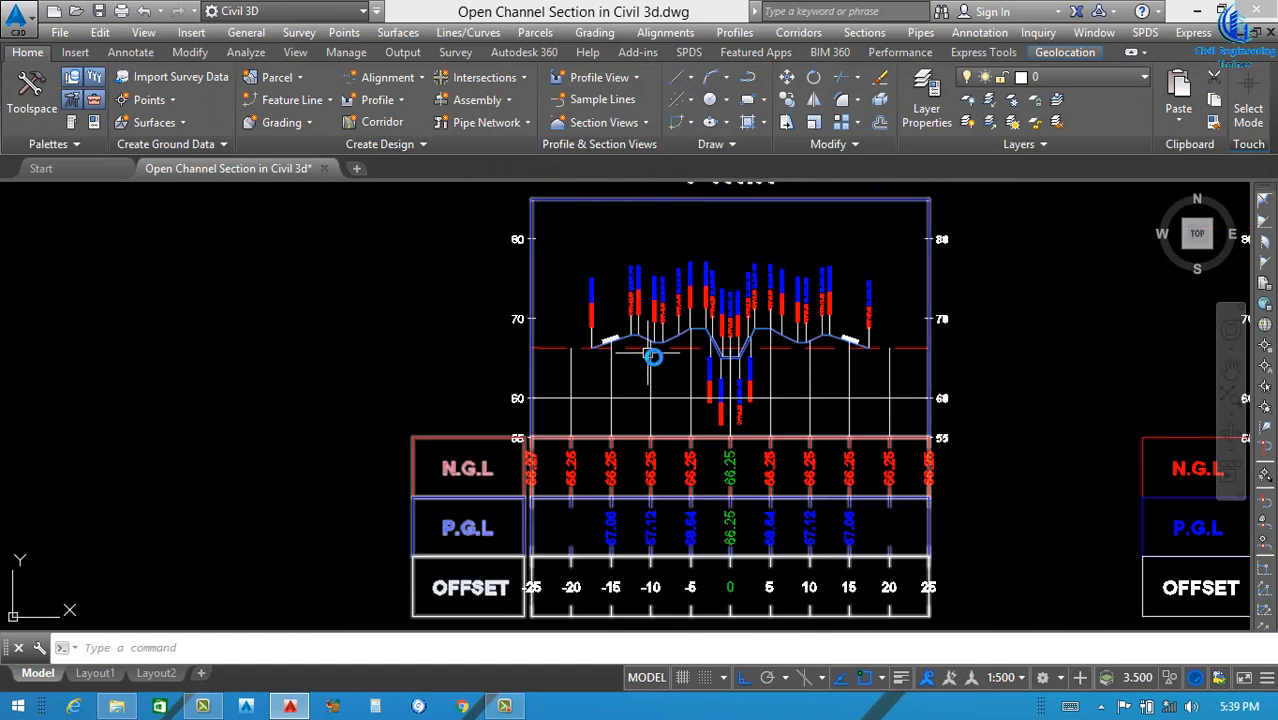
click(900, 678)
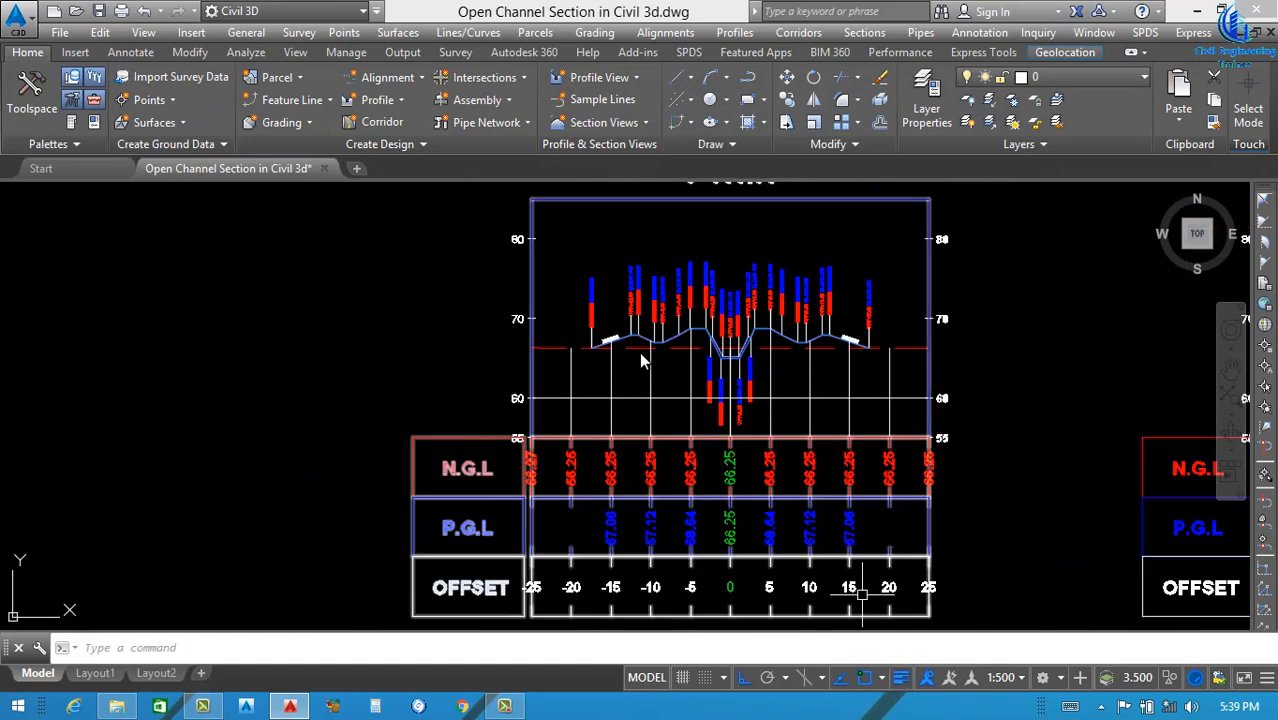
scroll(672, 352, up, 6)
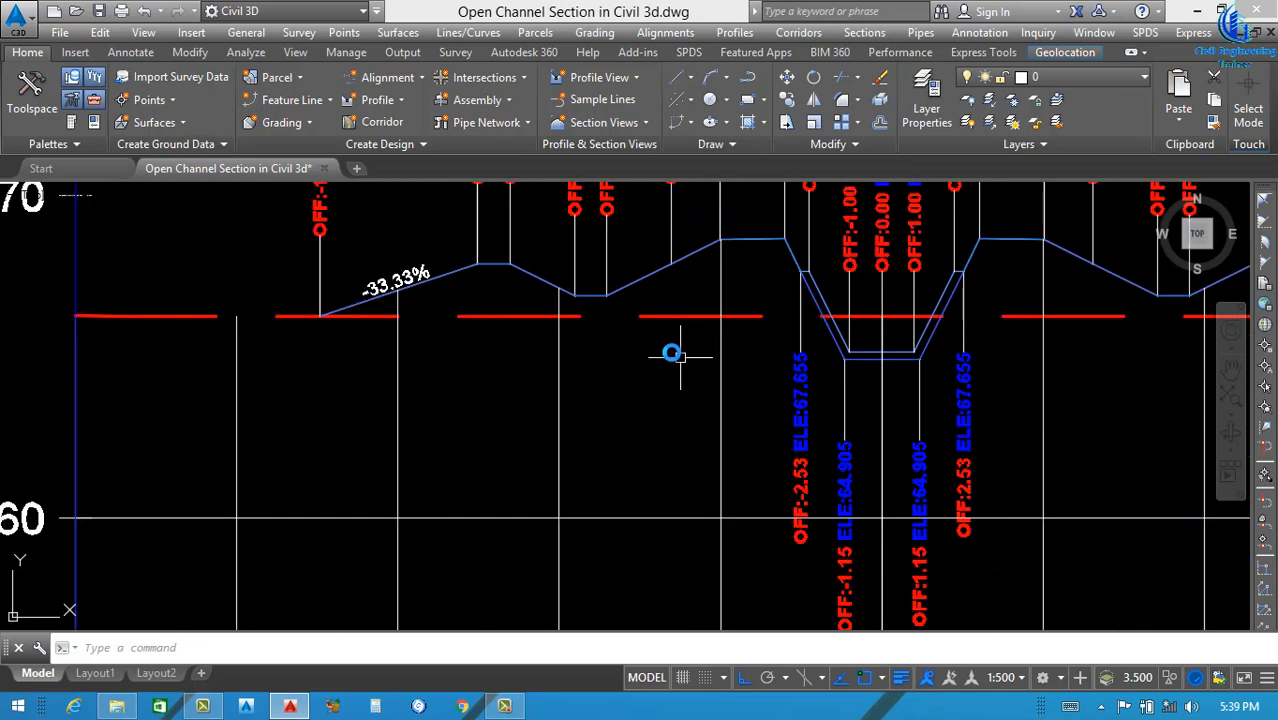
scroll(651, 349, down, 5)
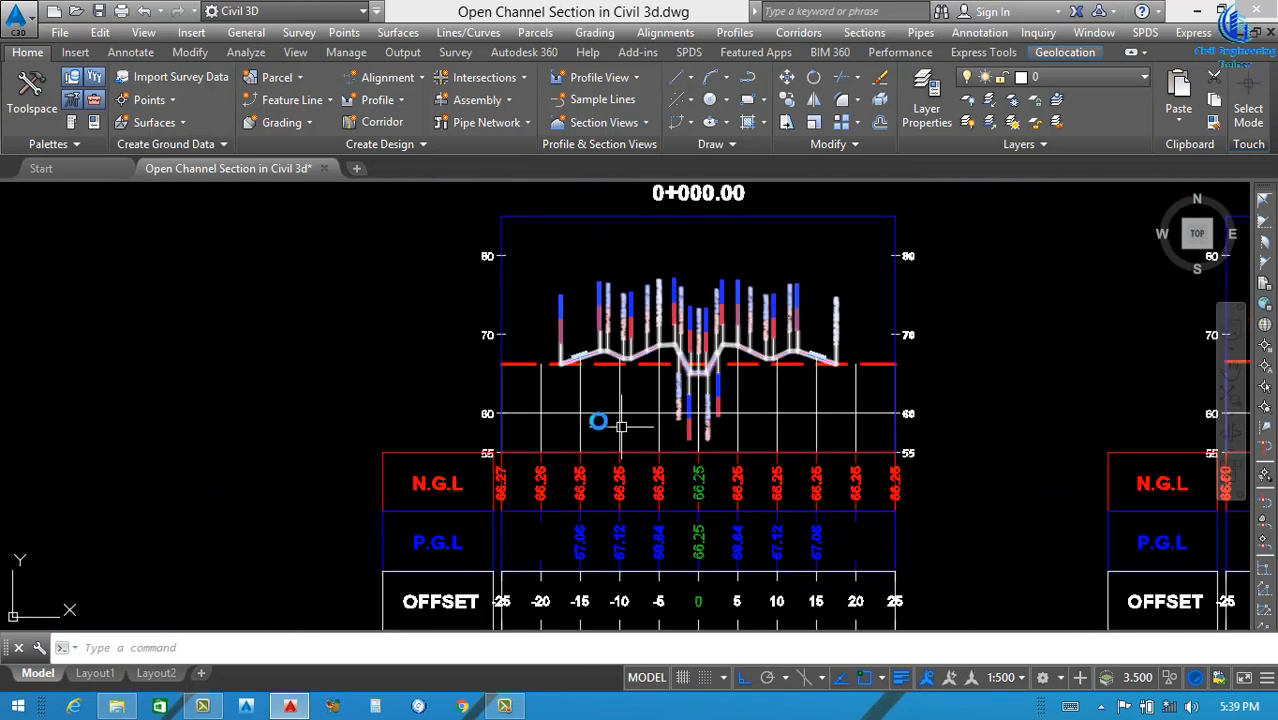
Edit the Road Section view style of the 0+000.00 section view and bring up the display settings of its grid components.
scroll(599, 422, up, 3)
click(545, 392)
right_click(550, 390)
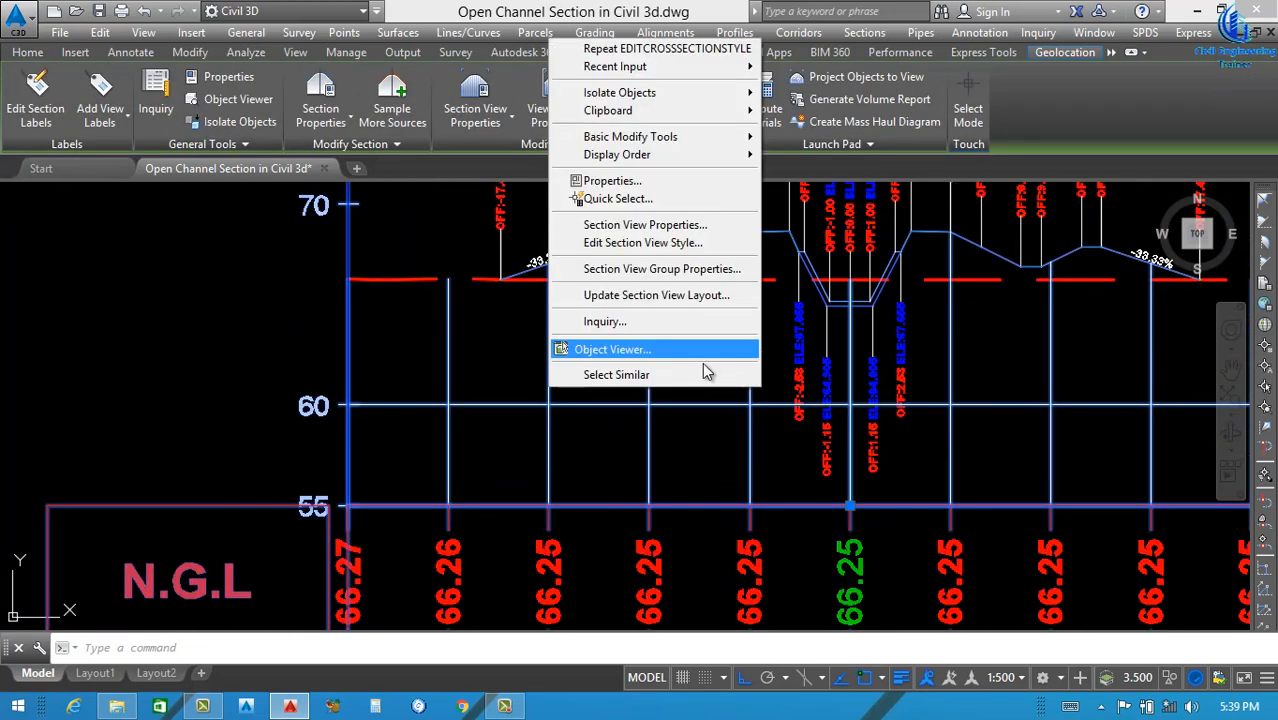
click(645, 243)
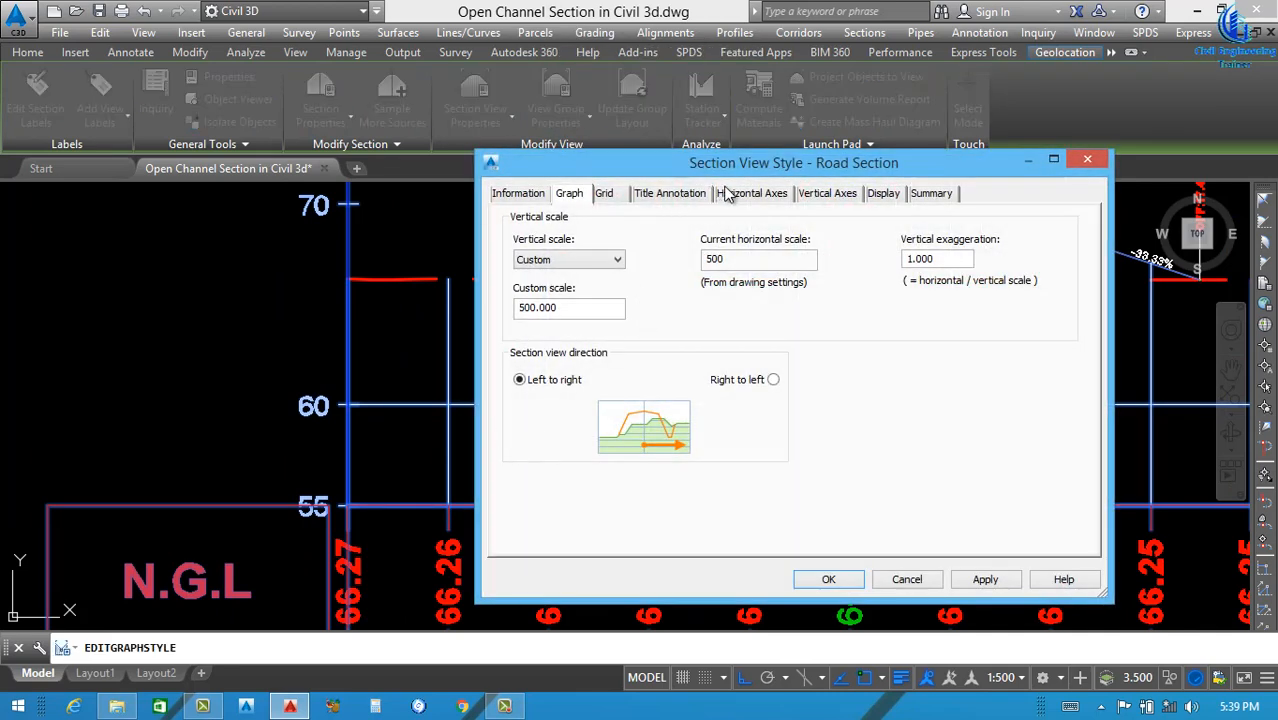
click(728, 193)
click(825, 195)
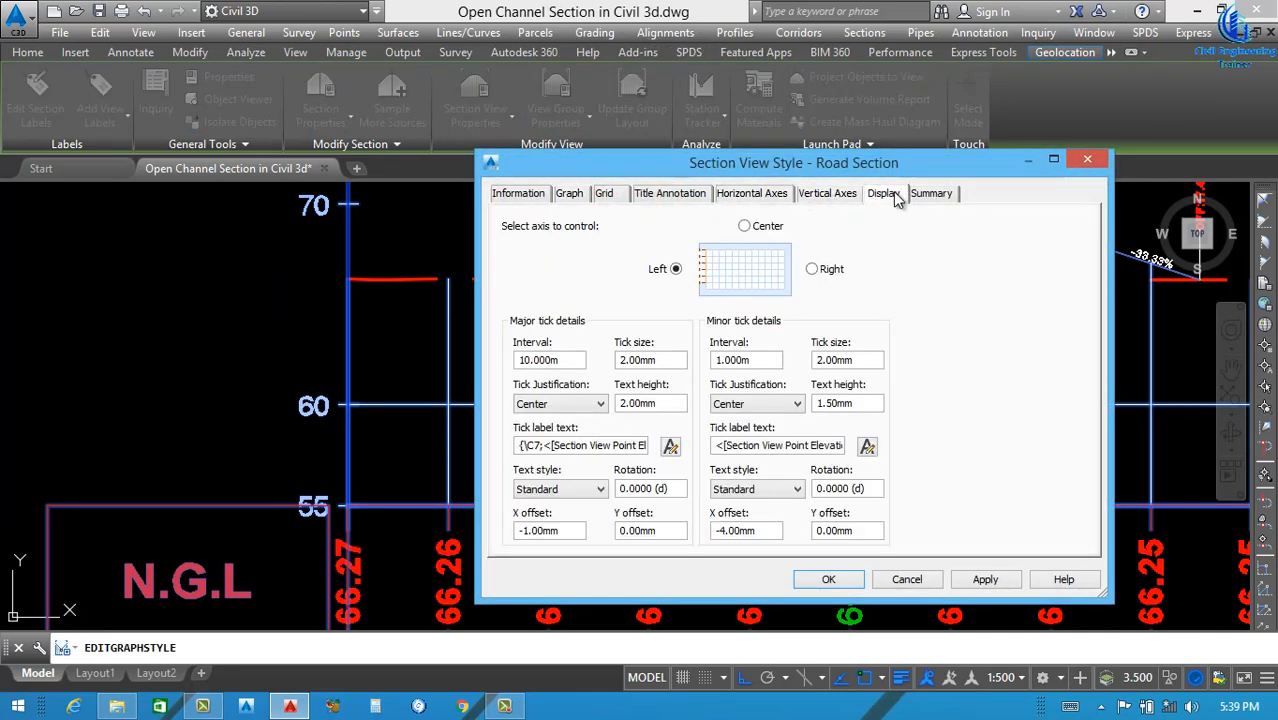
click(884, 194)
drag(1079, 310, 1098, 435)
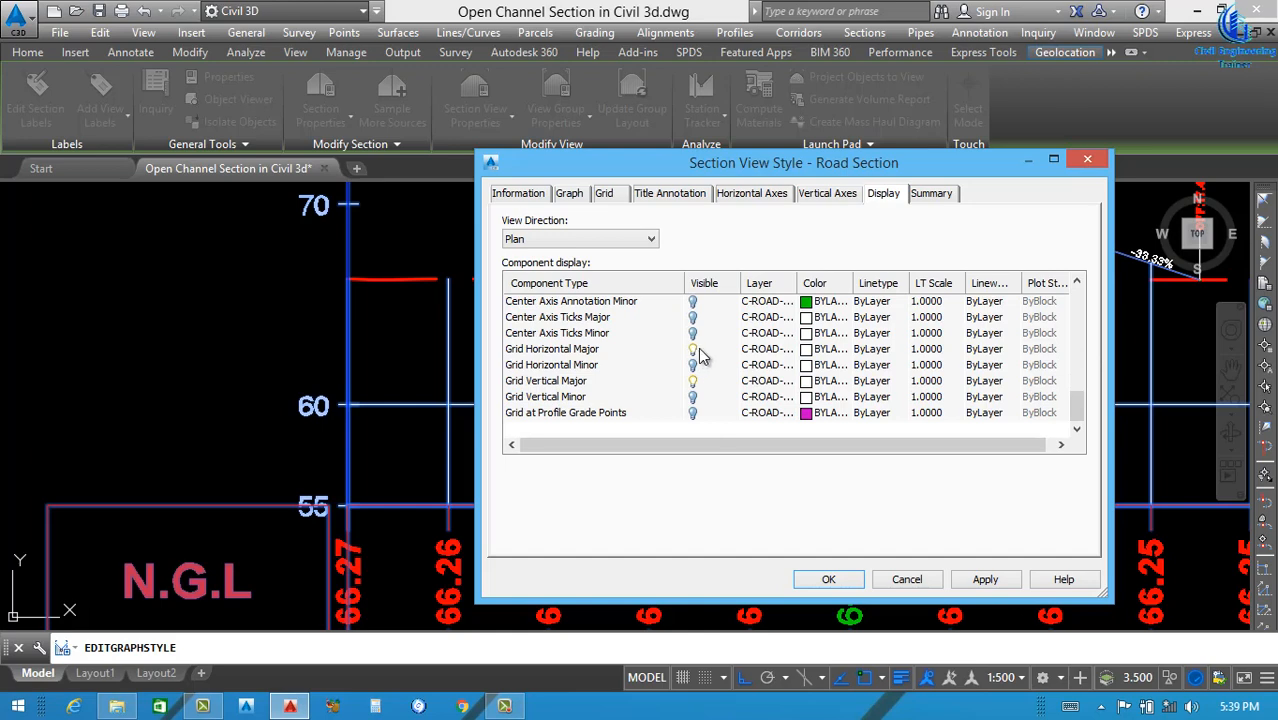
Set the Grid Horizontal Major color to true color 20,20,20.
click(812, 352)
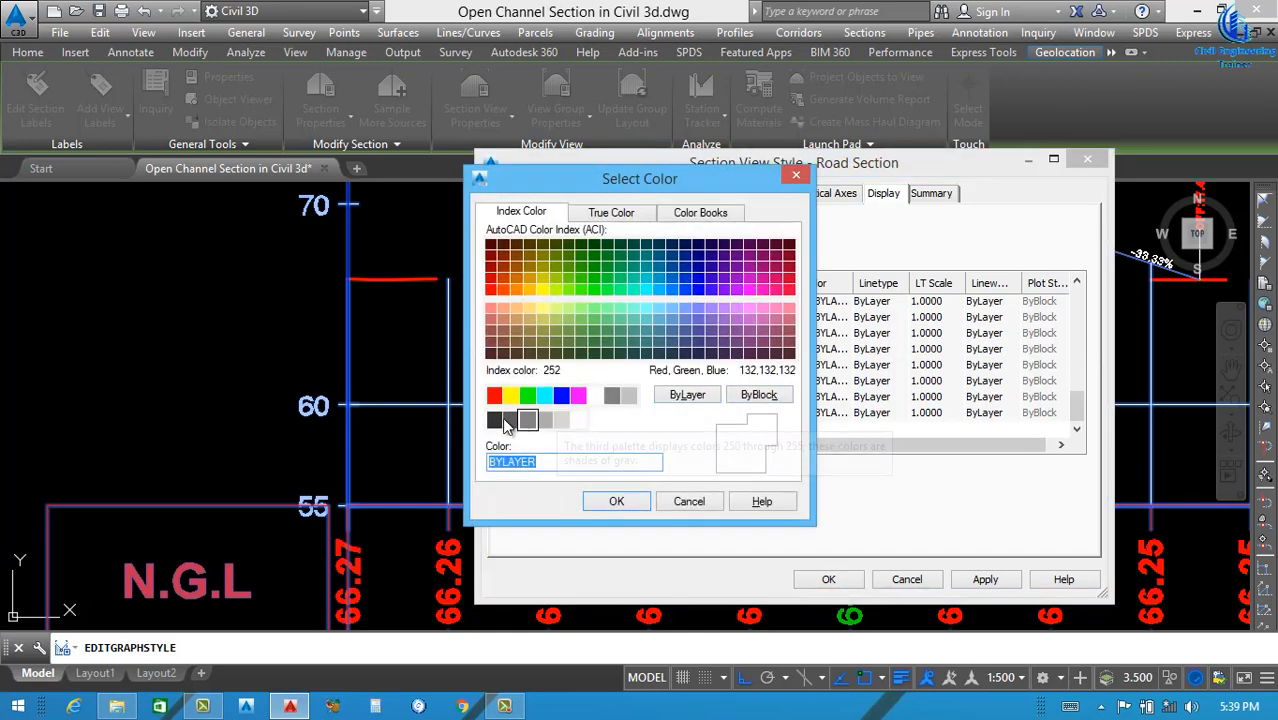
click(611, 213)
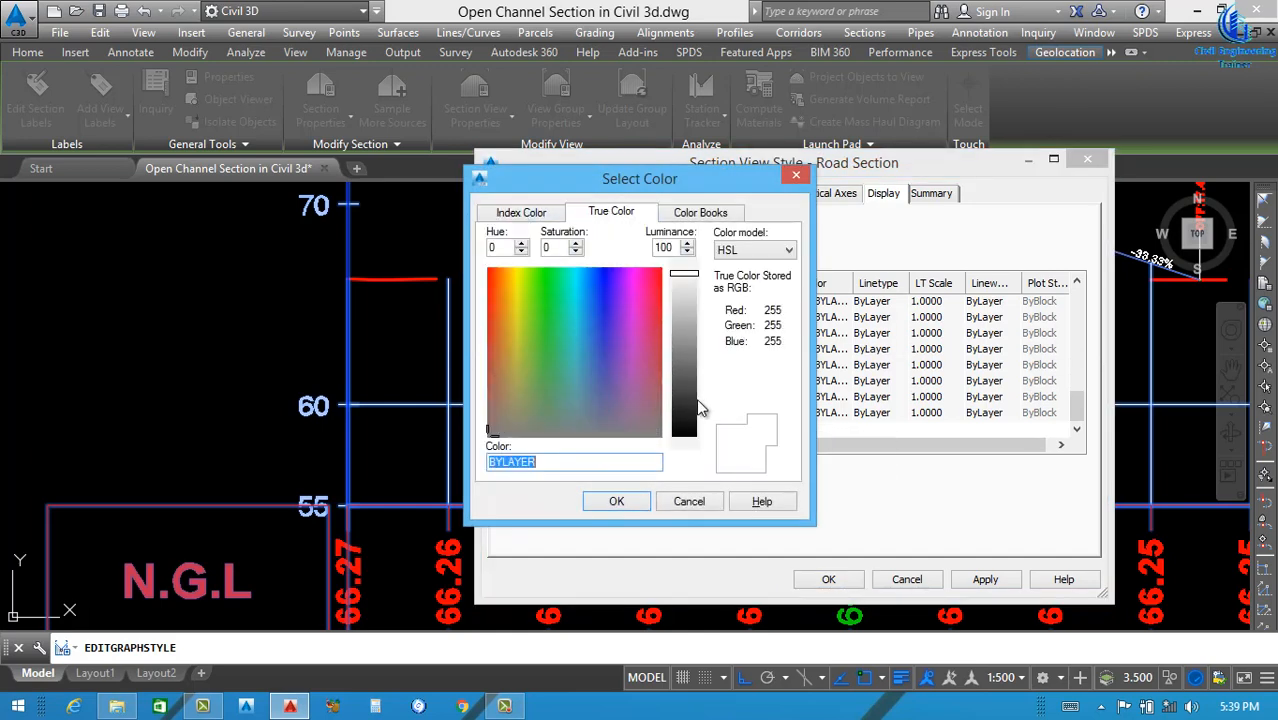
click(685, 415)
click(687, 428)
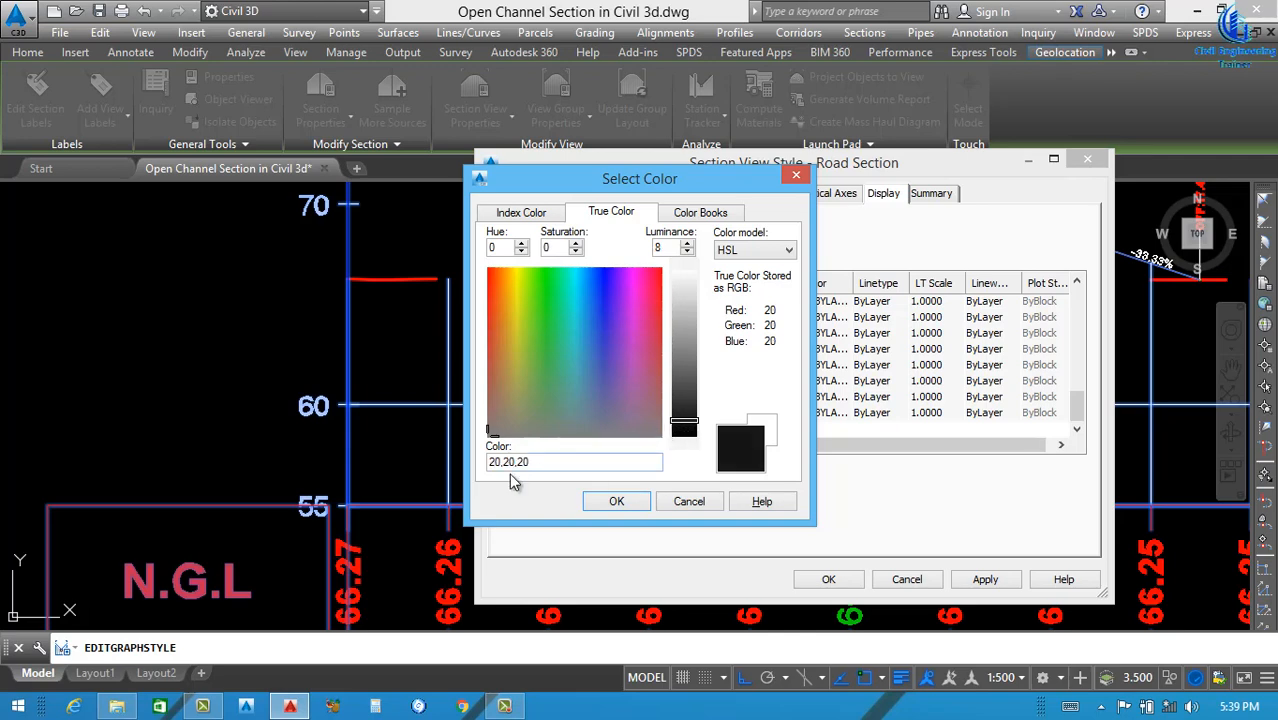
click(616, 503)
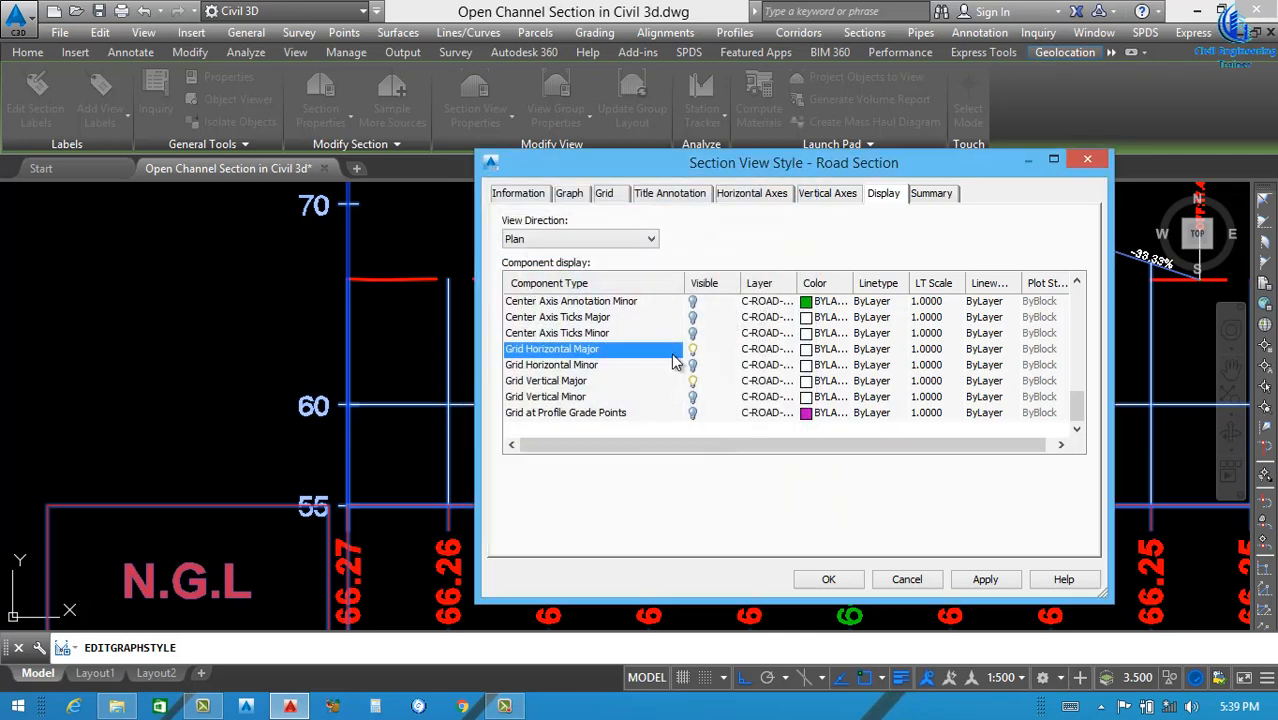
Set the Grid Vertical Major color to the matching true color 20,20,20.
click(806, 381)
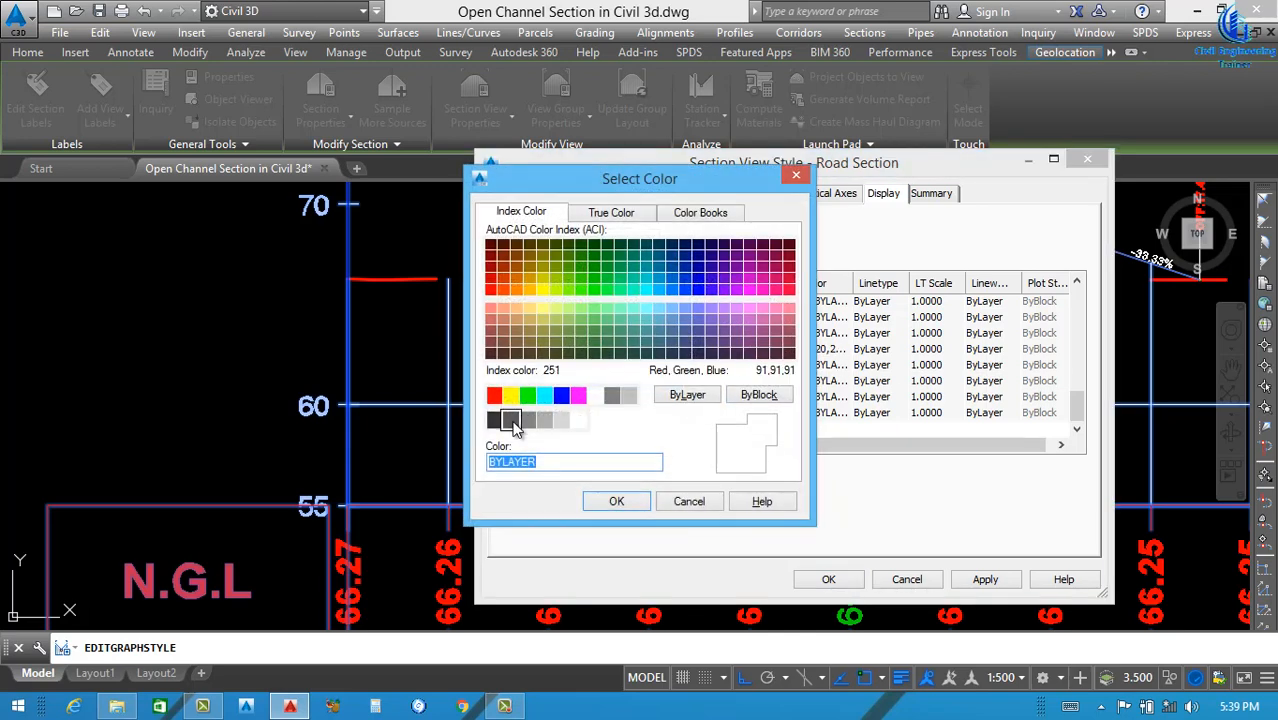
click(611, 212)
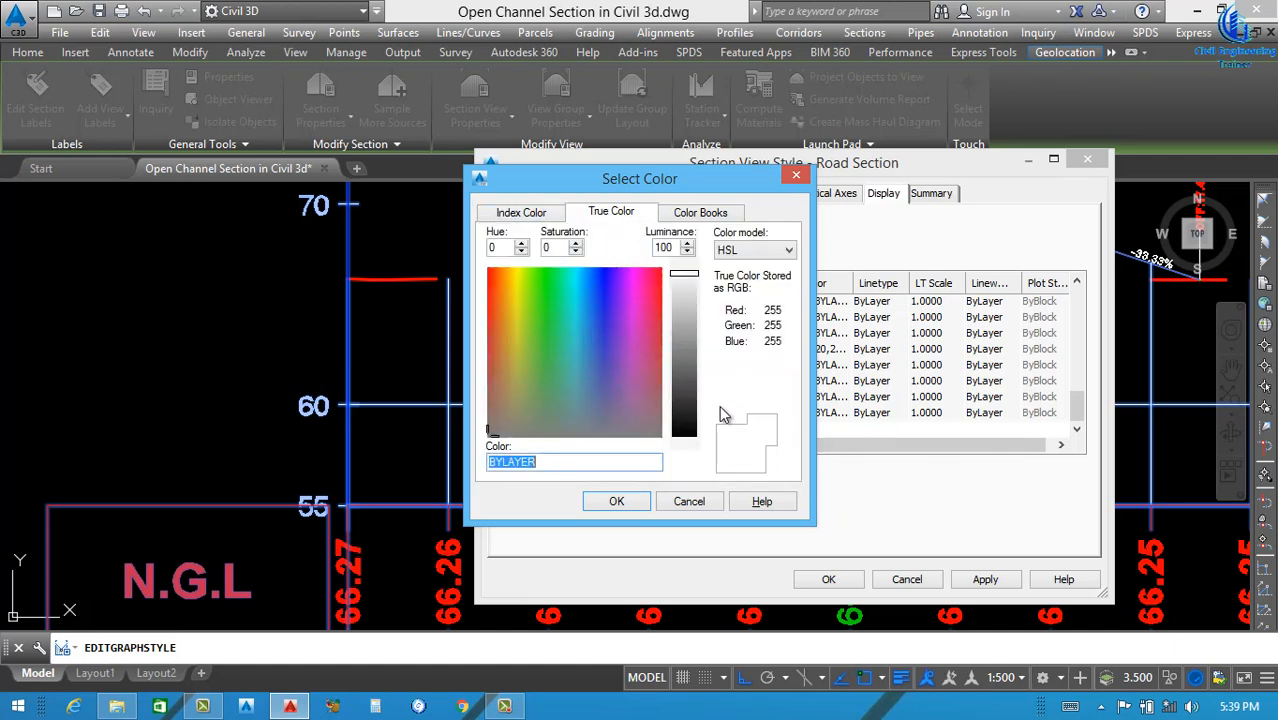
drag(680, 272, 682, 430)
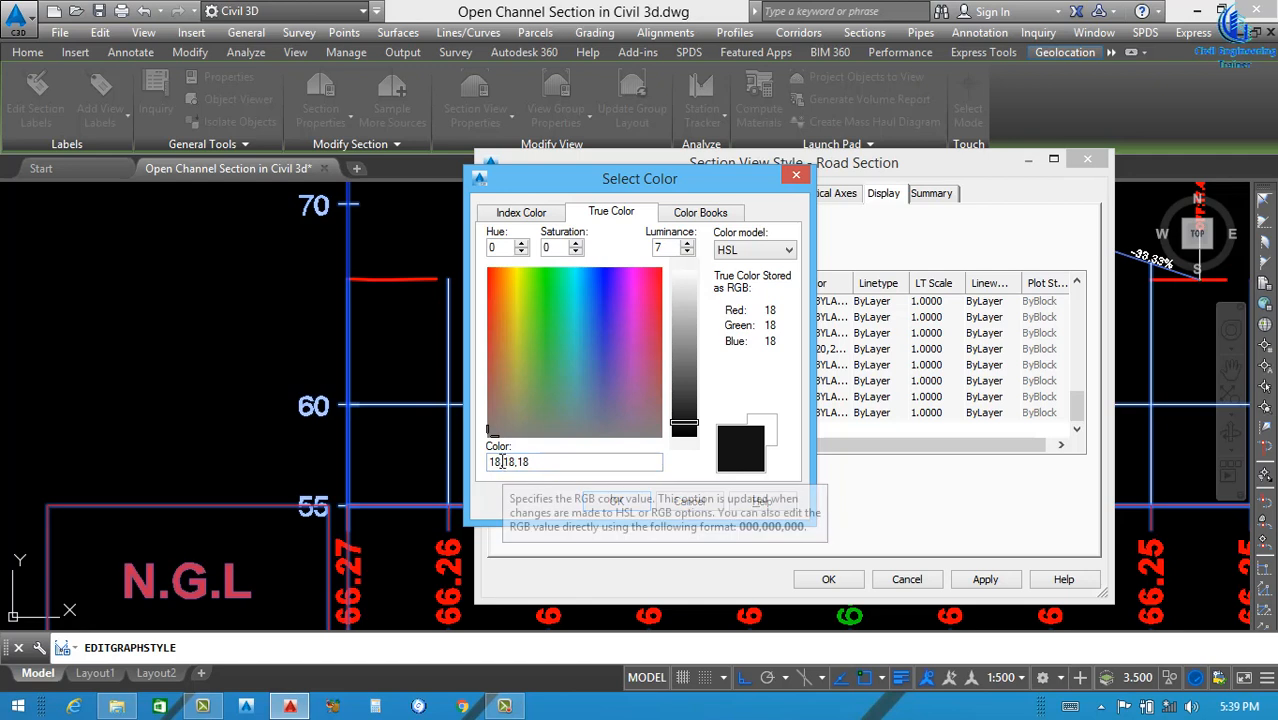
drag(502, 462, 474, 468)
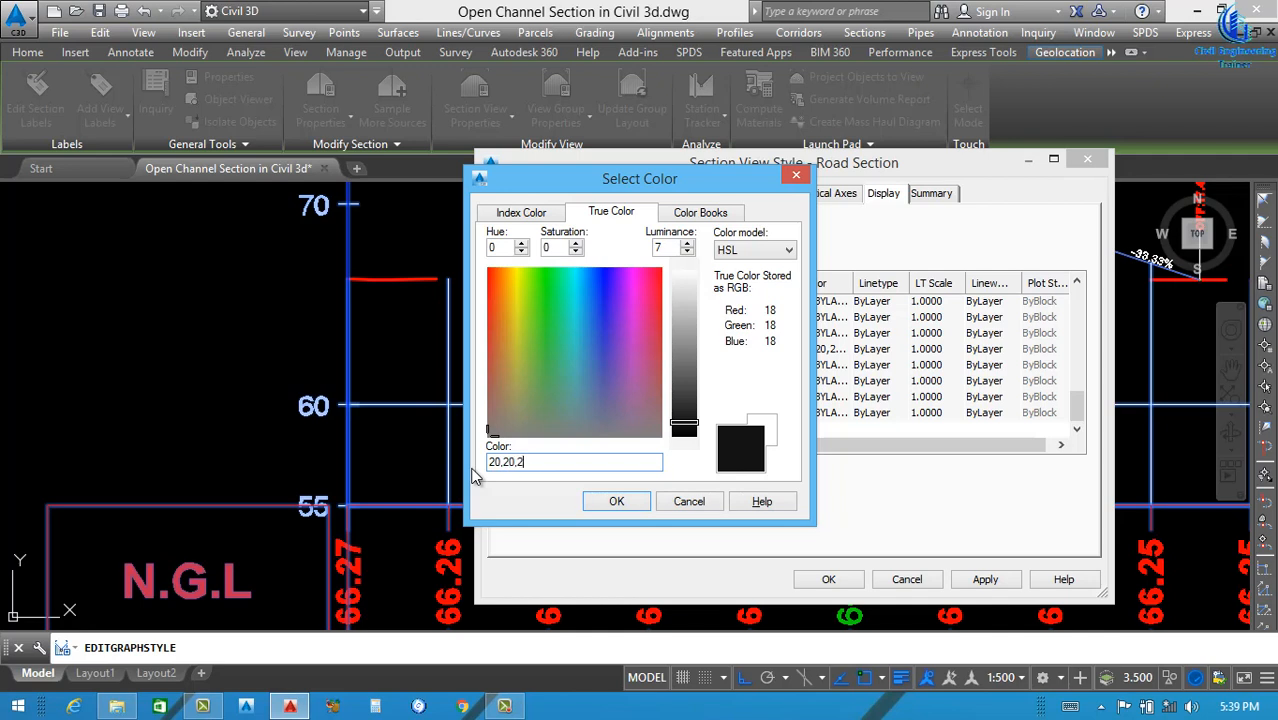
click(617, 503)
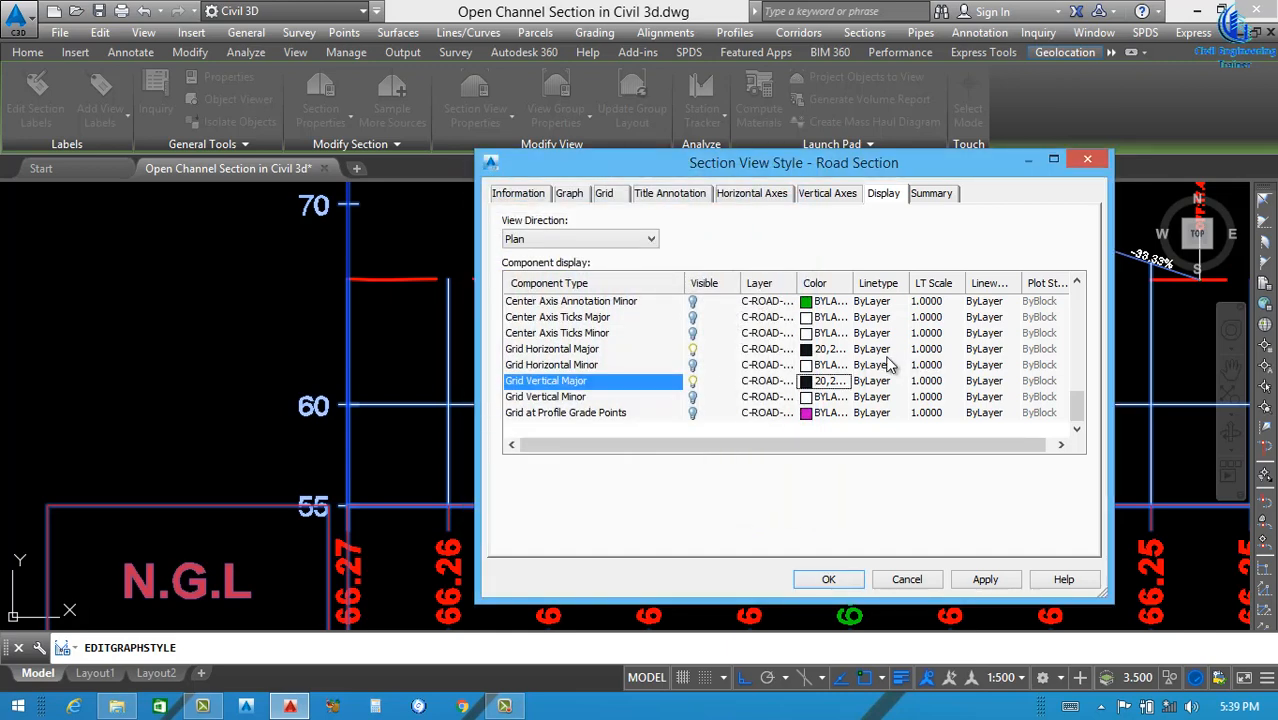
Set the linetype of both Grid Horizontal Major and Grid Vertical Major to DASHED2.
click(876, 350)
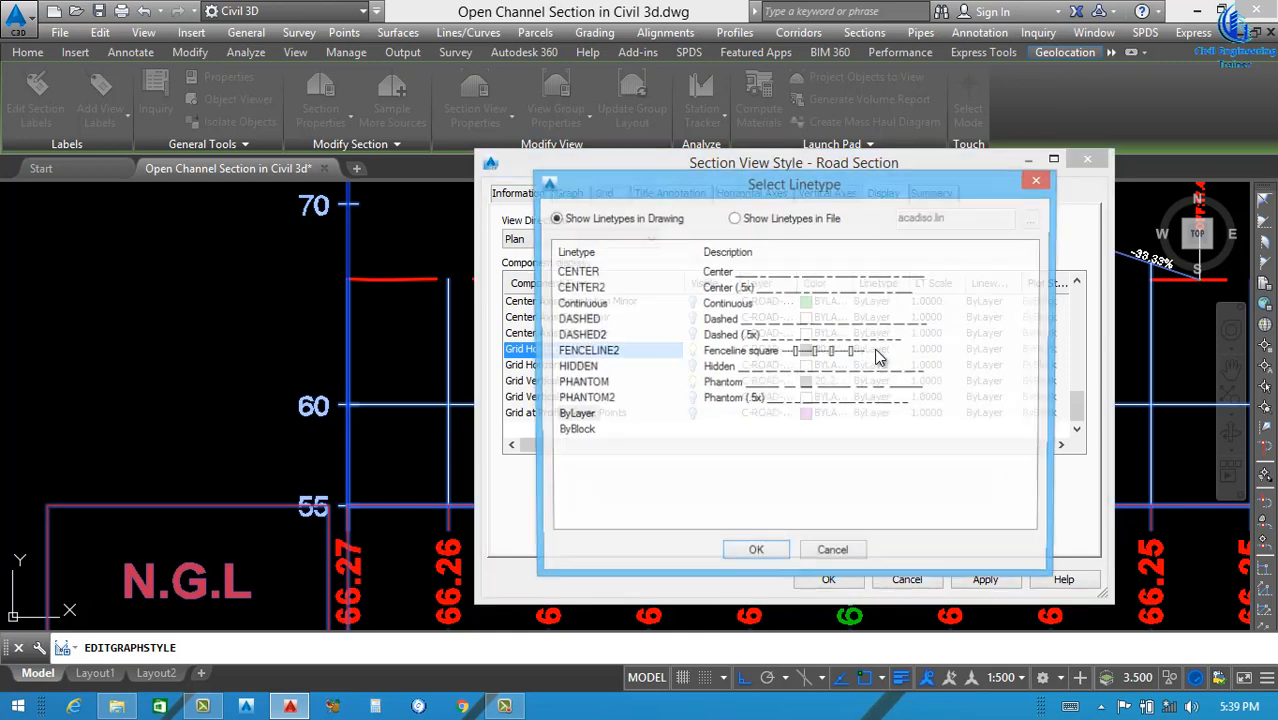
click(876, 350)
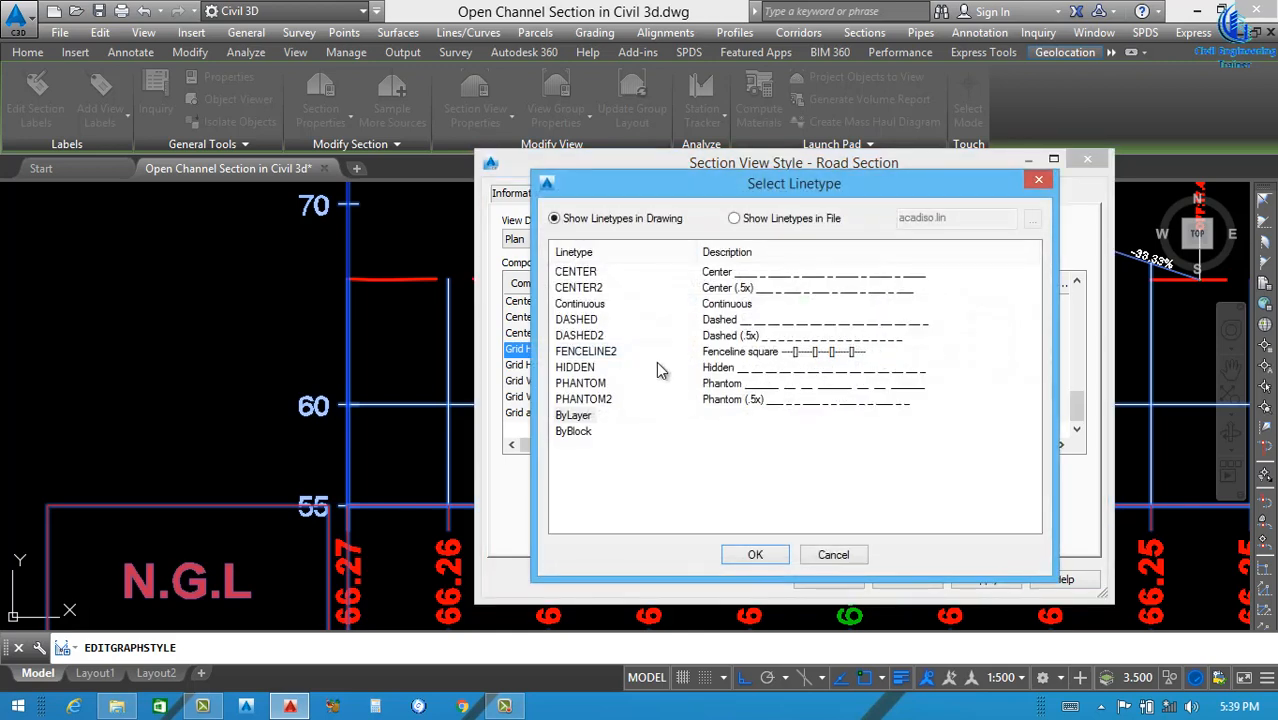
click(604, 340)
click(756, 548)
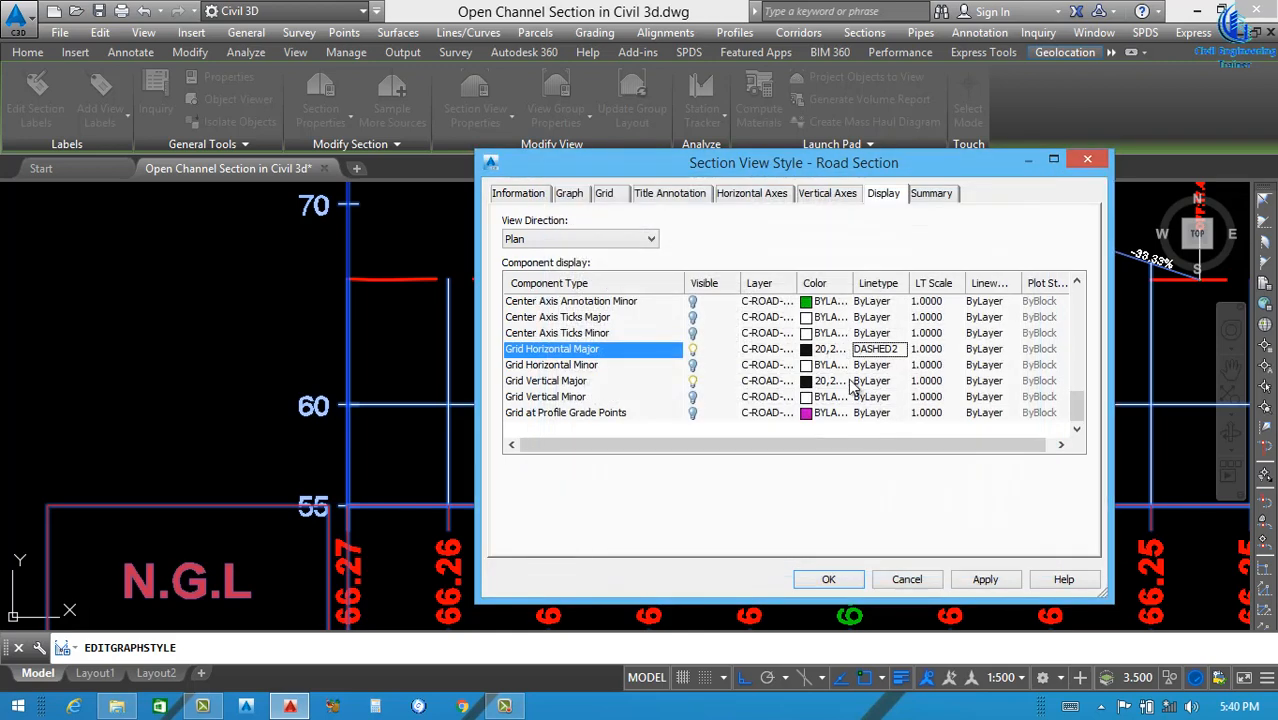
click(862, 382)
click(862, 382)
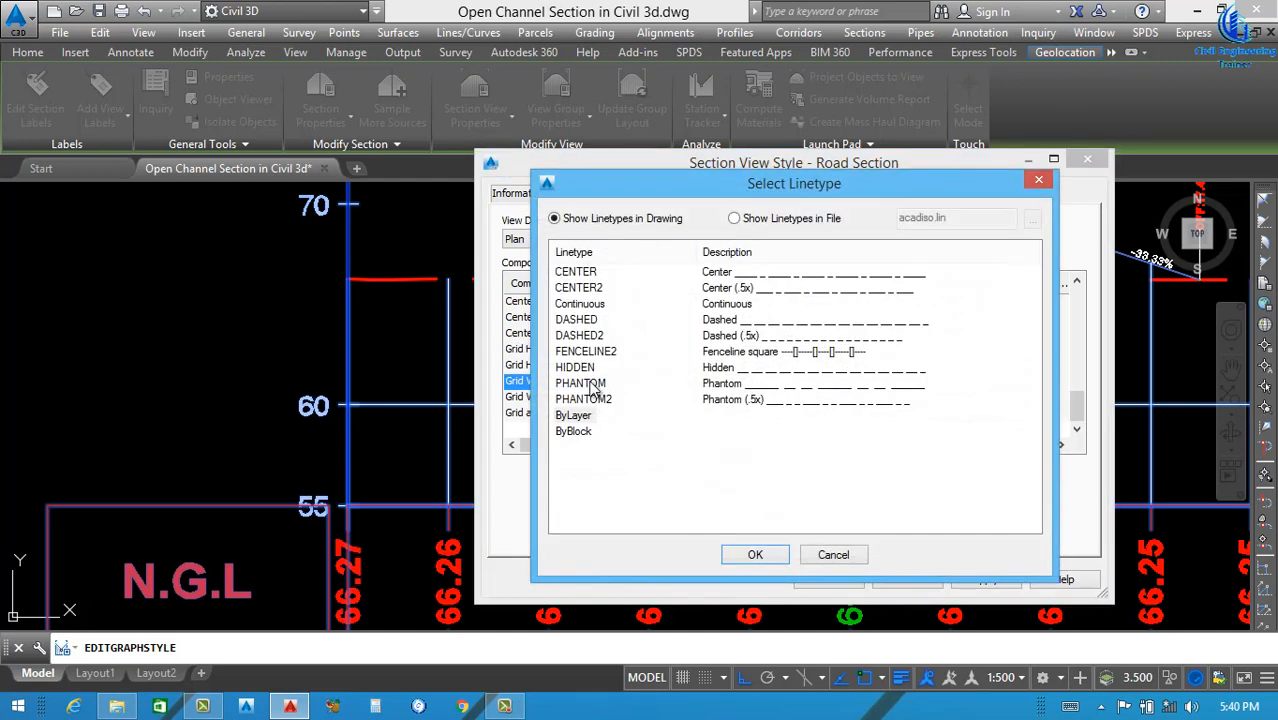
click(592, 399)
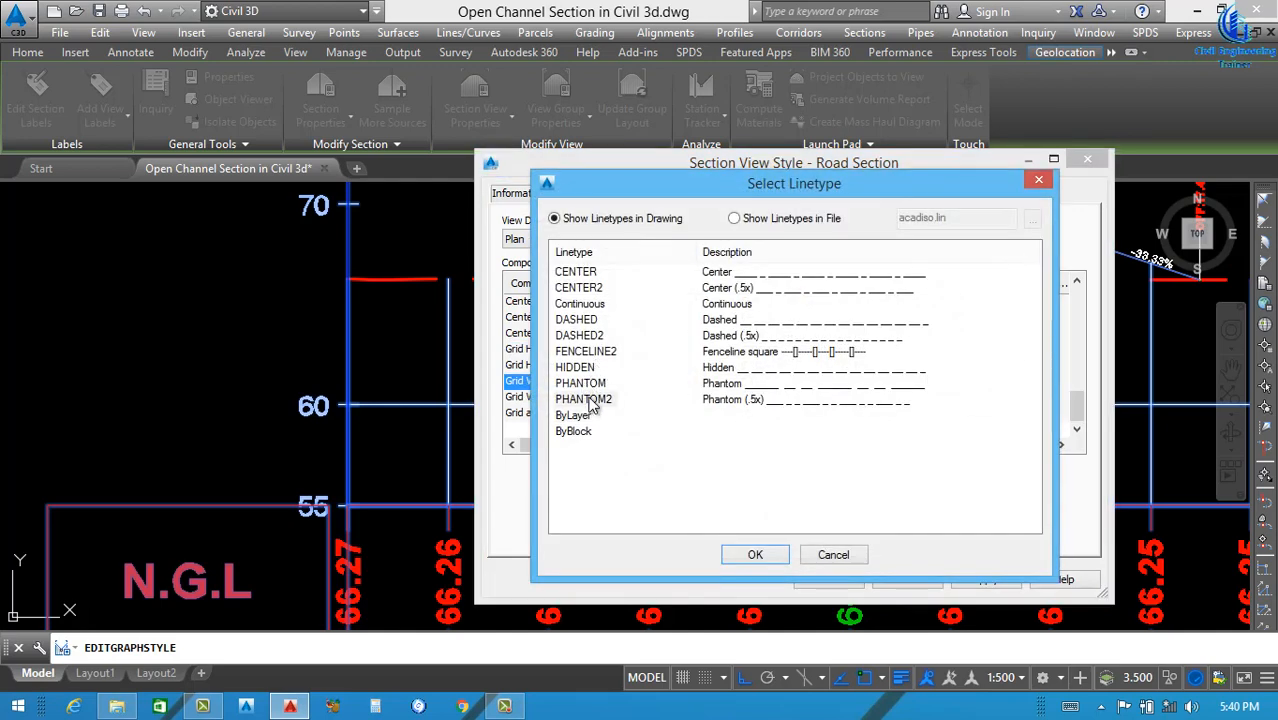
click(588, 337)
click(755, 557)
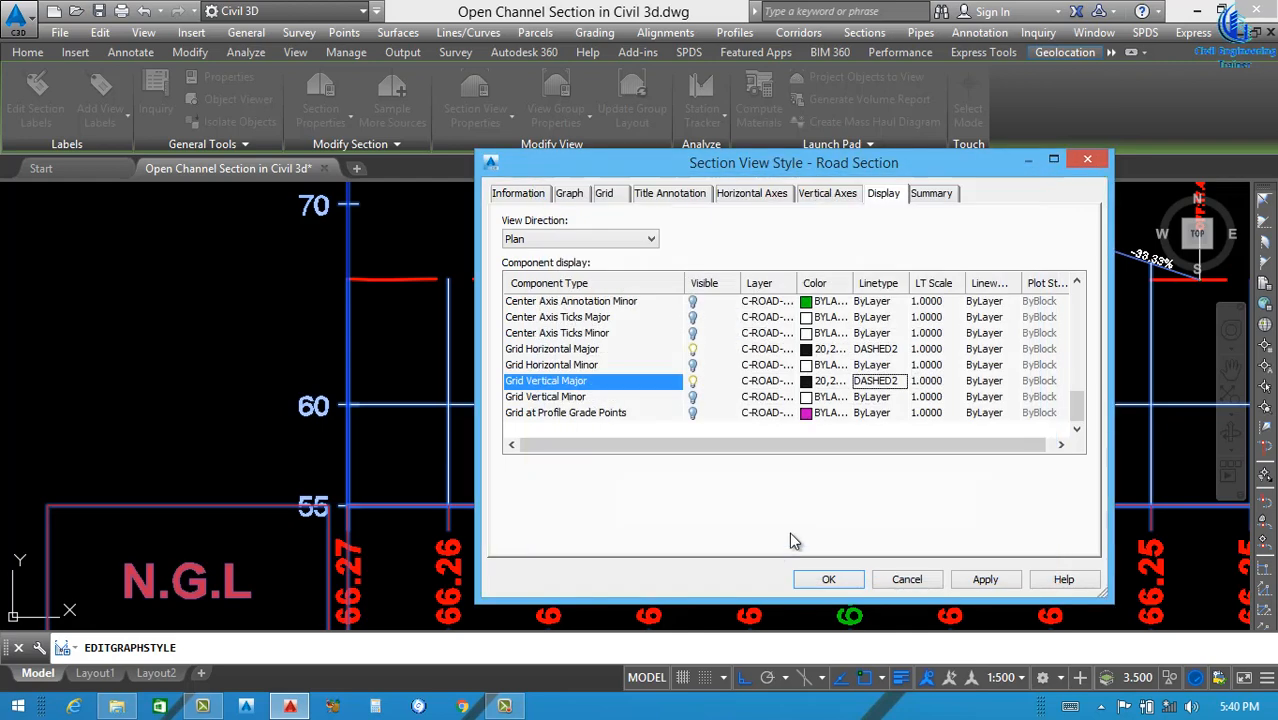
Set the linetype scale to 10 for Grid Horizontal Minor, Grid Horizontal Major and Grid Vertical Major, and apply the section view style.
click(929, 366)
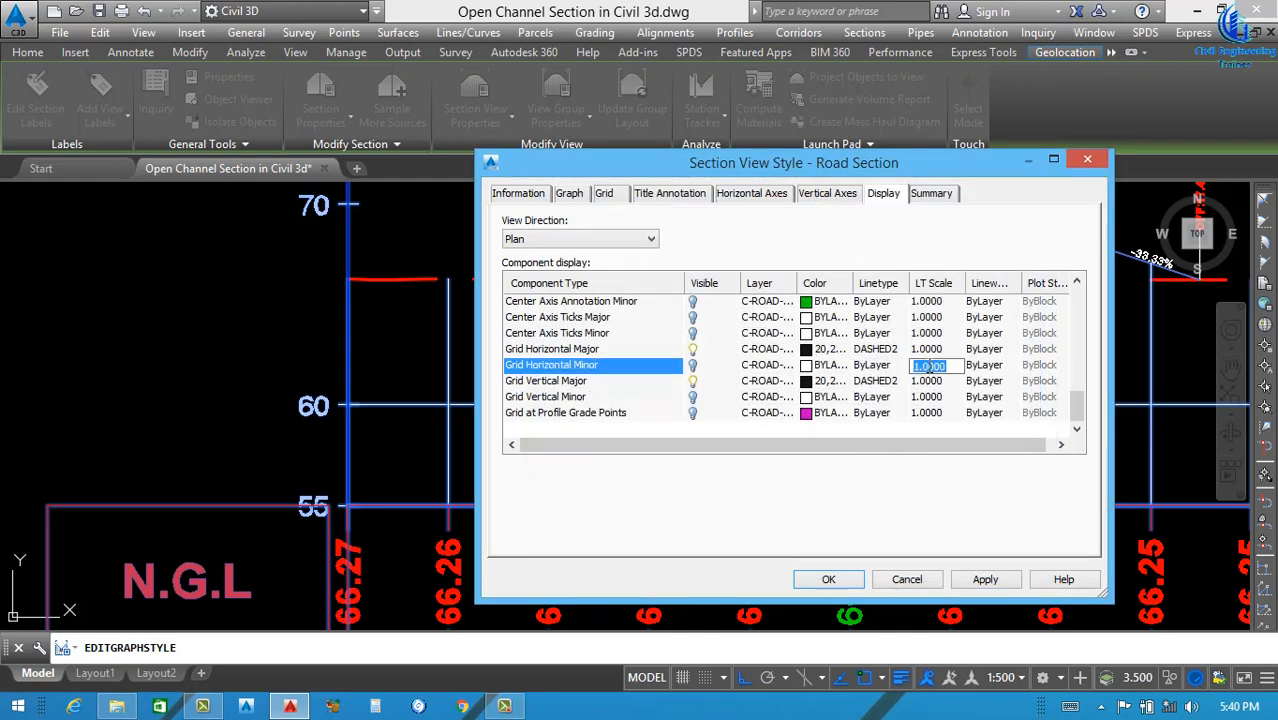
click(930, 383)
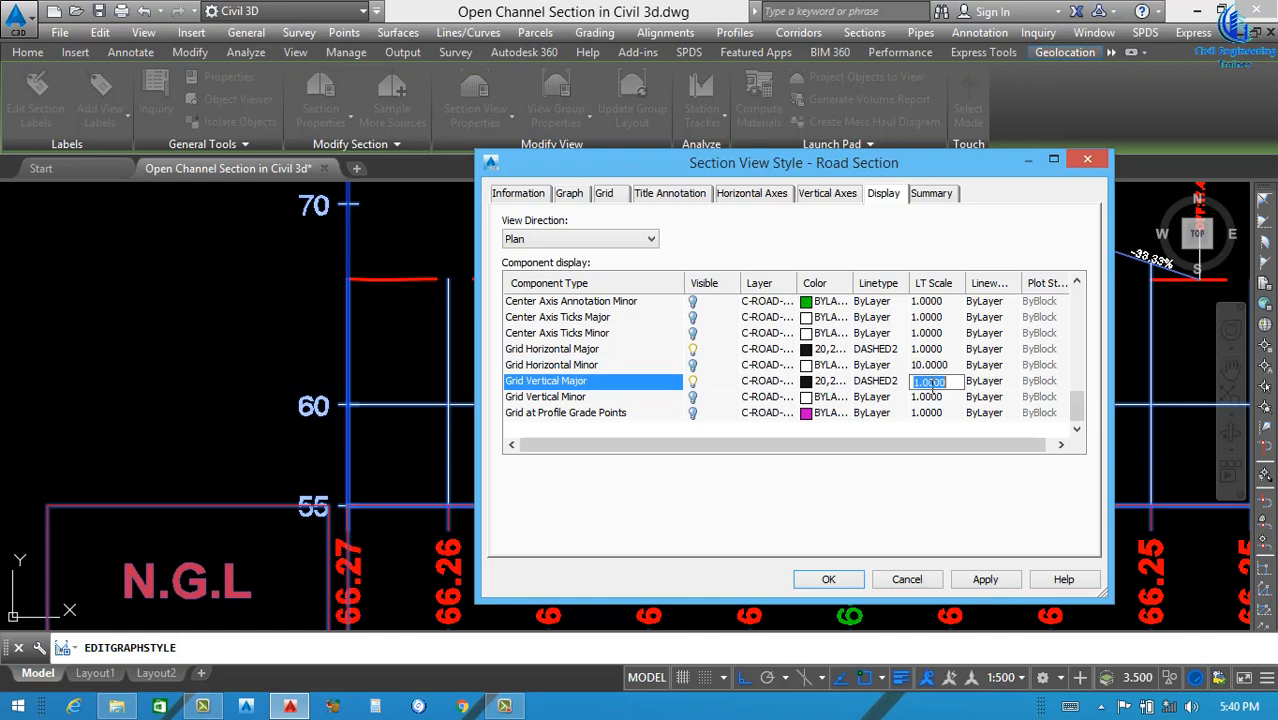
click(930, 349)
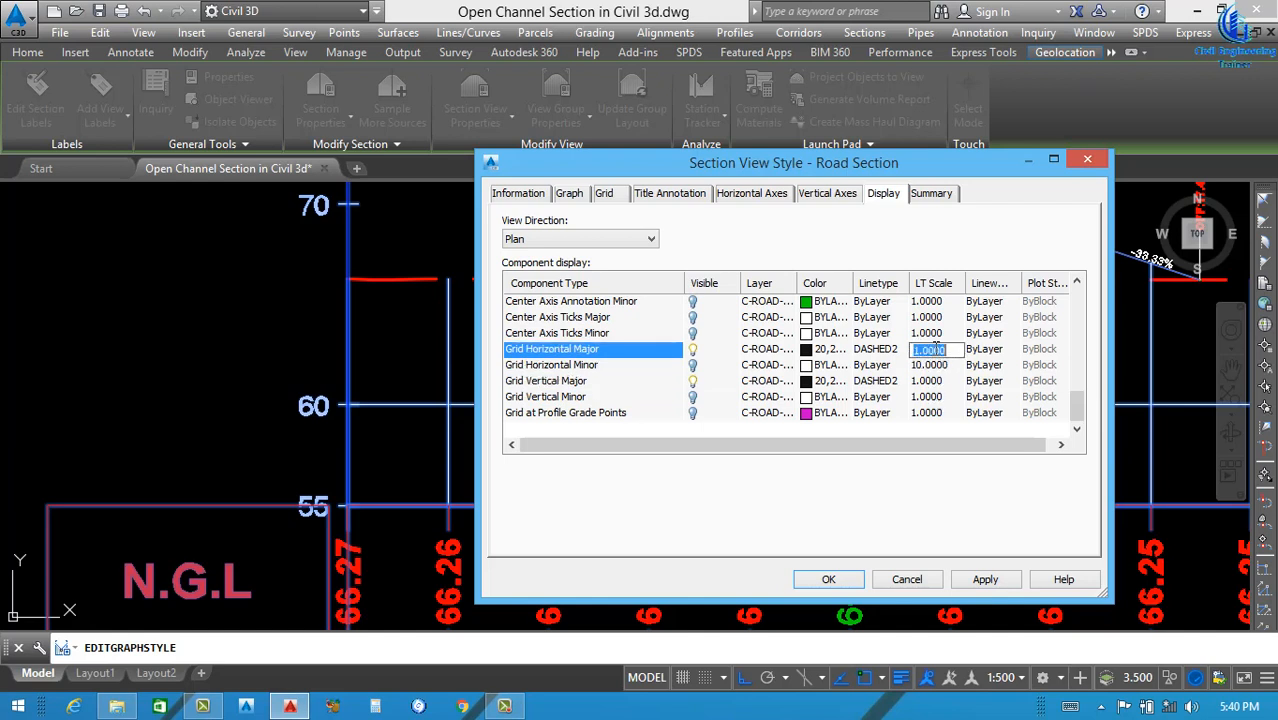
click(938, 384)
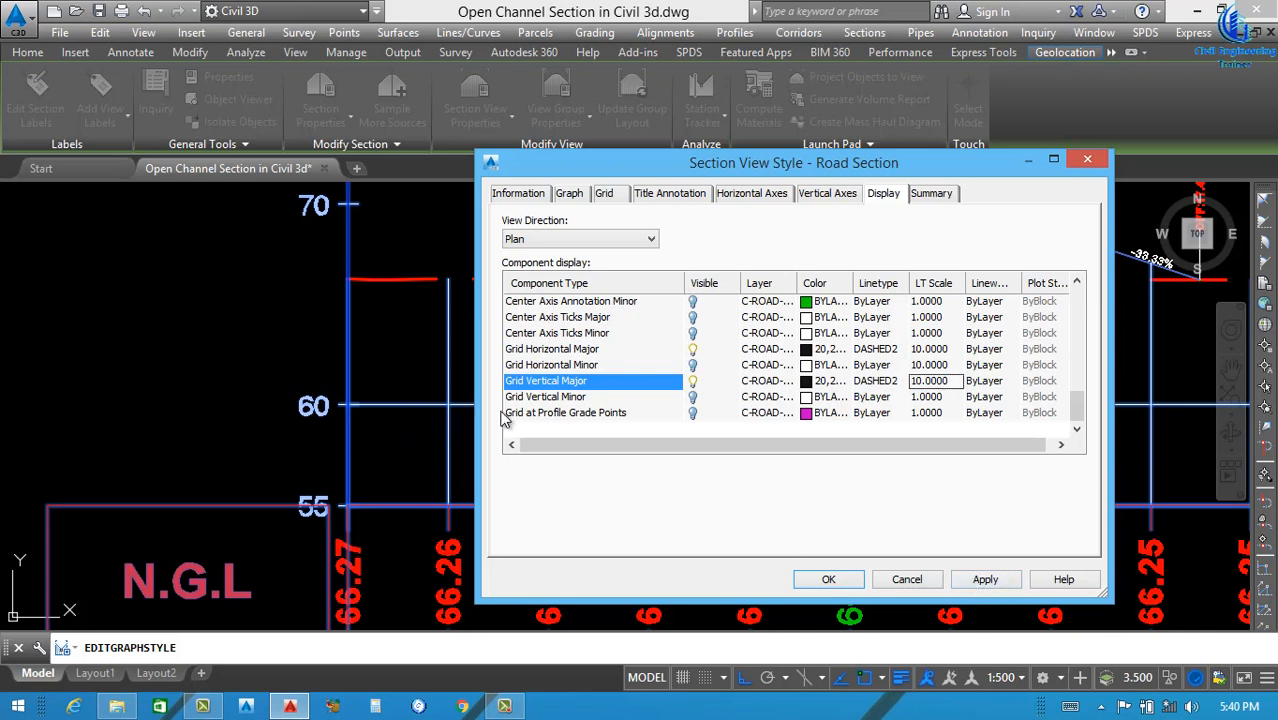
click(985, 580)
click(827, 579)
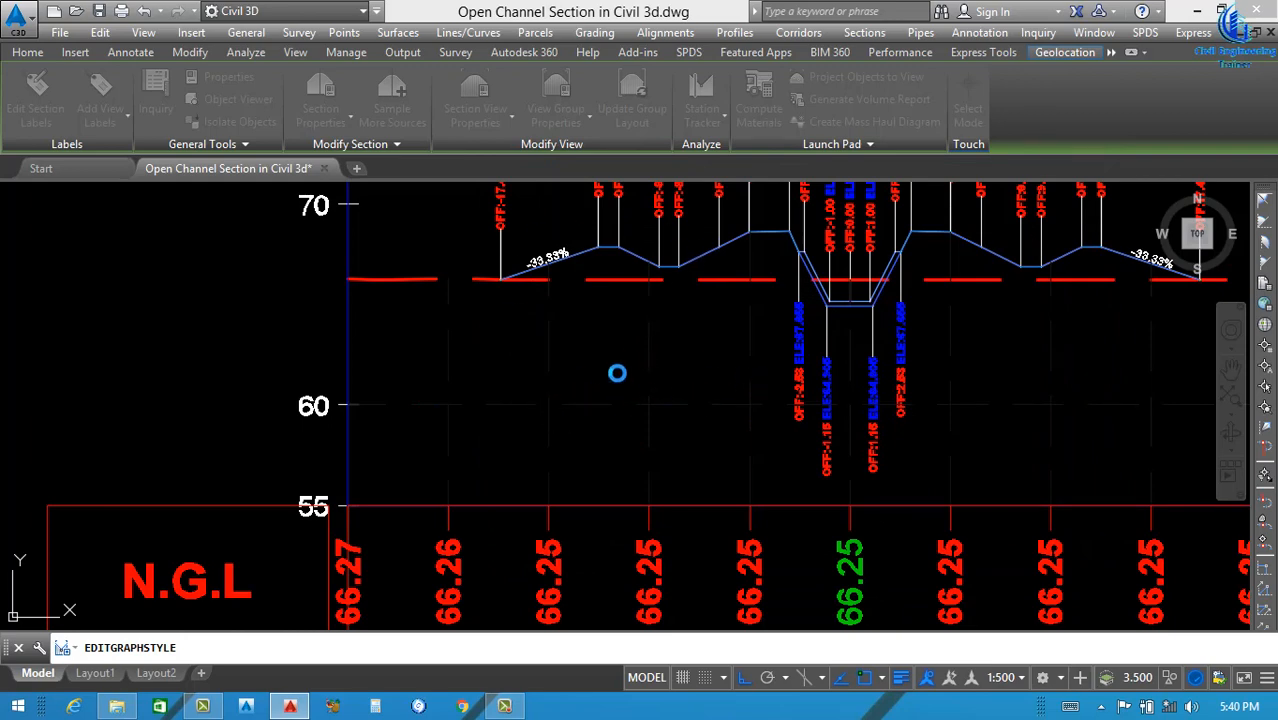
In the 0+320.00 section view, flip the two left-side labels of the outer channel line, at offsets -1.15 and -2.53.
scroll(612, 371, down, 5)
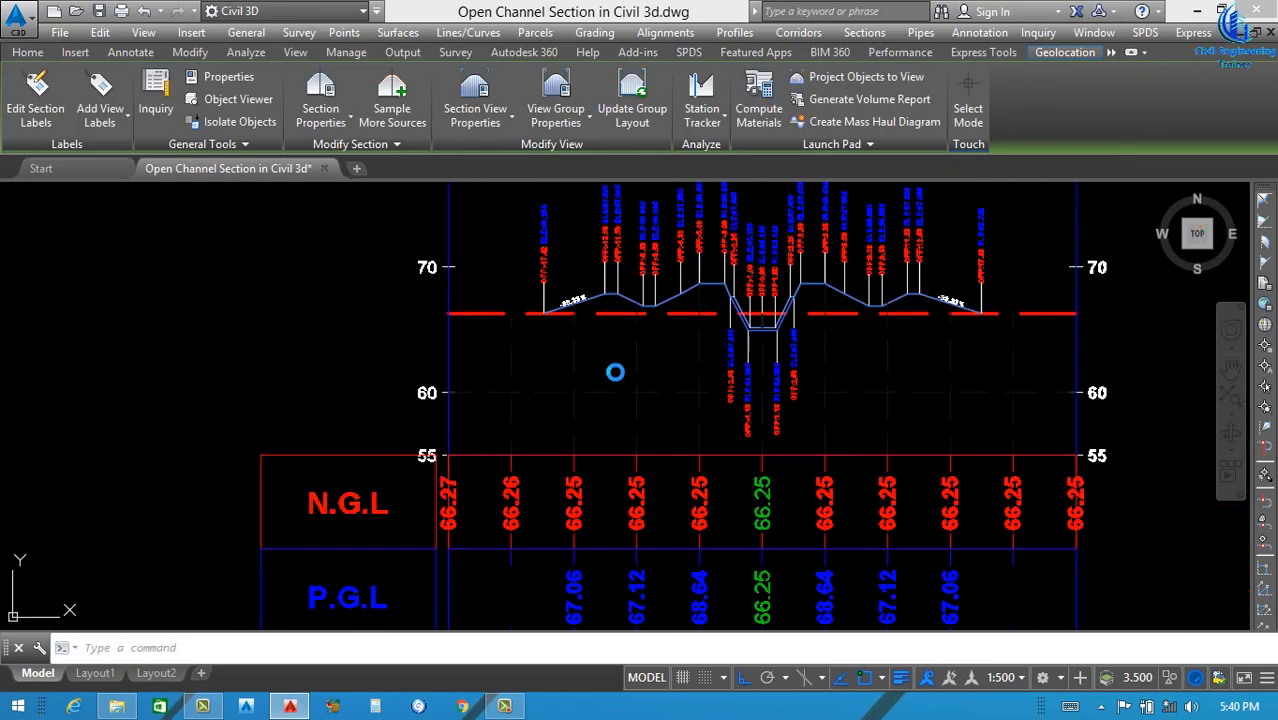
click(672, 371)
scroll(672, 371, down, 2)
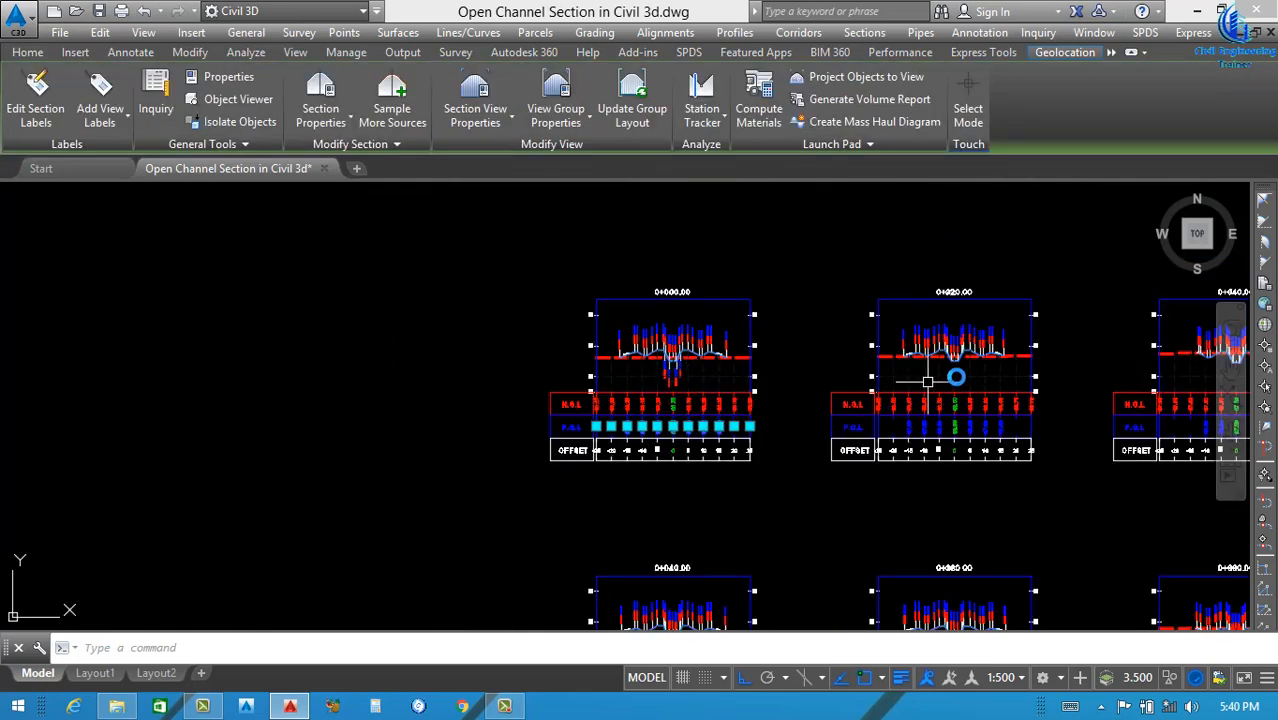
scroll(955, 370, up, 6)
scroll(862, 354, down, 4)
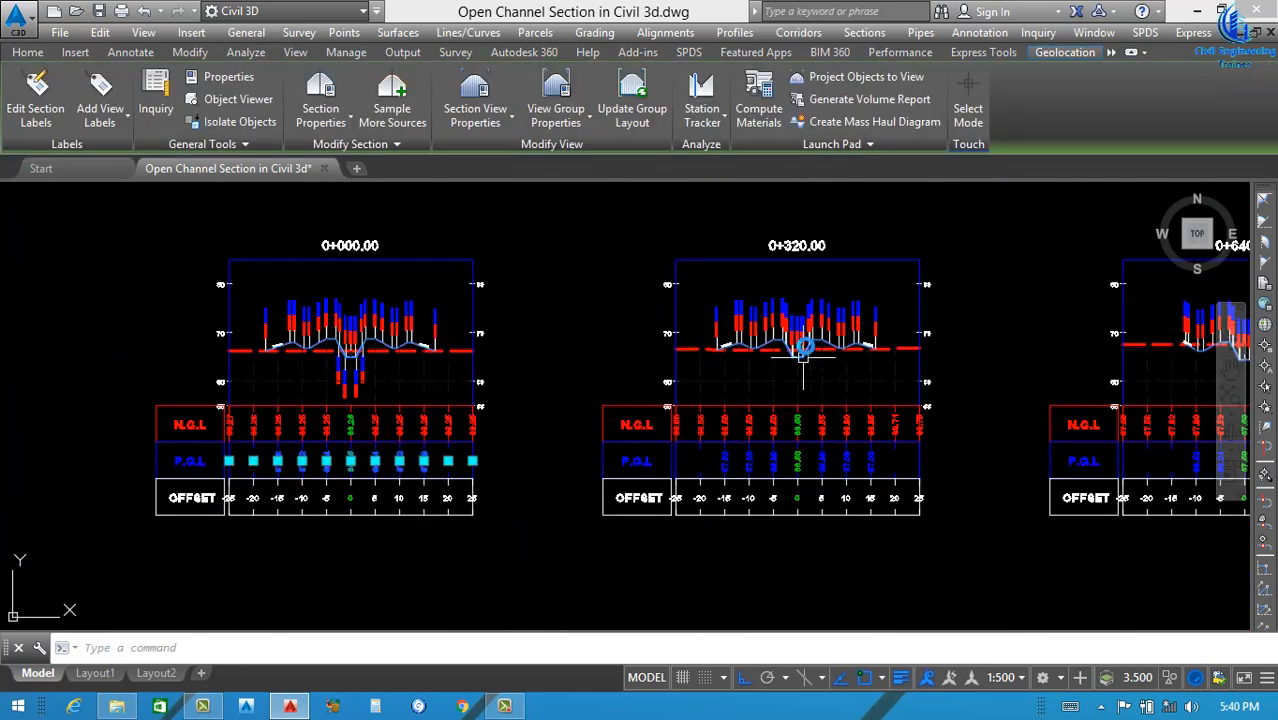
scroll(785, 342, up, 7)
scroll(741, 368, up, 2)
key(Escape)
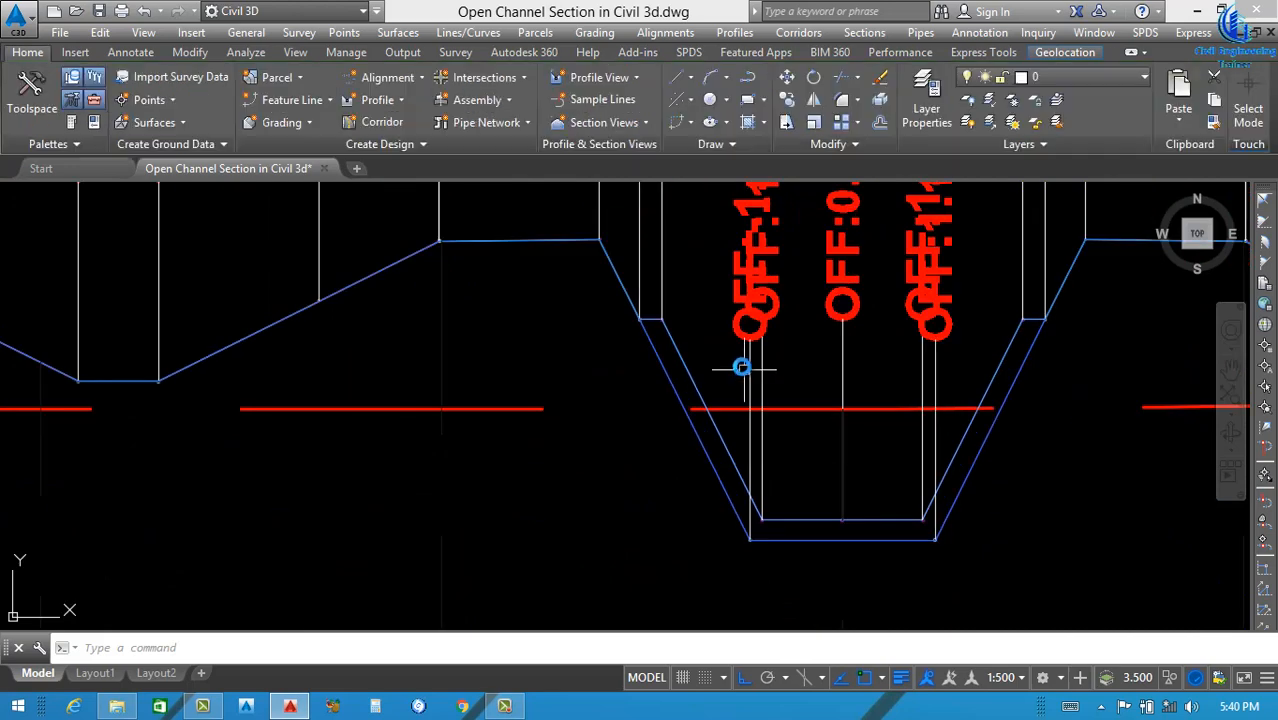
click(748, 357)
right_click(750, 357)
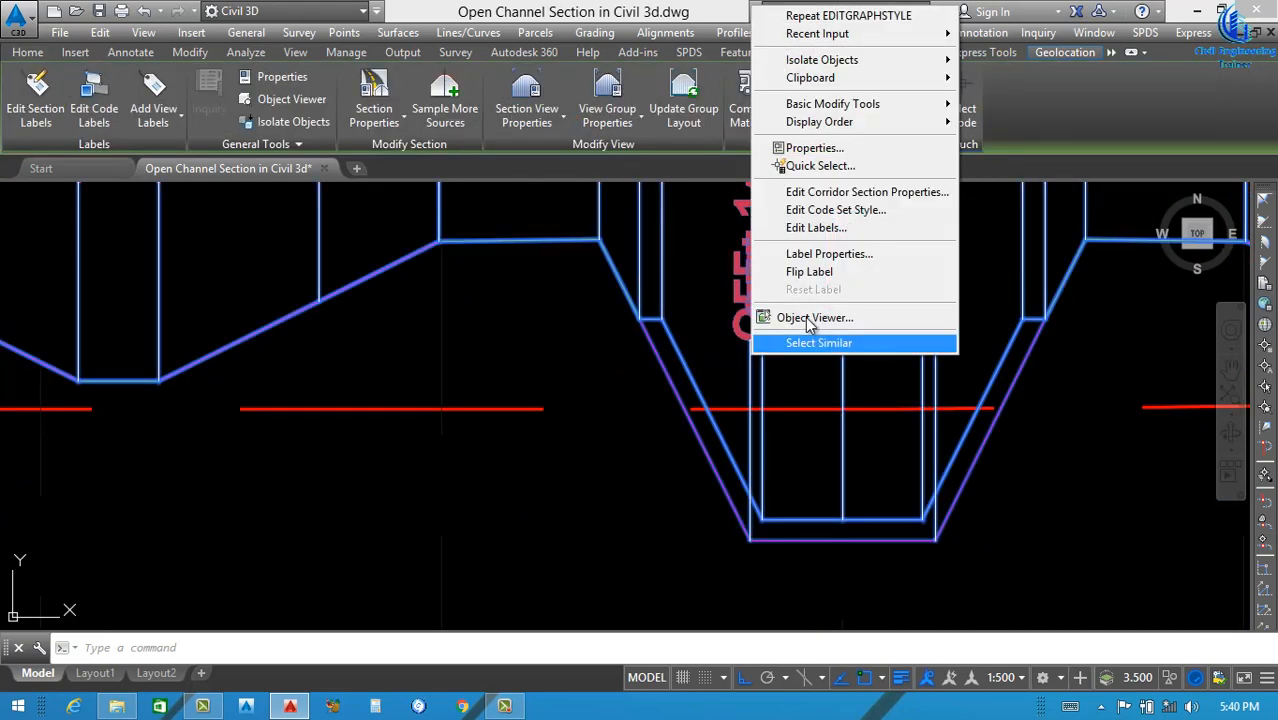
click(810, 272)
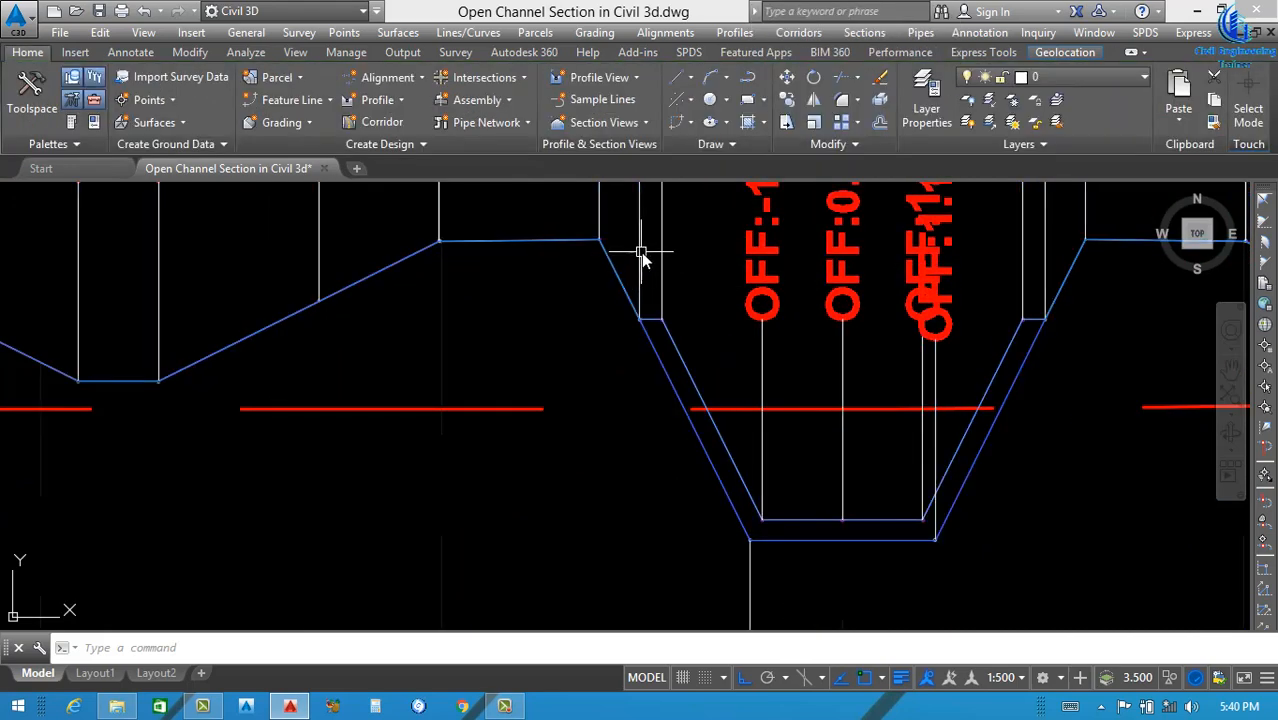
click(641, 257)
right_click(676, 266)
click(741, 533)
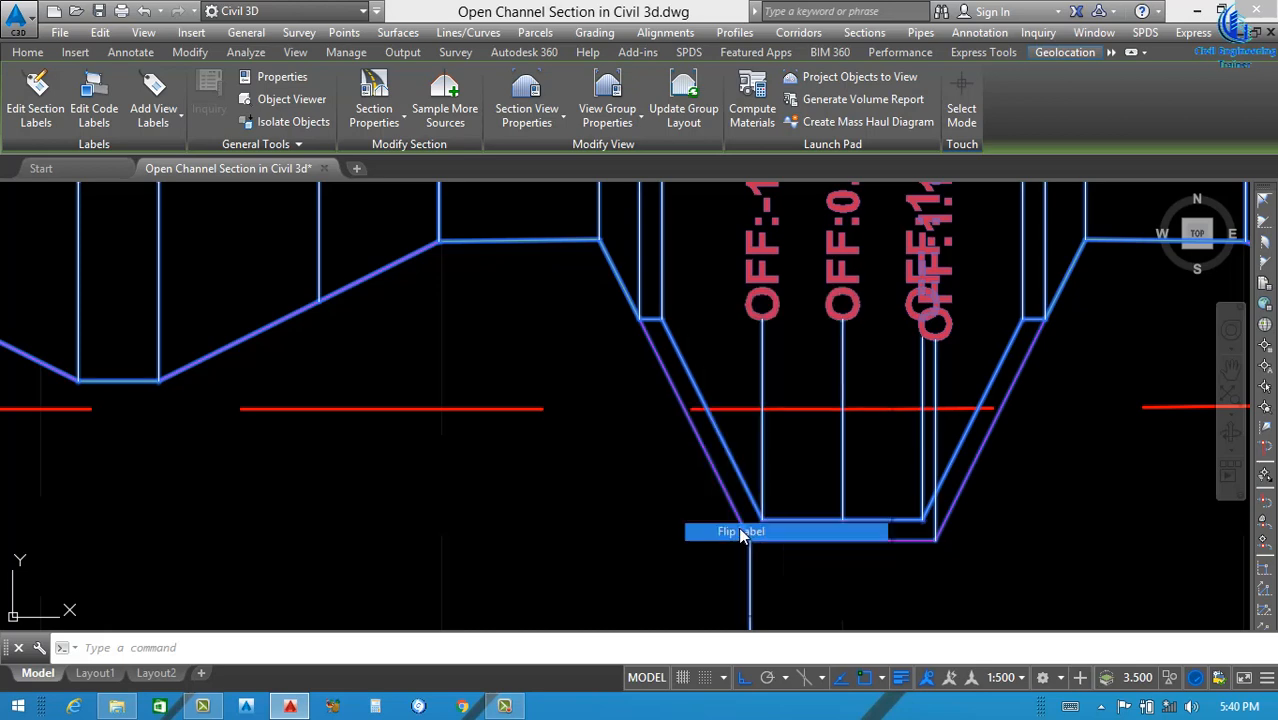
Flip the two right-side labels of the outer channel line in the 0+320.00 section view, at offsets 1.15 and 2.53.
scroll(662, 362, down, 6)
scroll(727, 365, up, 5)
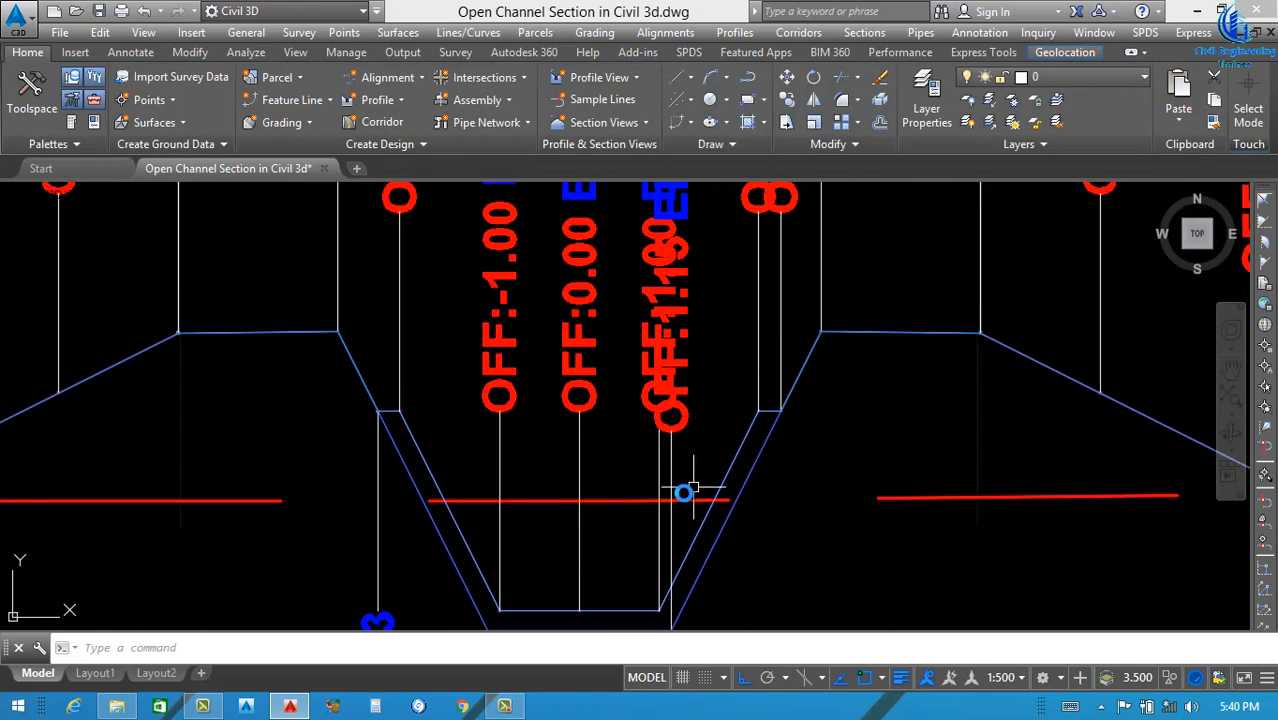
click(672, 458)
right_click(715, 402)
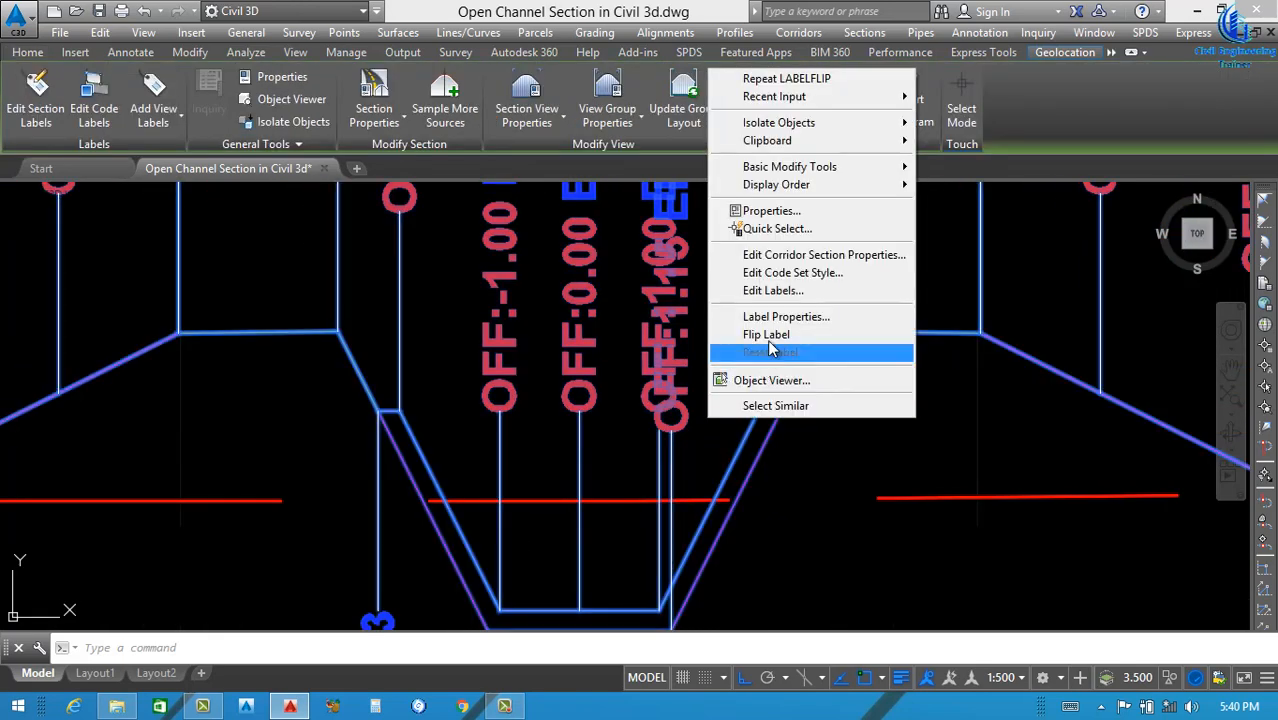
click(768, 336)
scroll(682, 456, down, 5)
scroll(710, 388, up, 6)
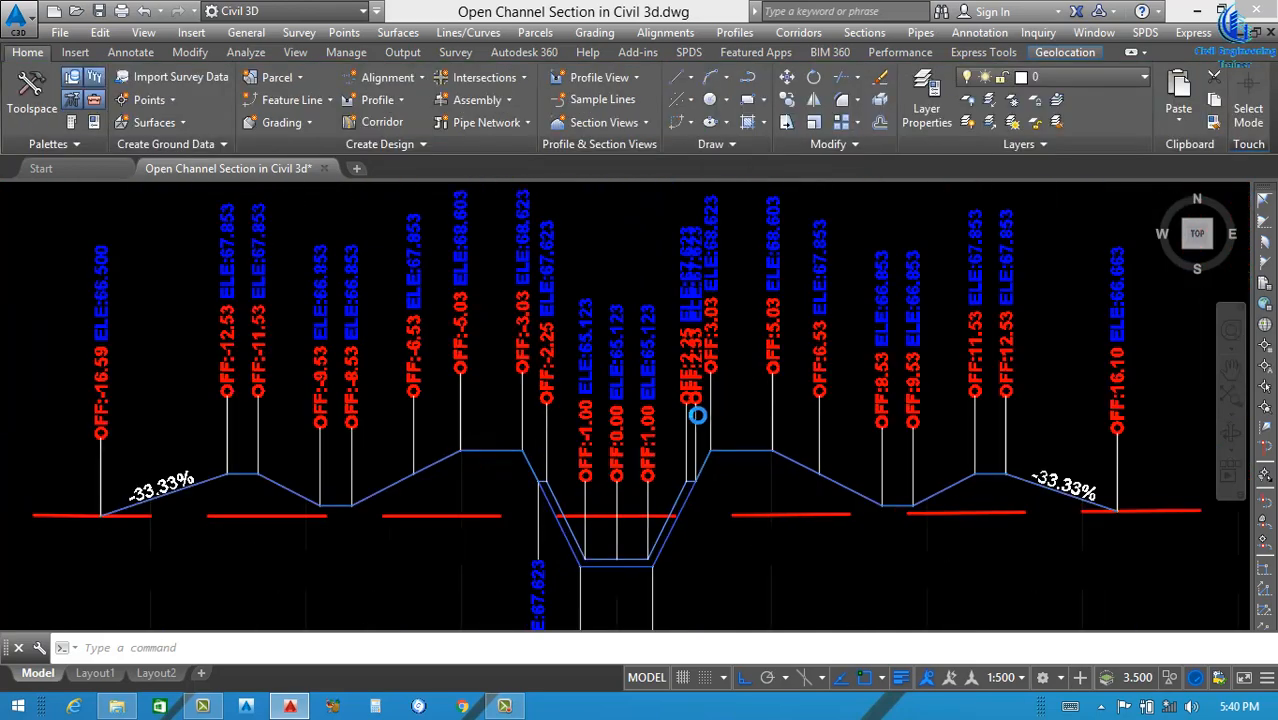
click(678, 432)
right_click(718, 382)
click(778, 297)
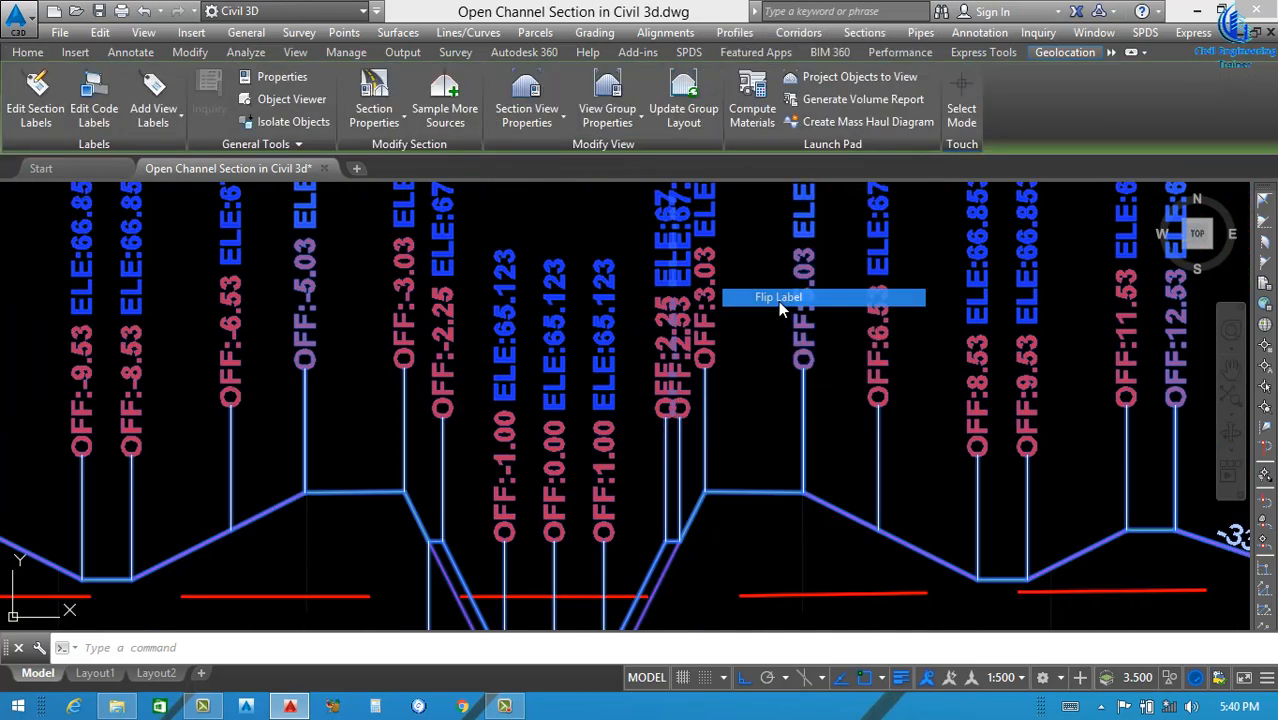
Inspect the flipped offset and elevation labels along the full channel cross section in the 0+320.00 section view.
scroll(764, 390, down, 5)
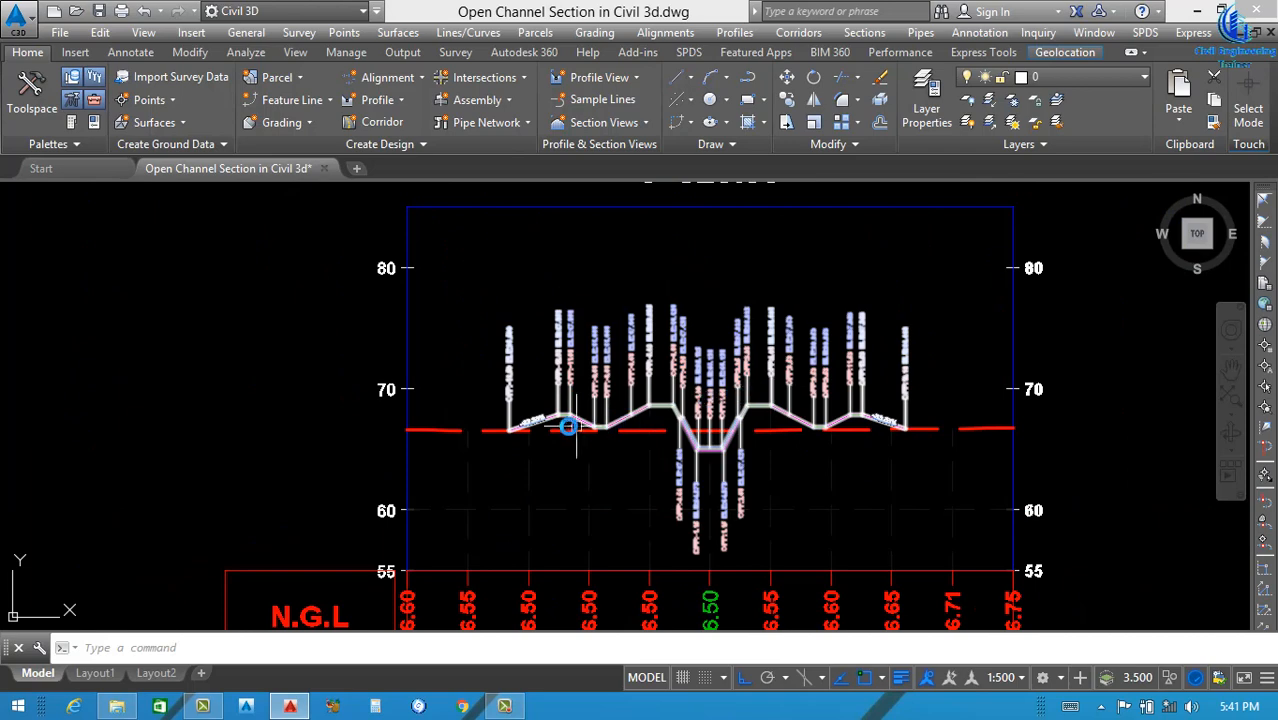
scroll(553, 408, up, 5)
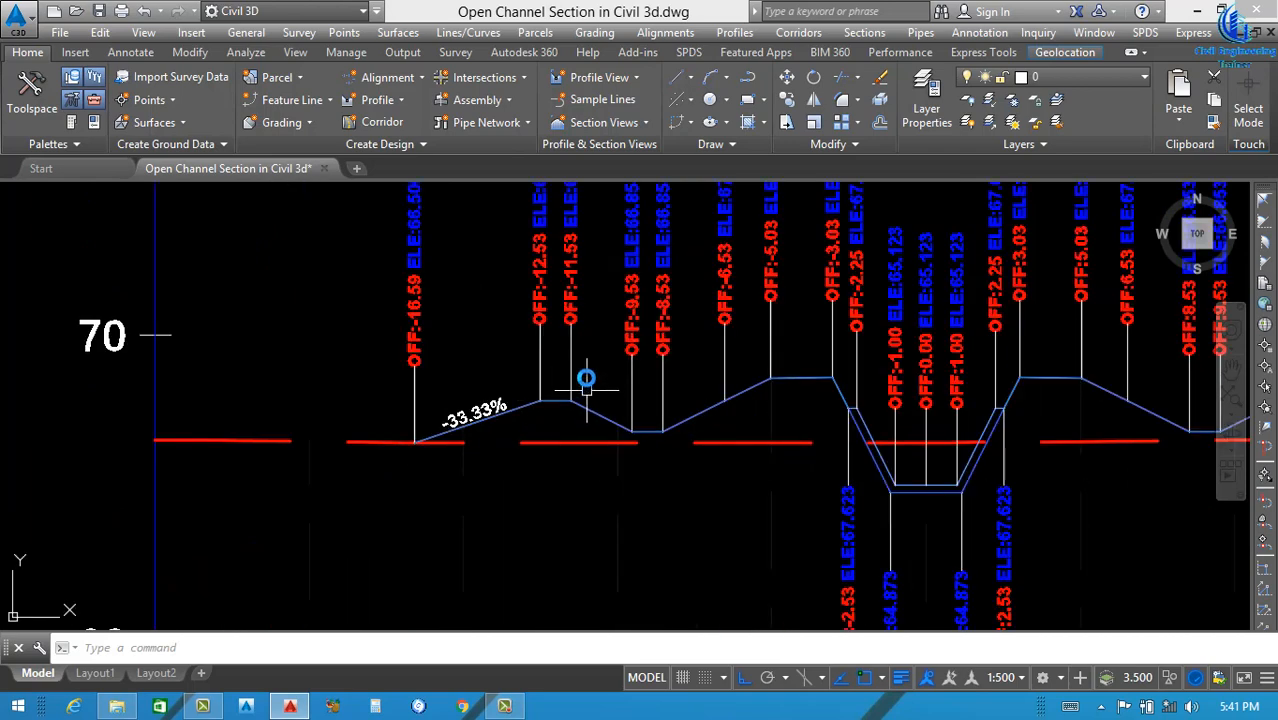
scroll(582, 346, down, 5)
scroll(571, 310, up, 5)
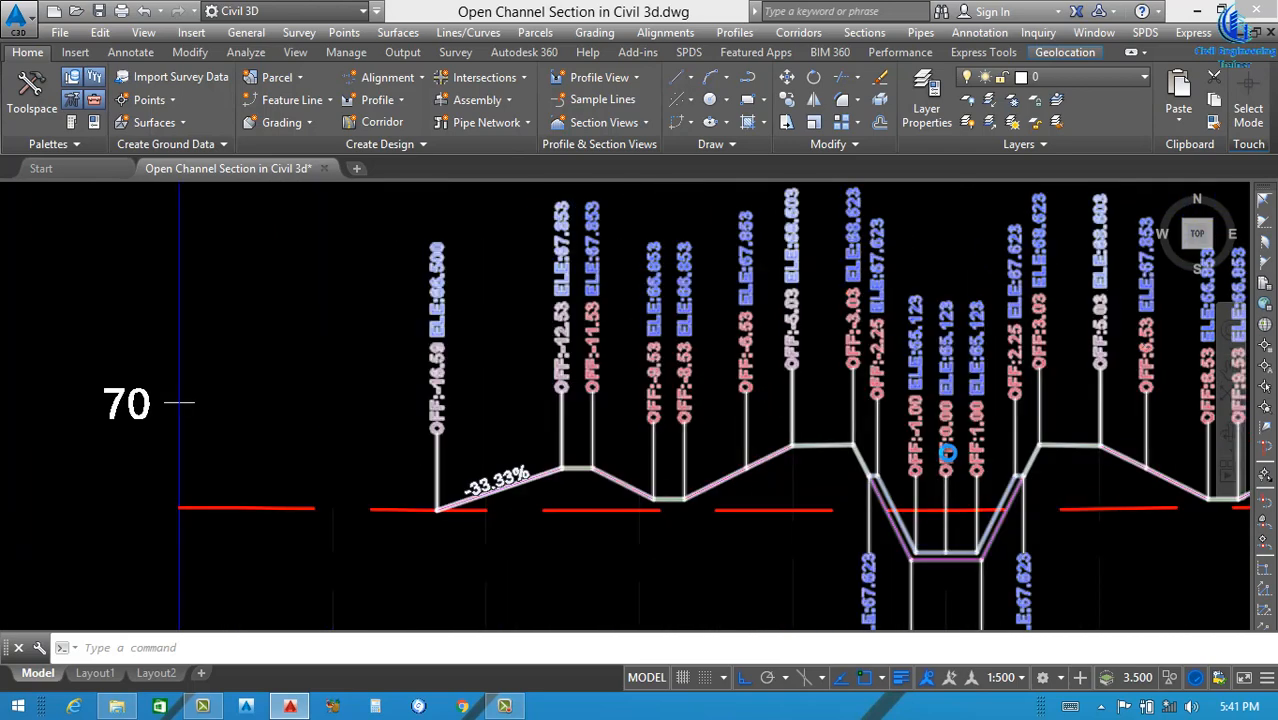
scroll(946, 453, up, 5)
scroll(648, 531, up, 2)
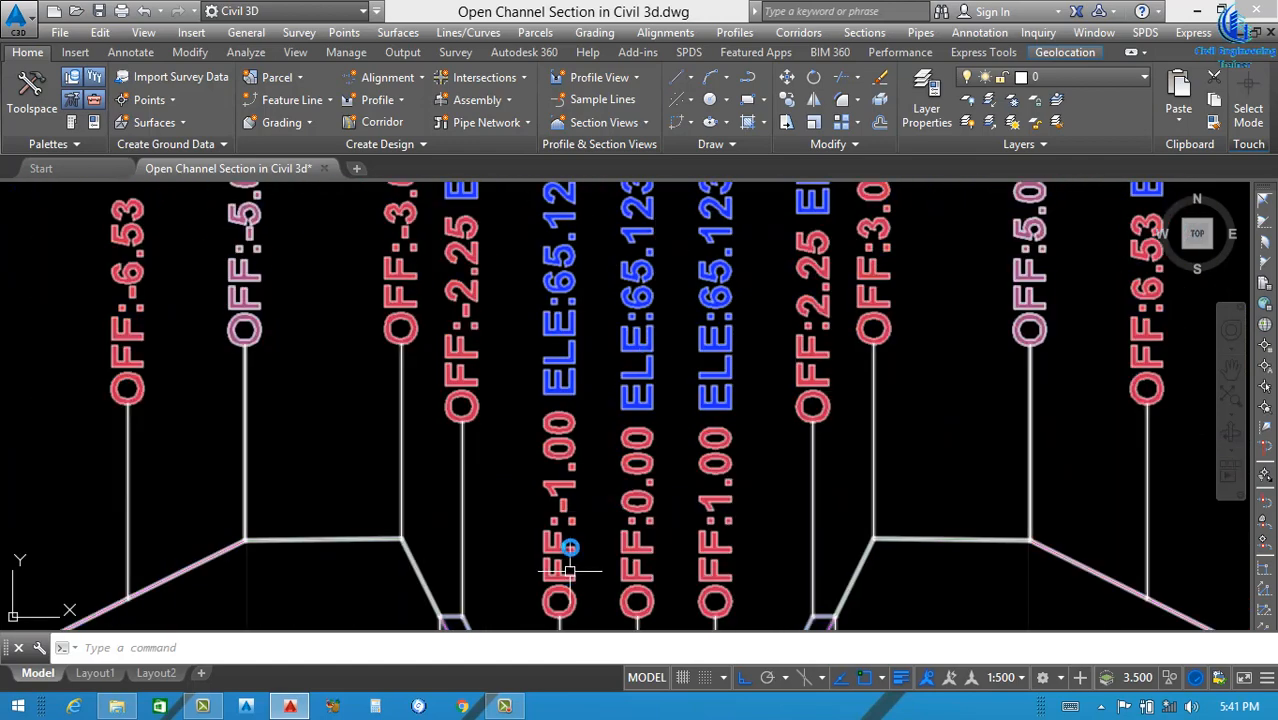
scroll(580, 380, down, 4)
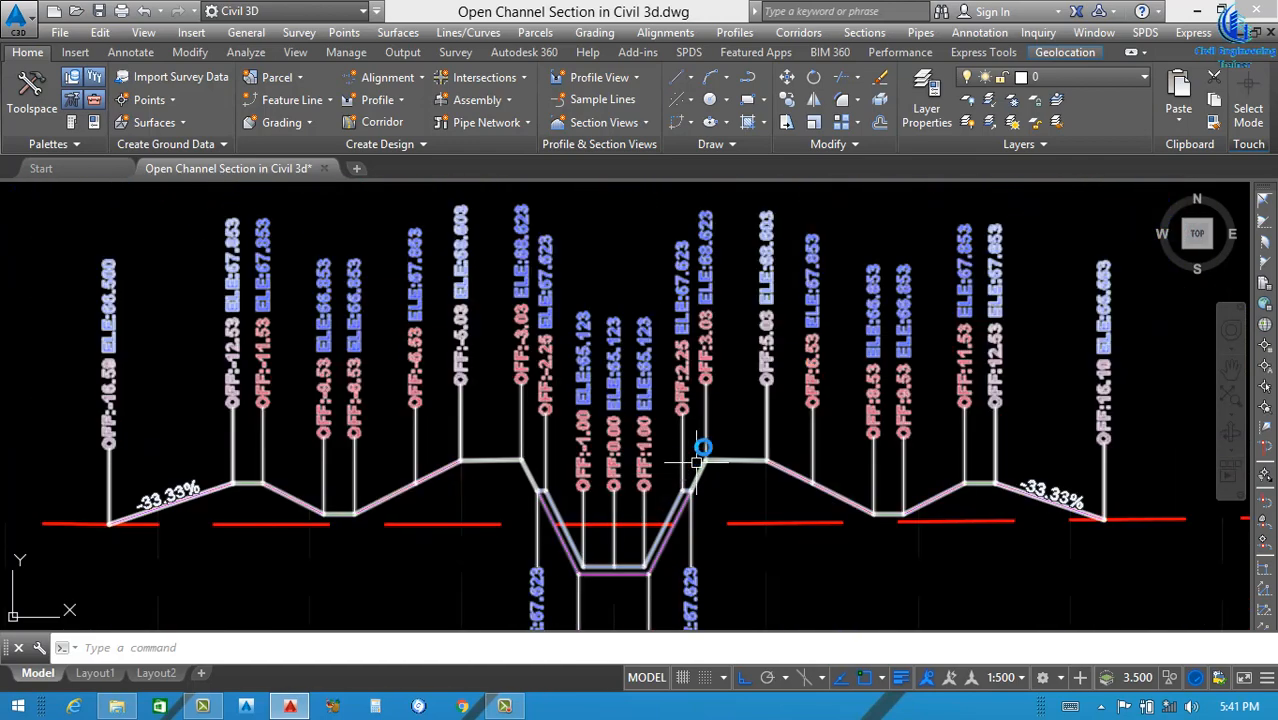
middle_drag(784, 398, 390, 410)
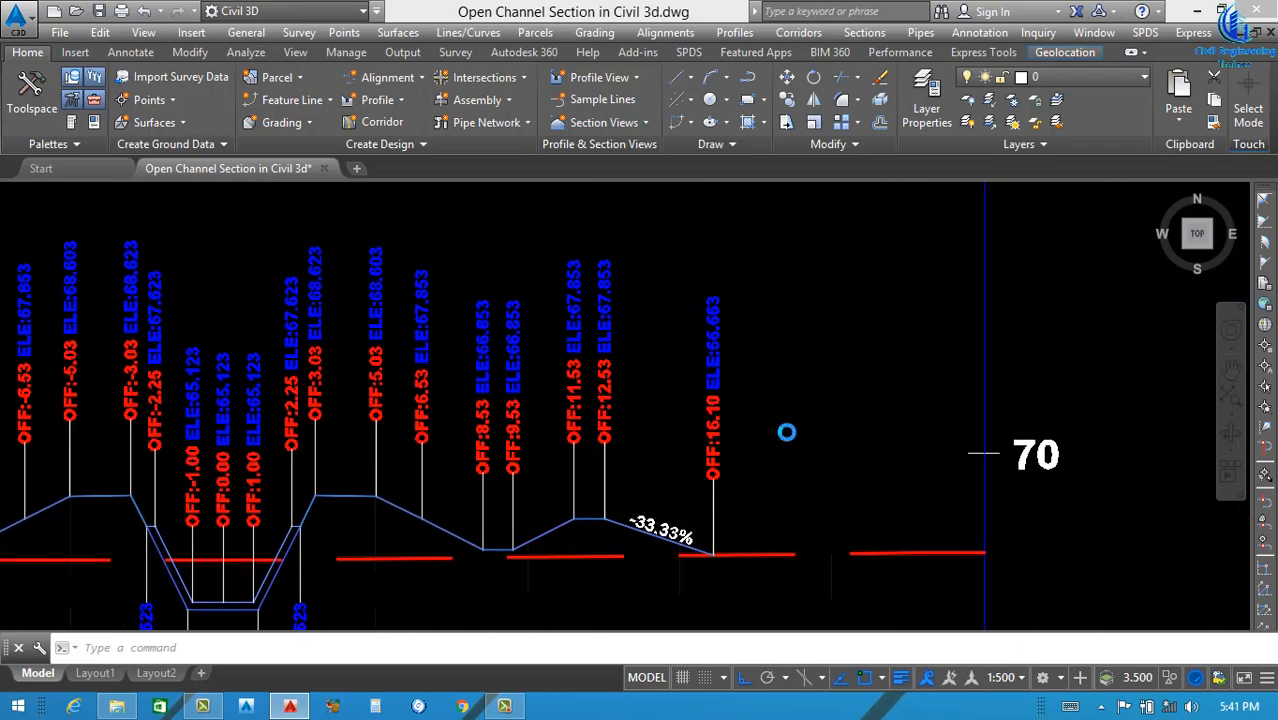
scroll(785, 431, down, 4)
scroll(610, 442, down, 4)
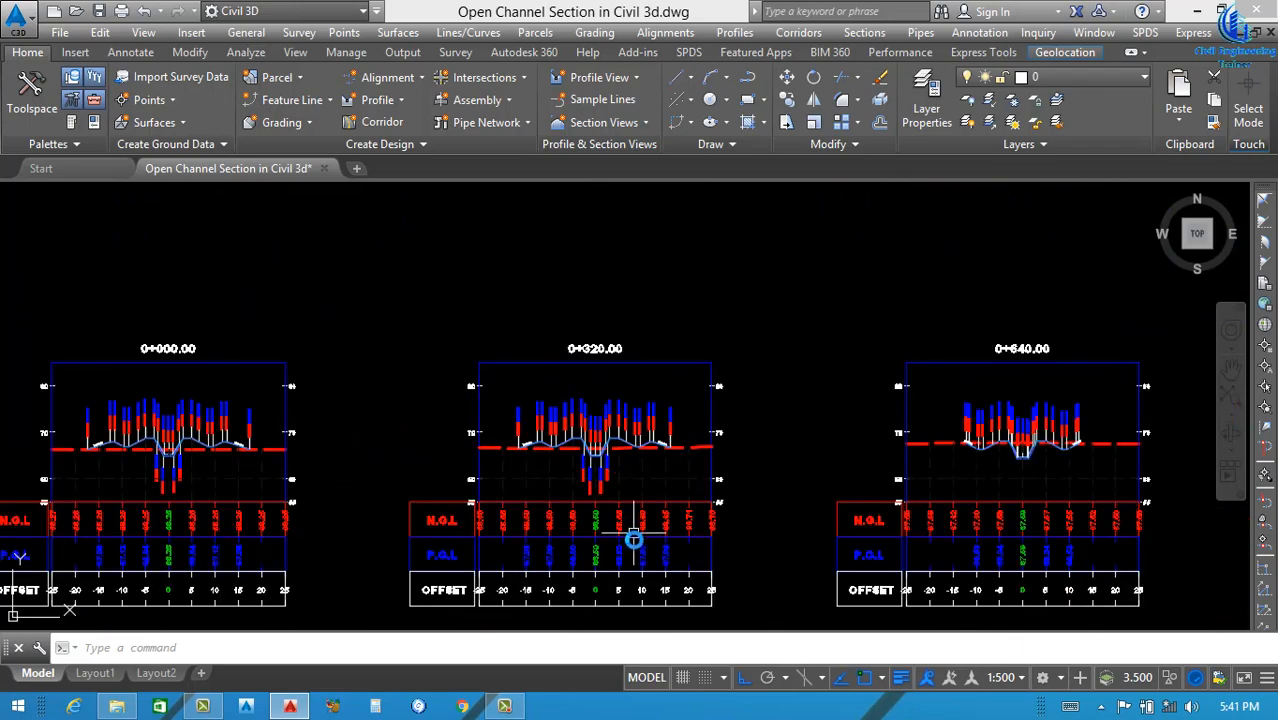
Review the whole array of section views, and frame the 0+000.00 and 0+320.00 views with a window zoom.
scroll(625, 470, up, 4)
scroll(625, 470, down, 6)
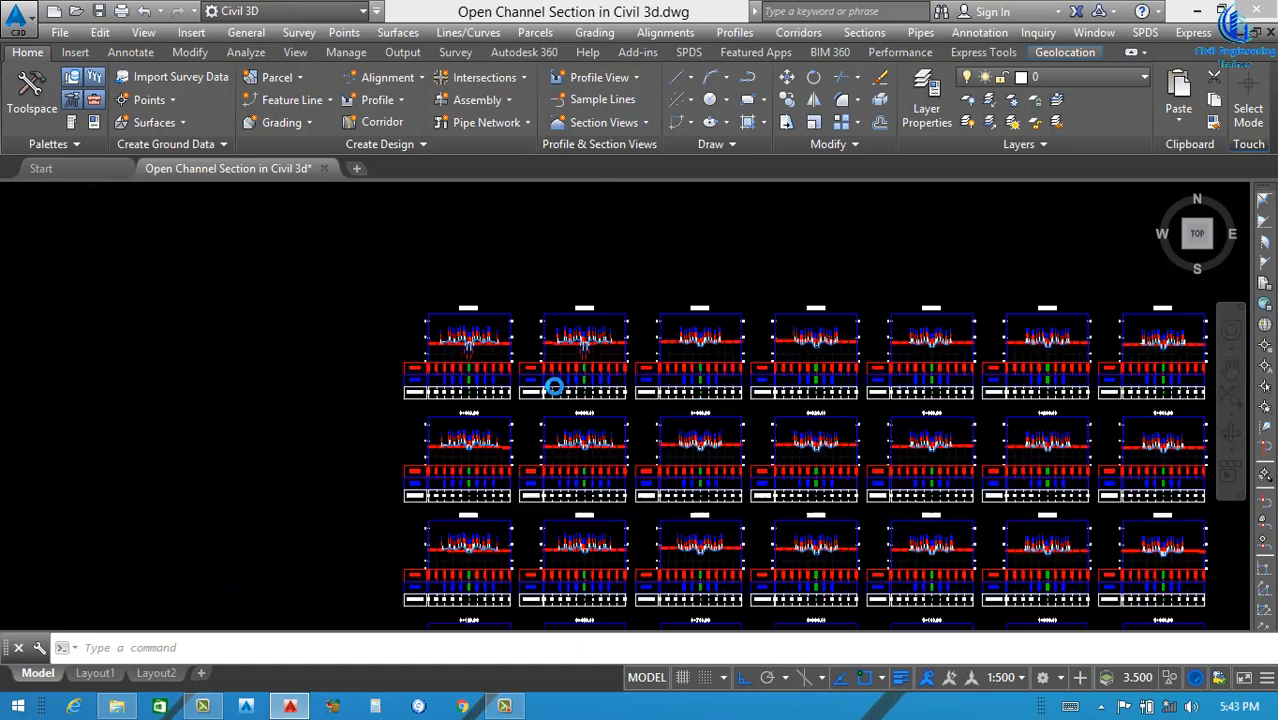
scroll(560, 390, down, 5)
scroll(567, 420, up, 1)
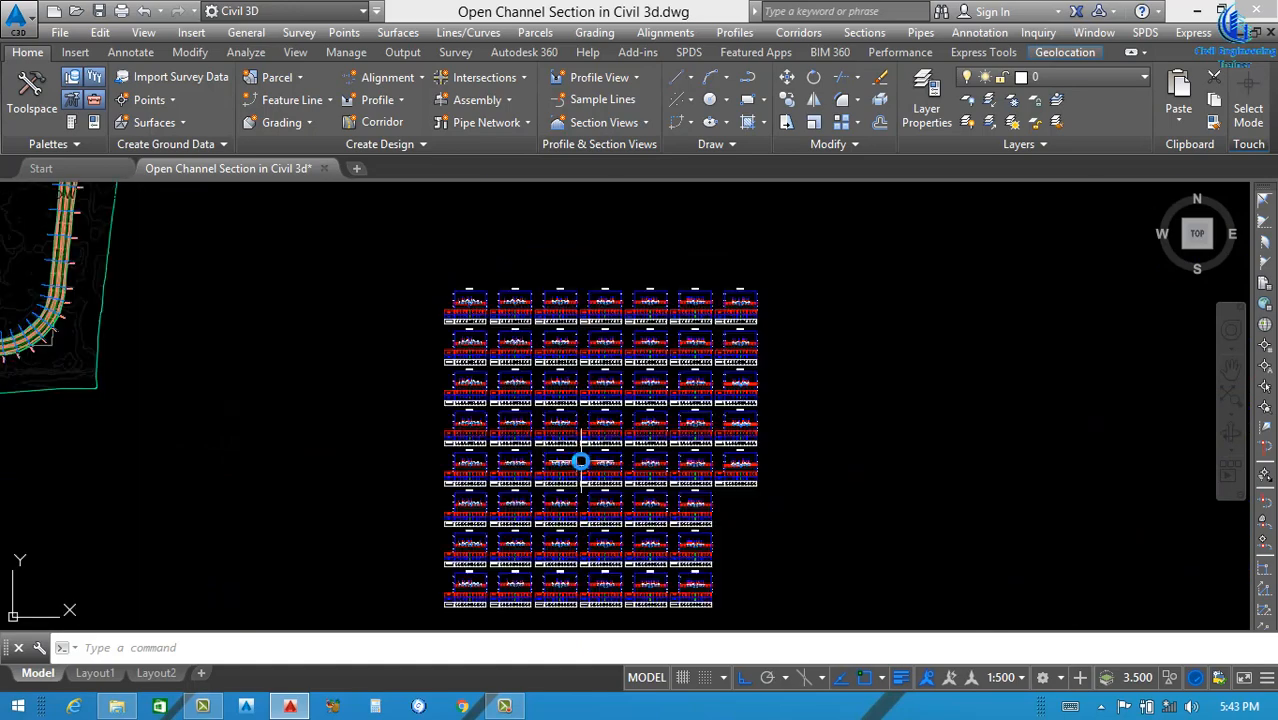
scroll(545, 395, up, 1)
scroll(420, 309, up, 4)
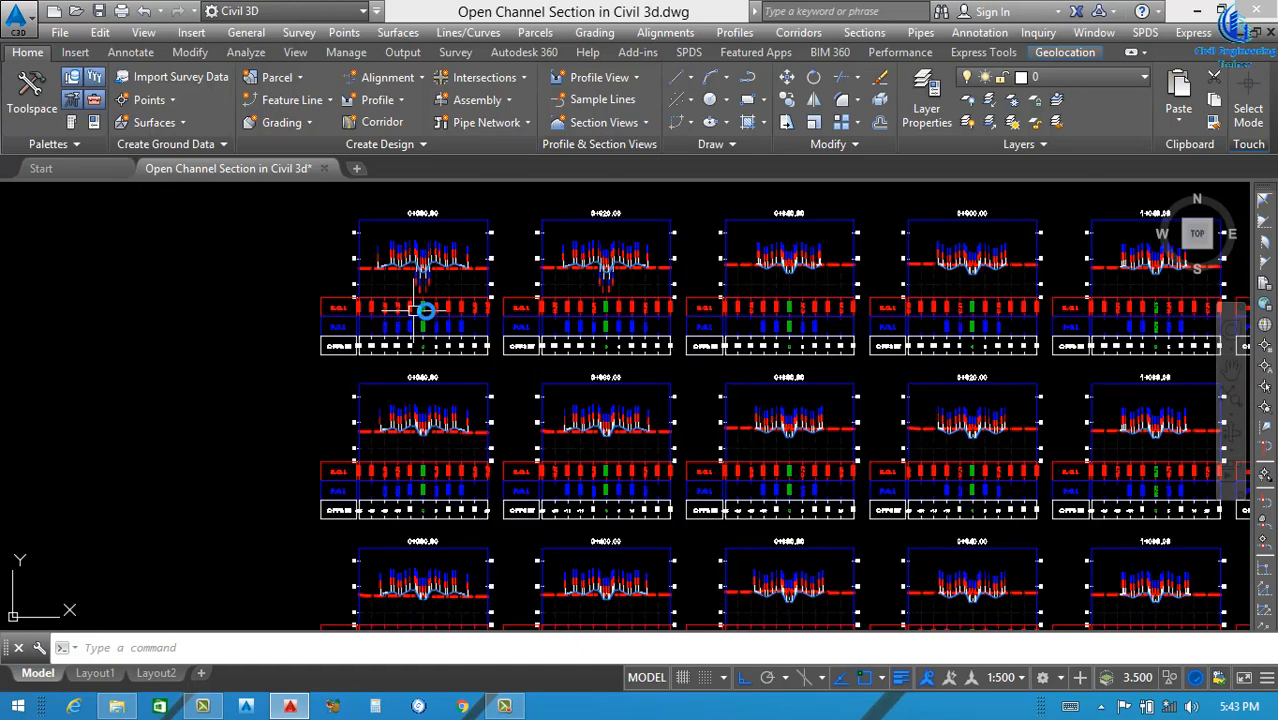
middle_drag(505, 345, 522, 473)
text(z)
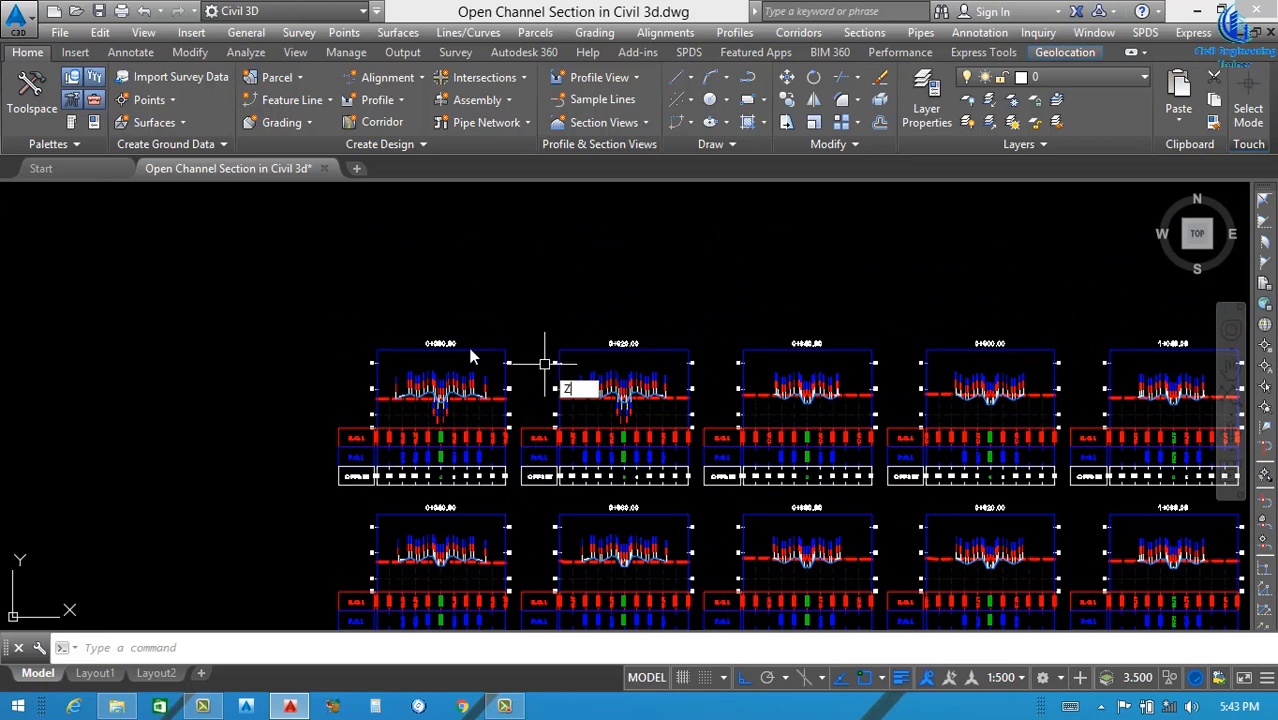
key(Return)
click(320, 320)
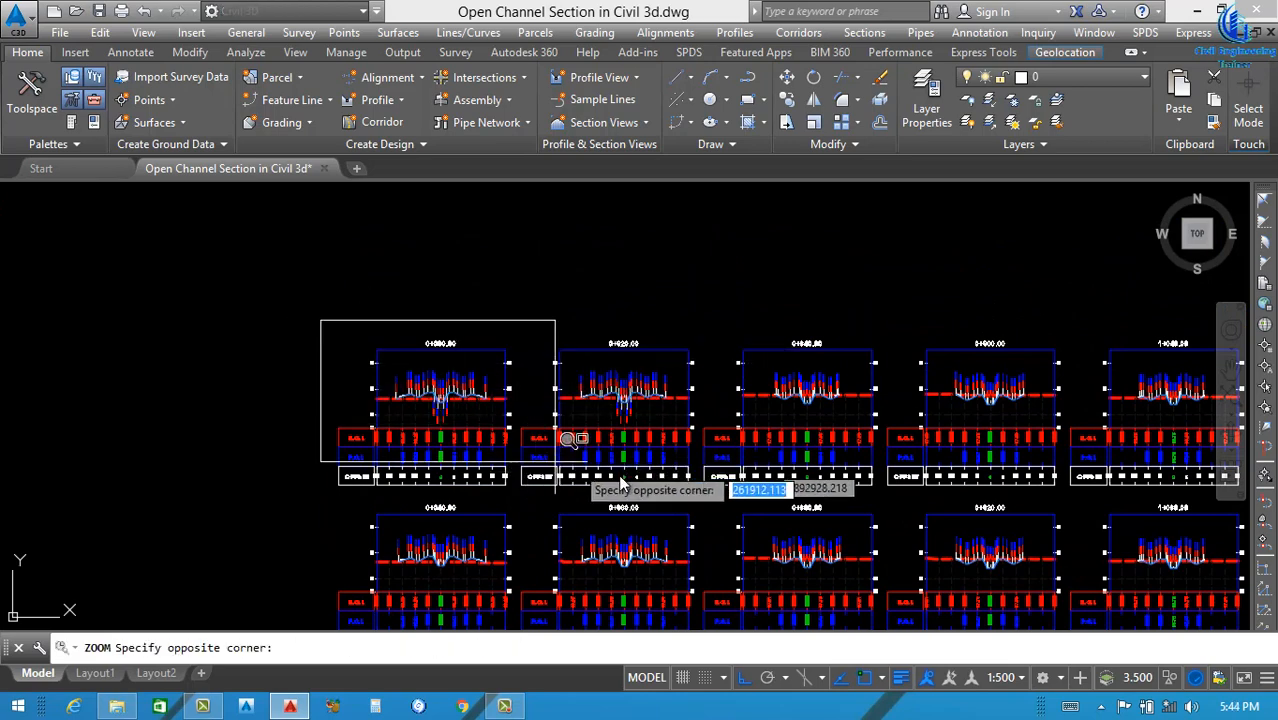
click(693, 505)
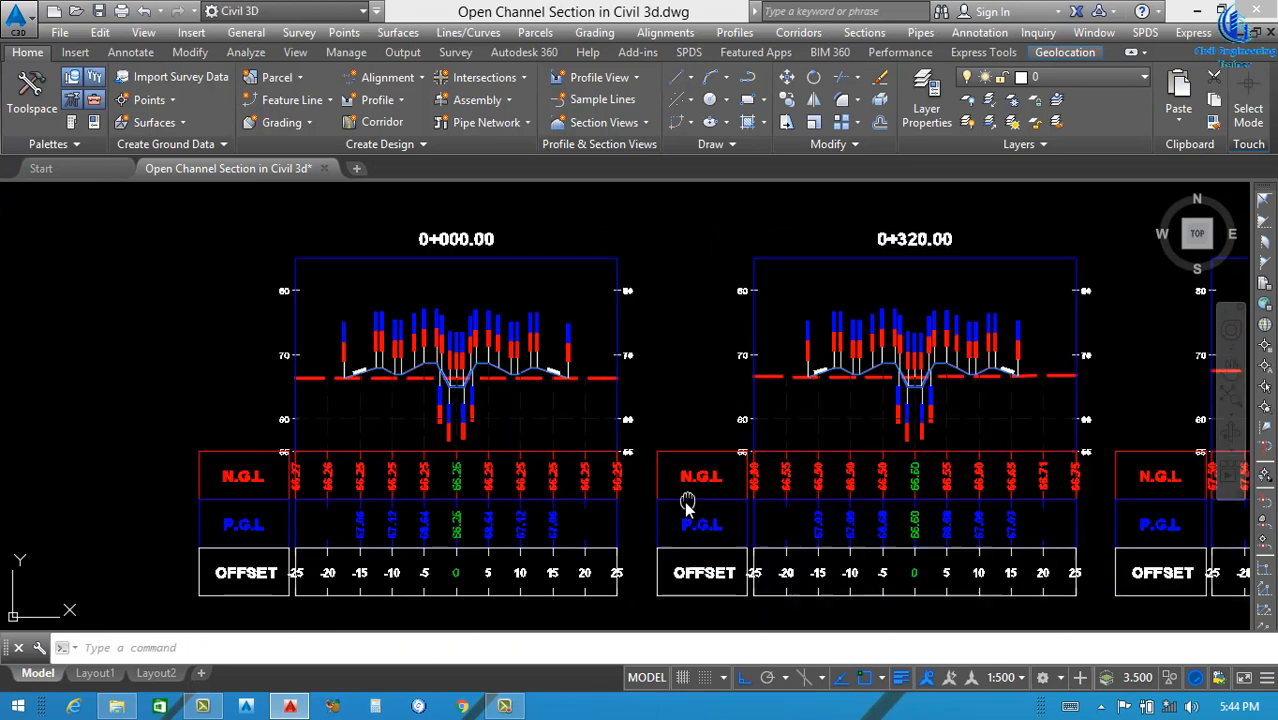
middle_drag(684, 502, 657, 509)
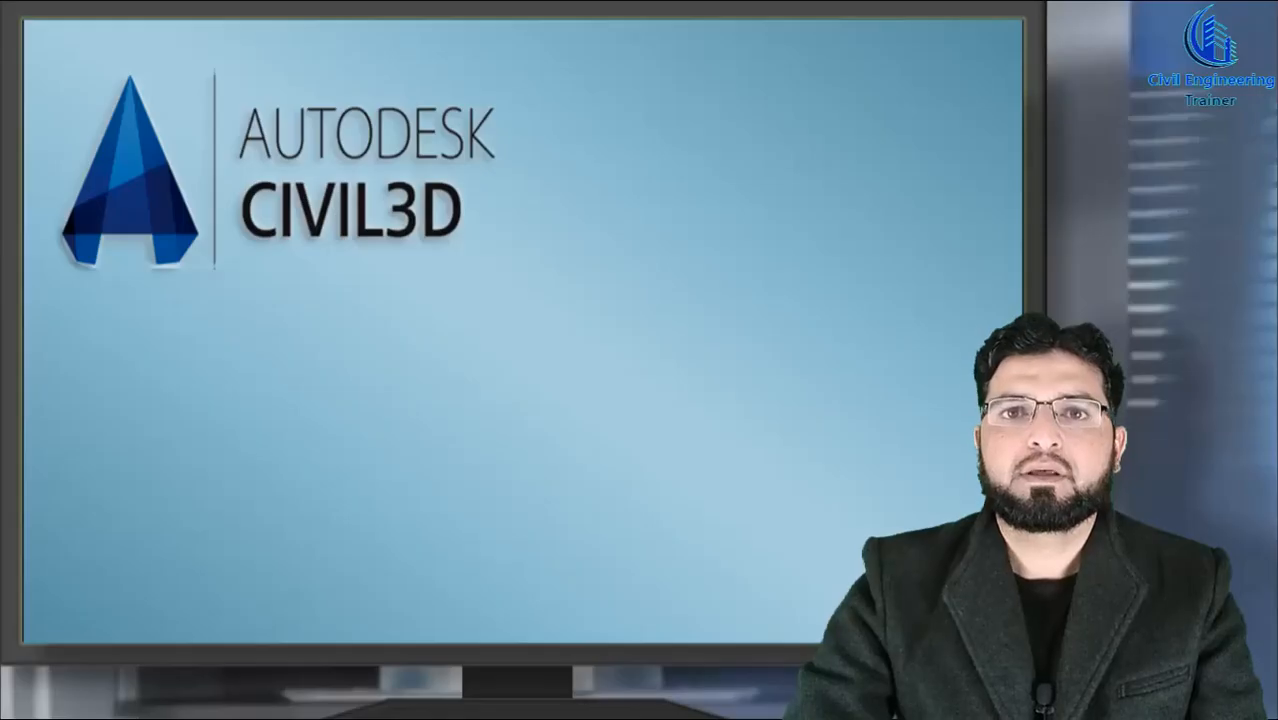